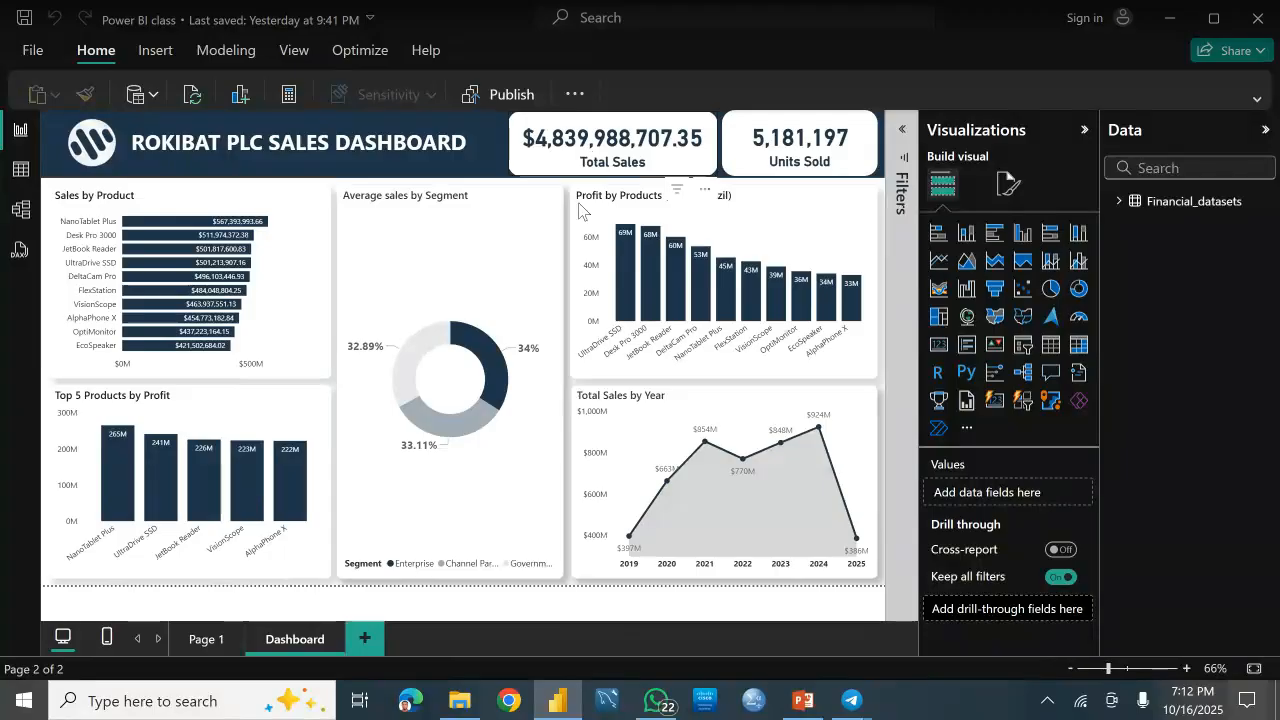
# Step: Inspect the field used by the Total Sales card and expand the Financial_datasets table to list its columns
pyautogui.click(624, 125)
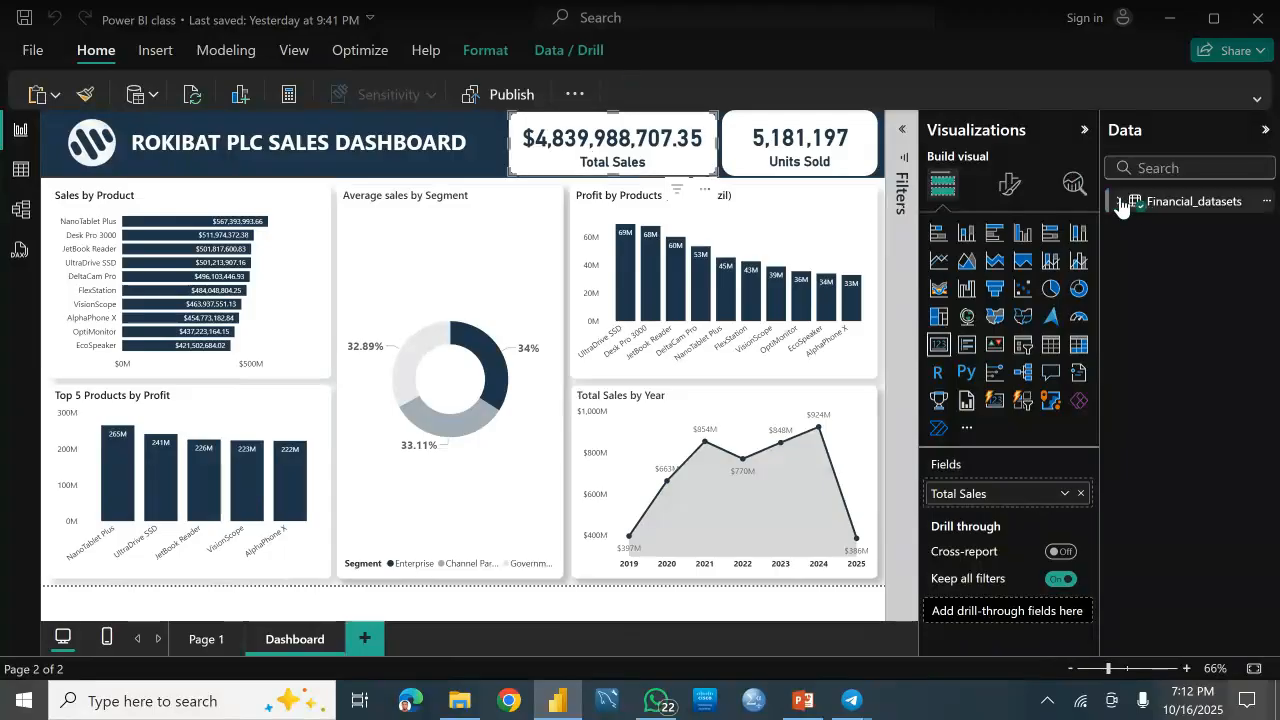
pyautogui.click(1190, 201)
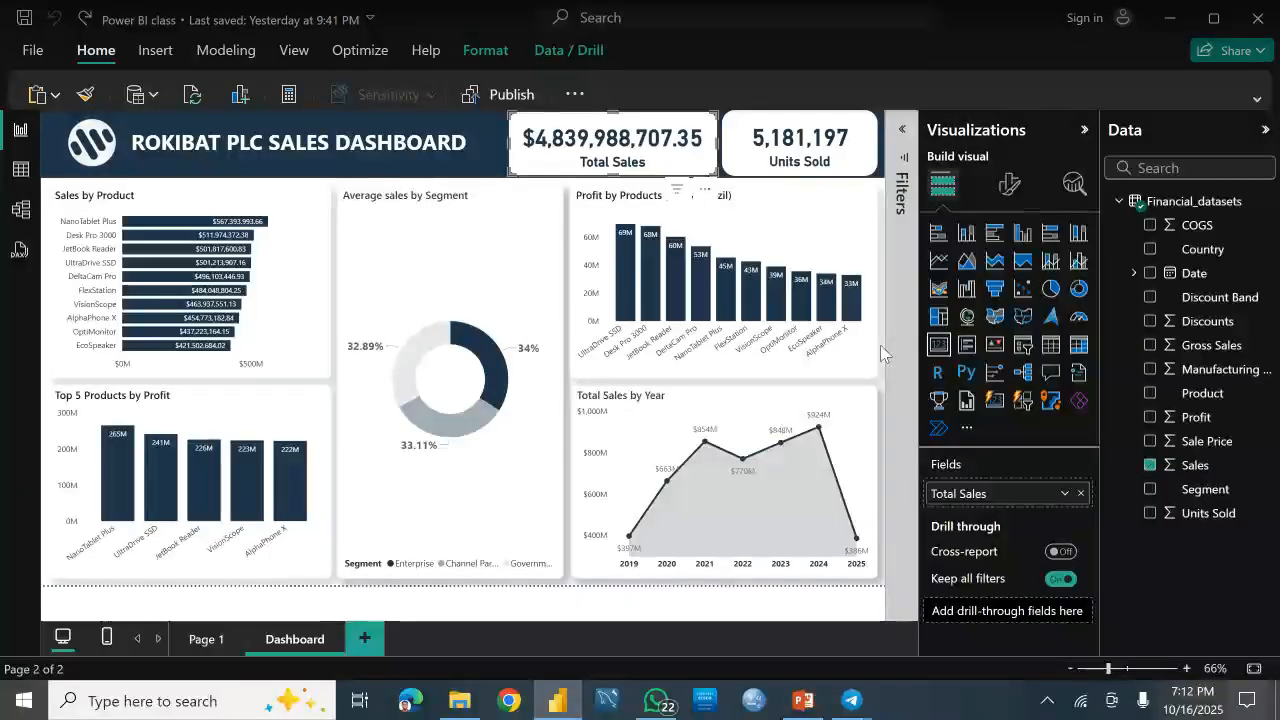
pyautogui.click(880, 345)
# Step: Create a new measure with the formula Total Sales = Sum(Financial_datasets[Sales])
pyautogui.click(224, 55)
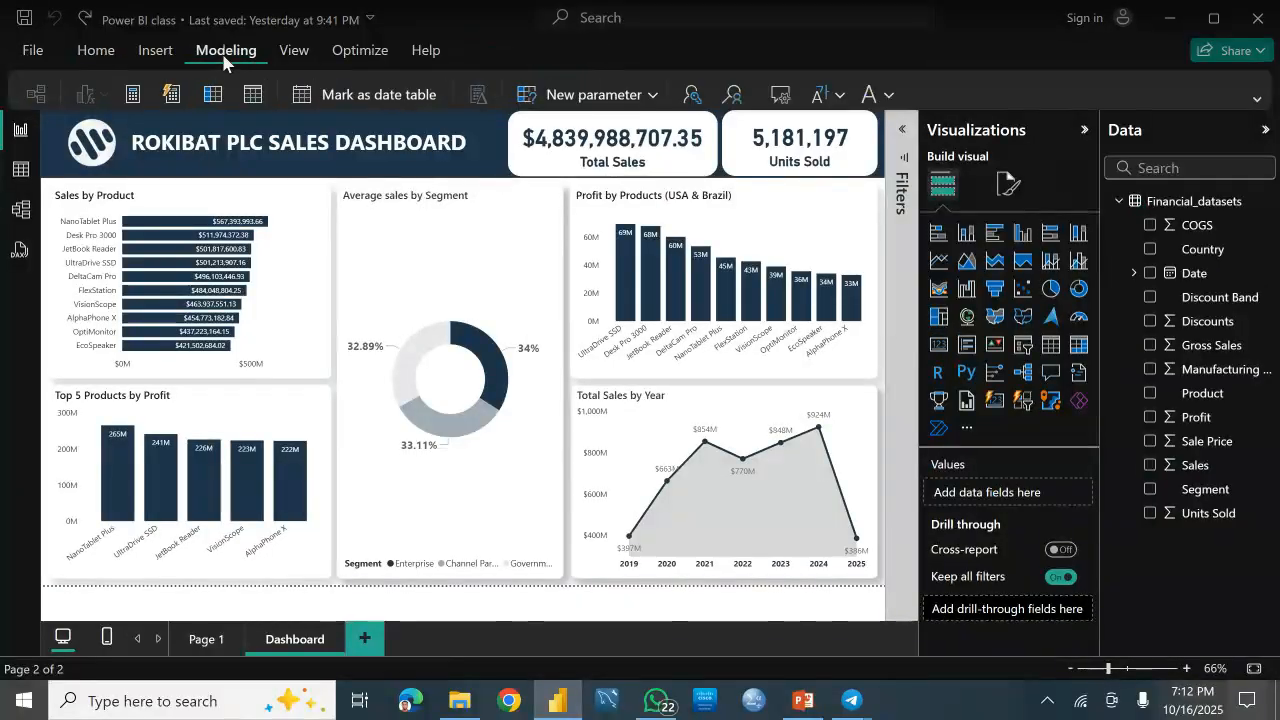
pyautogui.click(134, 94)
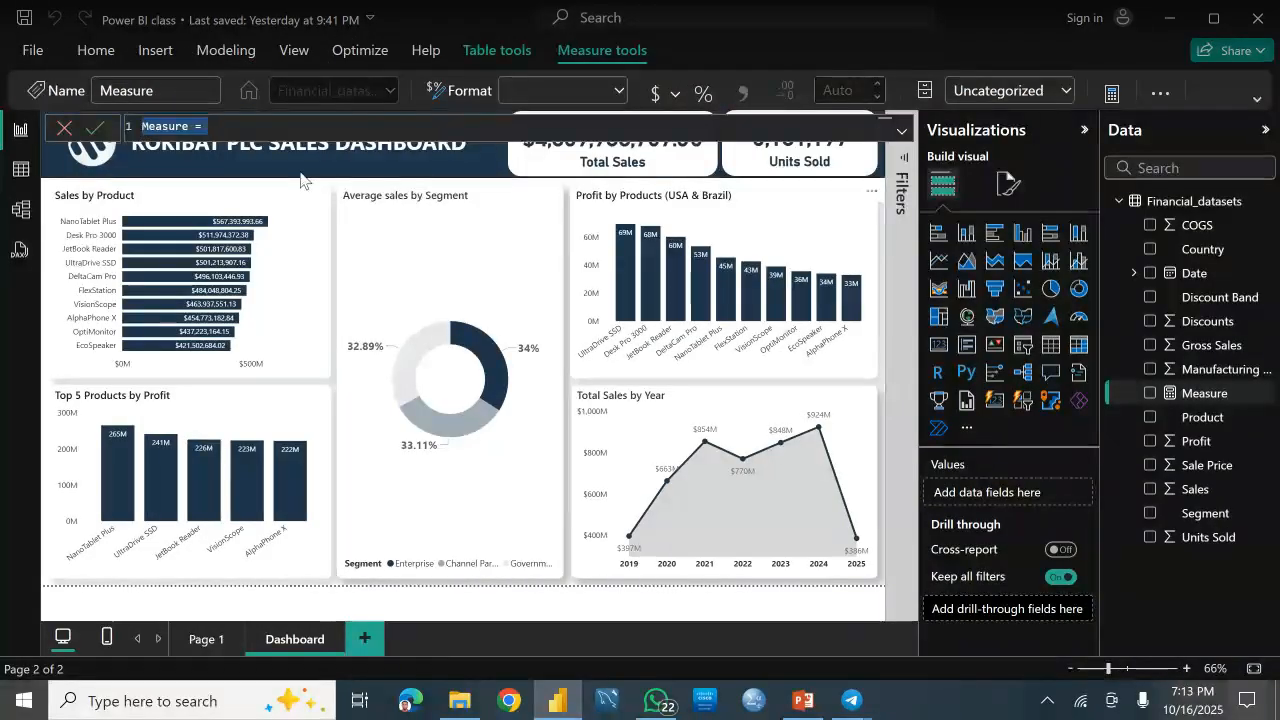
pyautogui.press('BackSpace')
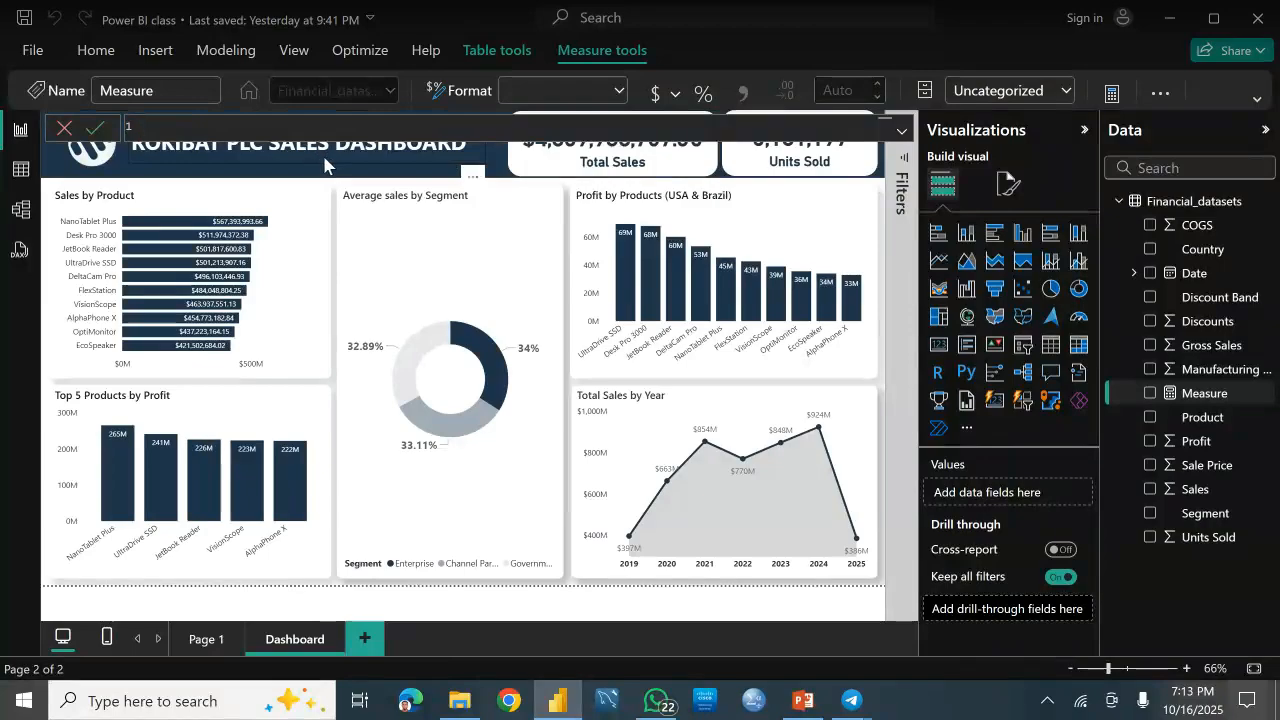
pyautogui.write('Total Sales')
pyautogui.write('= Sum(')
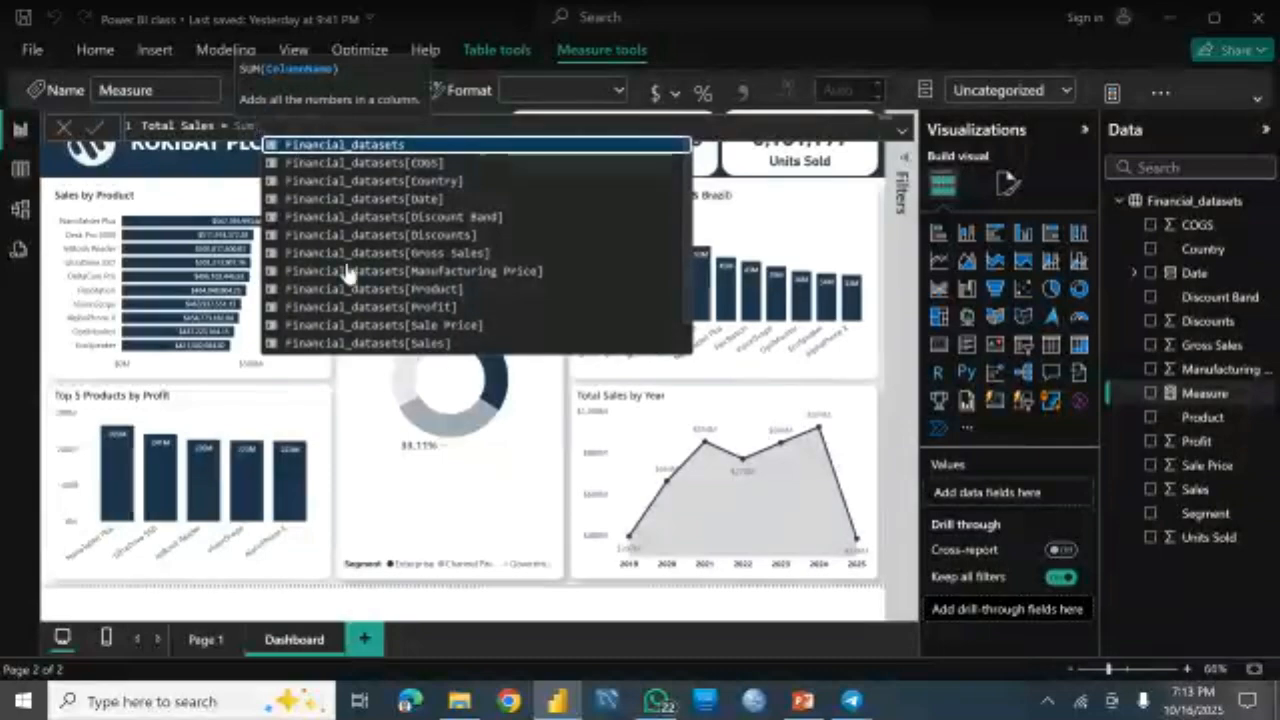
pyautogui.click(435, 343)
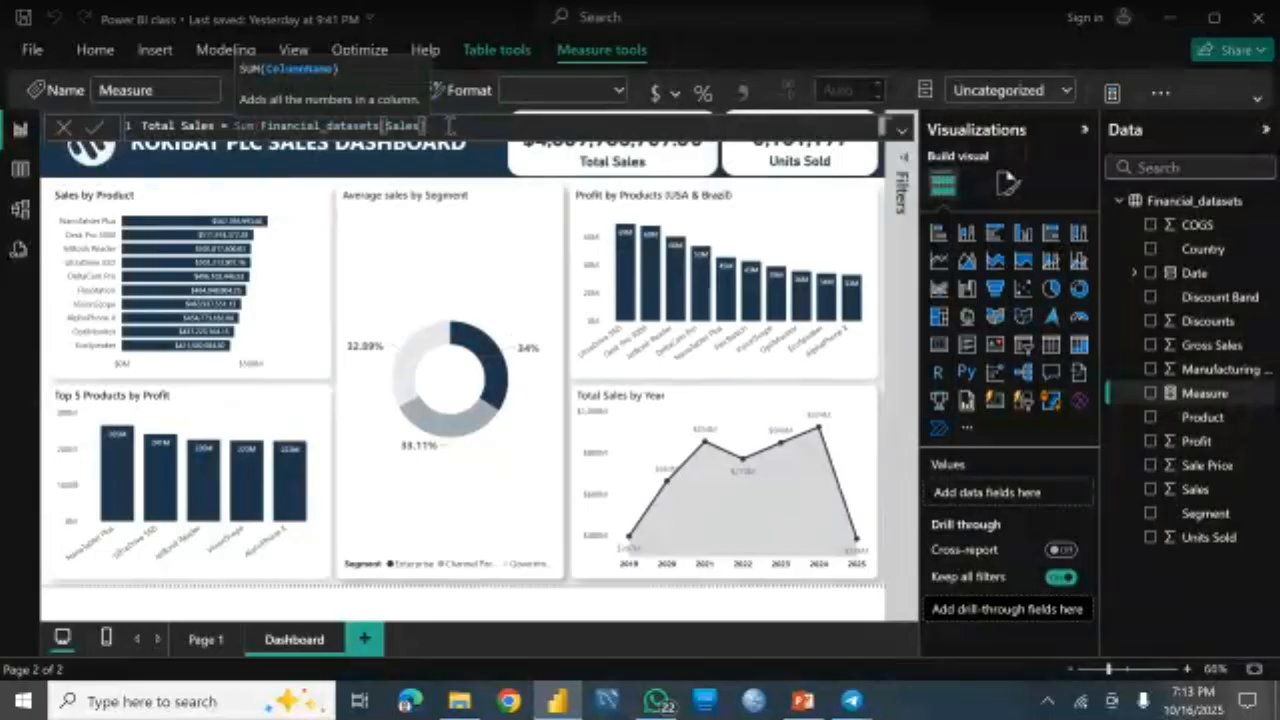
pyautogui.write(')')
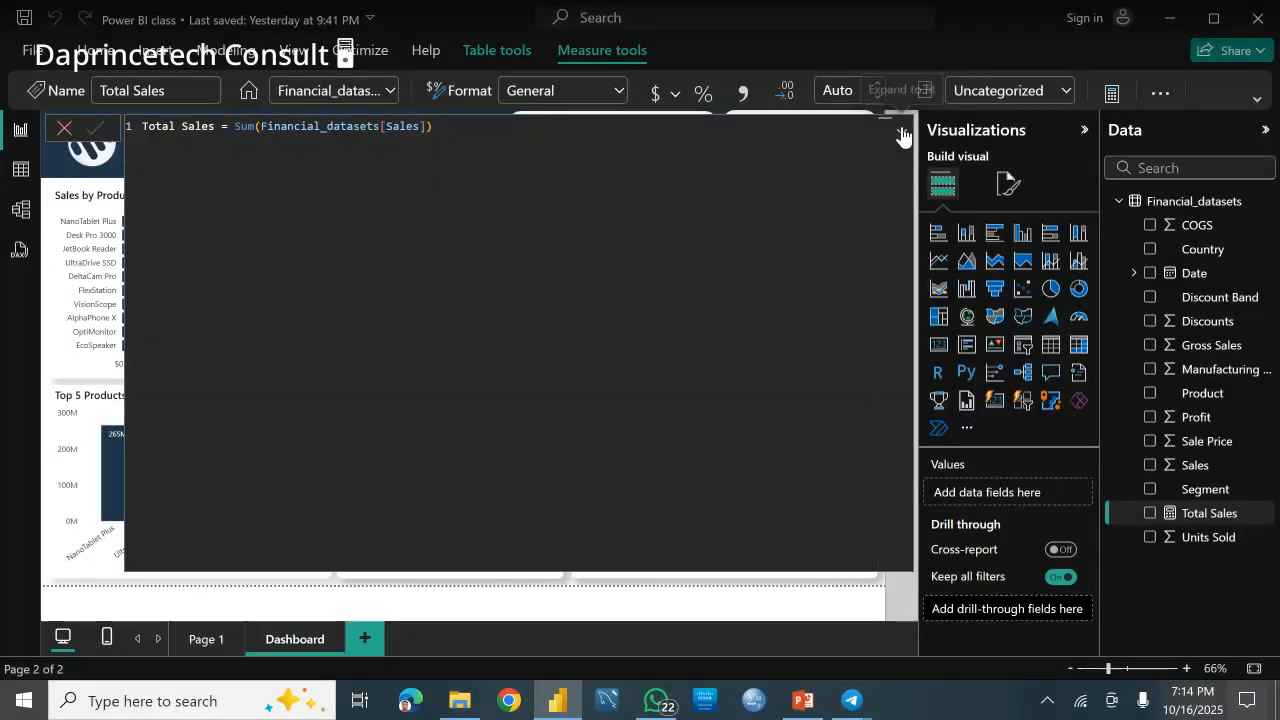
pyautogui.click(902, 133)
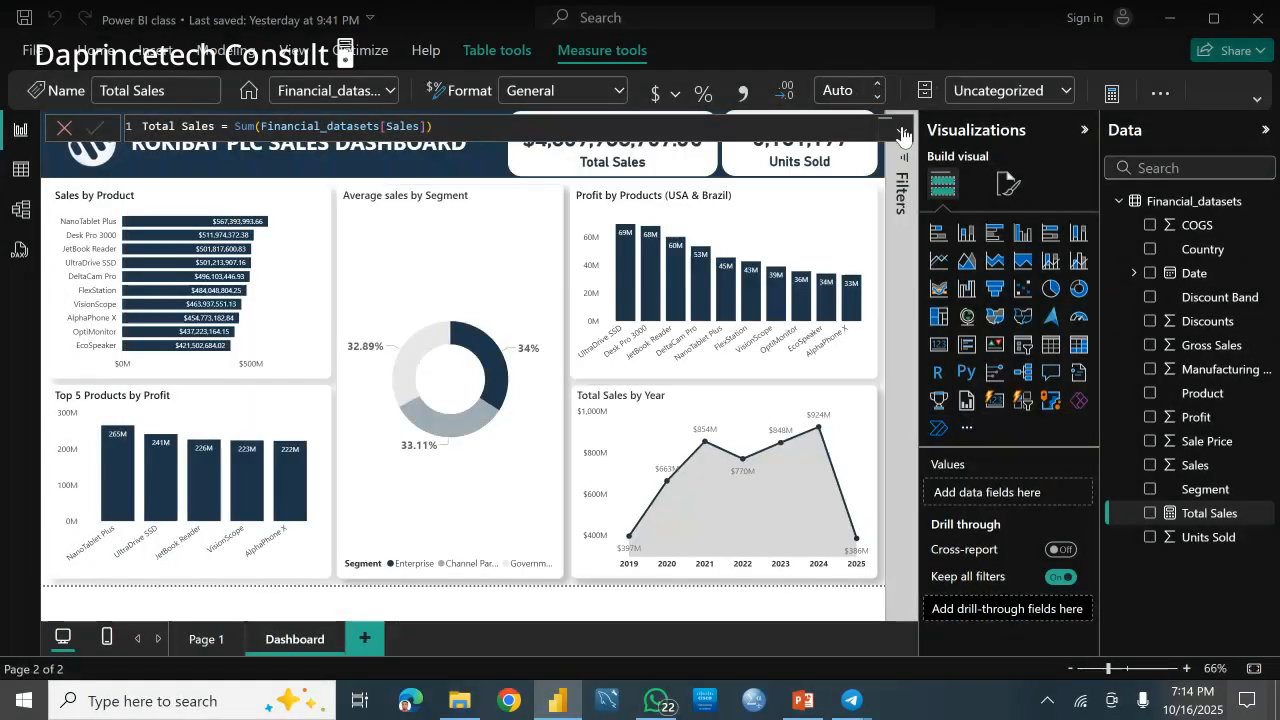
pyautogui.click(903, 135)
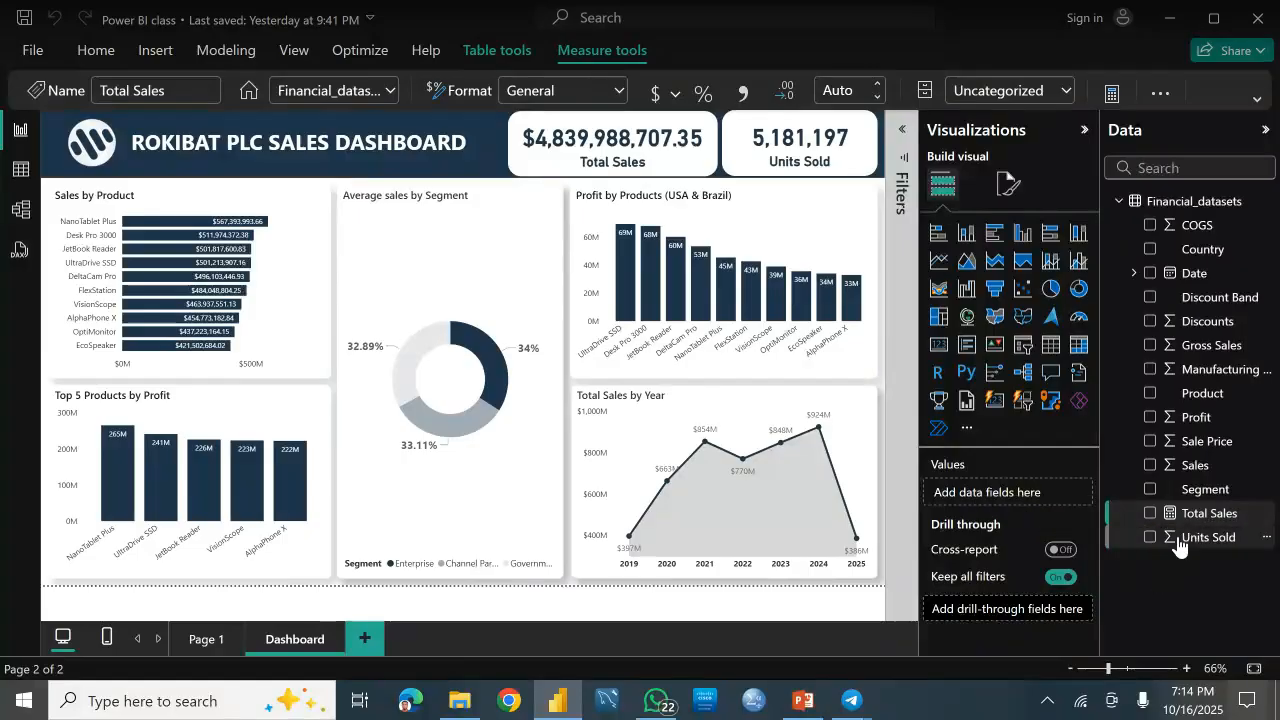
# Step: Replace the field in the Total Sales card with the new Total Sales measure
pyautogui.click(668, 163)
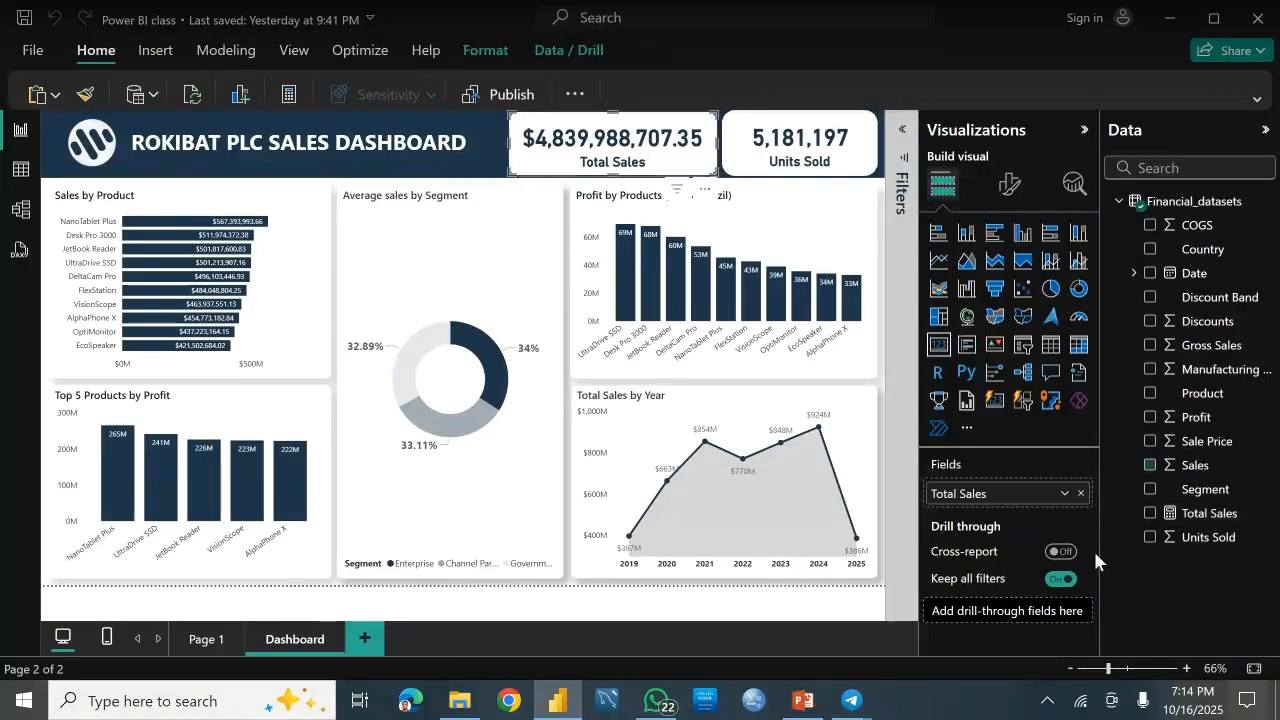
pyautogui.click(1080, 493)
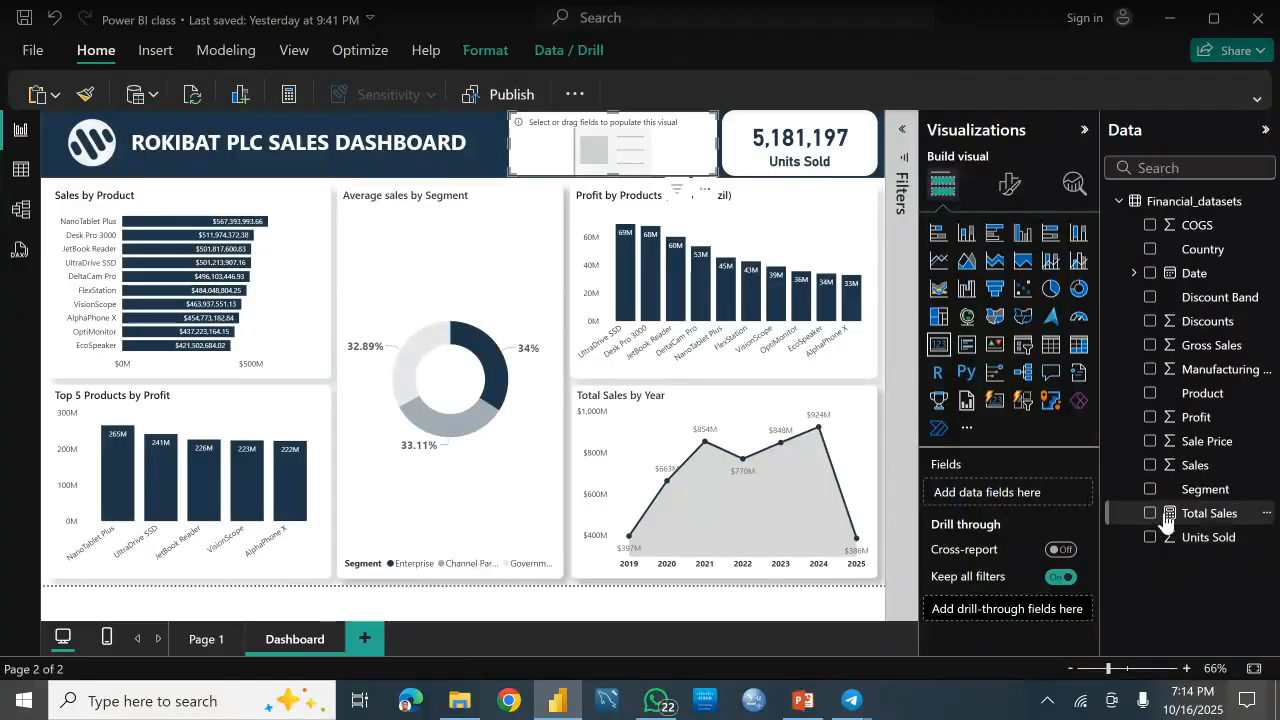
pyautogui.moveTo(1165, 514); pyautogui.dragTo(984, 494)
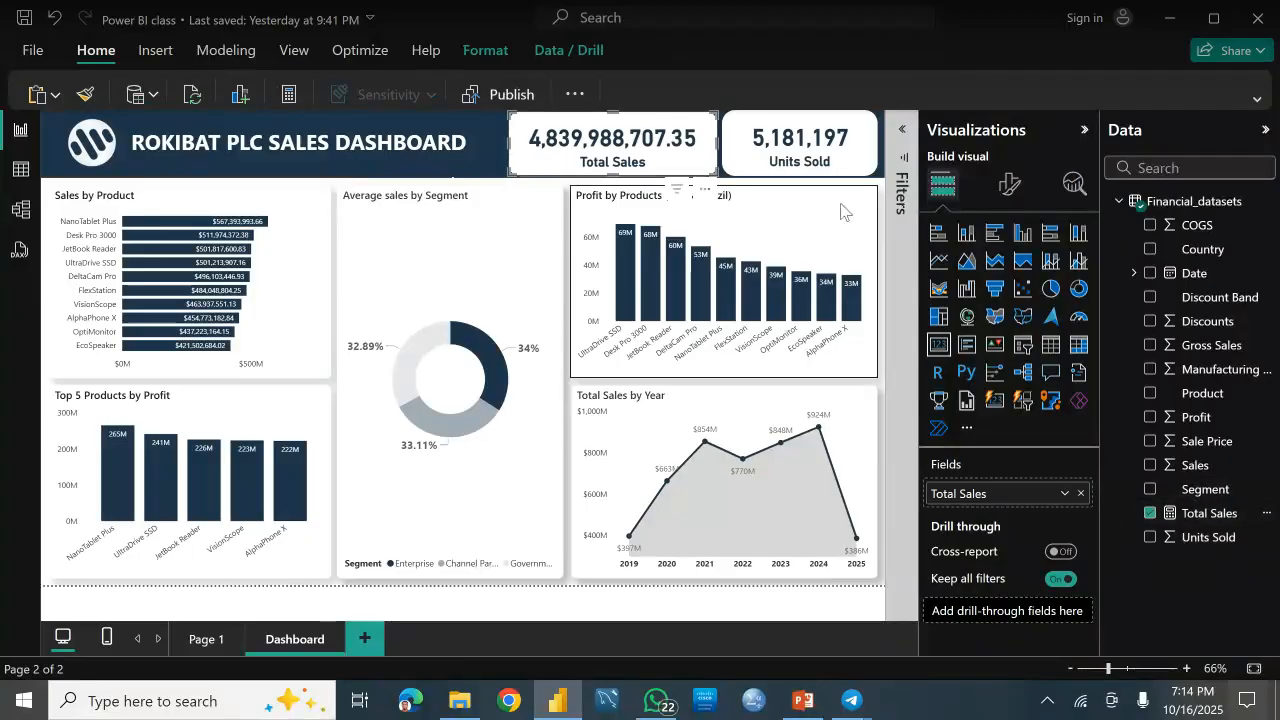
# Step: Start a new measure for the units card and replace its default name with Units Sold
pyautogui.click(797, 153)
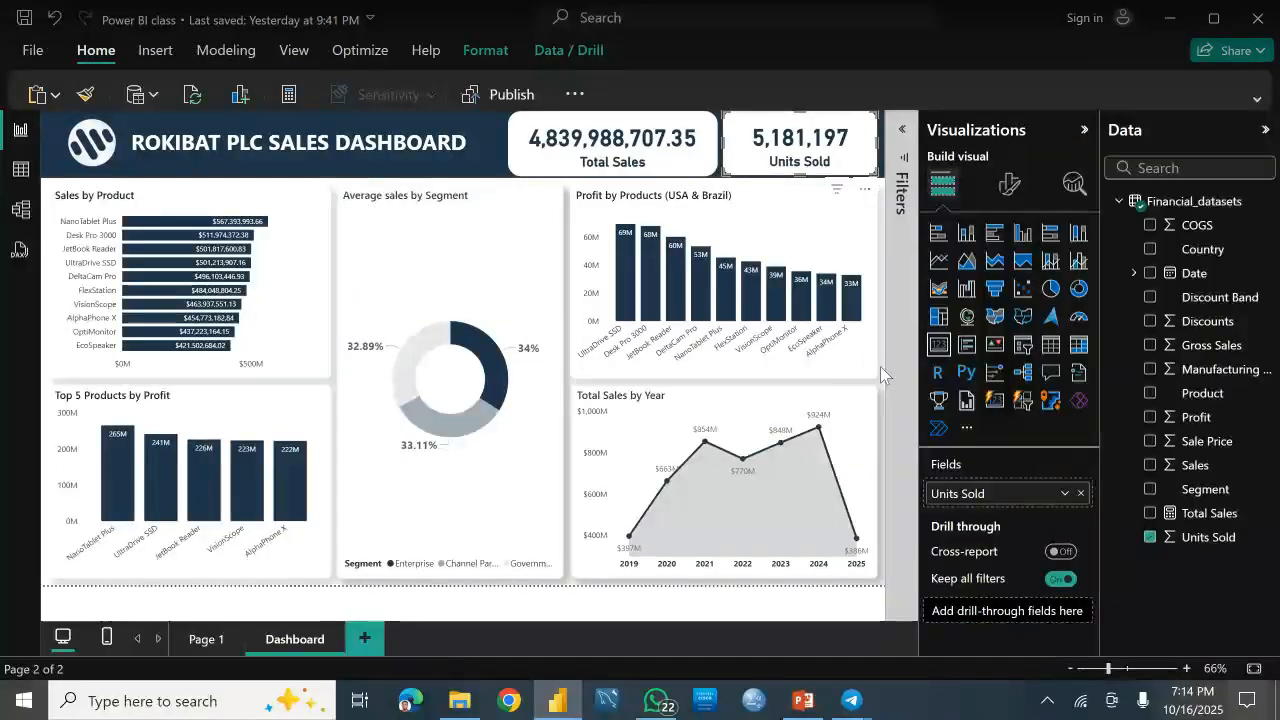
pyautogui.click(226, 50)
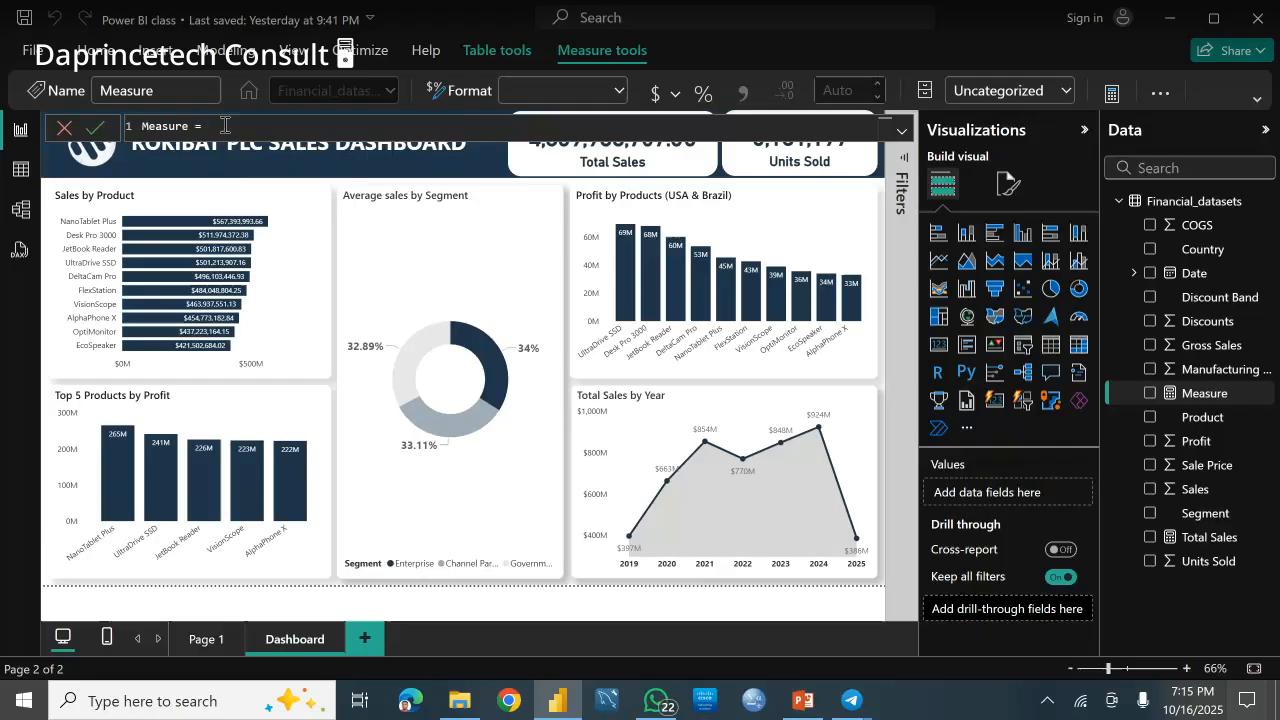
pyautogui.hotkey('ctrl', 'a')
pyautogui.press('BackSpace')
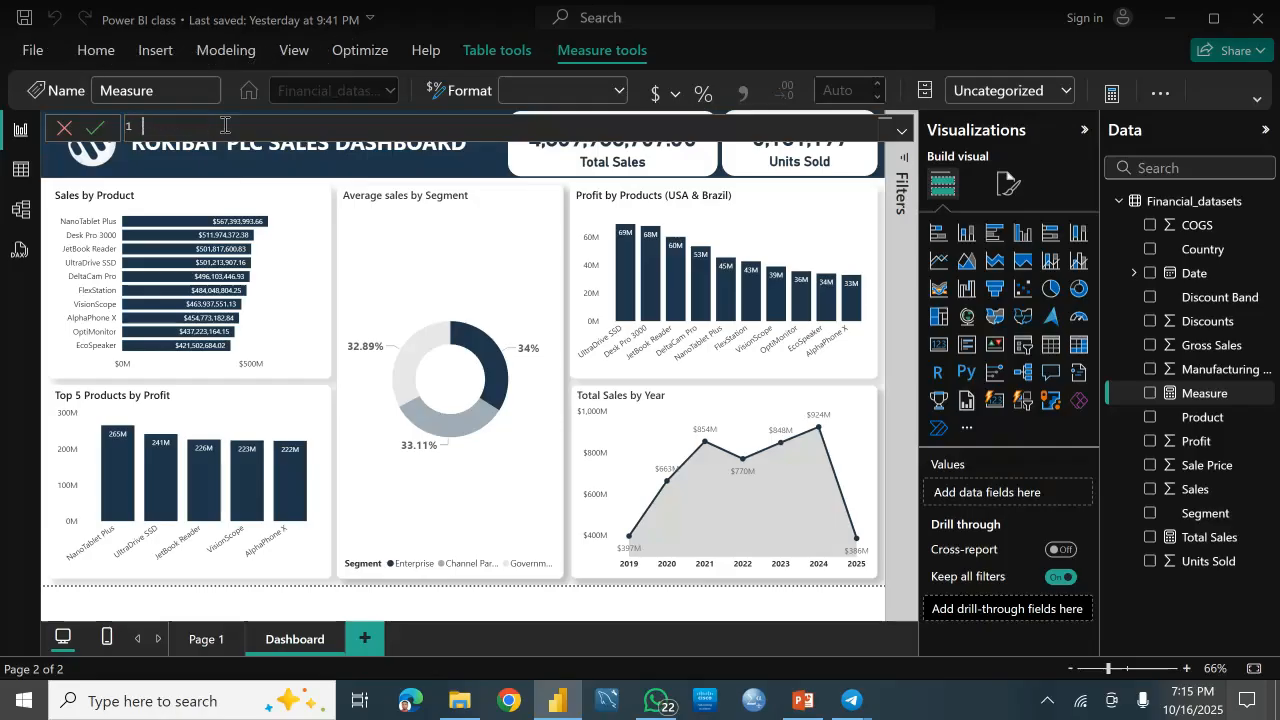
pyautogui.write('Units')
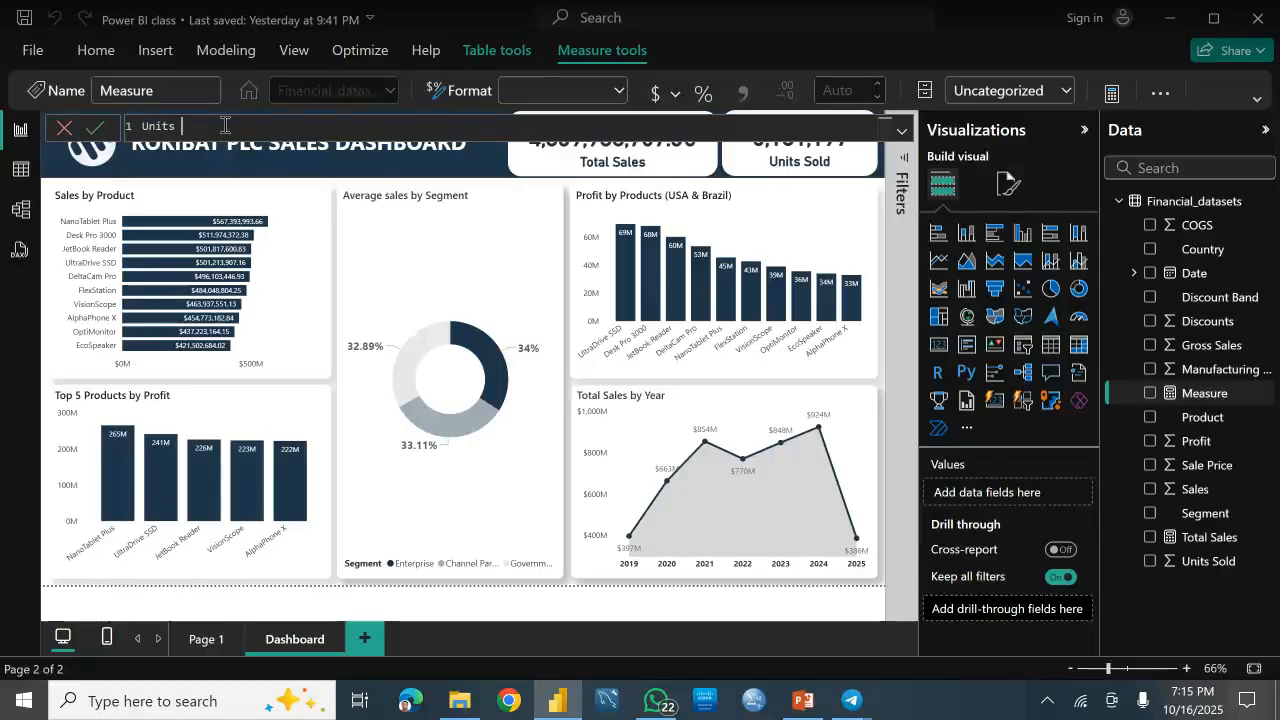
pyautogui.write(' Sold =')
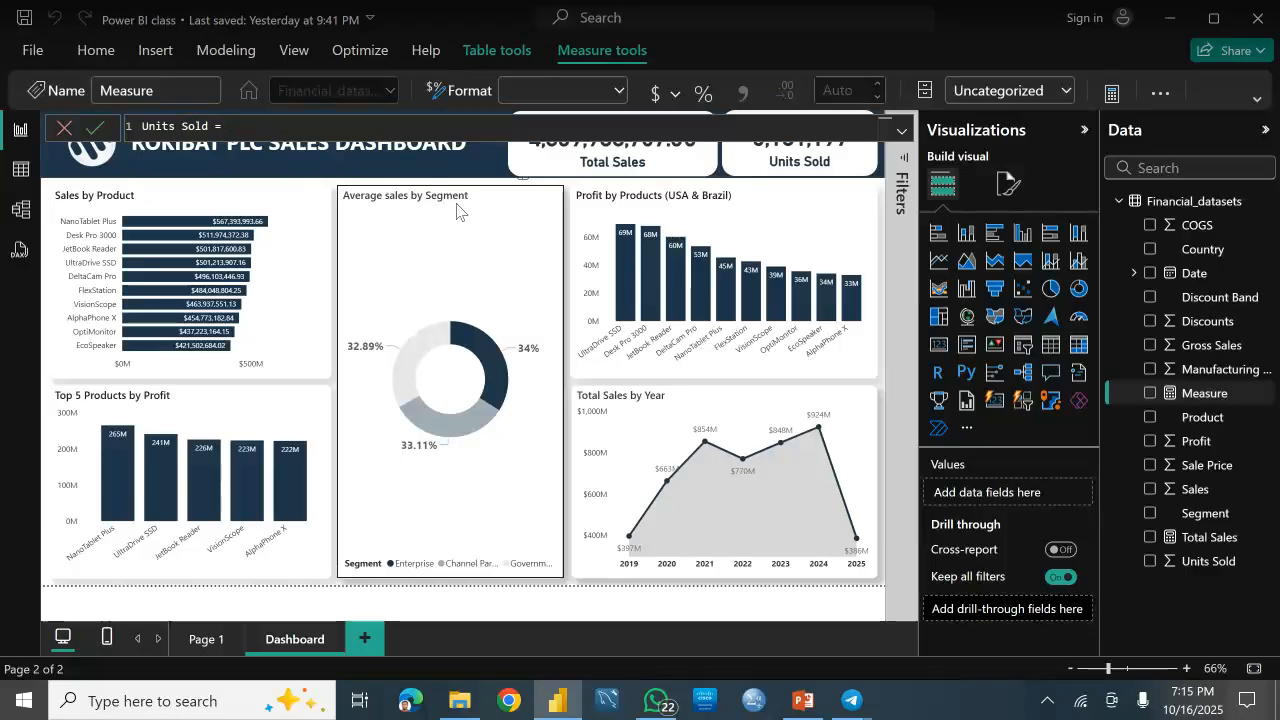
# Step: Complete the measure as sum(Financial_datasets[Units Sold]) and rename it Total Units Sold
pyautogui.write('sum(')
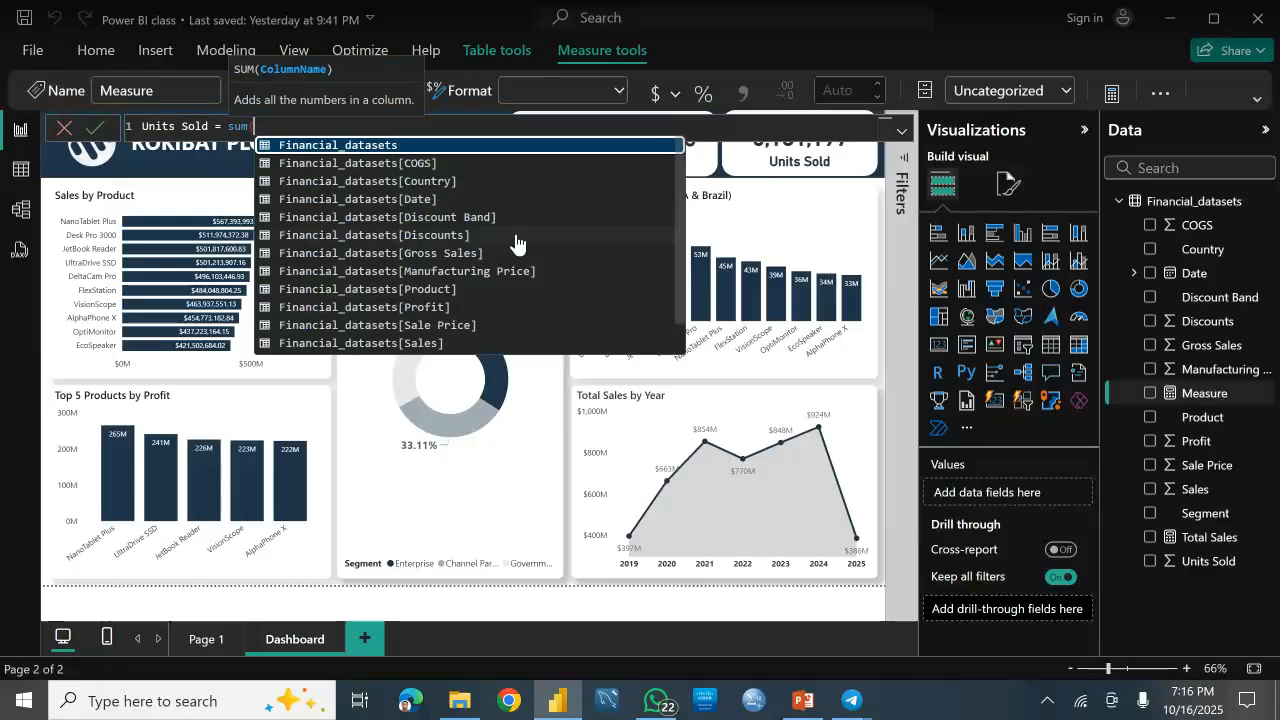
pyautogui.write('Fin')
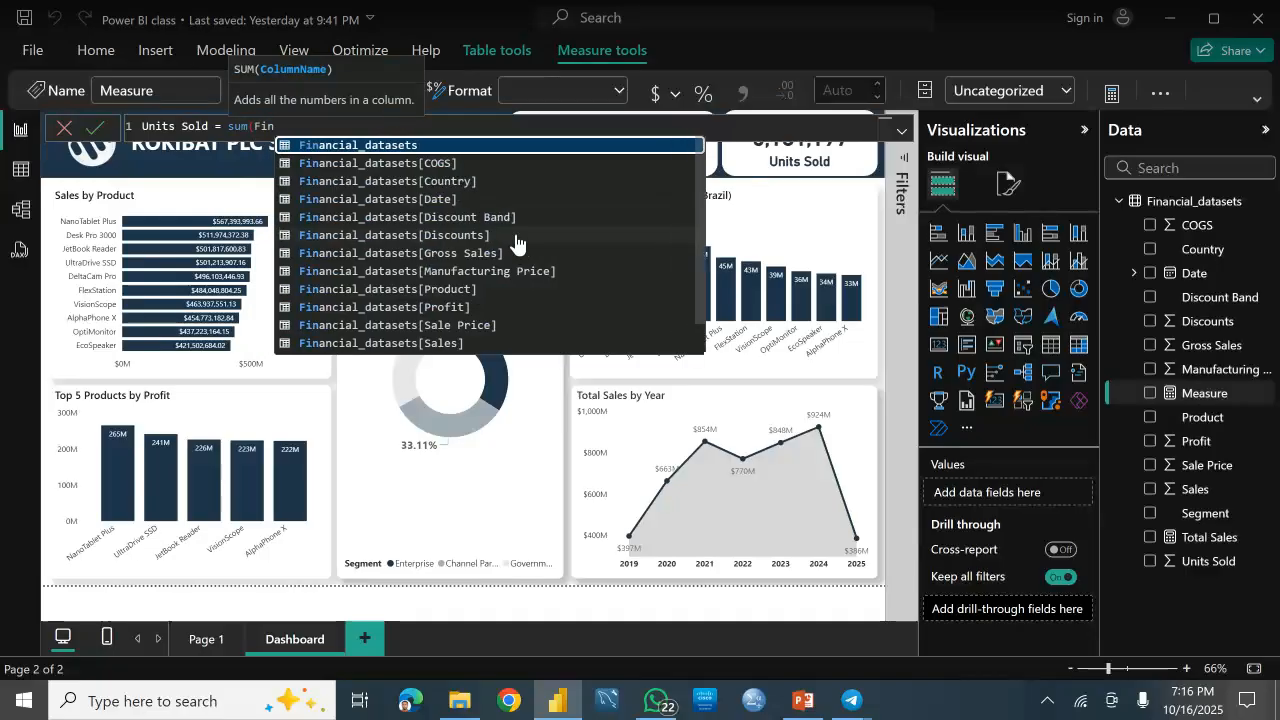
pyautogui.click(366, 146)
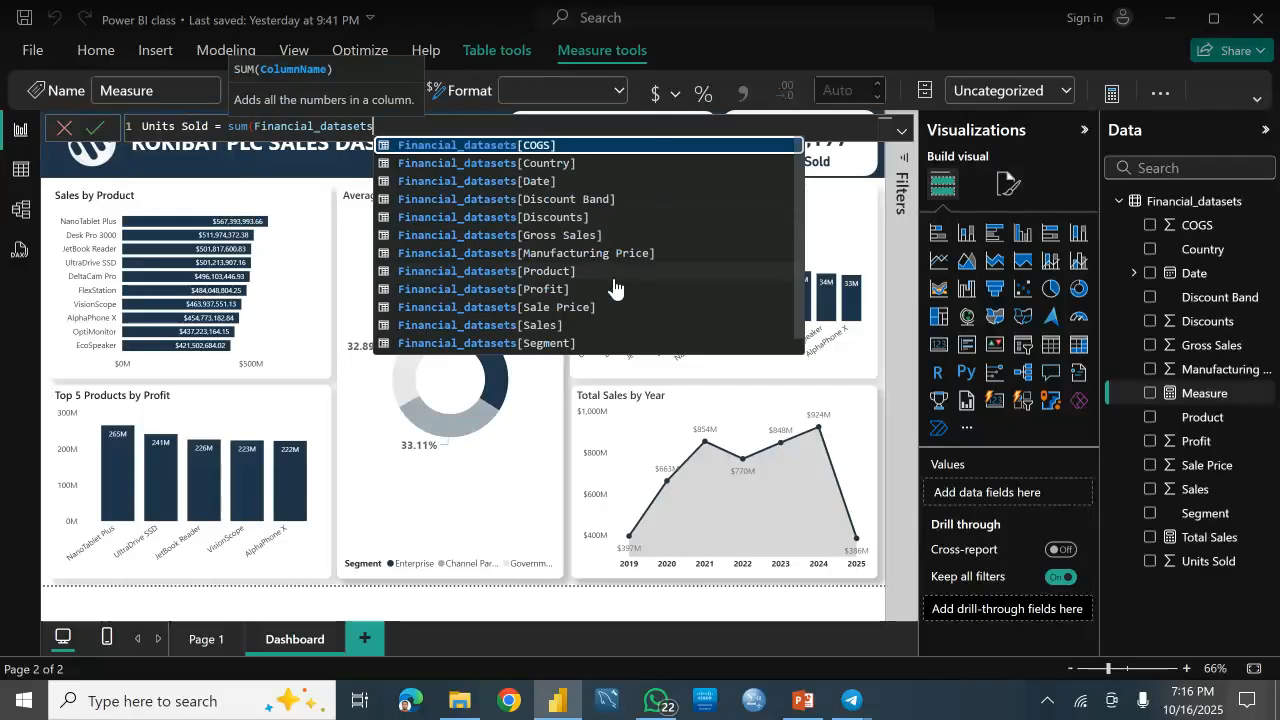
pyautogui.write('[')
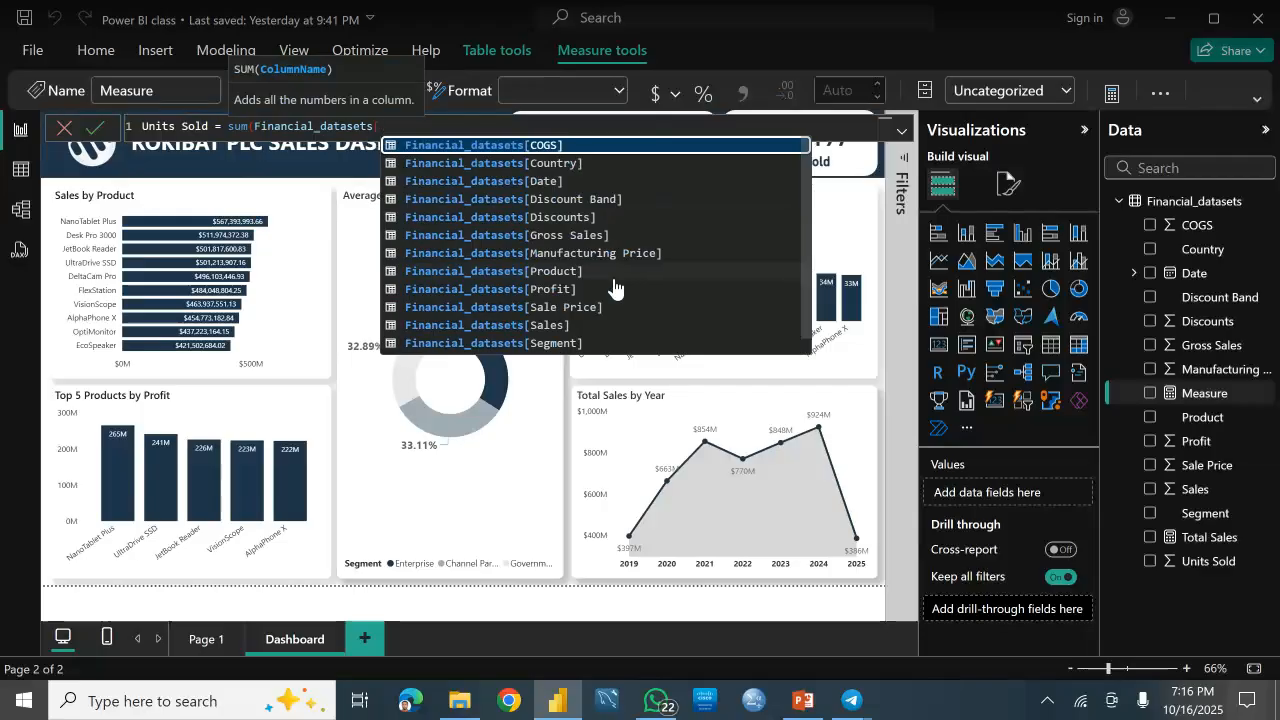
pyautogui.write('u')
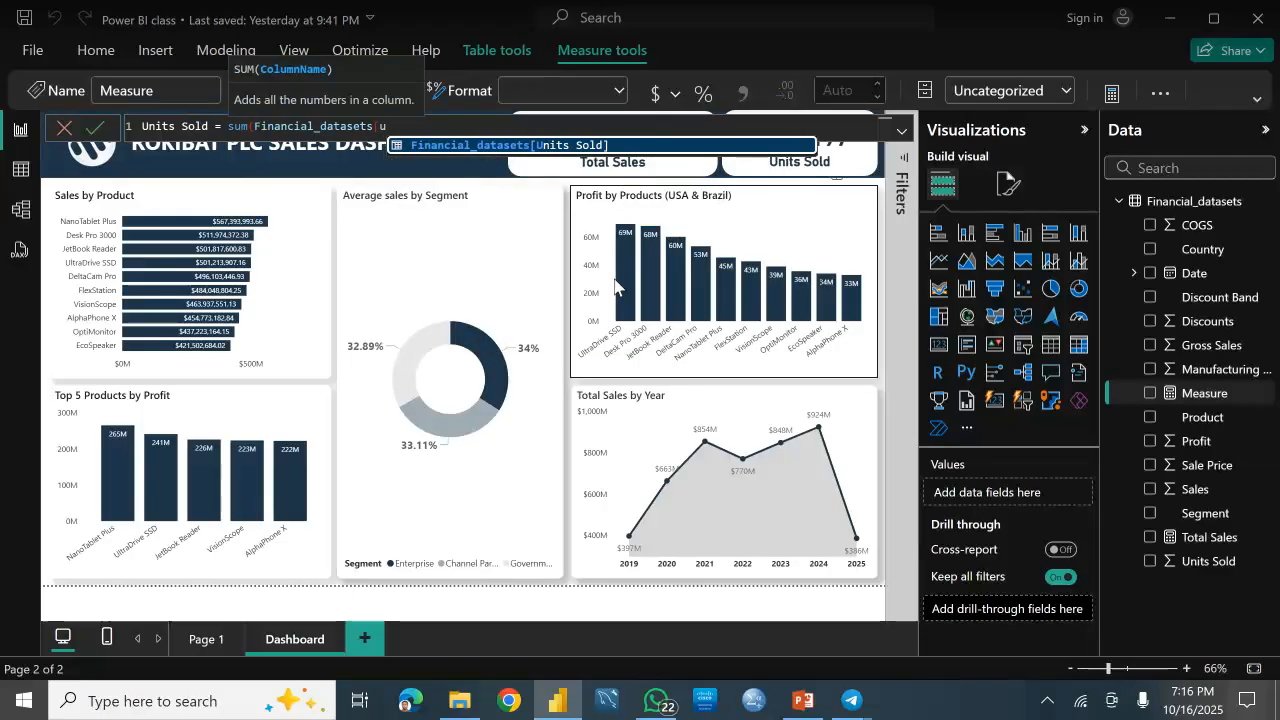
pyautogui.click(574, 147)
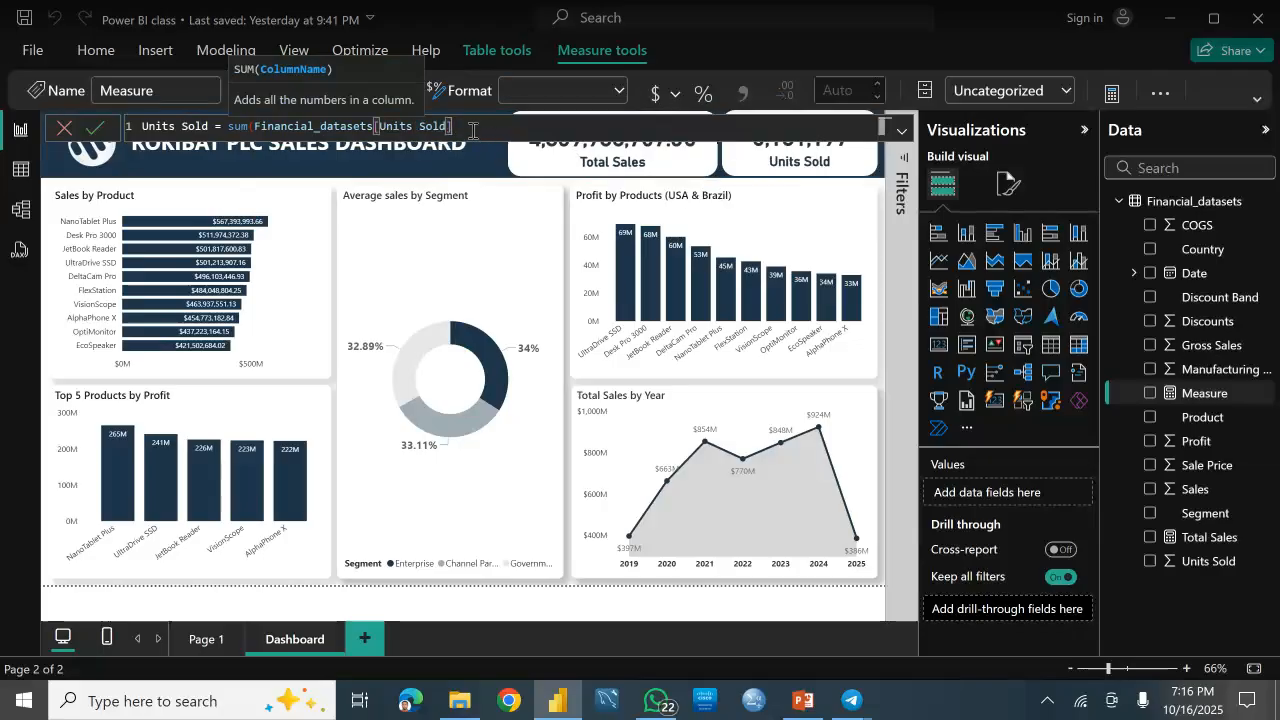
pyautogui.write(')')
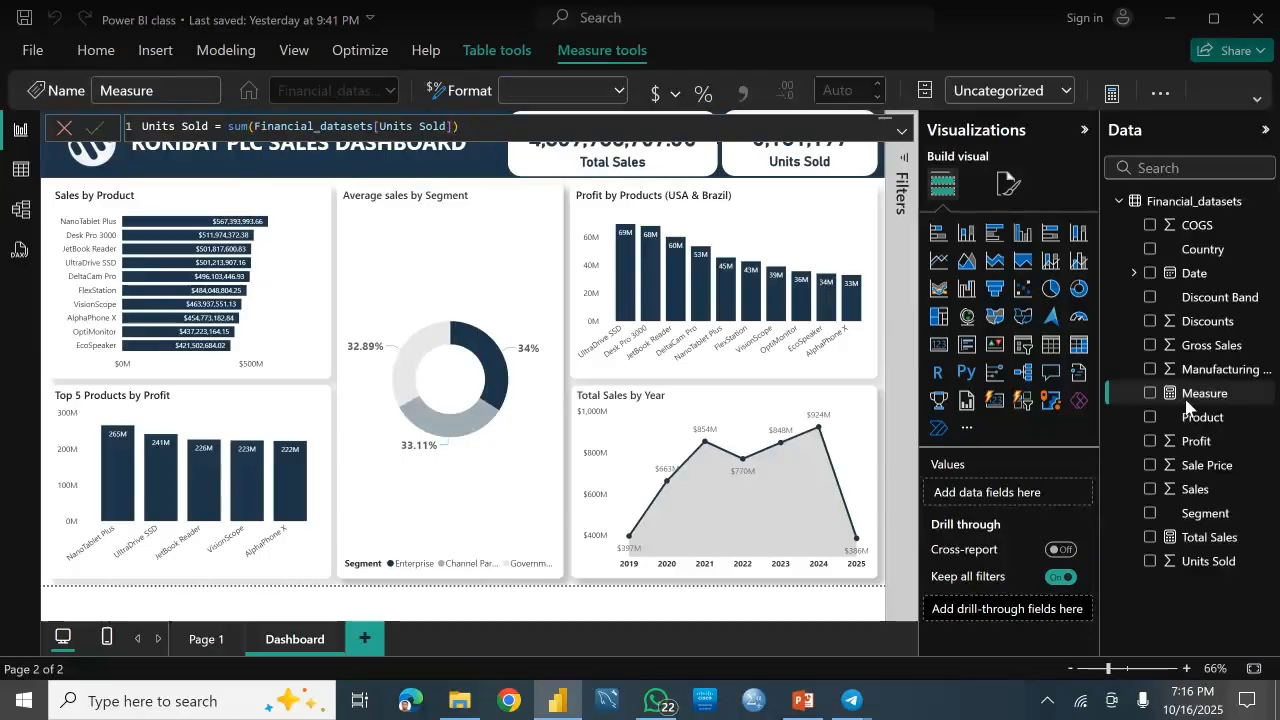
pyautogui.press('Return')
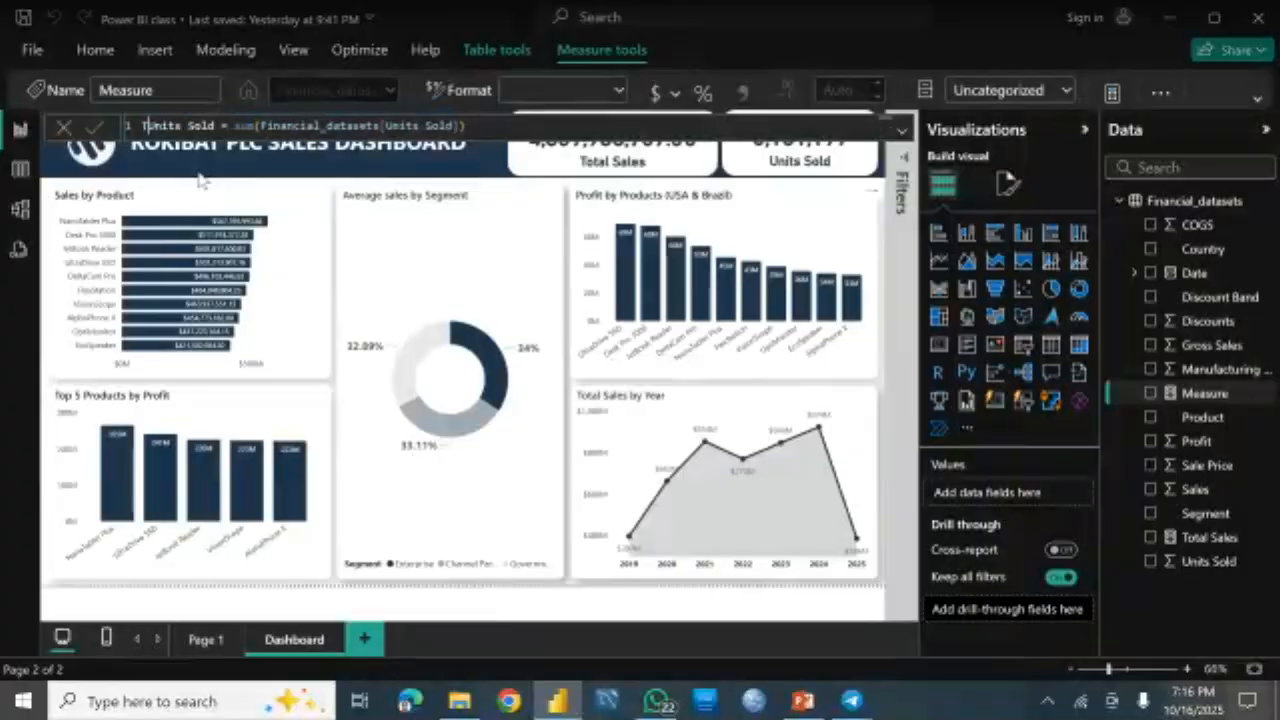
pyautogui.write('Total')
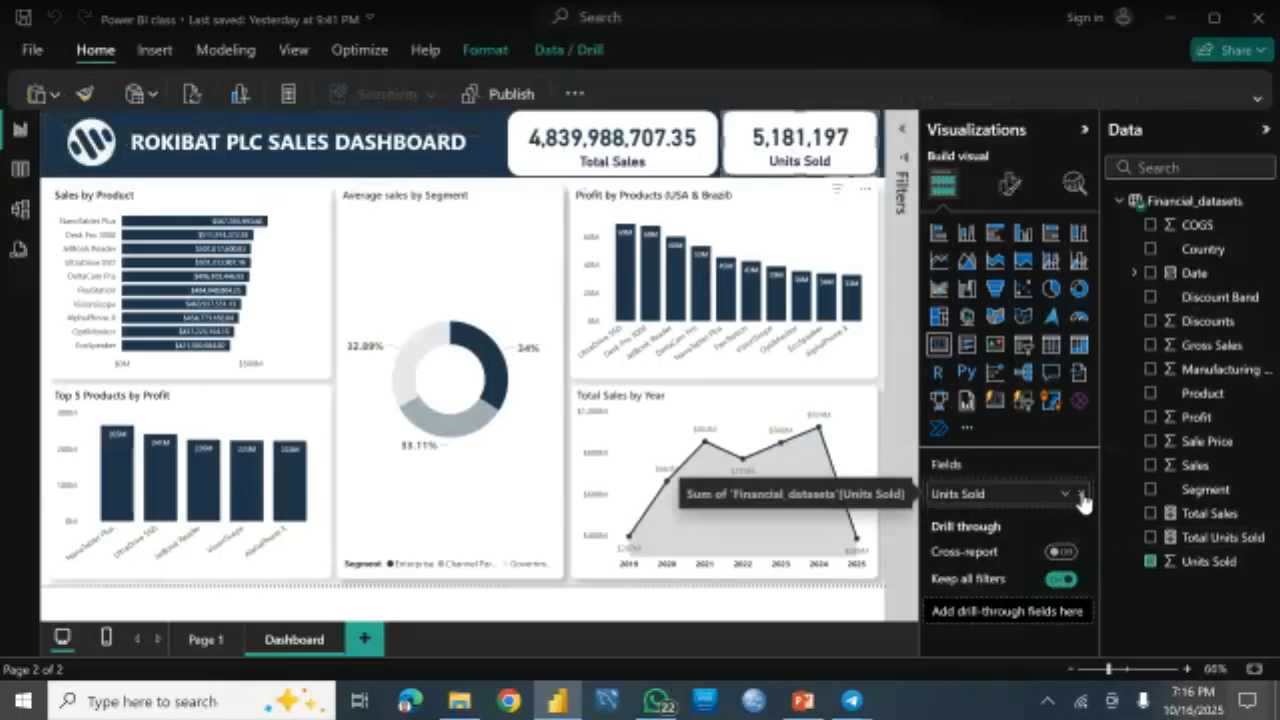
# Step: Replace the Units Sold field in the units card with the Total Units Sold measure
pyautogui.click(1082, 495)
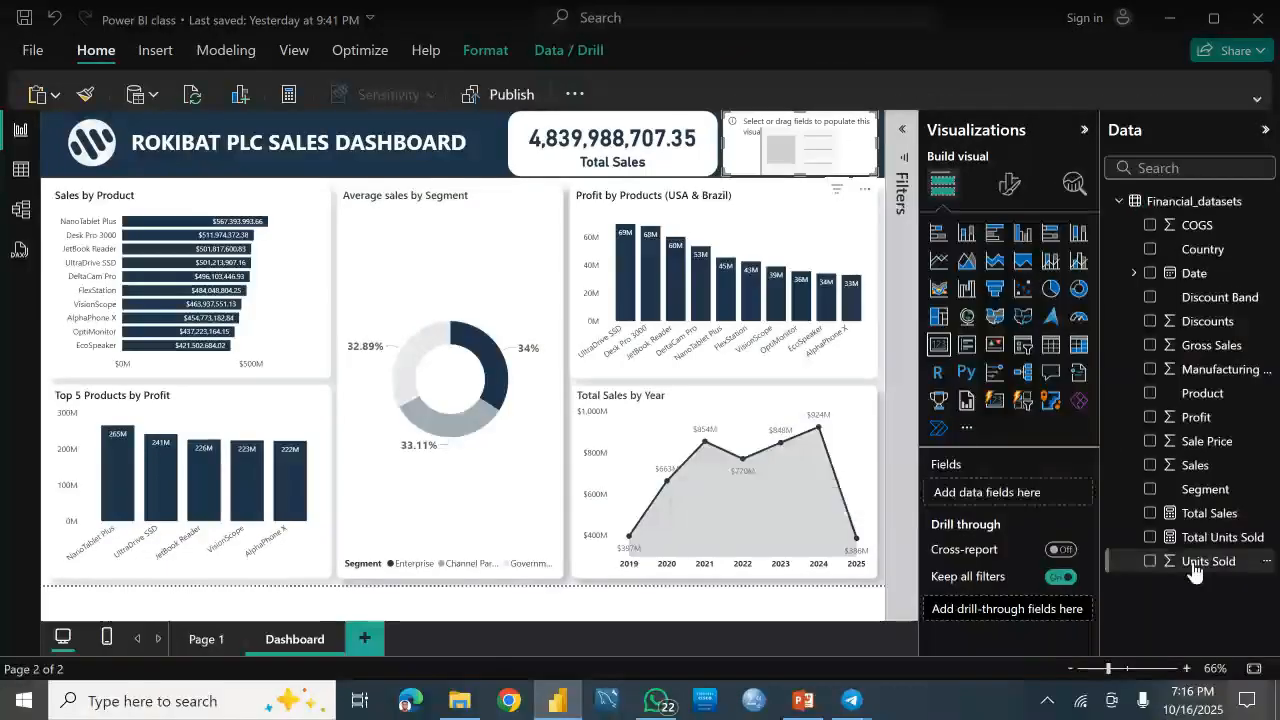
pyautogui.moveTo(1194, 564); pyautogui.dragTo(1006, 492)
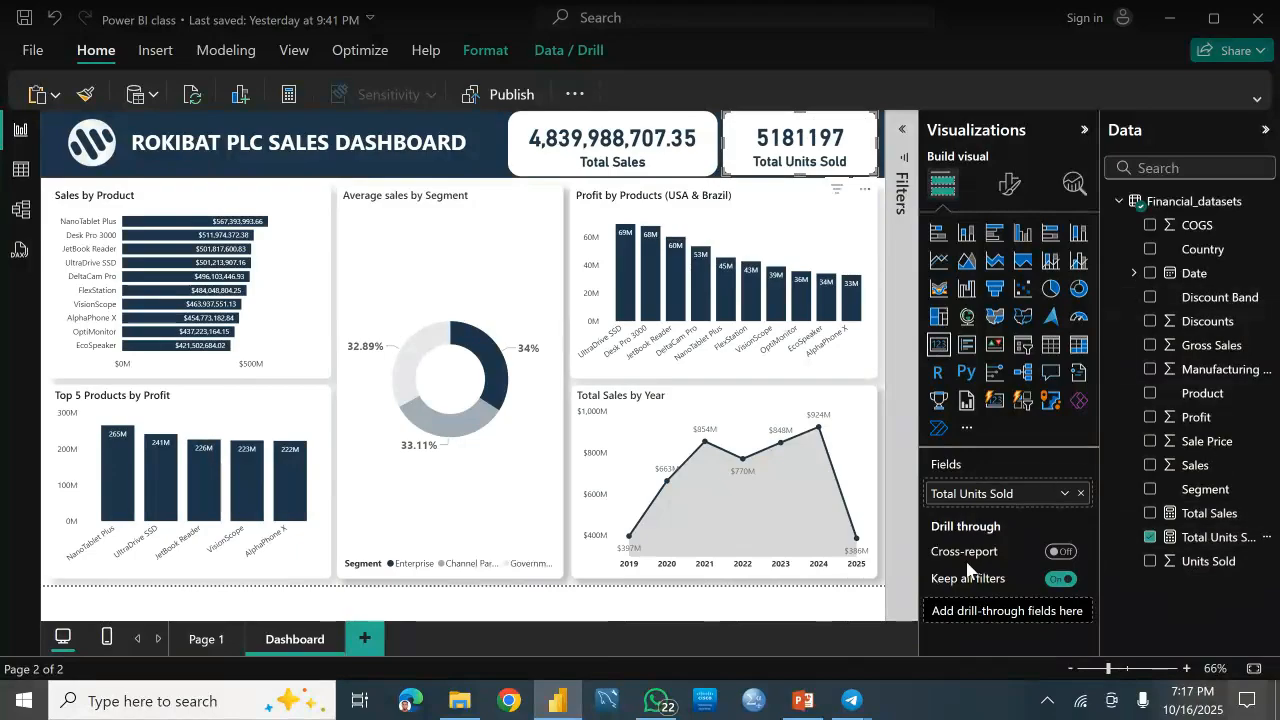
# Step: Switch to PowerPoint and select the whole Profit Margin % formula on the "Create a measure for profit margin" slide
pyautogui.click(803, 700)
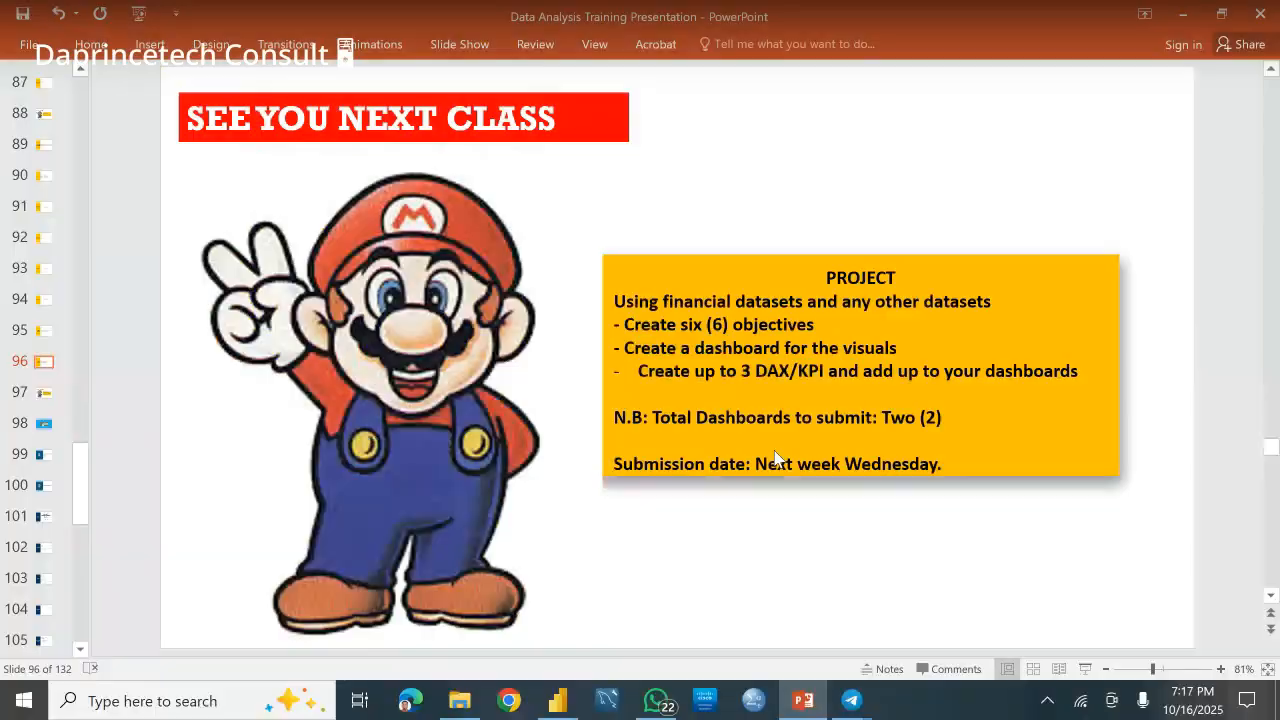
pyautogui.scroll(6, 790, 440)
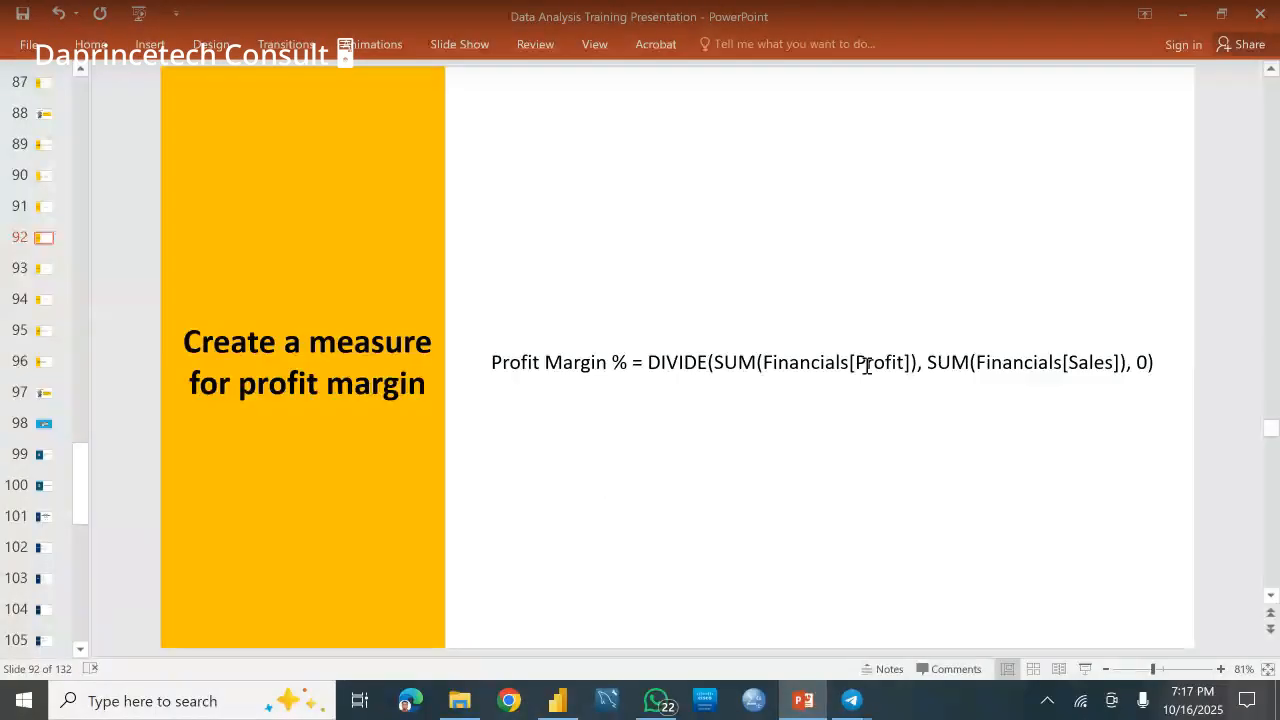
pyautogui.moveTo(493, 363); pyautogui.dragTo(1160, 360)
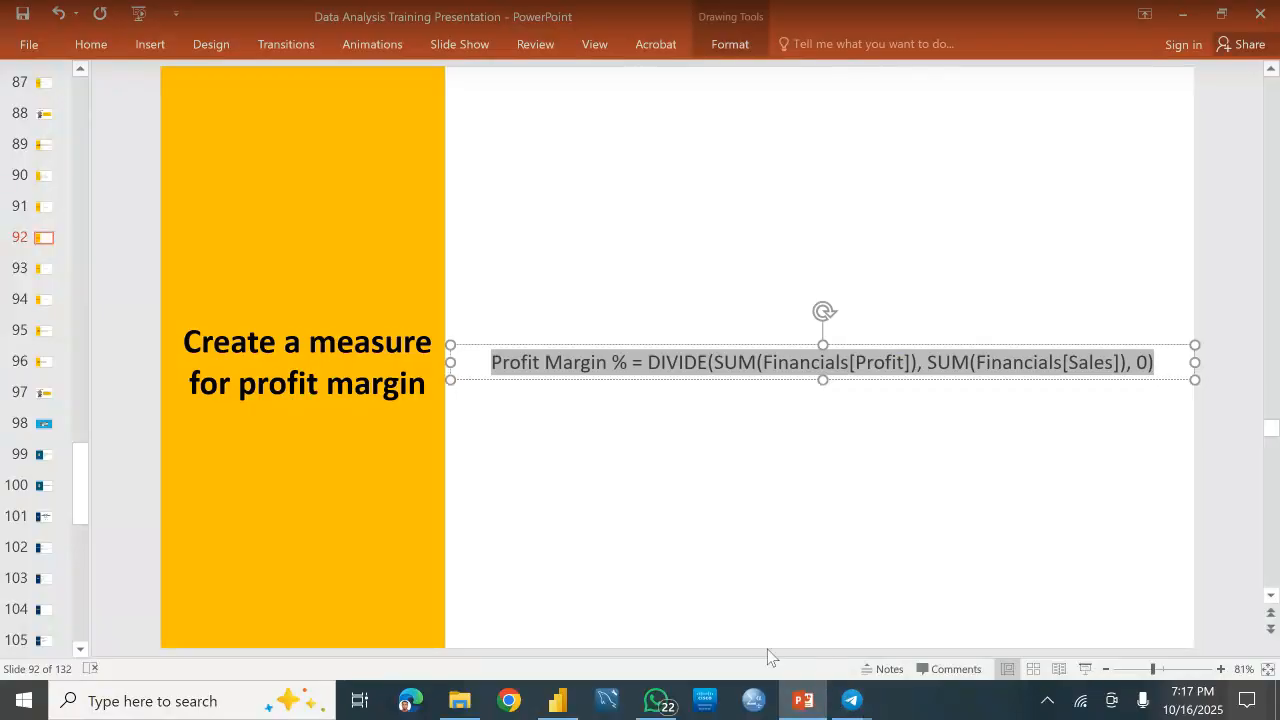
# Step: Switch to Power BI and create a new measure in the Financial_datasets table
pyautogui.click(557, 700)
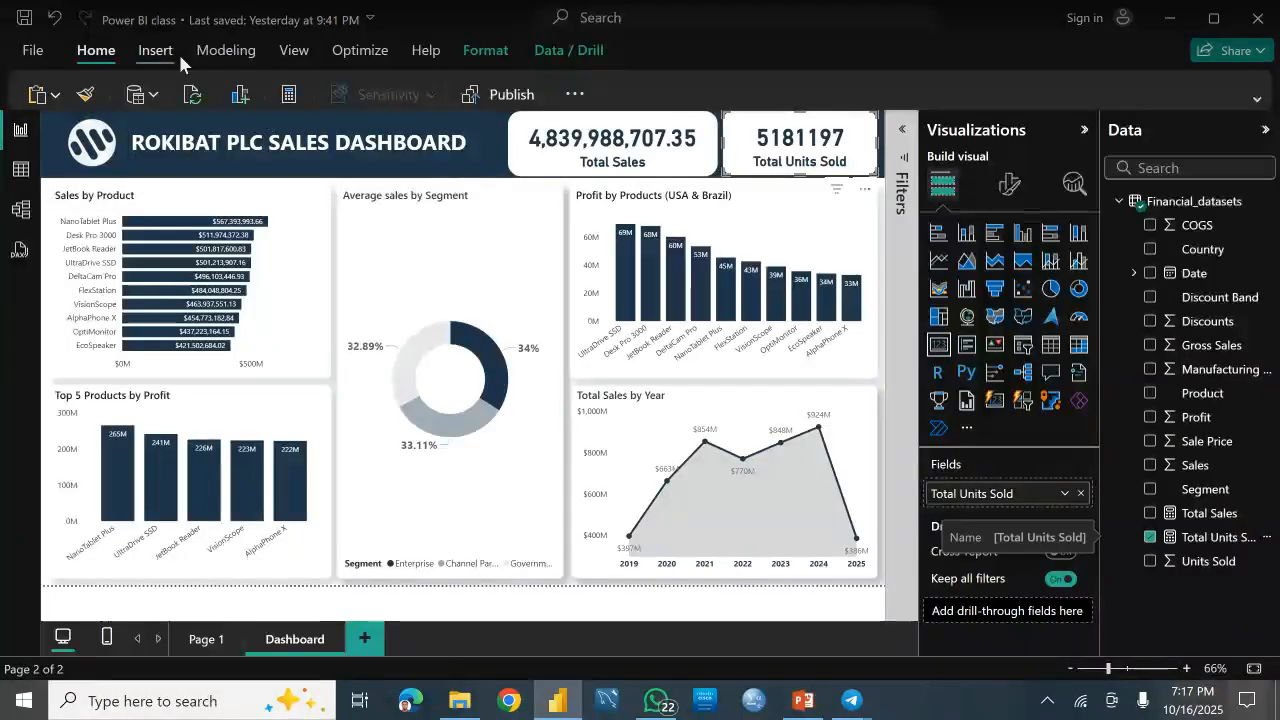
pyautogui.click(216, 56)
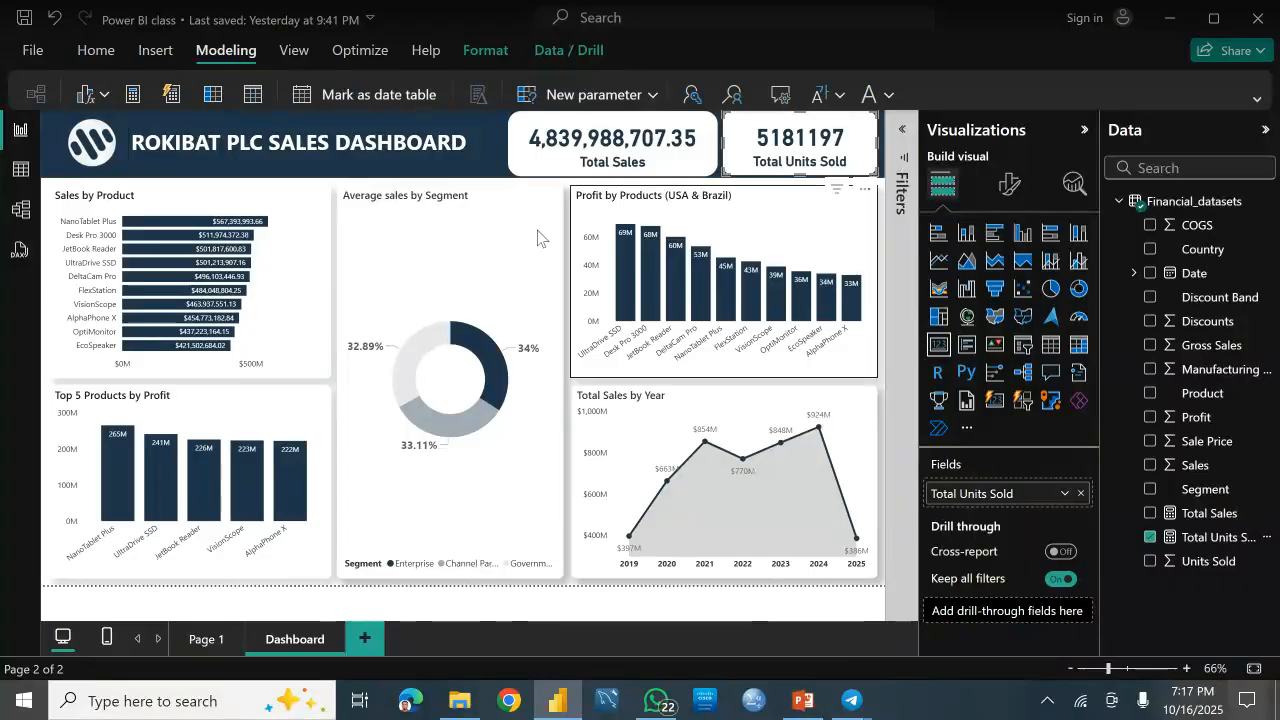
pyautogui.click(265, 601)
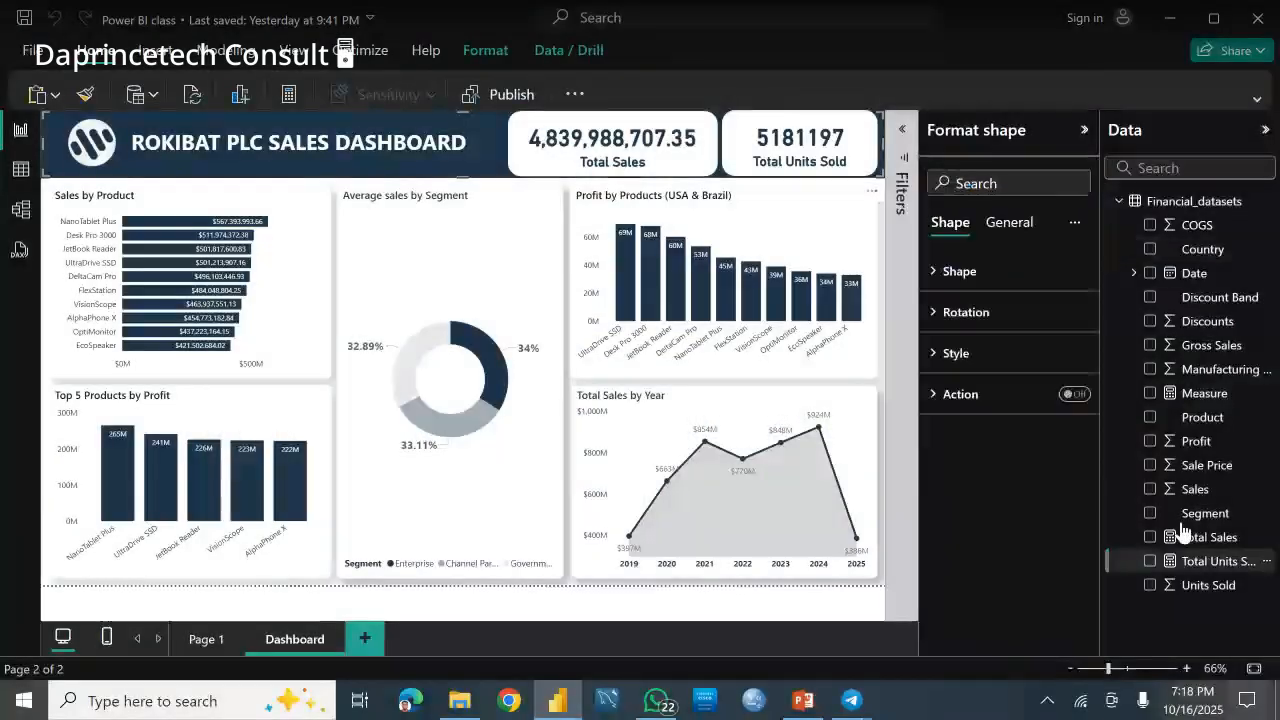
# Step: Delete the blank Measure from the Financial_datasets model
pyautogui.click(1177, 400)
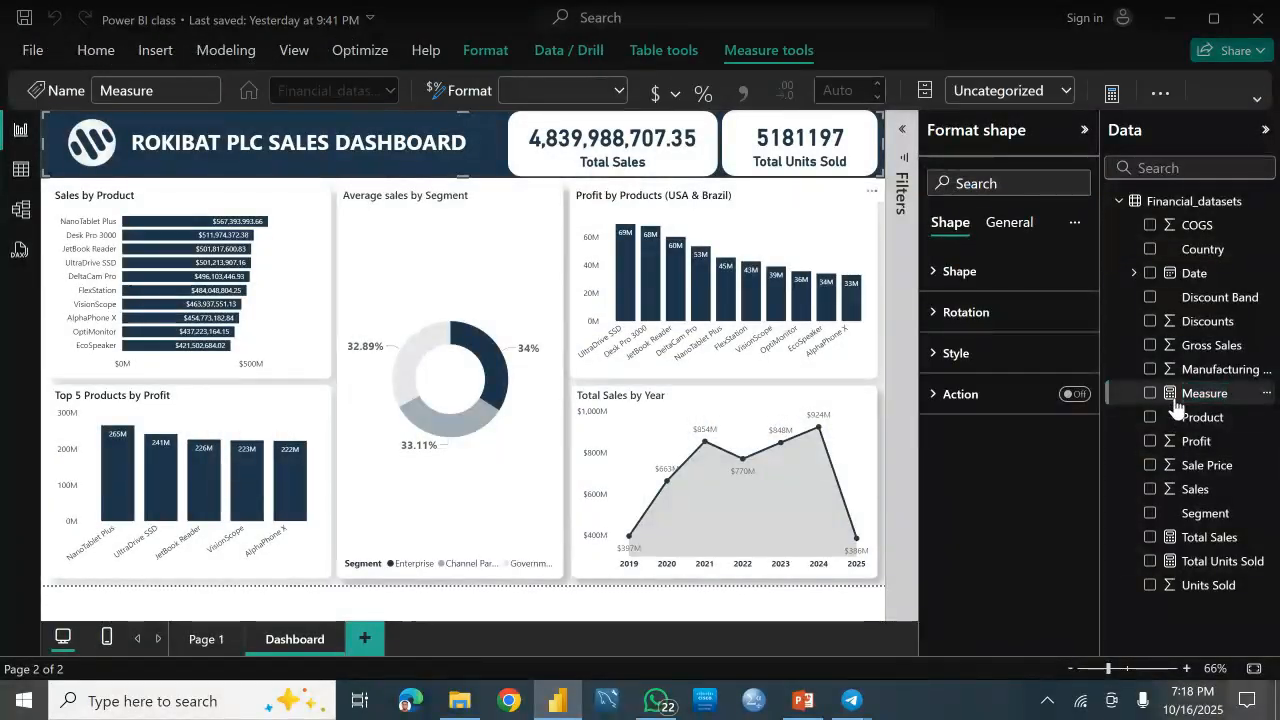
pyautogui.rightClick(1176, 400)
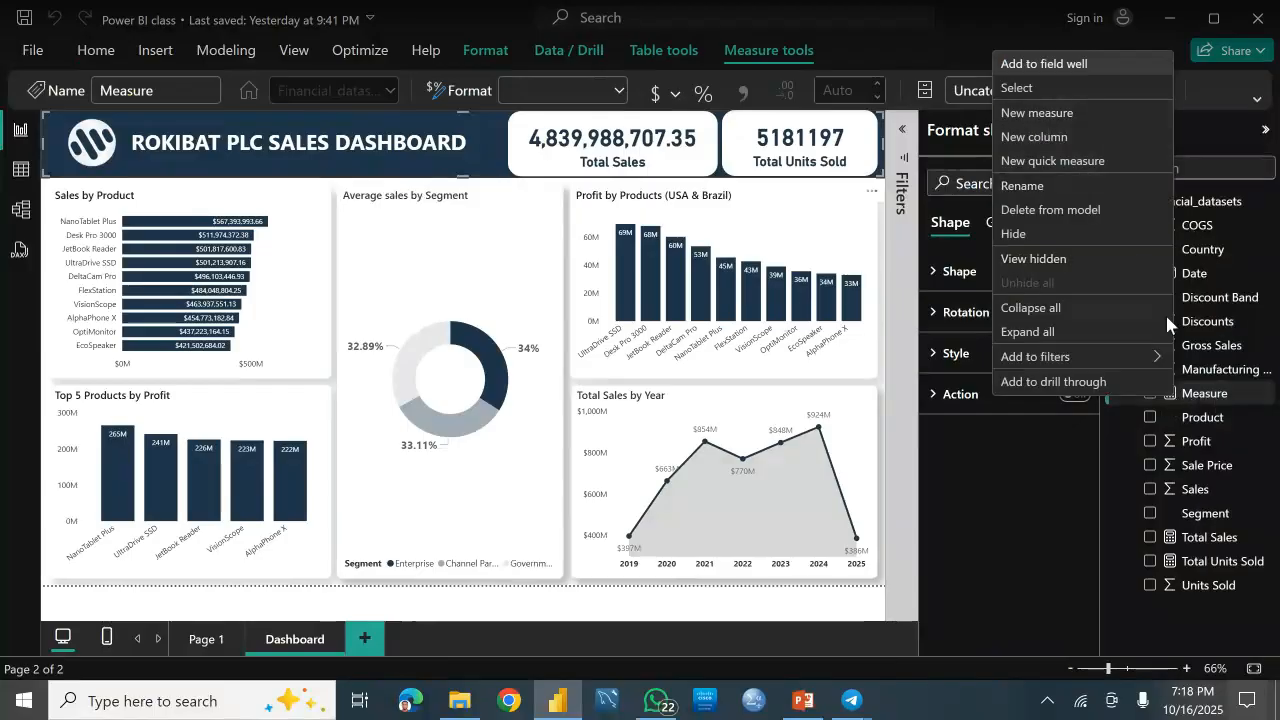
pyautogui.click(1206, 398)
pyautogui.rightClick(1204, 396)
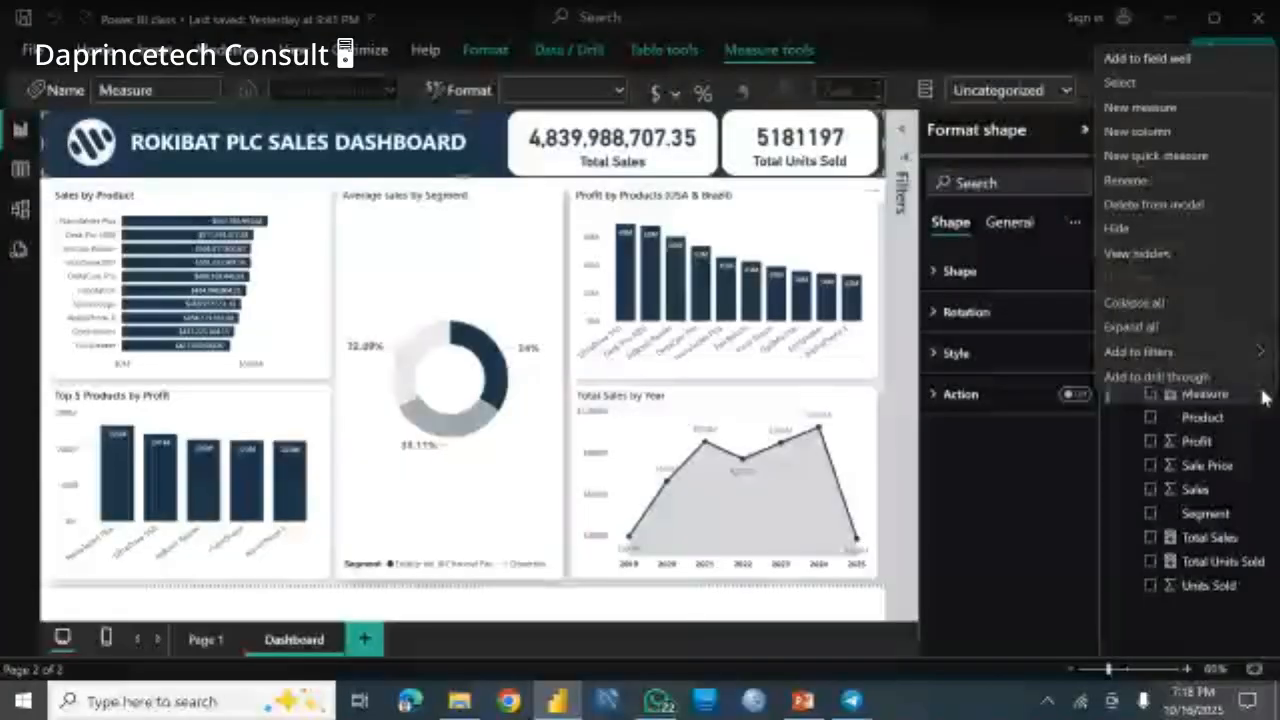
pyautogui.click(1151, 208)
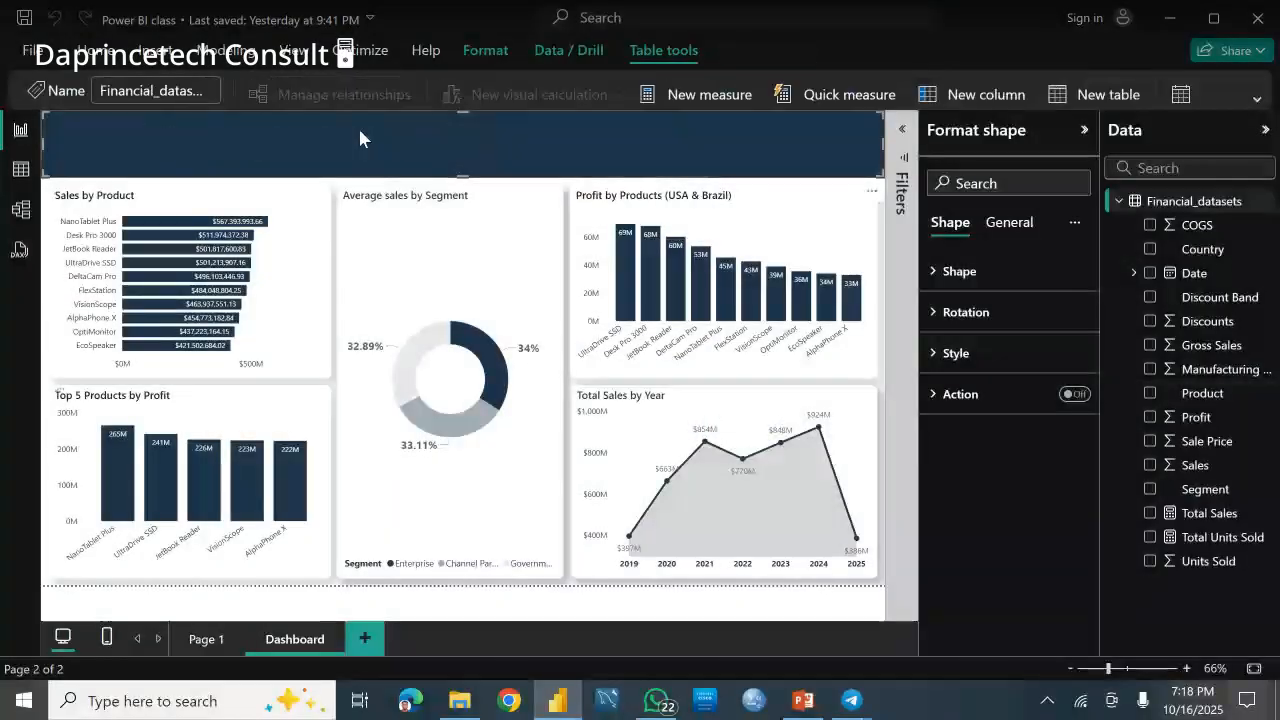
# Step: Create a blank measure again from the modeling commands and select it in the Financial_datasets table
pyautogui.click(226, 50)
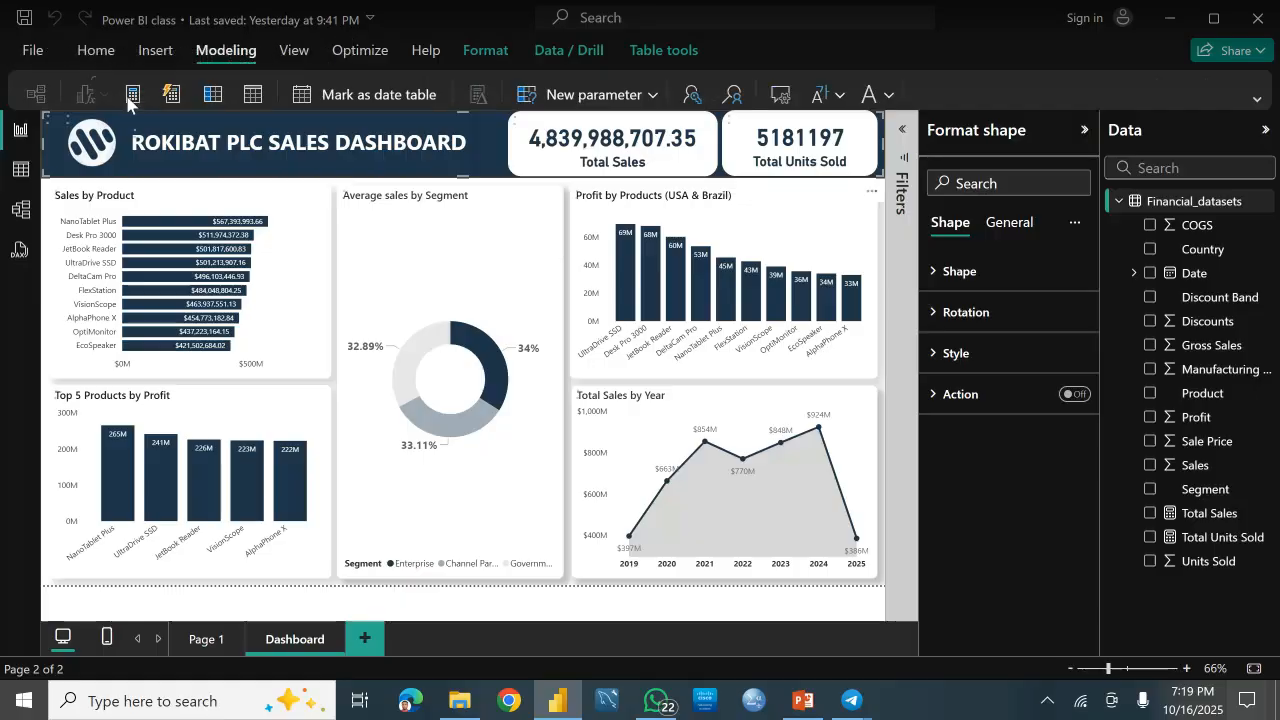
pyautogui.click(128, 103)
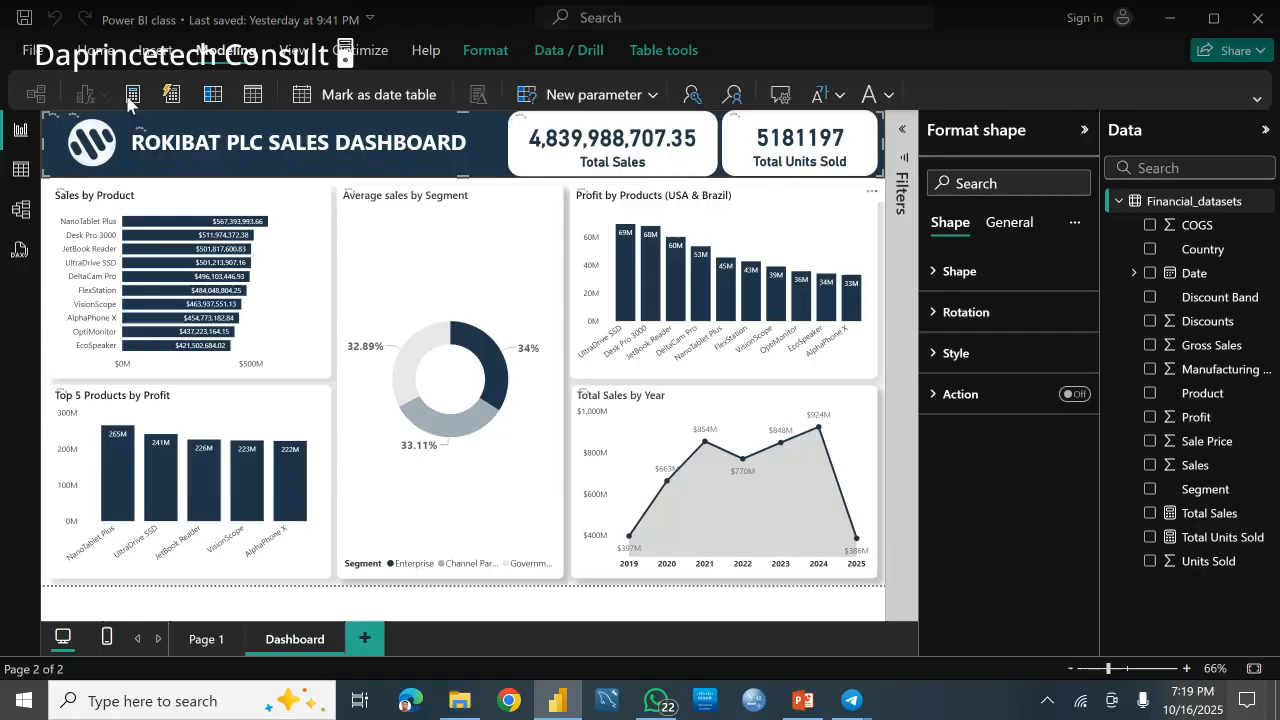
pyautogui.click(132, 95)
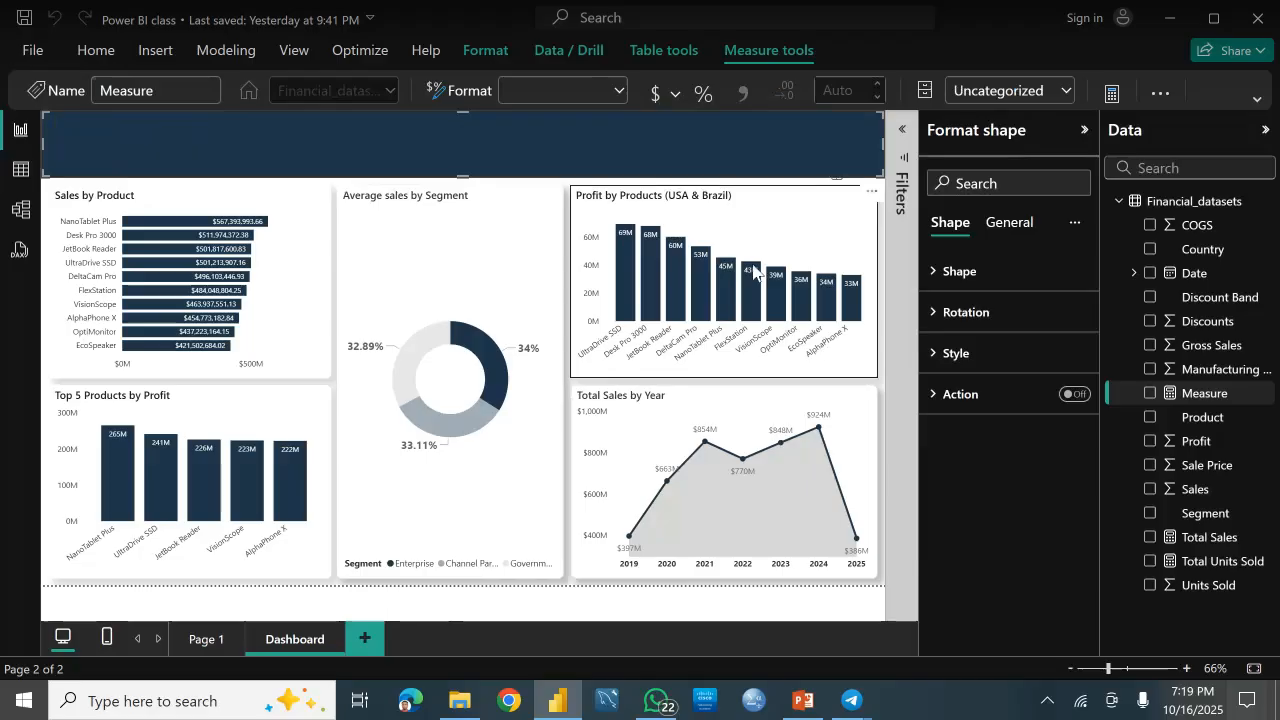
pyautogui.click(386, 612)
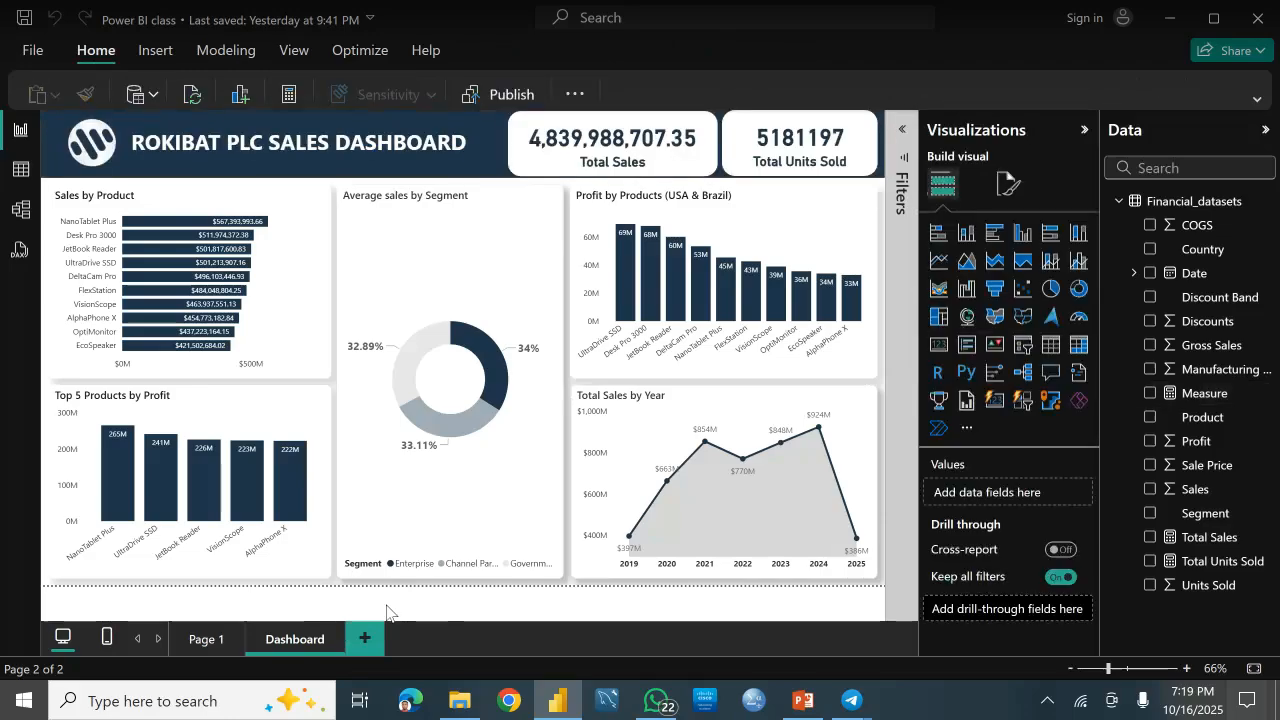
pyautogui.click(1191, 397)
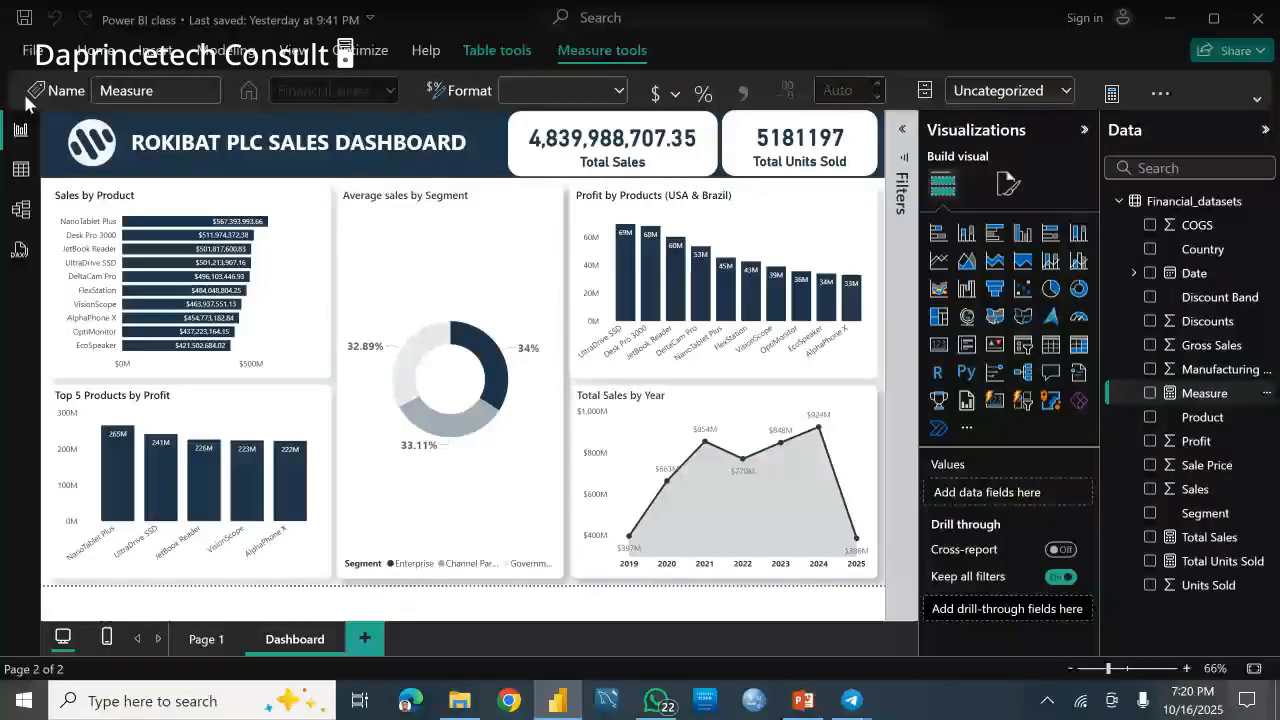
pyautogui.moveTo(686, 304)
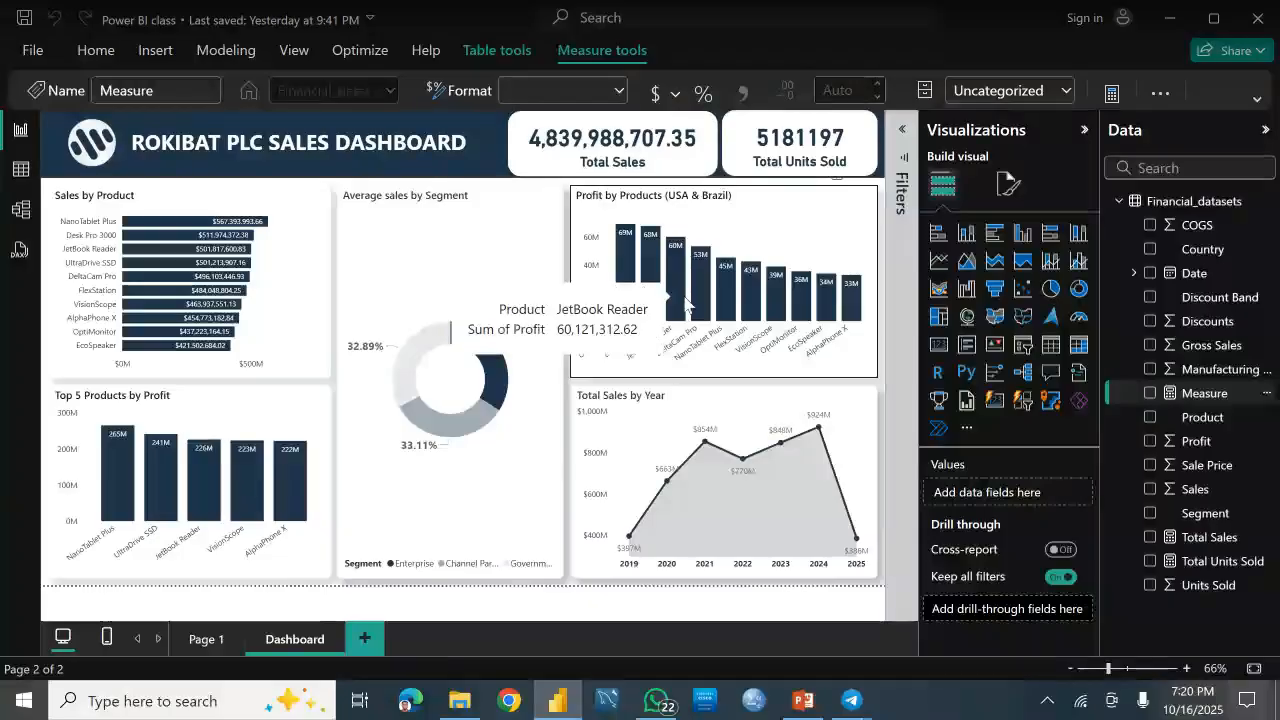
pyautogui.moveTo(733, 310)
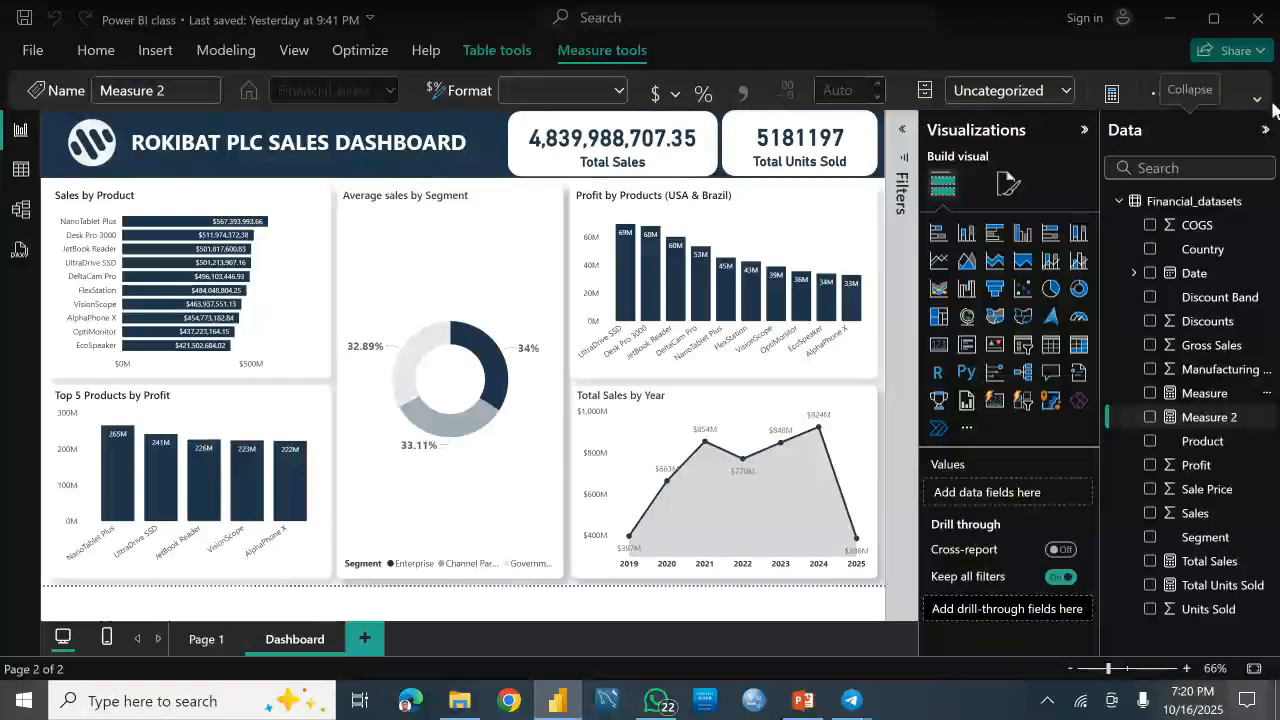
# Step: Open the Quick measure options, dismiss the Copilot suggestion and collapse them again
pyautogui.click(1162, 90)
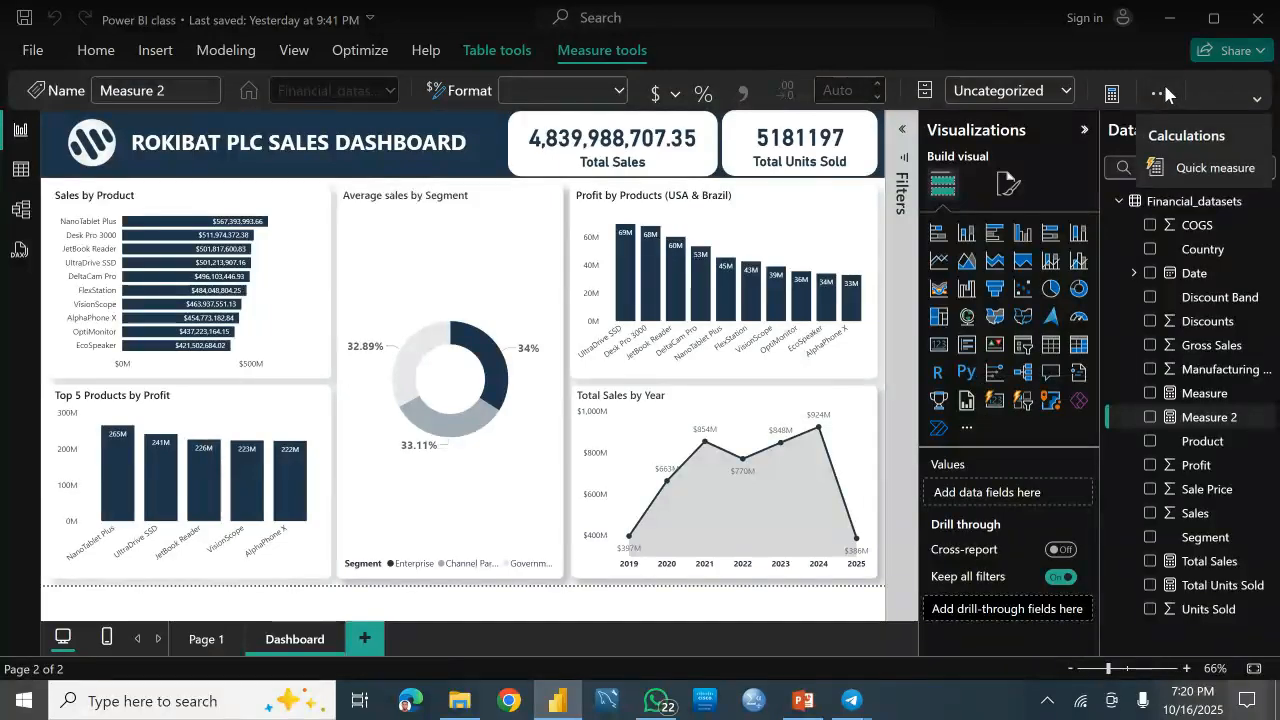
pyautogui.click(1180, 168)
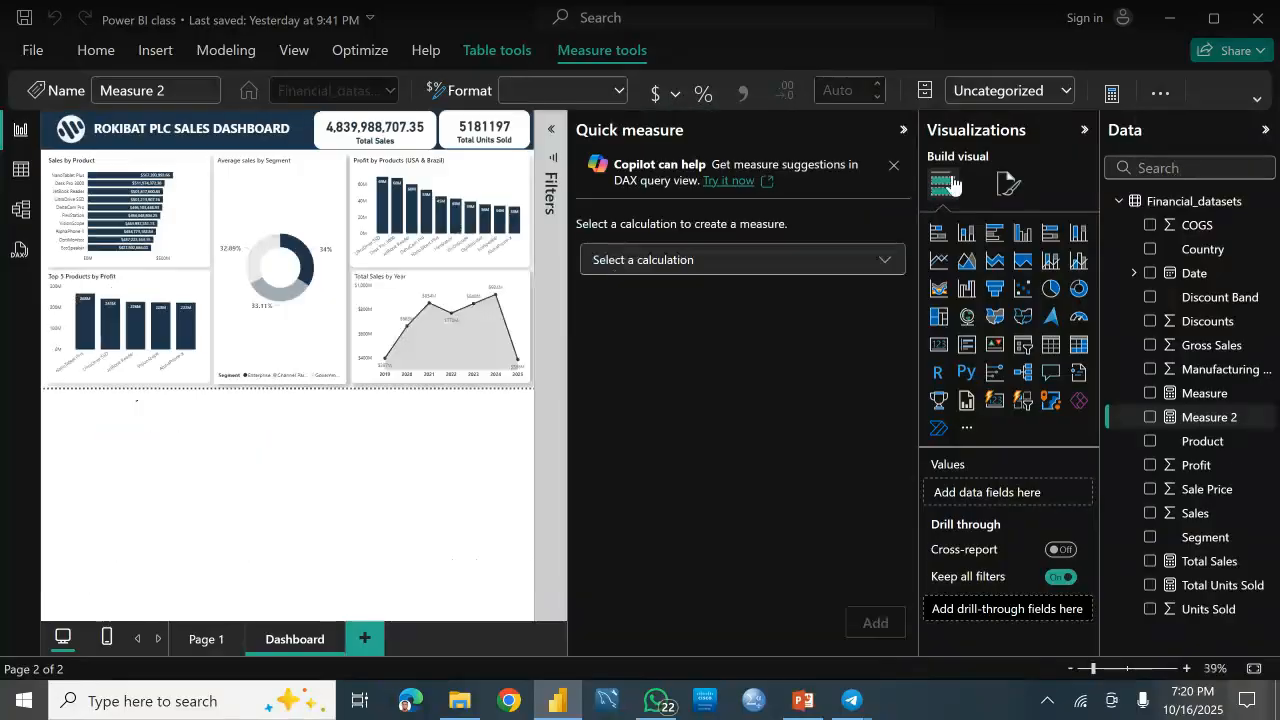
pyautogui.click(894, 166)
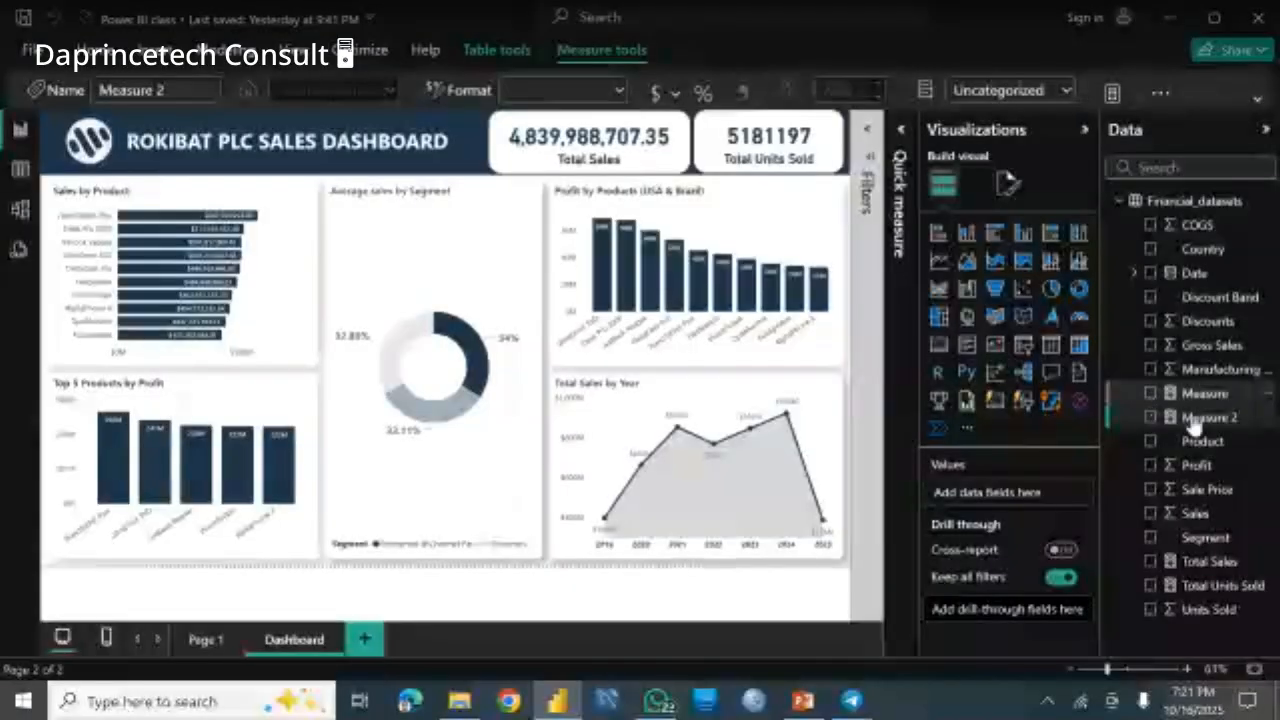
# Step: Clear Measure from the stray column chart on the dashboard and delete that measure from the model
pyautogui.click(1151, 395)
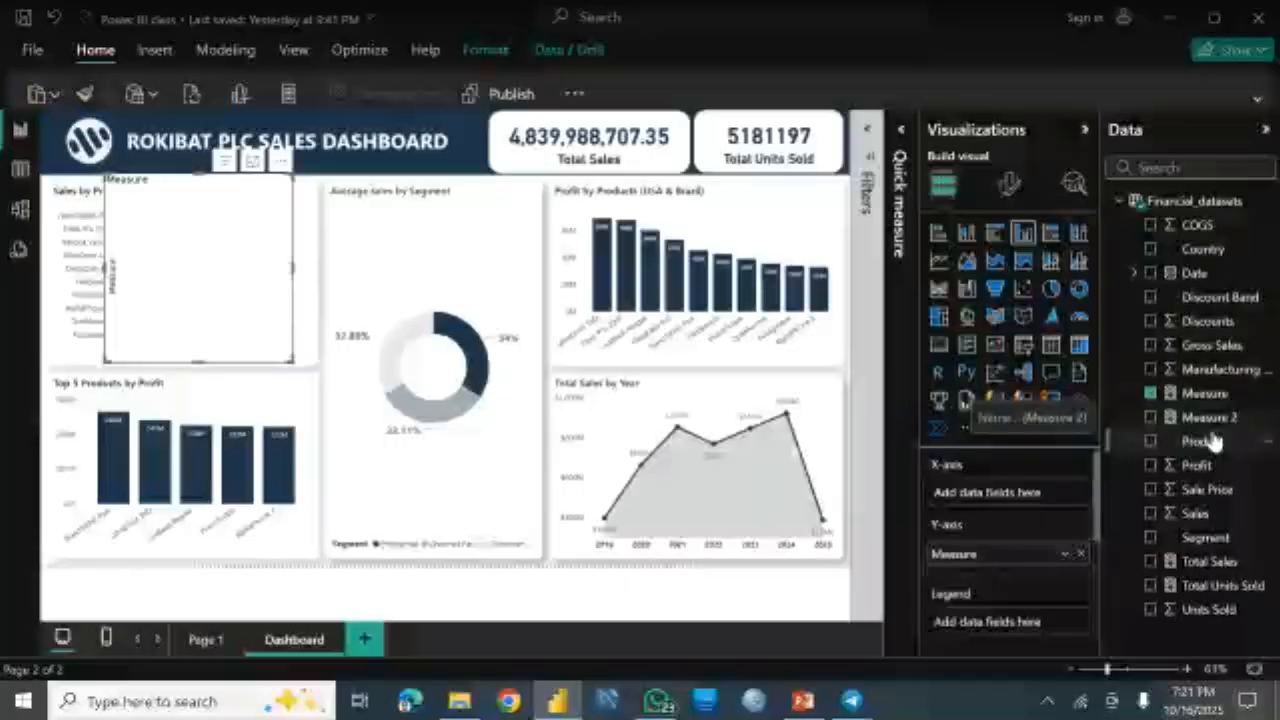
pyautogui.press('Delete')
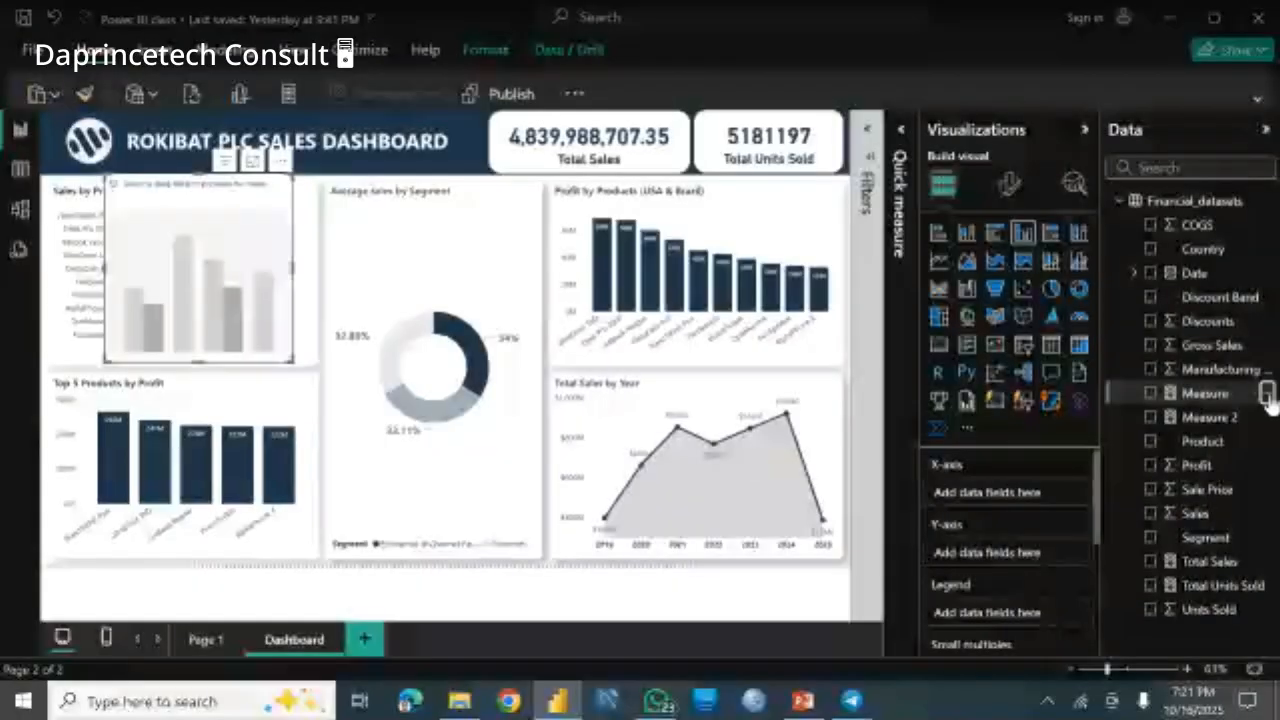
pyautogui.rightClick(1266, 394)
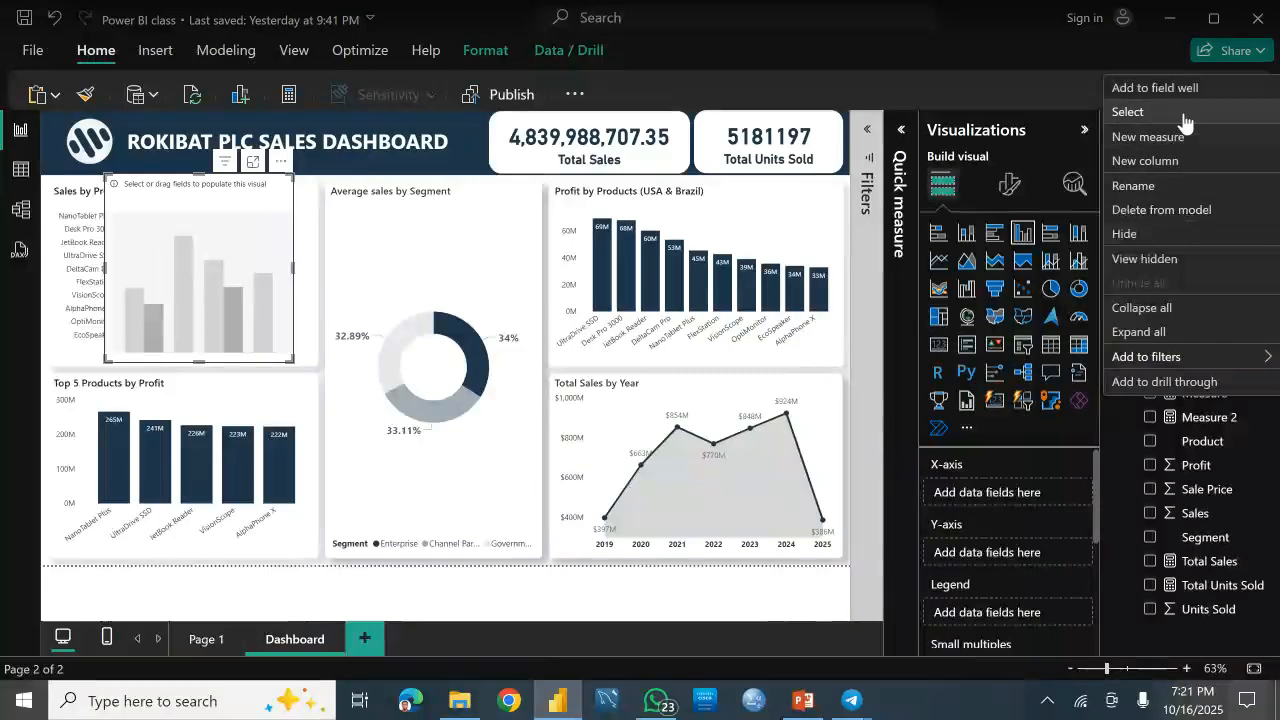
pyautogui.click(1184, 216)
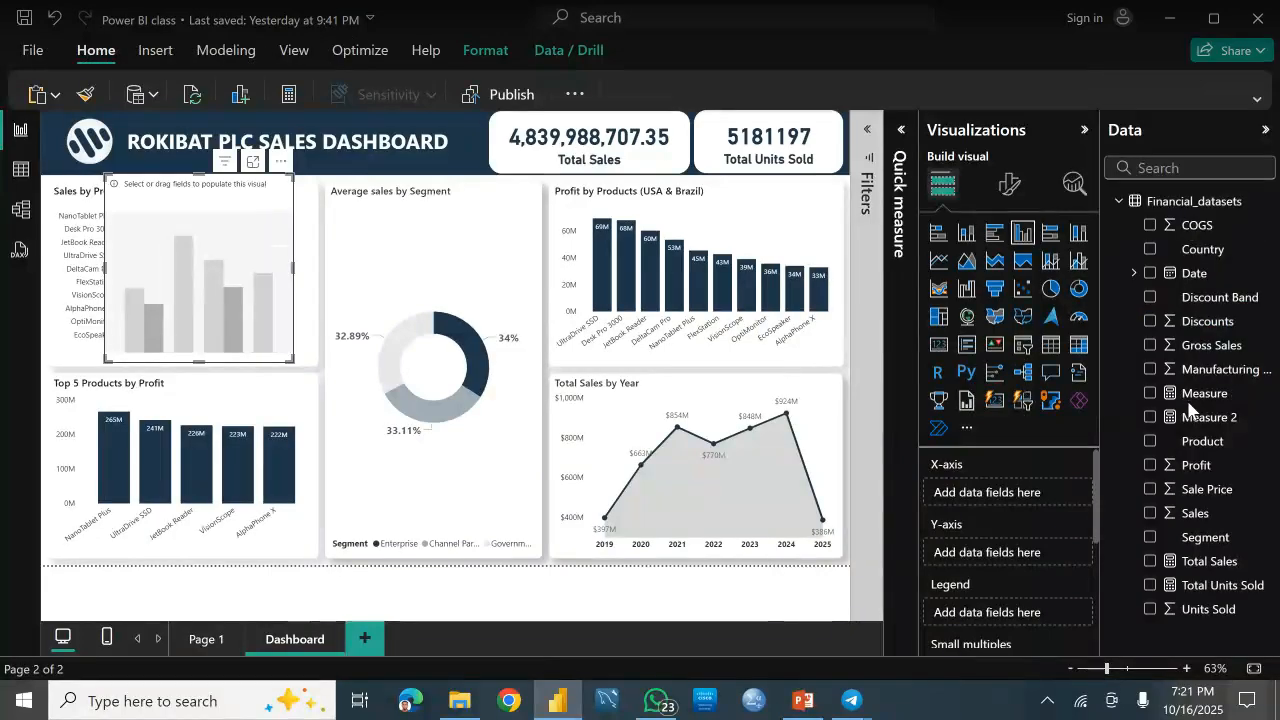
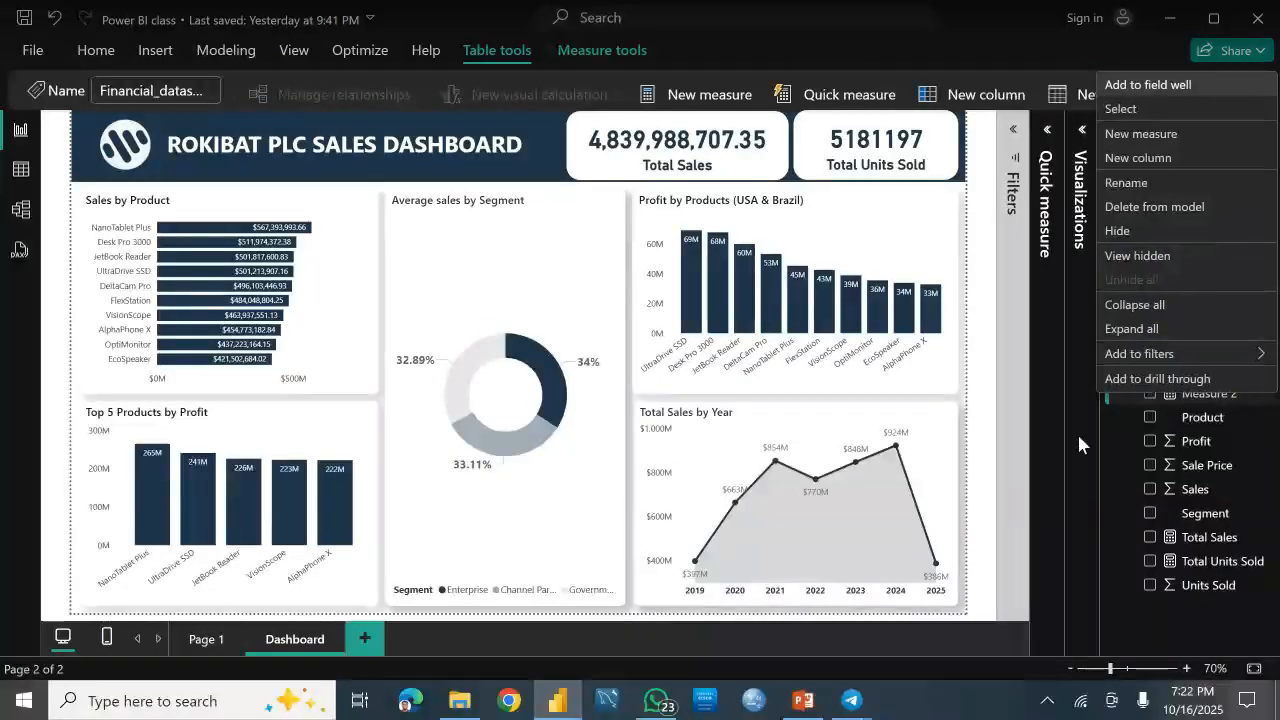
# Step: Delete Measure 2 from the Financial_datasets table
pyautogui.click(1130, 440)
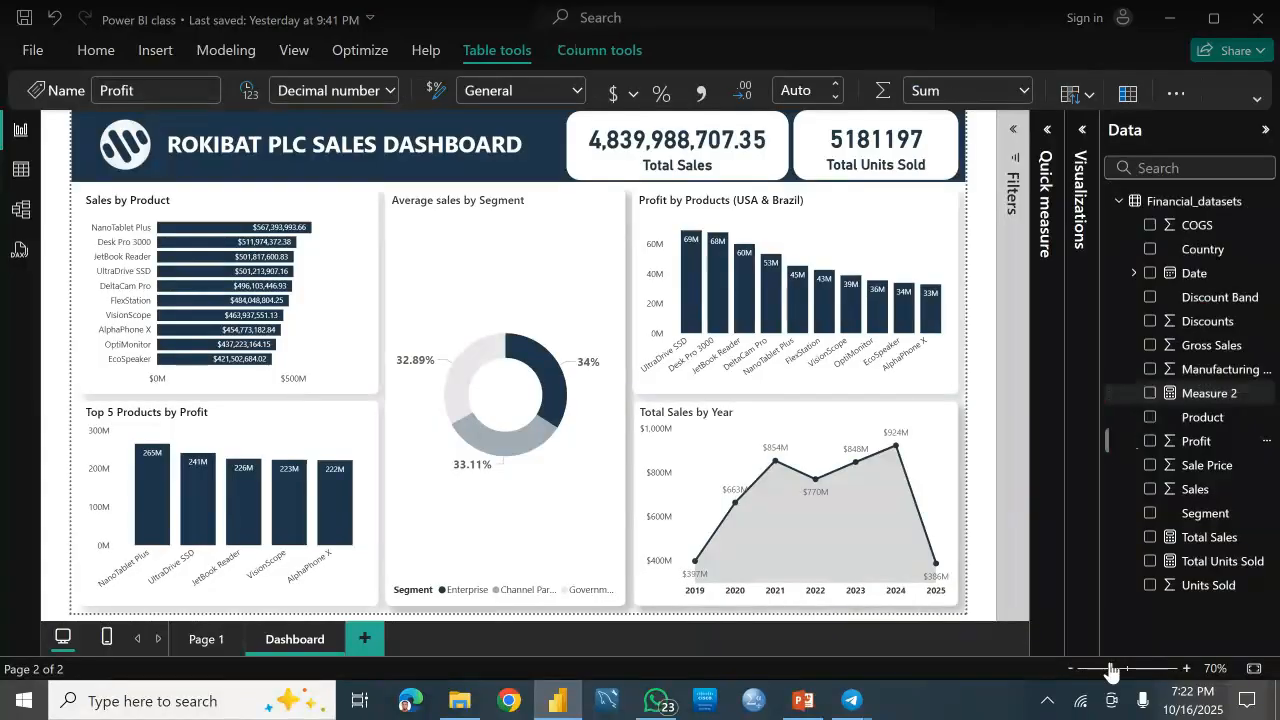
pyautogui.click(1186, 396)
pyautogui.doubleClick(1185, 393)
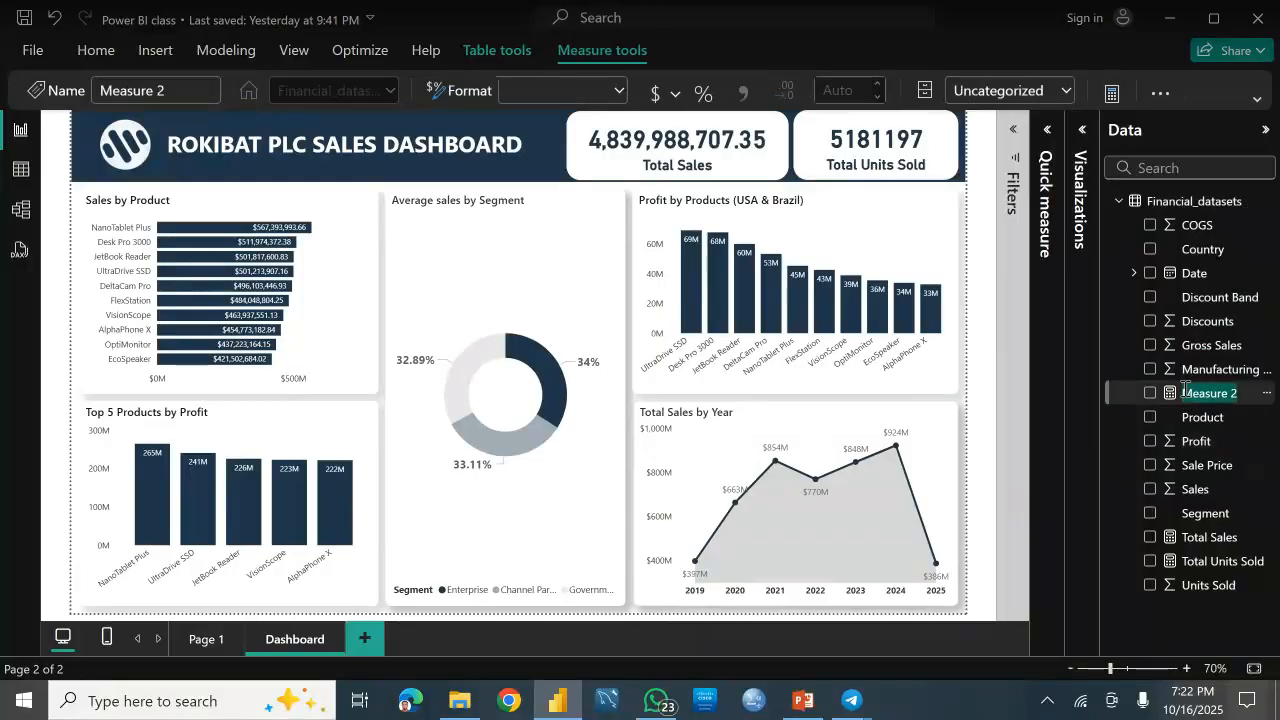
pyautogui.click(1267, 396)
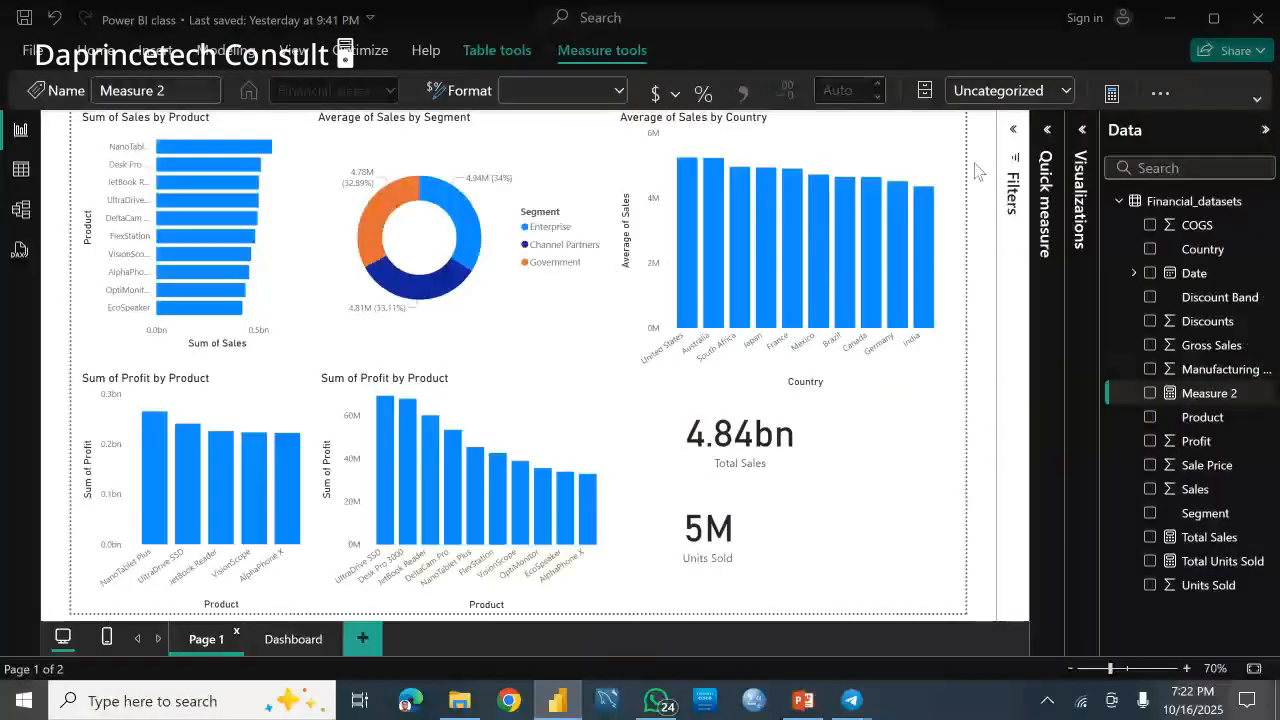
pyautogui.click(1265, 394)
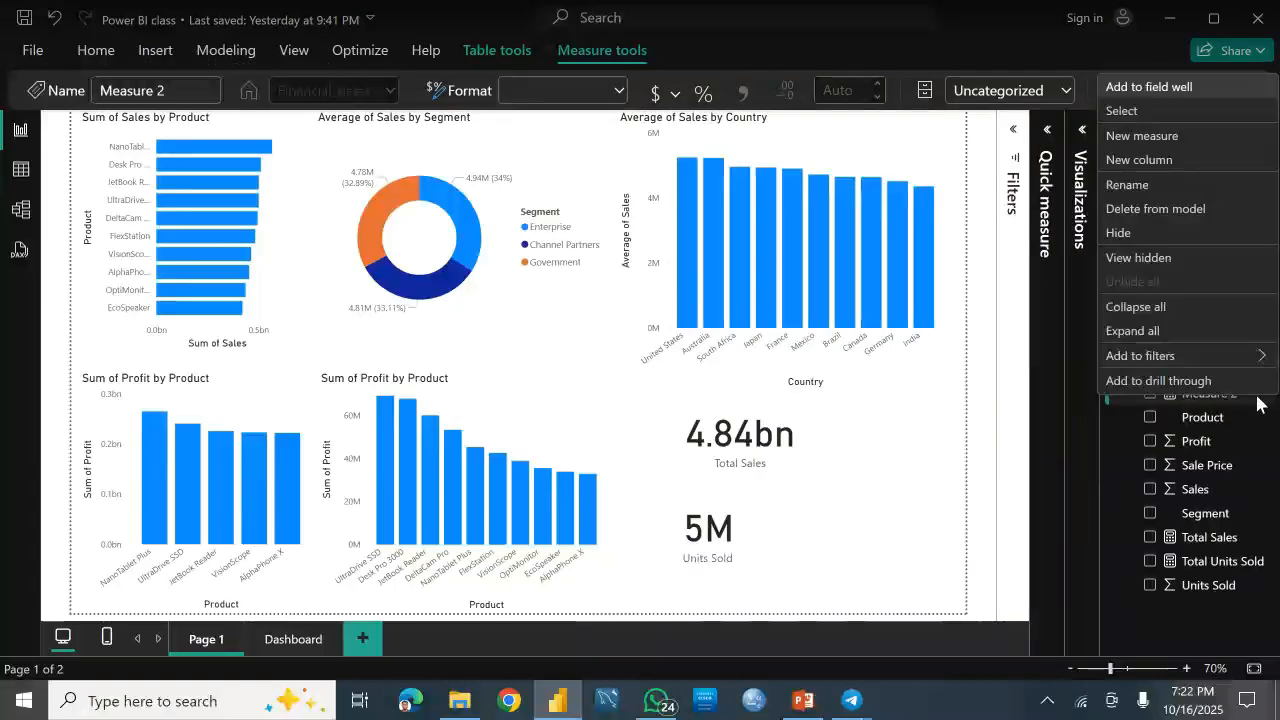
pyautogui.moveTo(1155, 362)
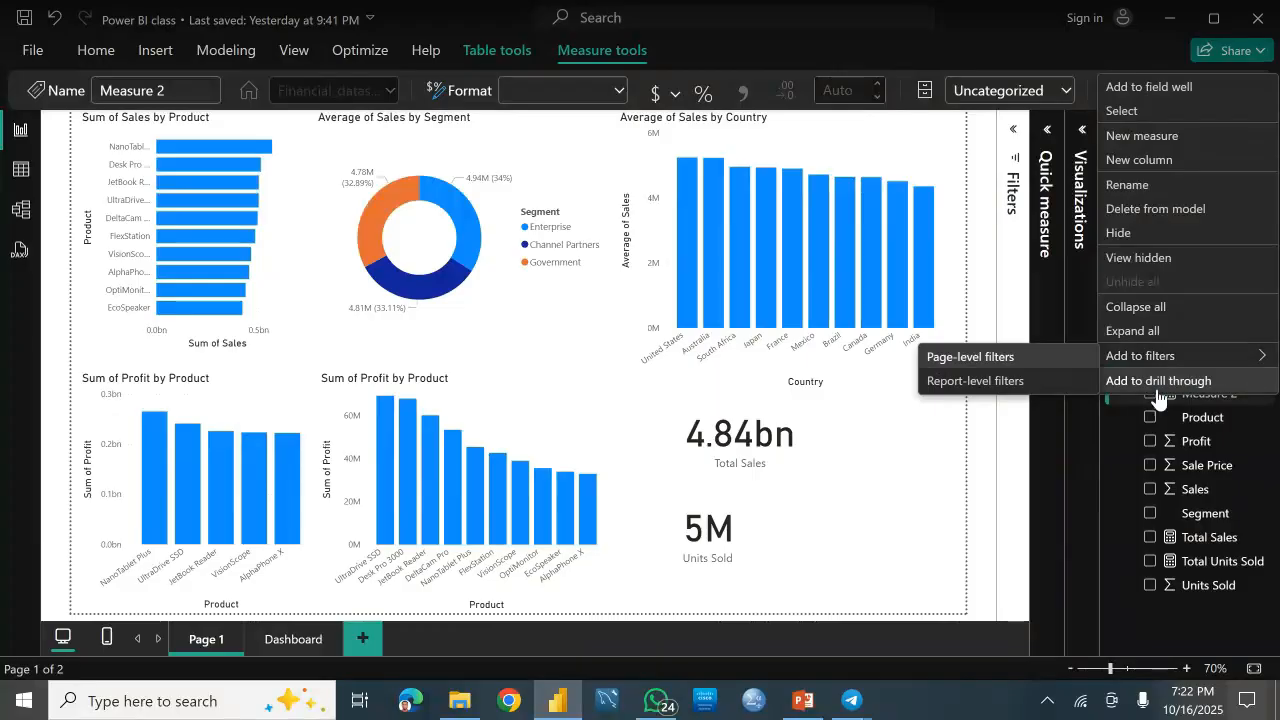
pyautogui.click(1141, 113)
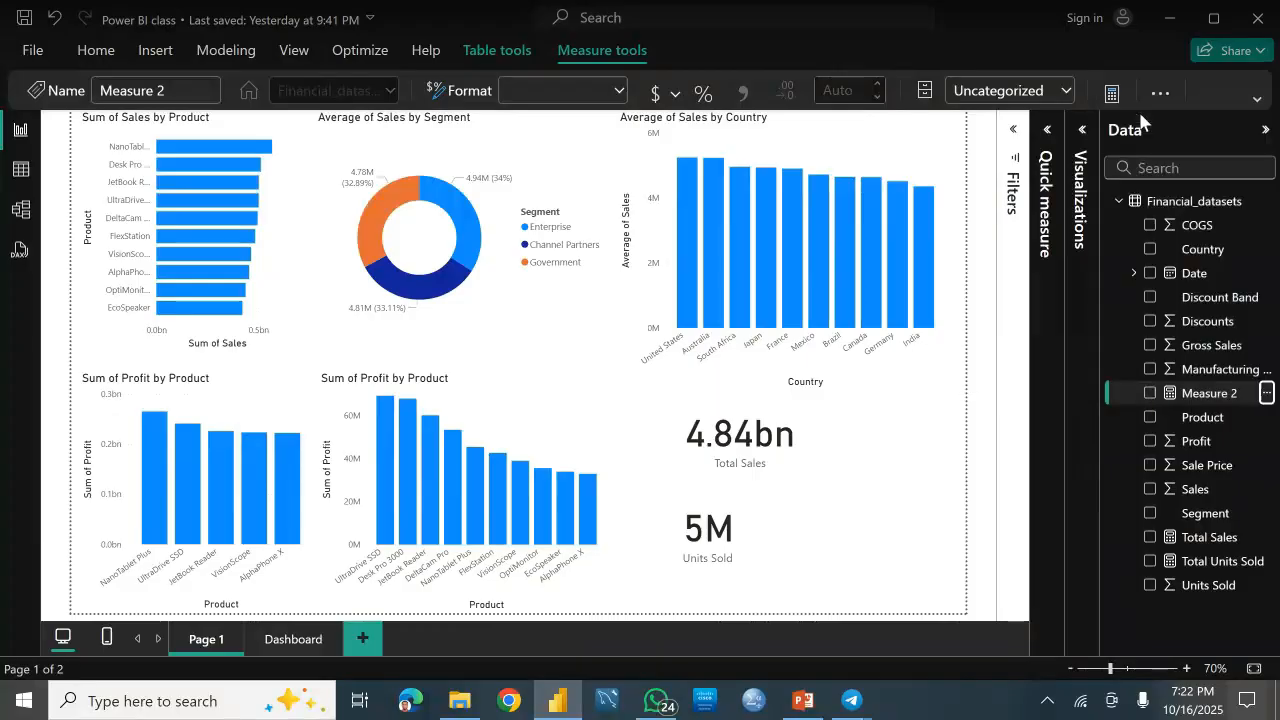
pyautogui.click(1265, 393)
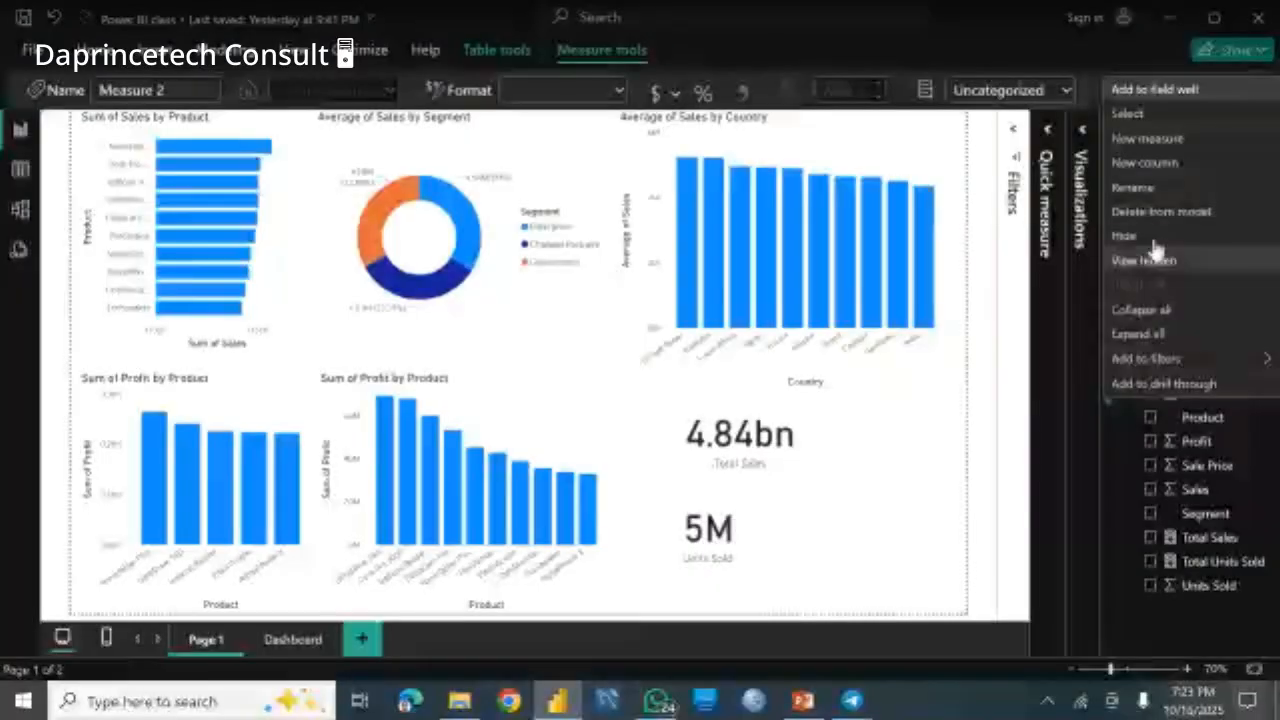
pyautogui.press('Escape')
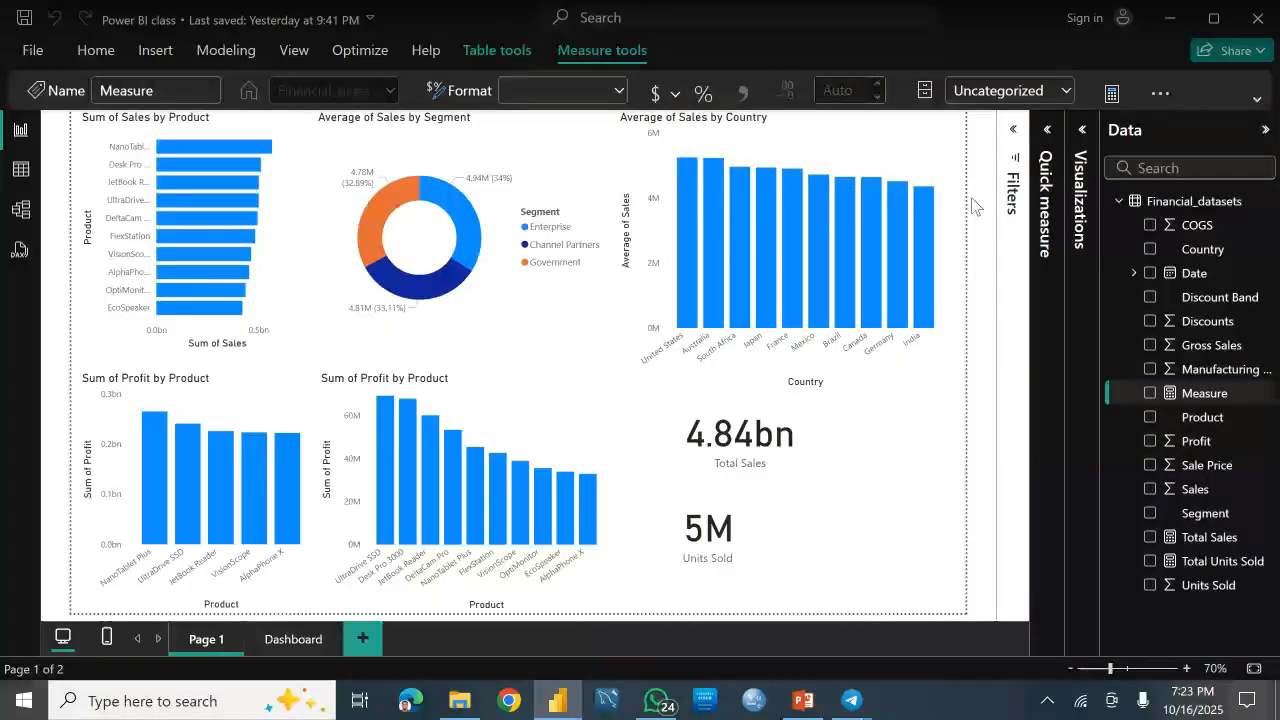
# Step: Look through the calculation types offered for a quick measure, then close the list without choosing one
pyautogui.click(1045, 180)
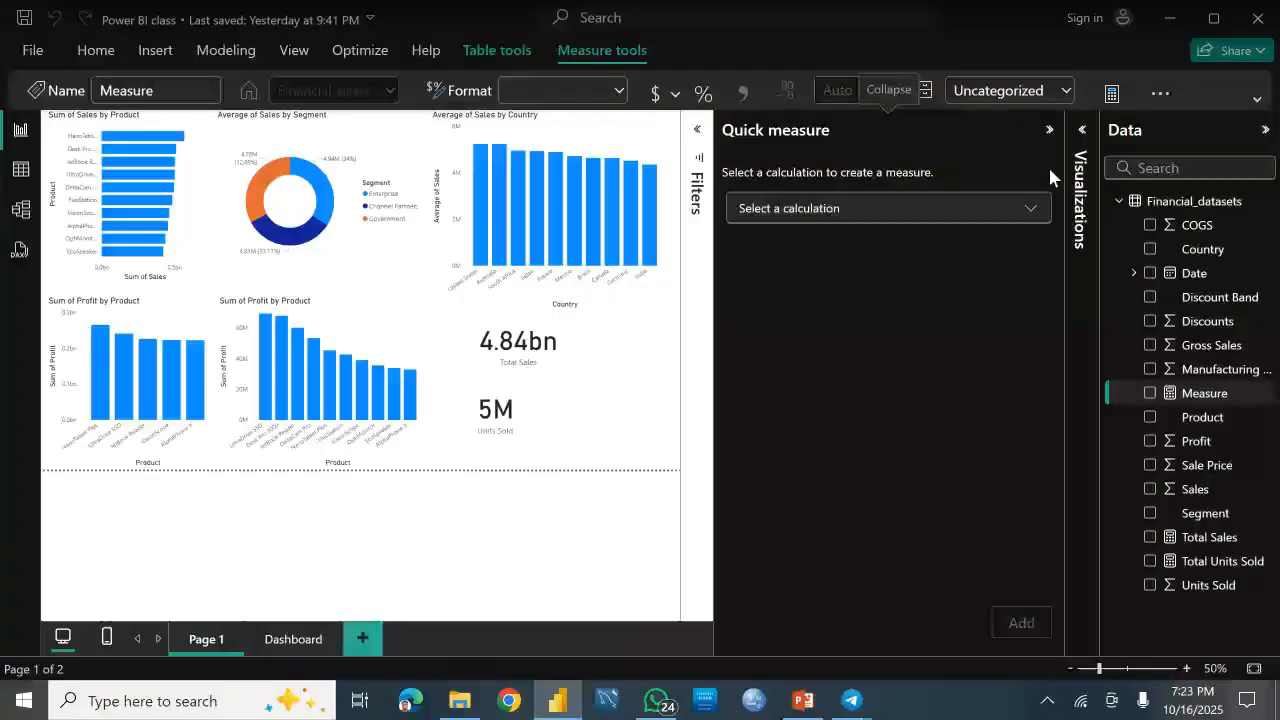
pyautogui.click(875, 215)
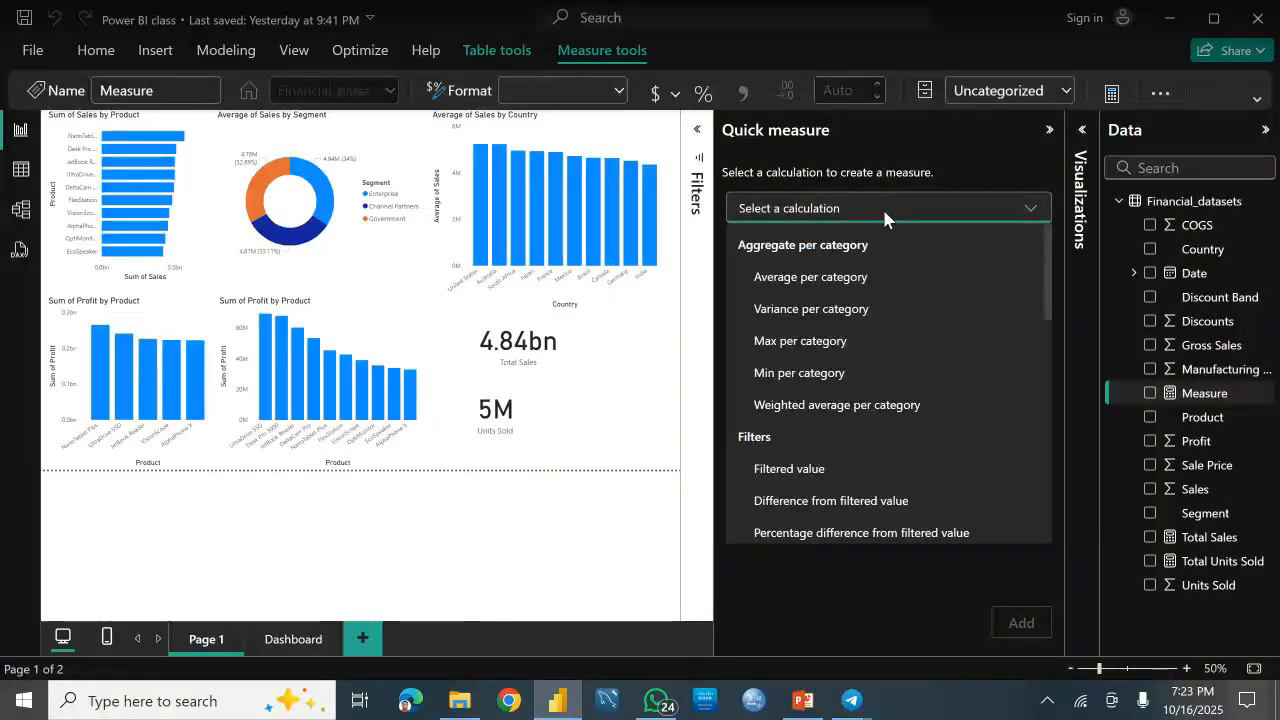
pyautogui.click(882, 208)
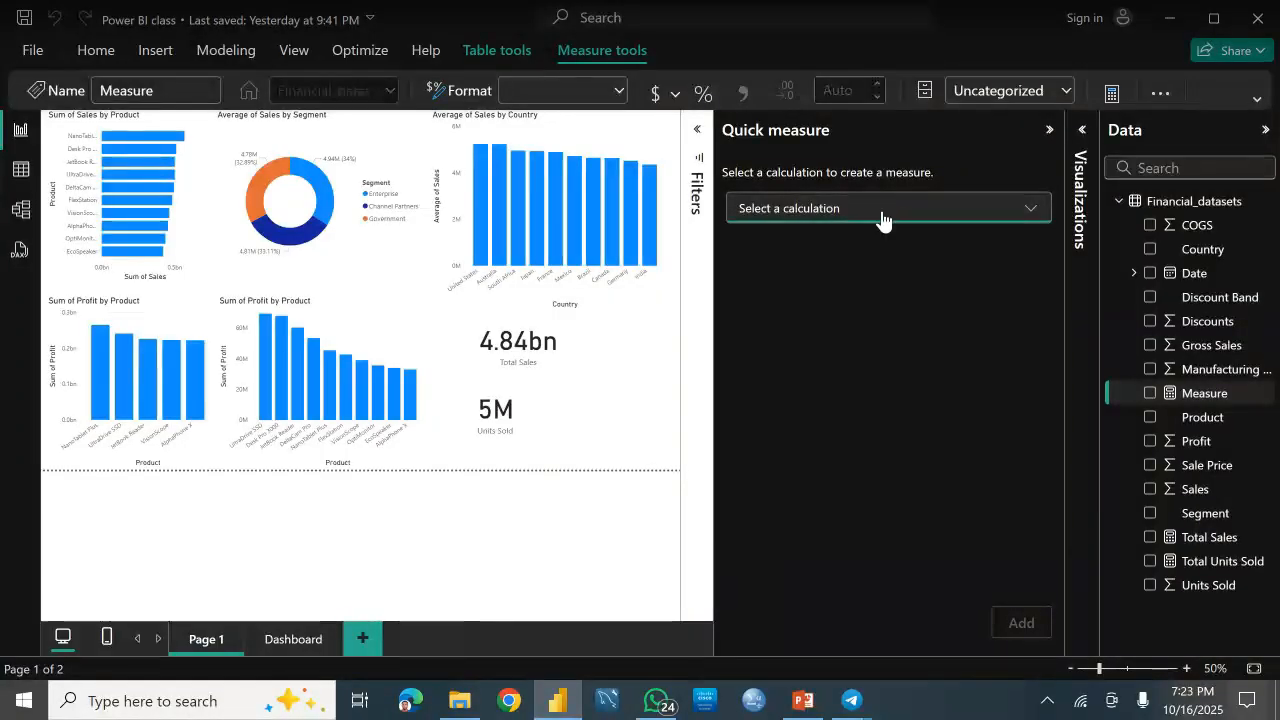
pyautogui.click(1045, 131)
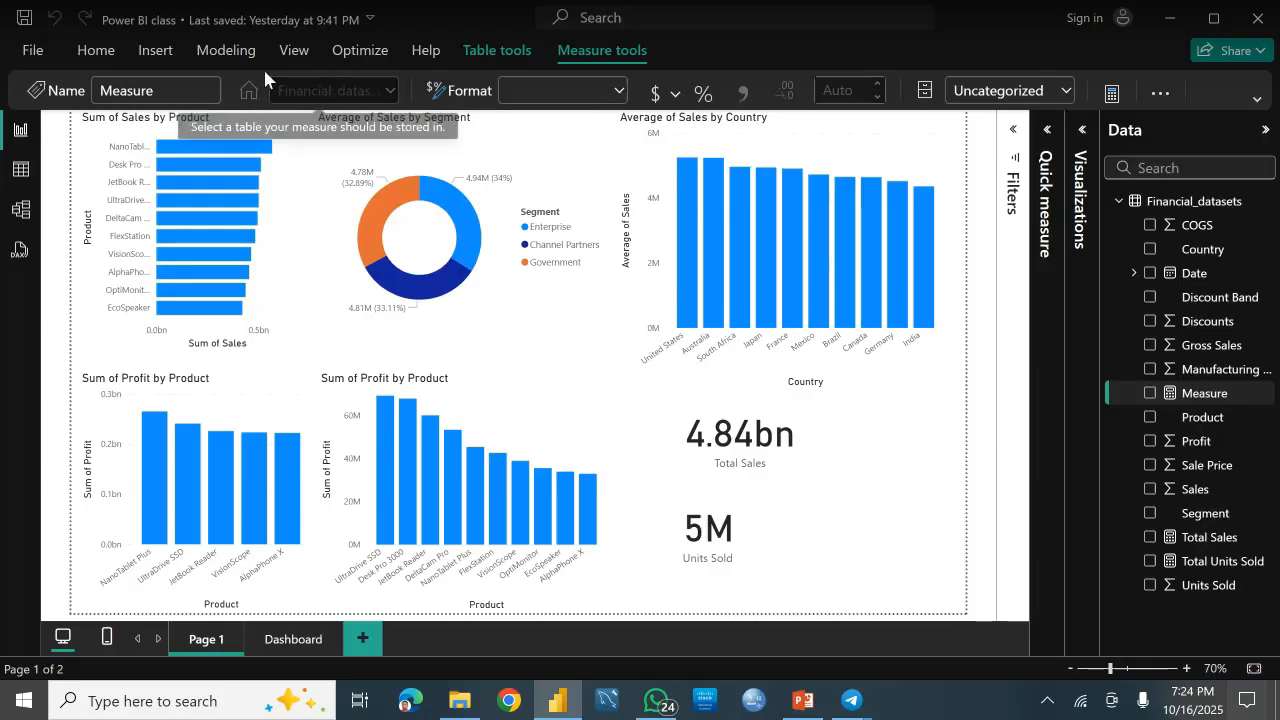
# Step: Open the DAX query view of the report
pyautogui.click(18, 251)
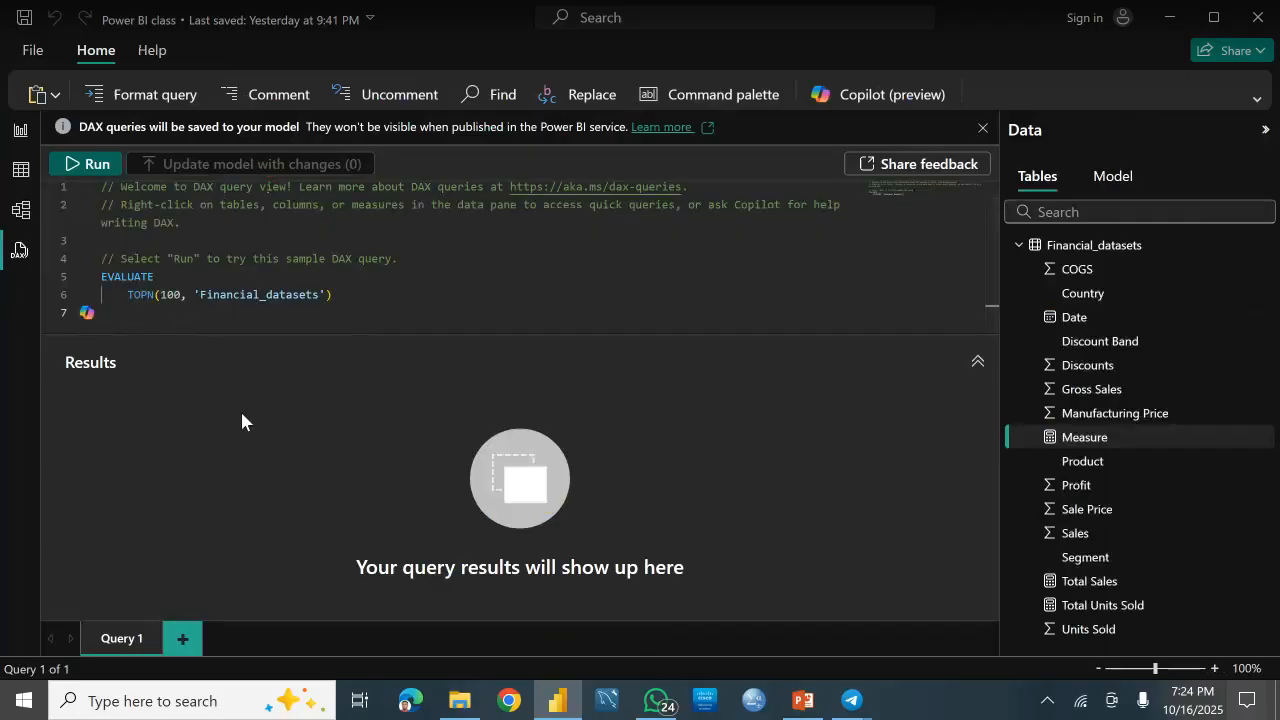
# Step: Try adding Profit Margin % = DIVIDE(SUM(Financials[Profit]), SUM(Financials[Sales]), 0) to Query 1, then copy the formula and remove it
pyautogui.write('Profit Margin % = DIVIDE(SUM(Financials[Profit]), SUM(Financials[Sales]), 0)')
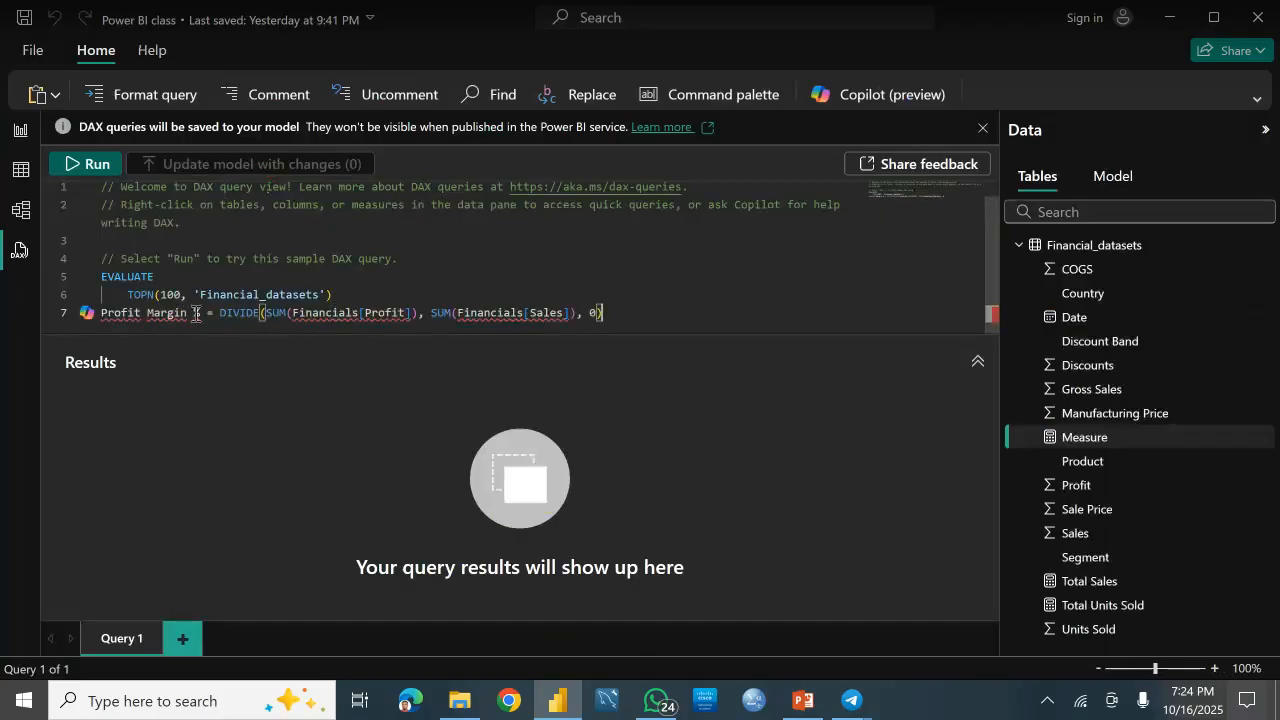
pyautogui.moveTo(197, 313)
pyautogui.hotkey('shift', 'Home')
pyautogui.hotkey('ctrl', 'c')
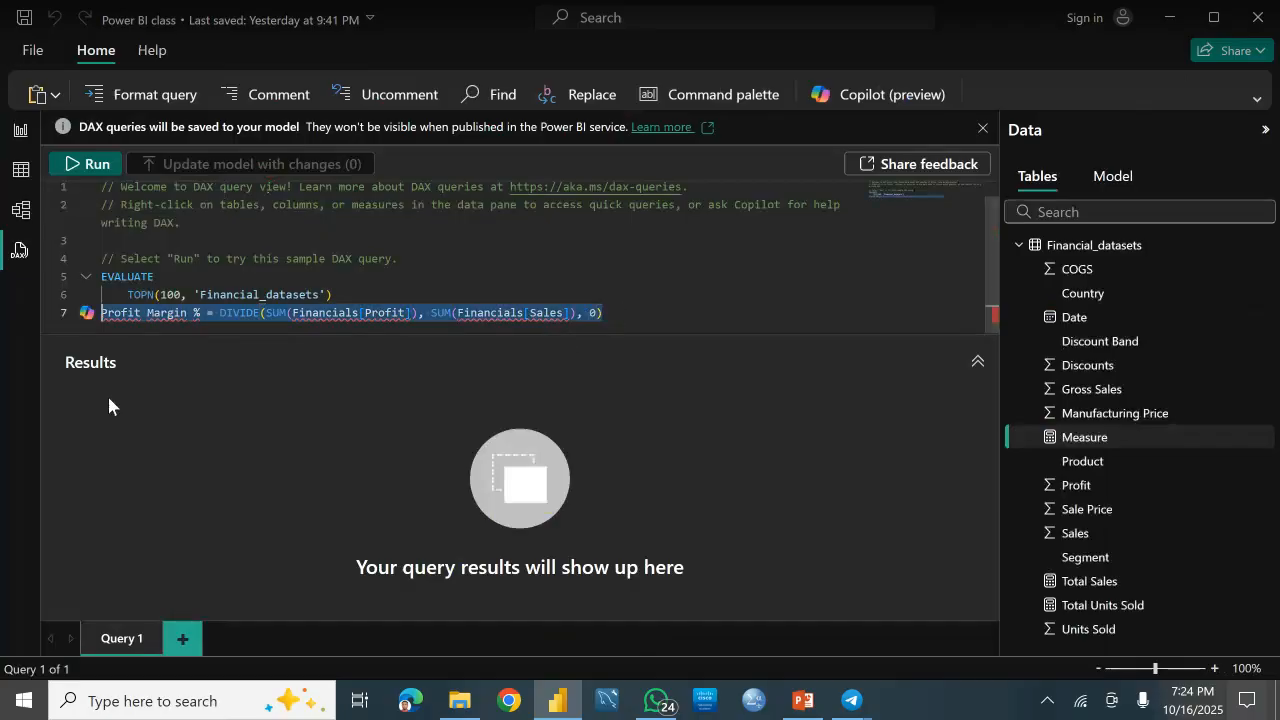
pyautogui.press('BackSpace')
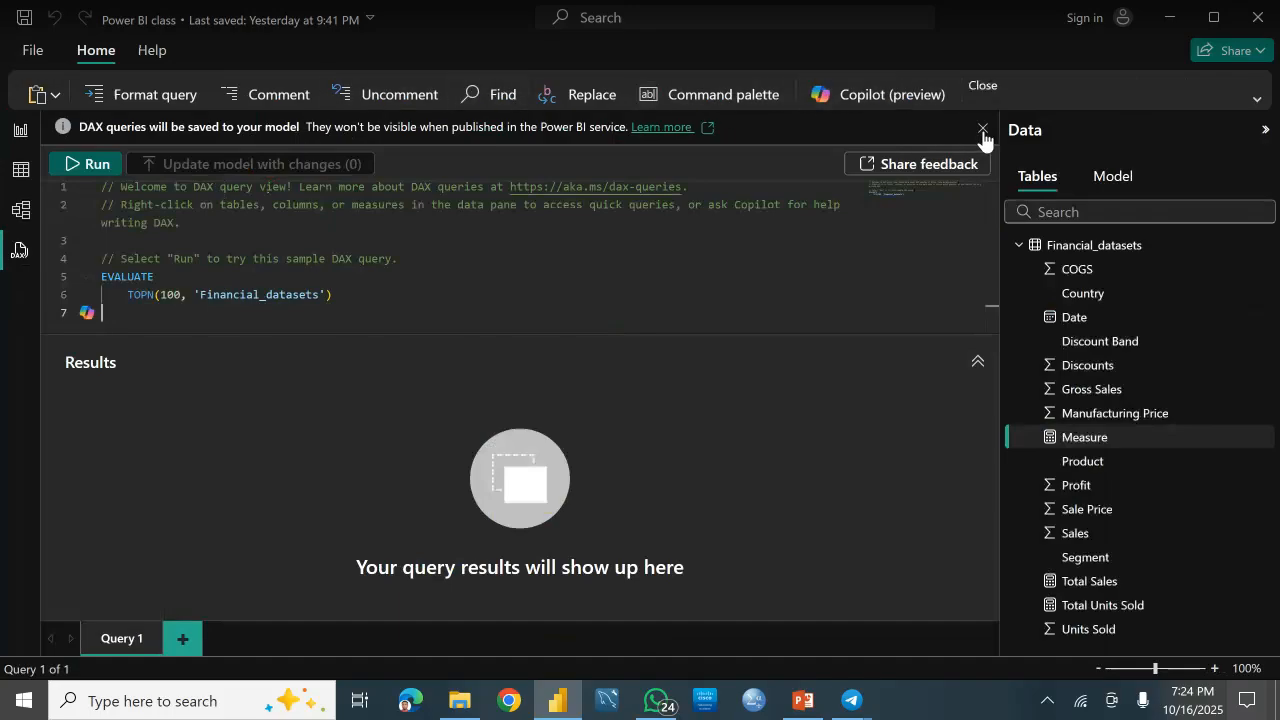
# Step: Try the copied profit margin formula in a new Query 2, then clear it and close that query
pyautogui.click(1095, 447)
pyautogui.click(182, 640)
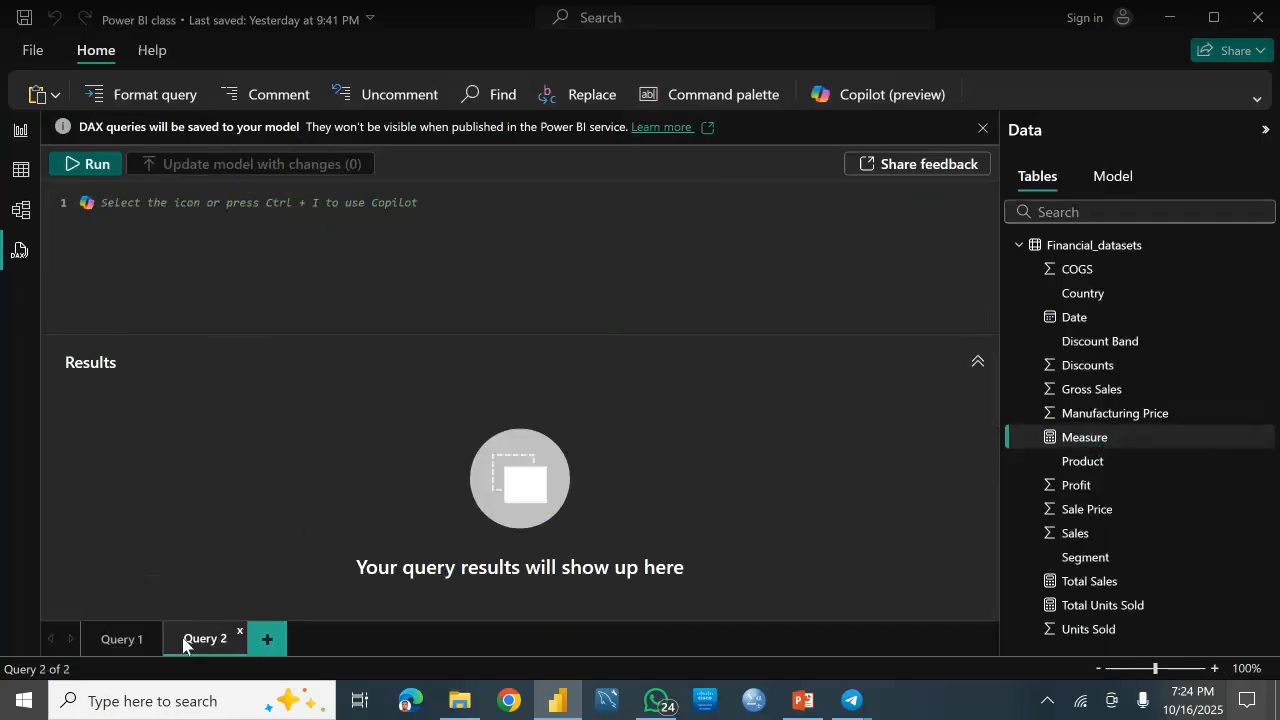
pyautogui.hotkey('ctrl', 'v')
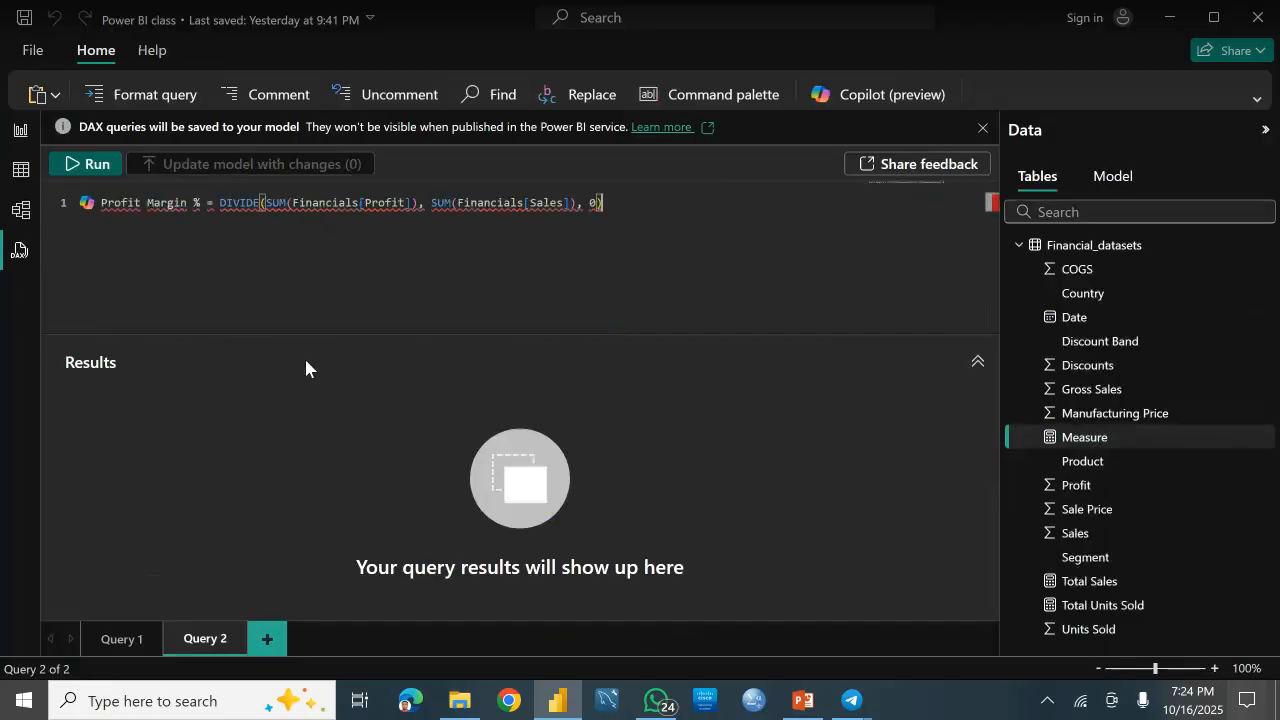
pyautogui.click(148, 204)
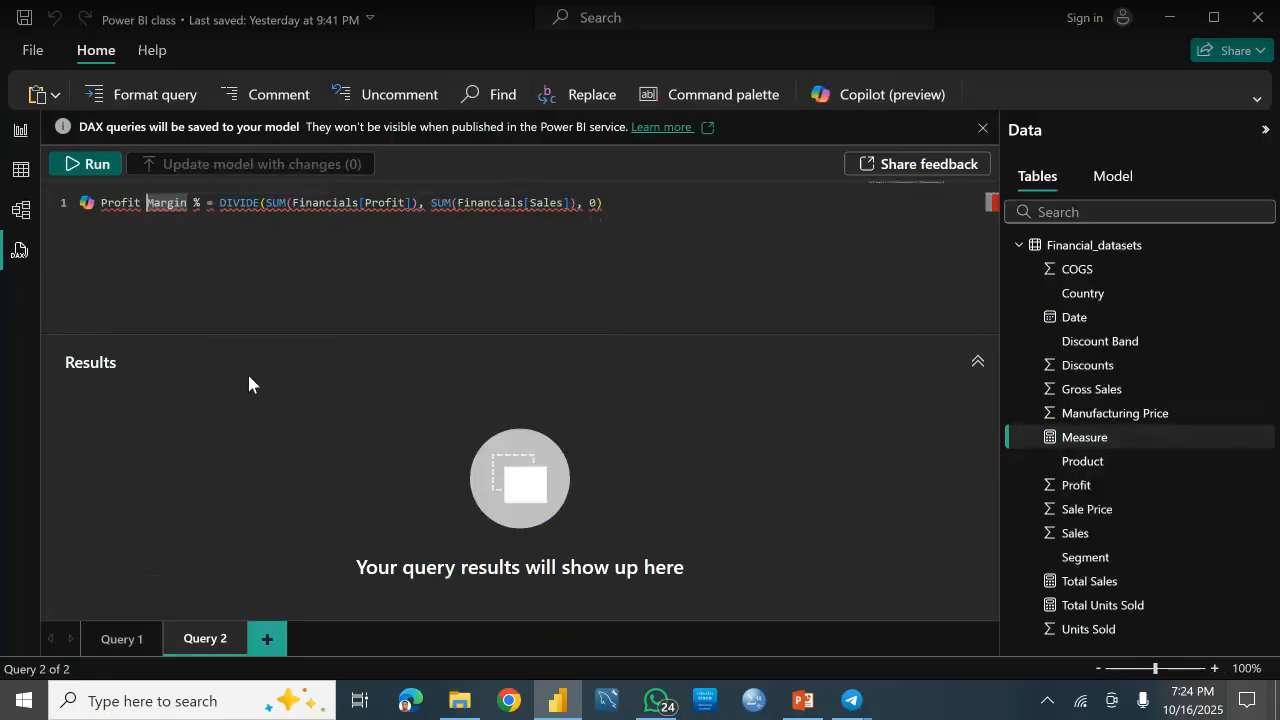
pyautogui.click(360, 203)
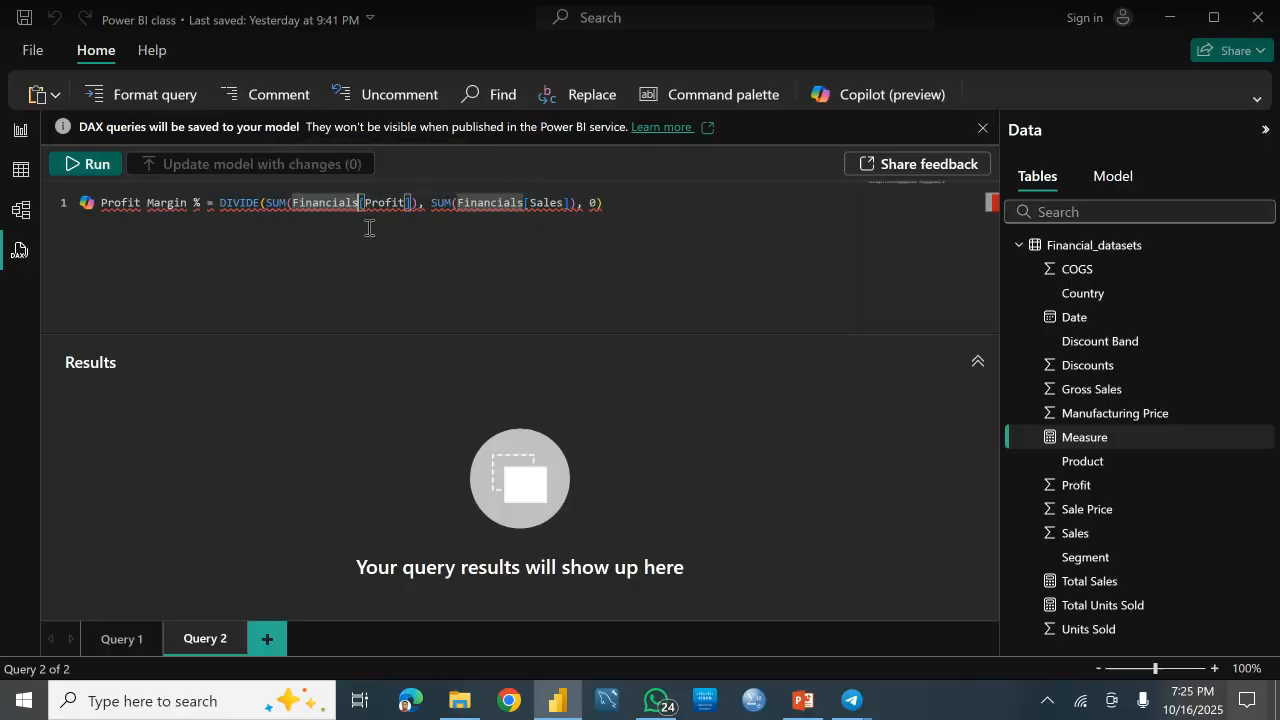
pyautogui.press('Return')
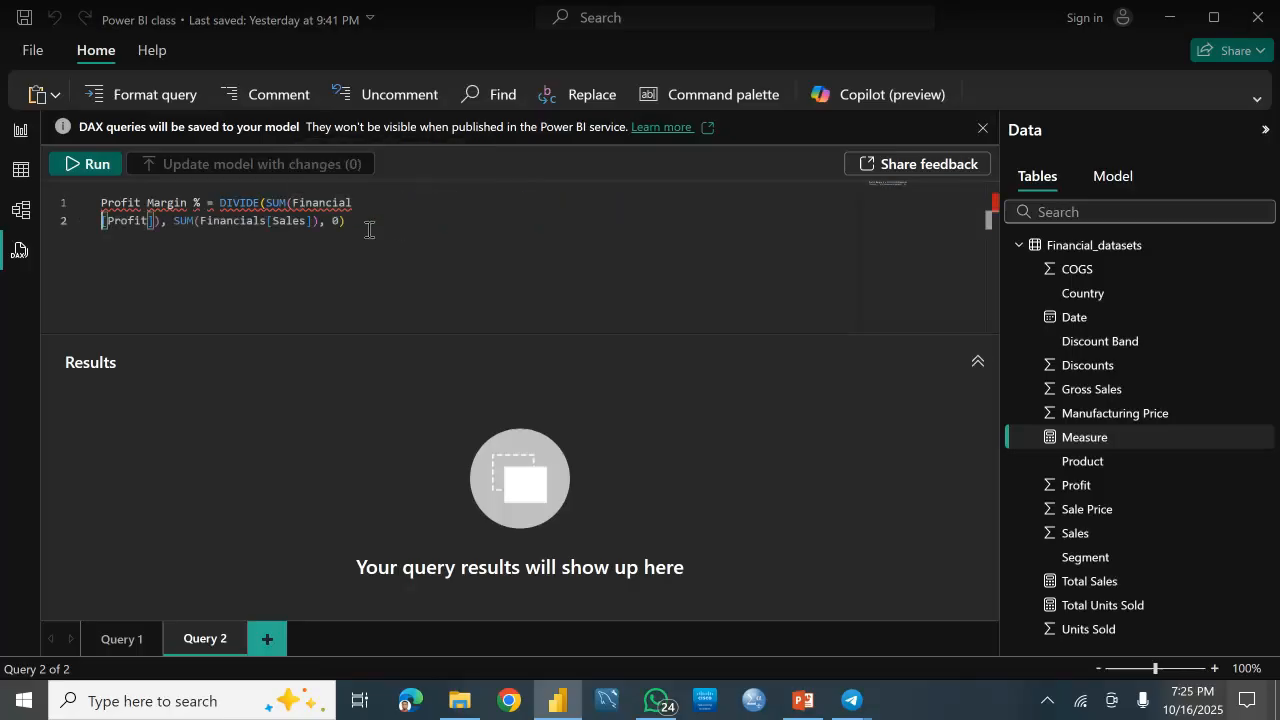
pyautogui.hotkey('ctrl', 'a')
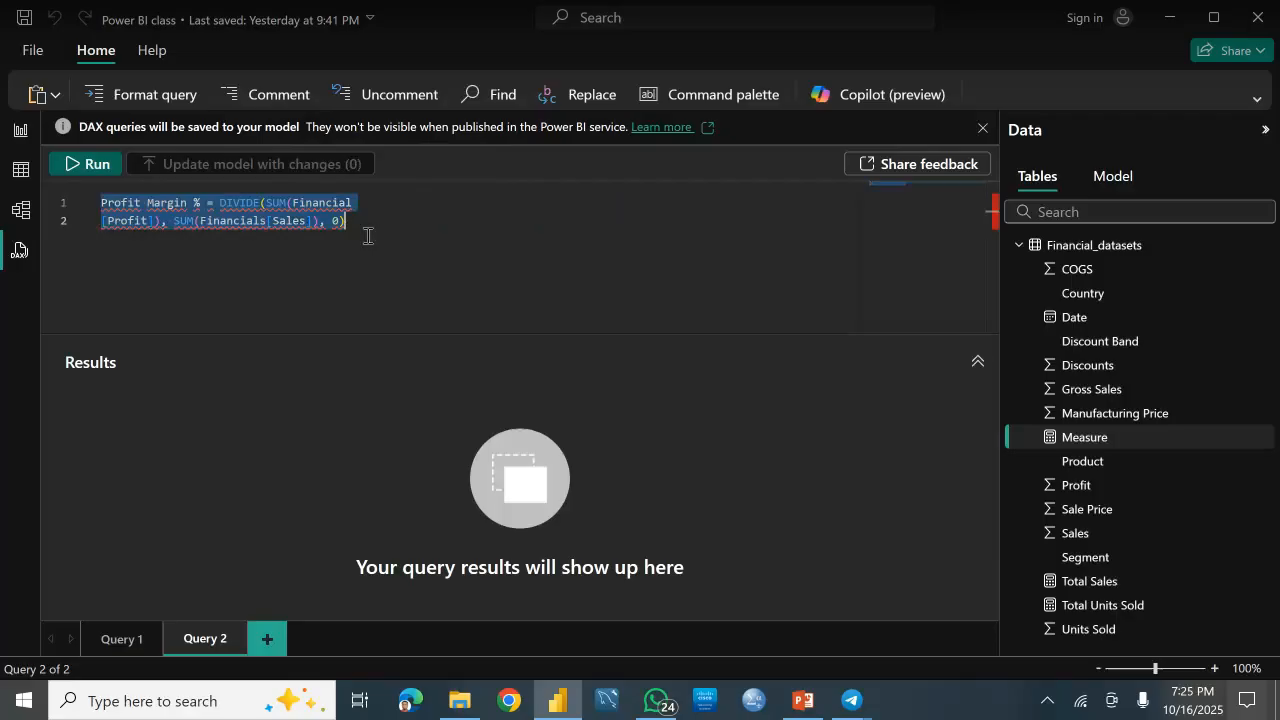
pyautogui.press('BackSpace')
pyautogui.click(239, 633)
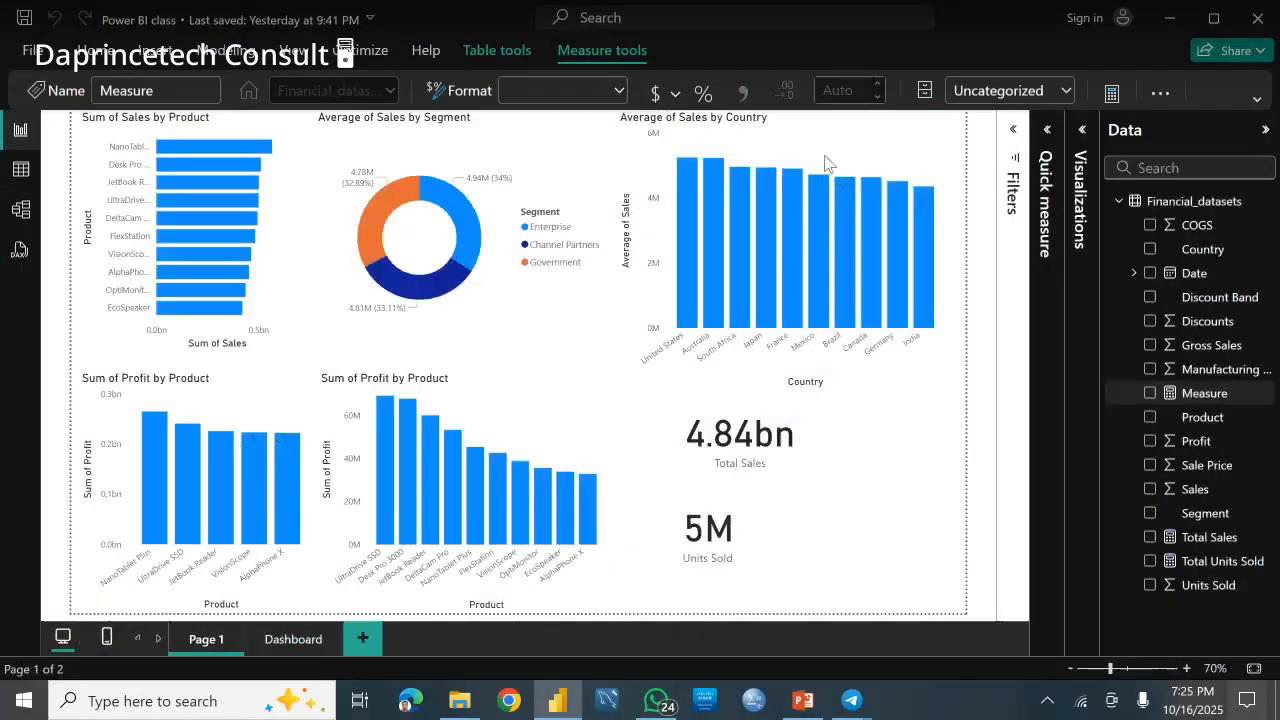
# Step: Add another blank measure to the Financial_datasets table and close the Quick measure pane
pyautogui.click(1172, 135)
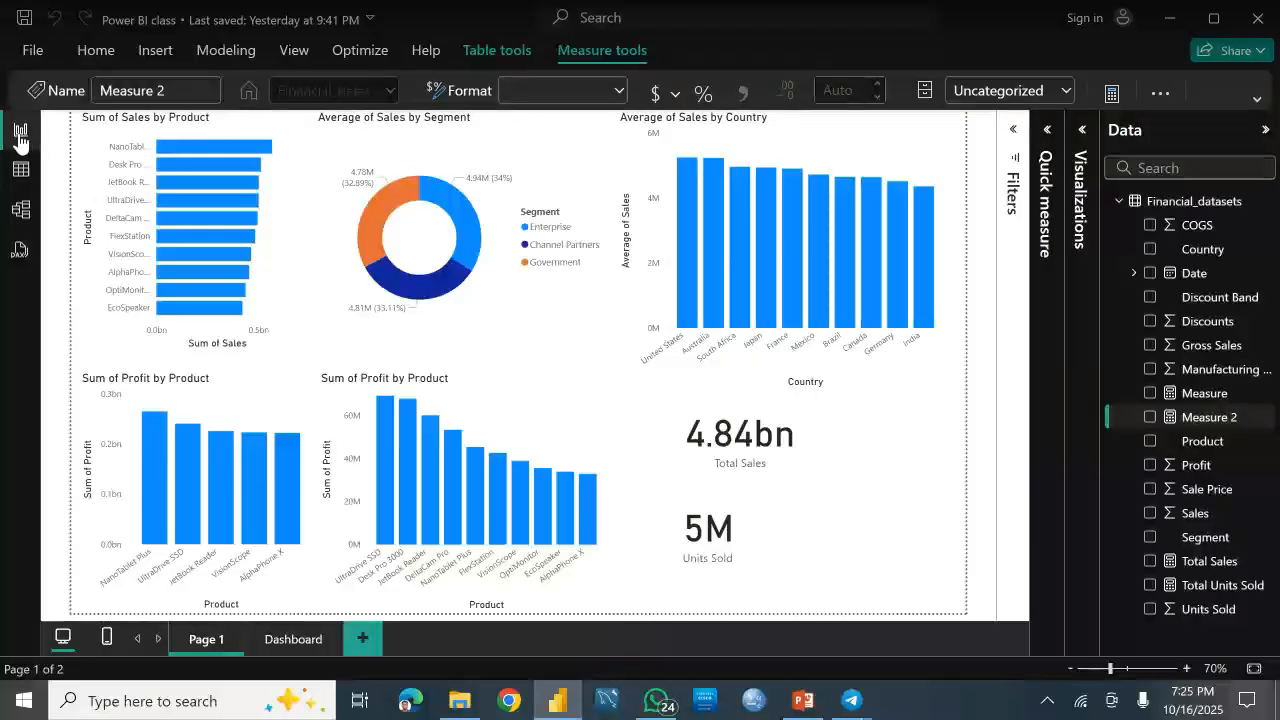
pyautogui.click(1050, 131)
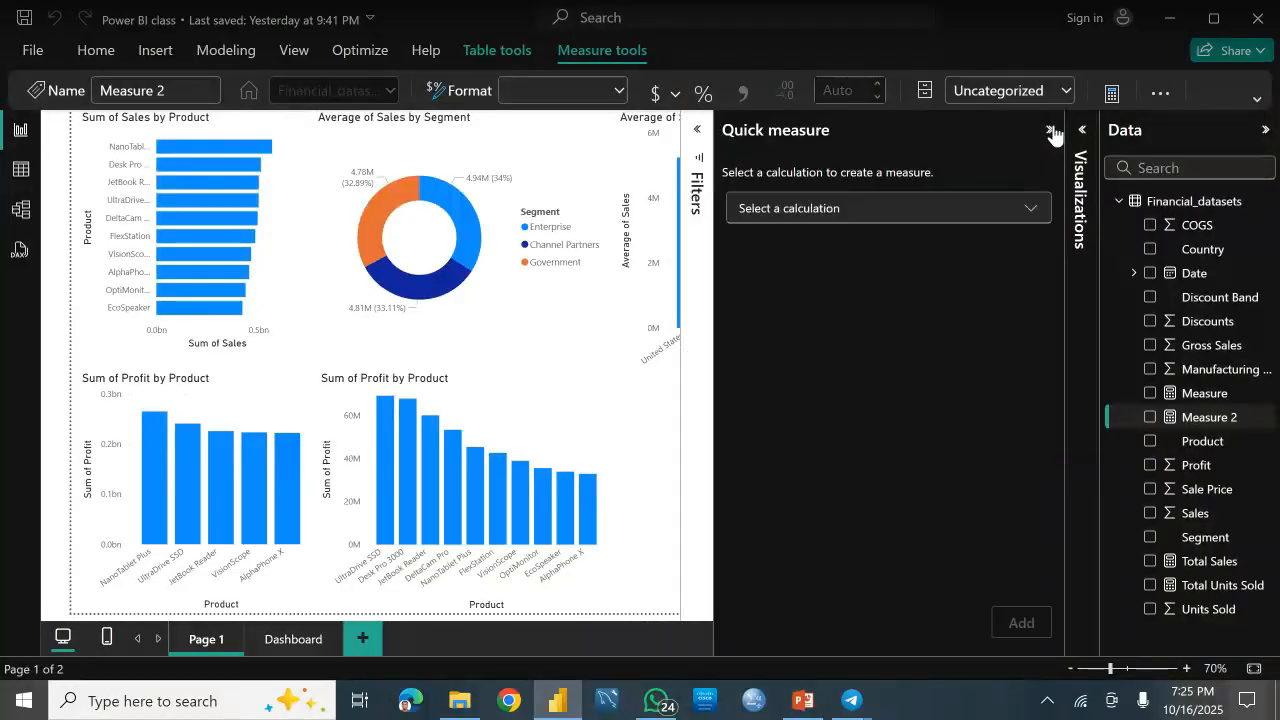
pyautogui.click(1048, 132)
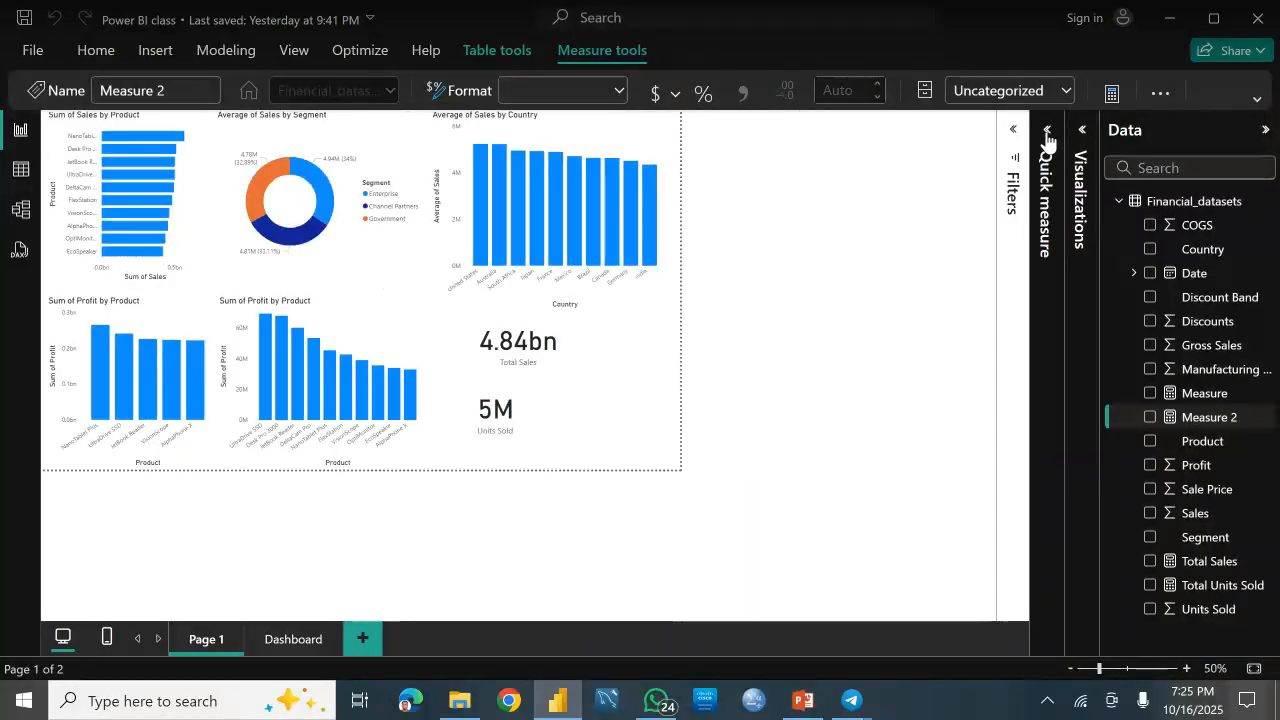
pyautogui.click(1159, 94)
pyautogui.click(1159, 94)
pyautogui.click(1159, 94)
pyautogui.click(1176, 163)
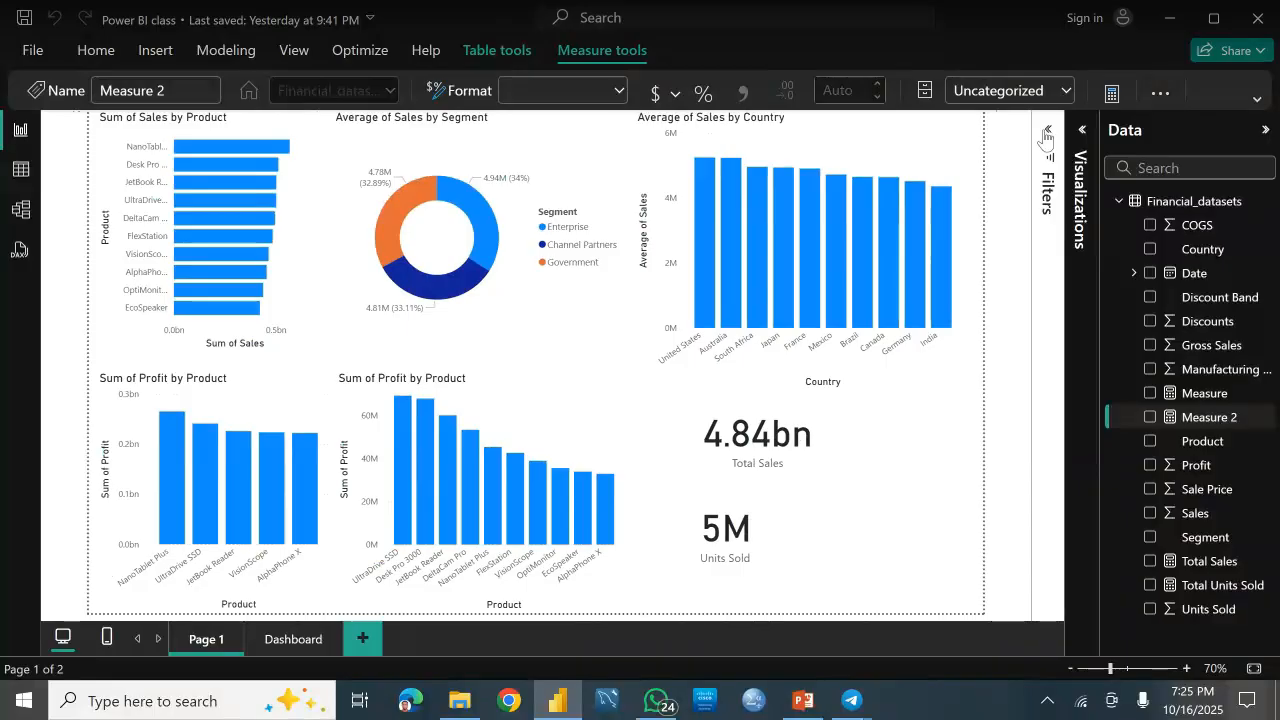
# Step: Expand all the fields in the Financial_datasets table and set the format of Measure to General
pyautogui.doubleClick(1192, 400)
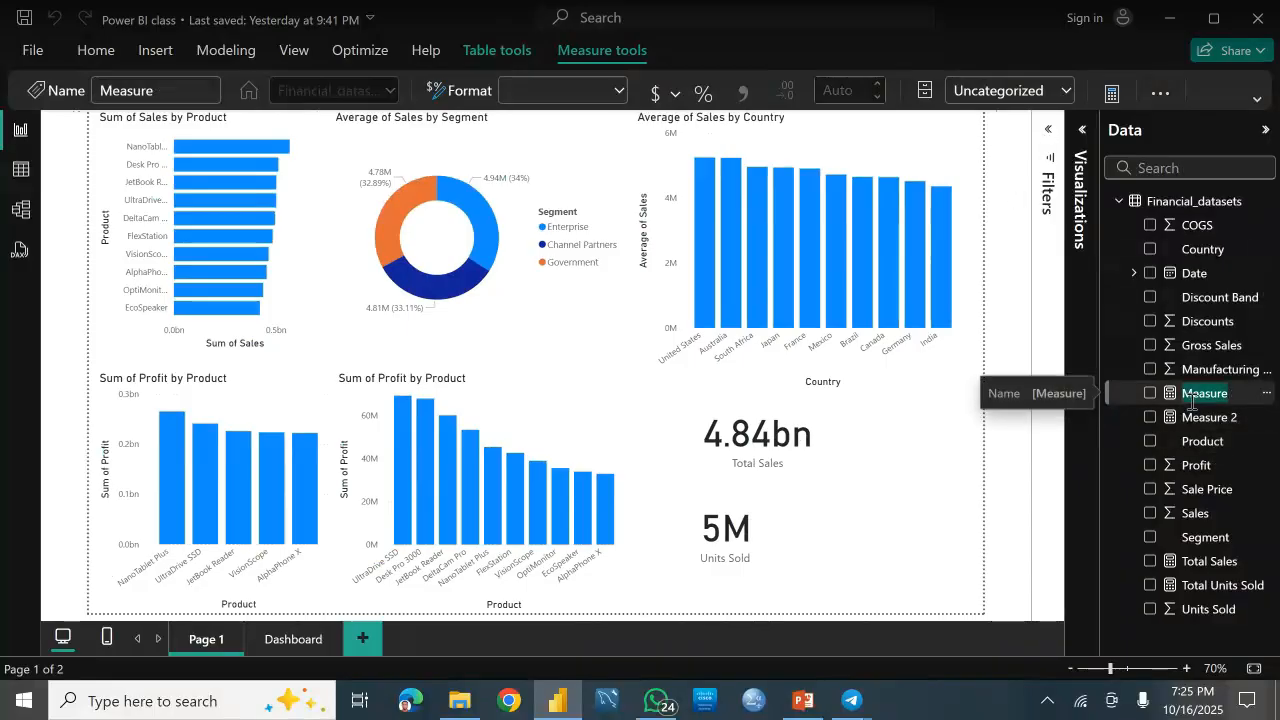
pyautogui.click(1031, 403)
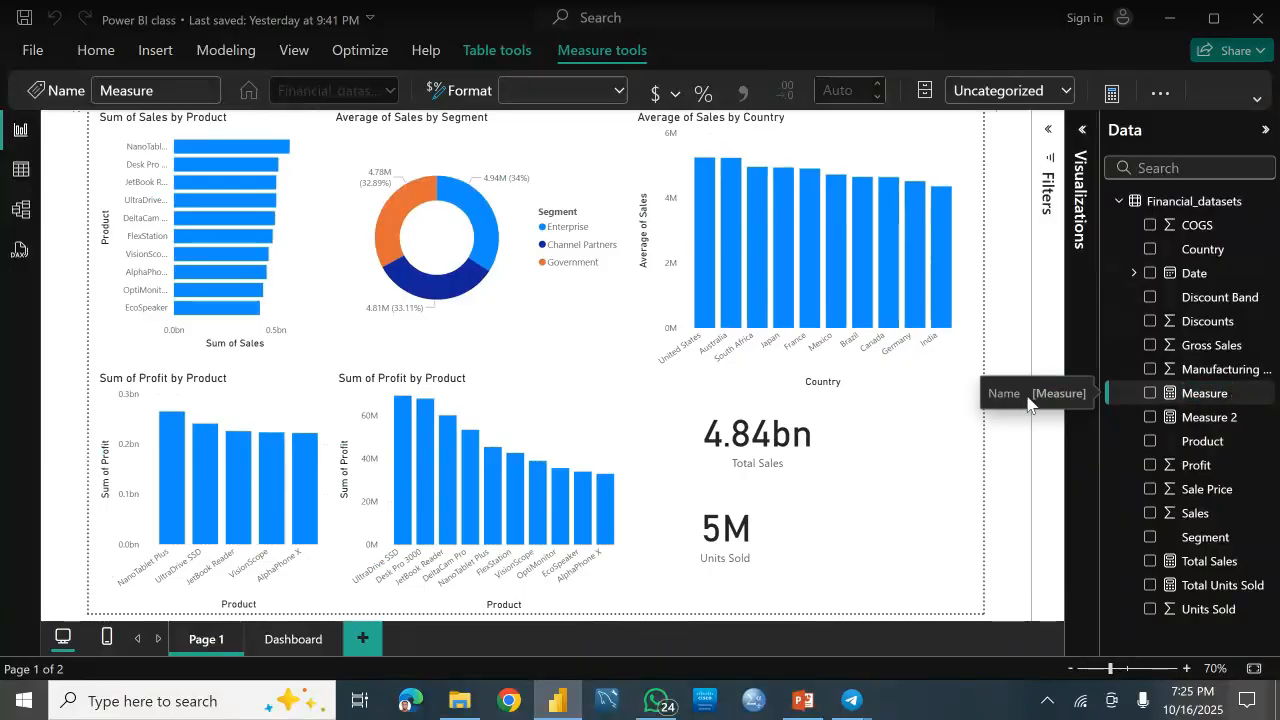
pyautogui.doubleClick(1193, 396)
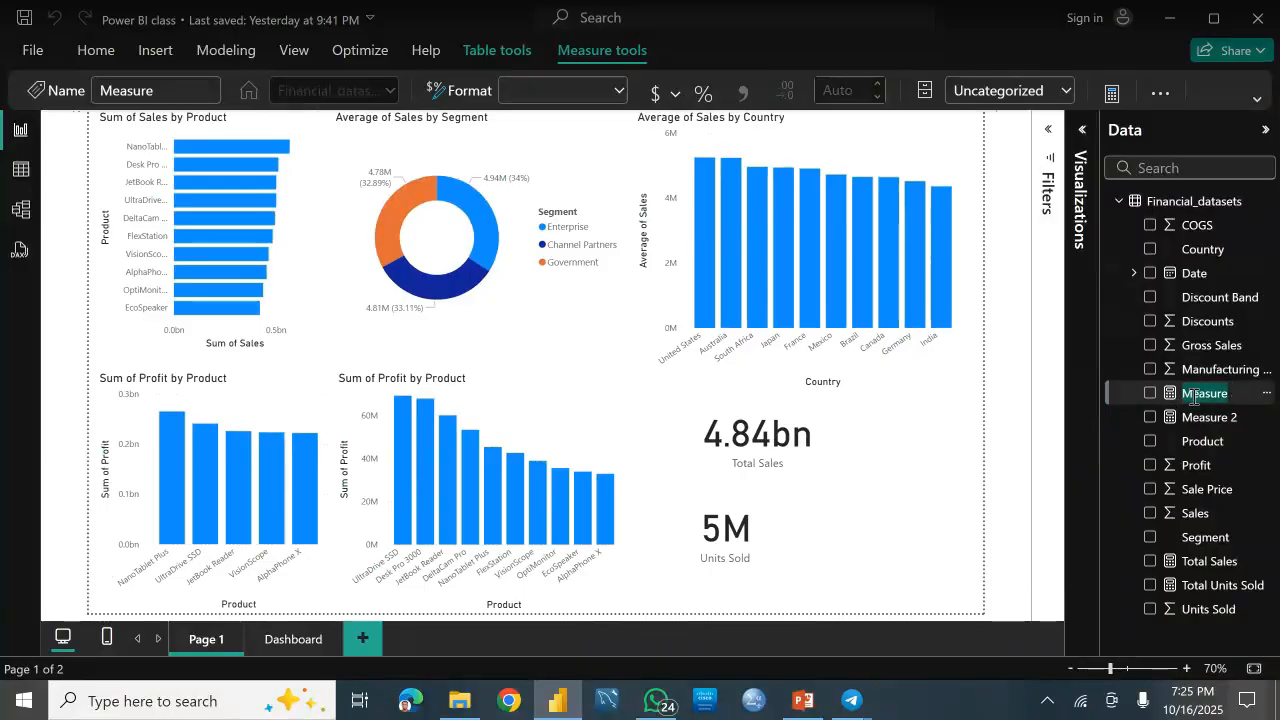
pyautogui.click(1268, 394)
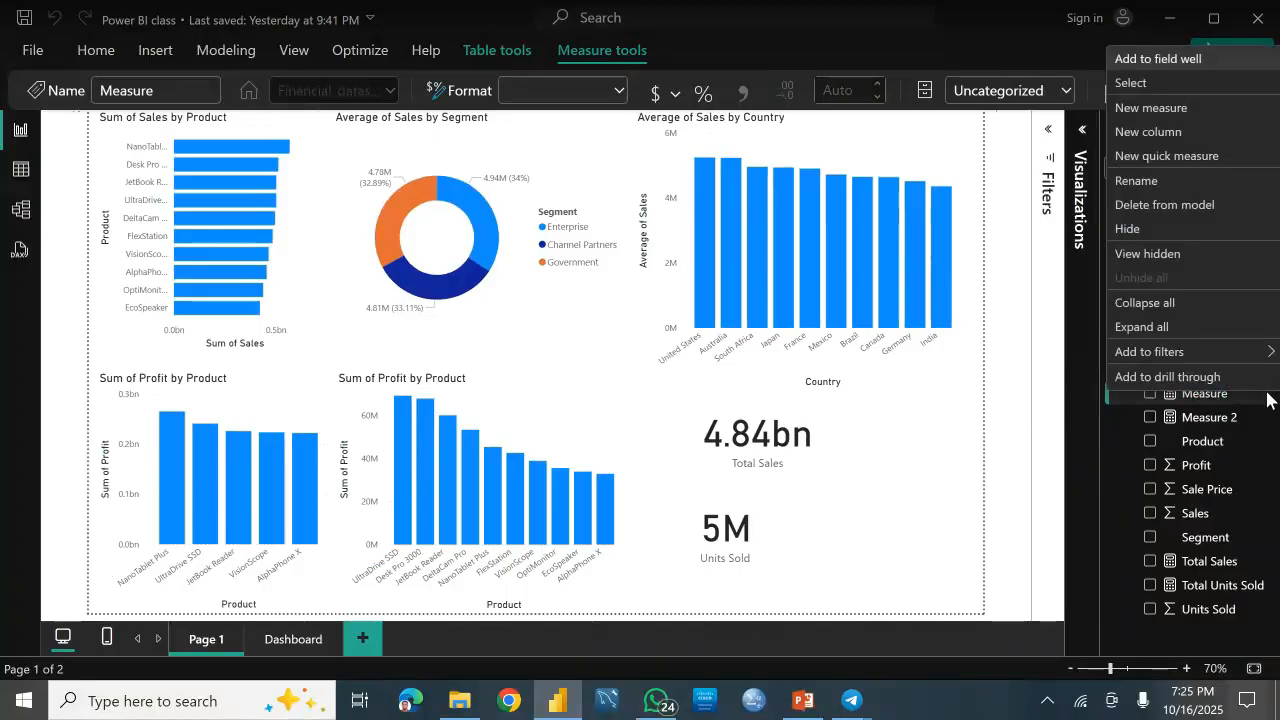
pyautogui.click(1150, 328)
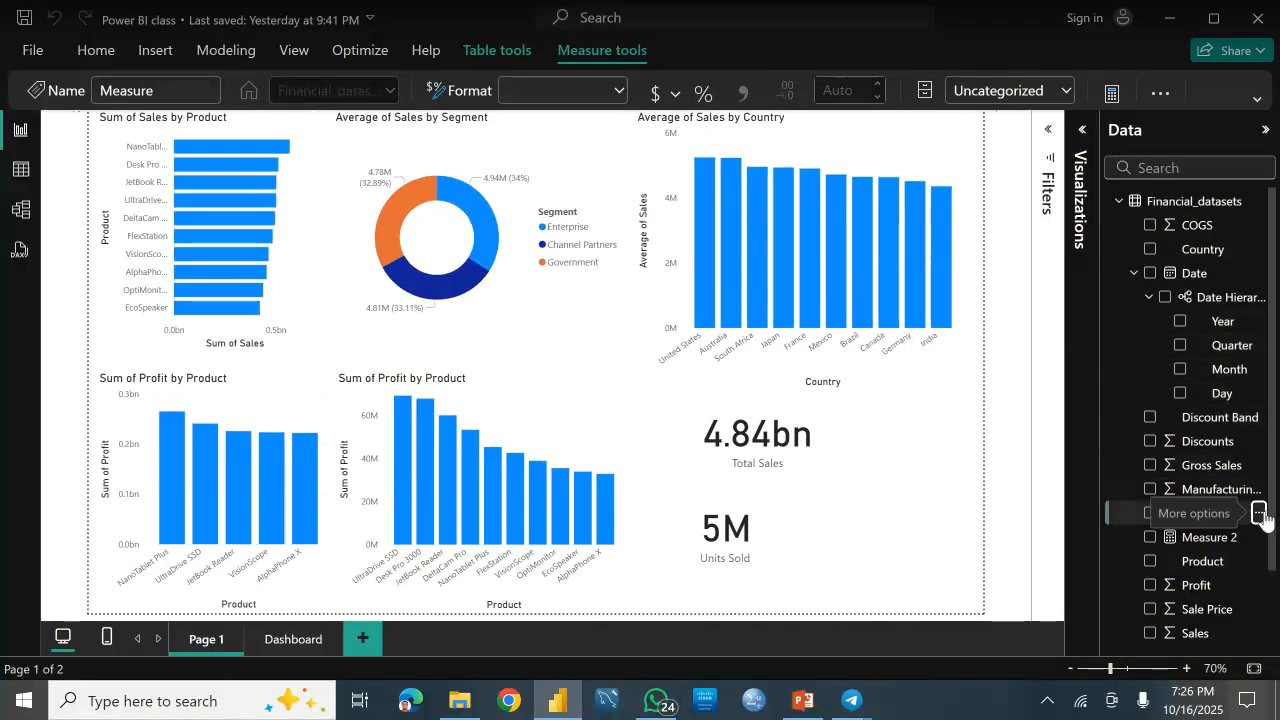
pyautogui.click(617, 91)
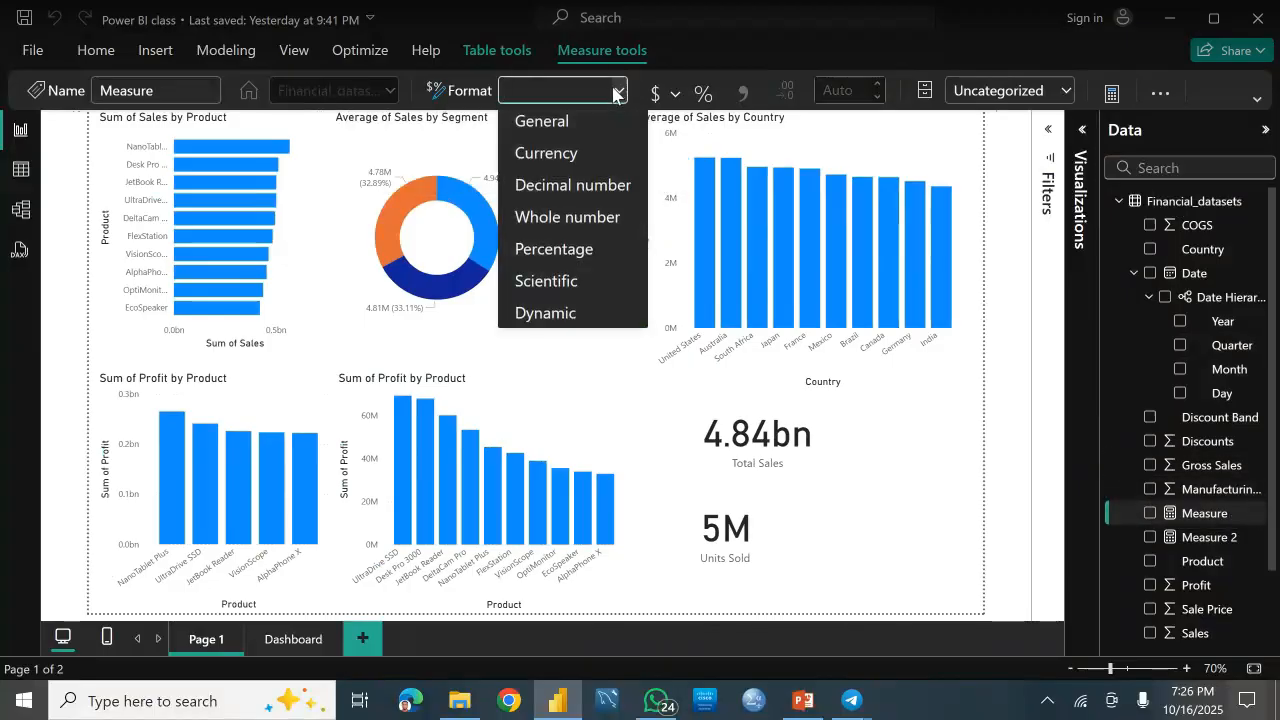
pyautogui.click(543, 122)
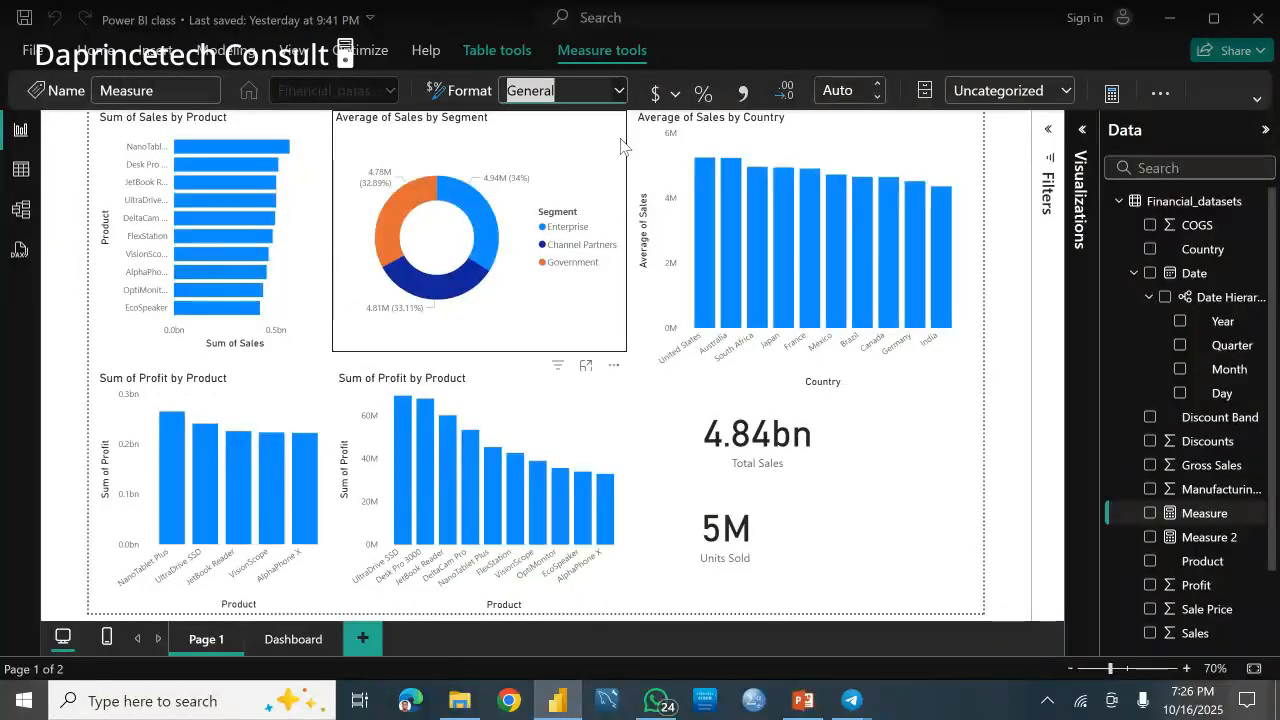
# Step: Try pasting the Profit Margin % formula as the name of Measure, then clear the entry
pyautogui.click(150, 90)
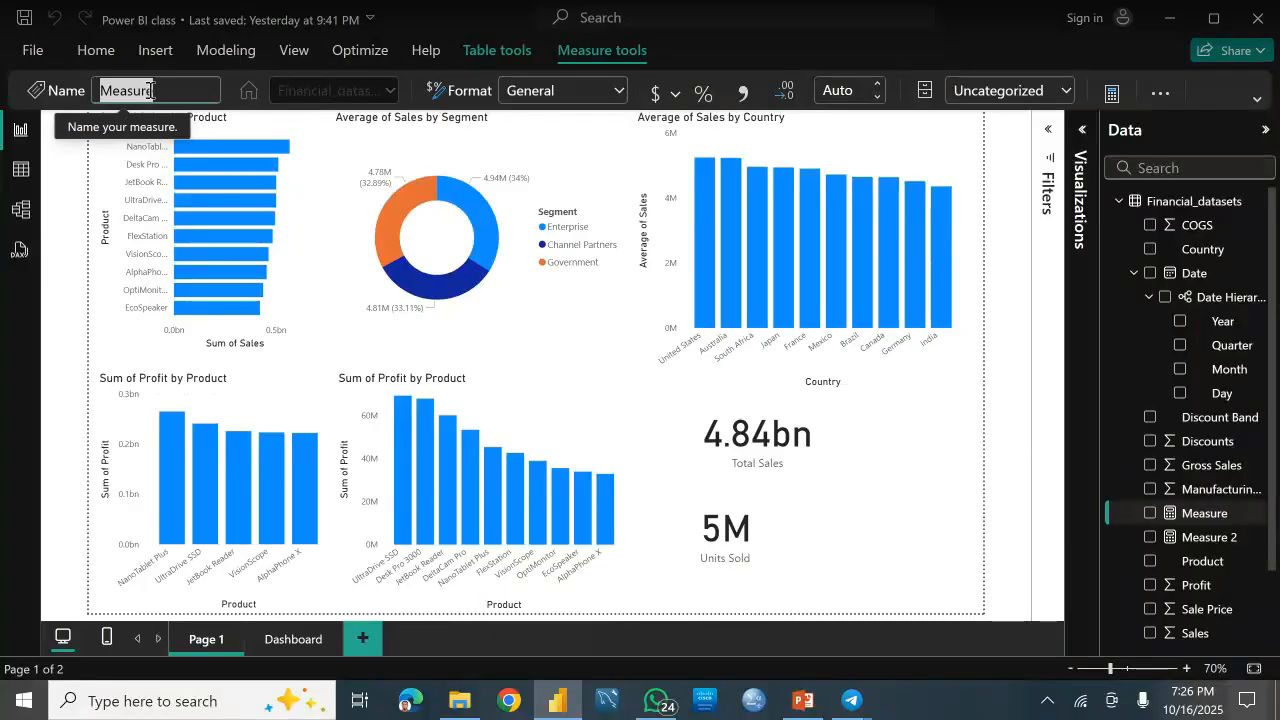
pyautogui.press('BackSpace')
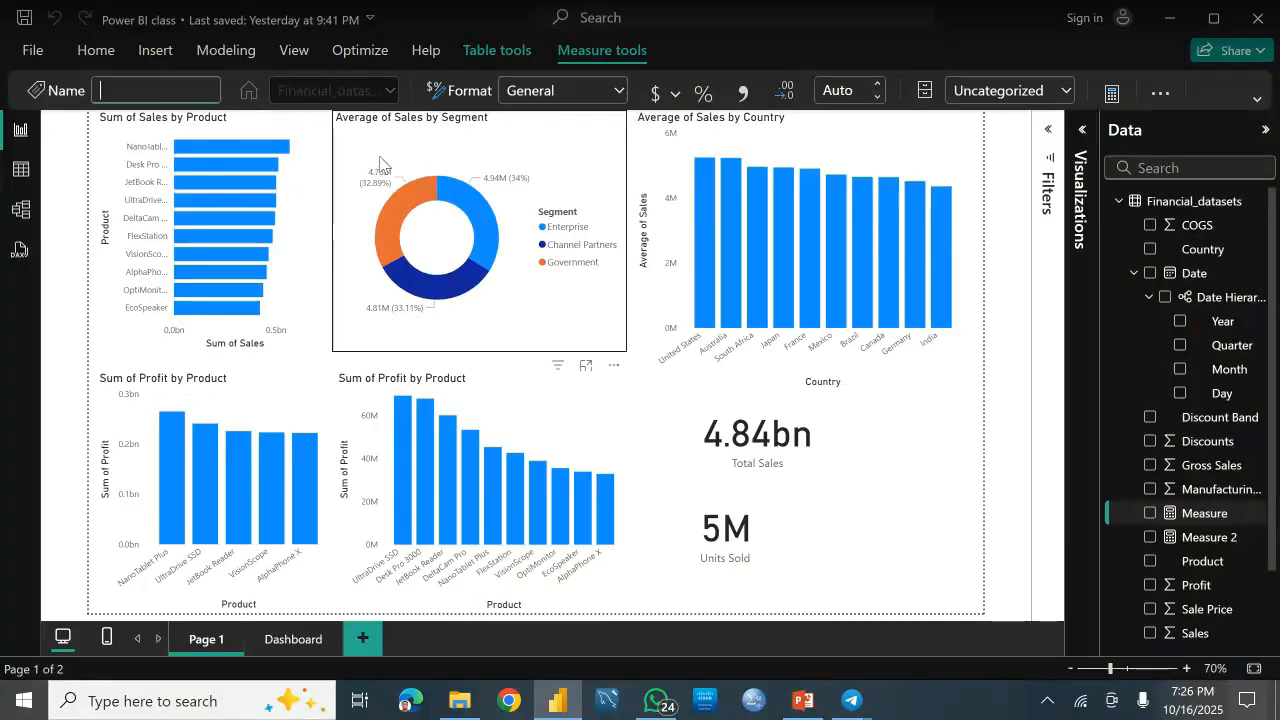
pyautogui.click(391, 97)
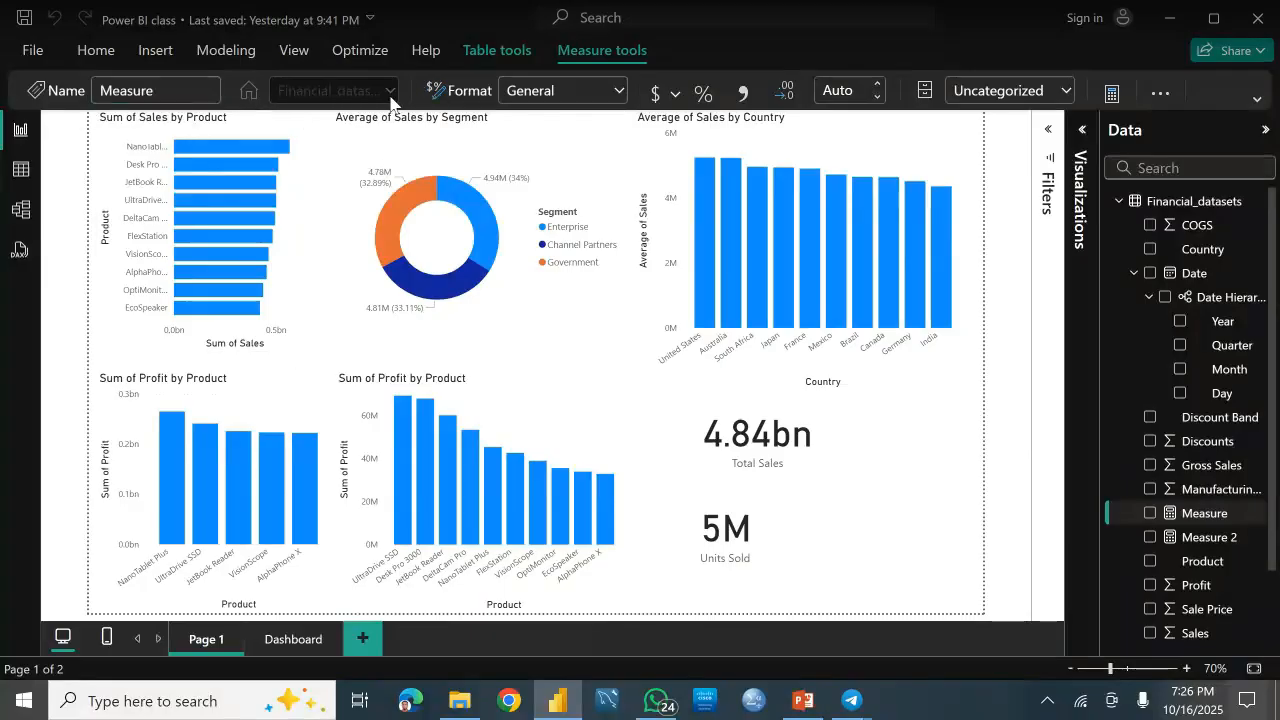
pyautogui.click(163, 92)
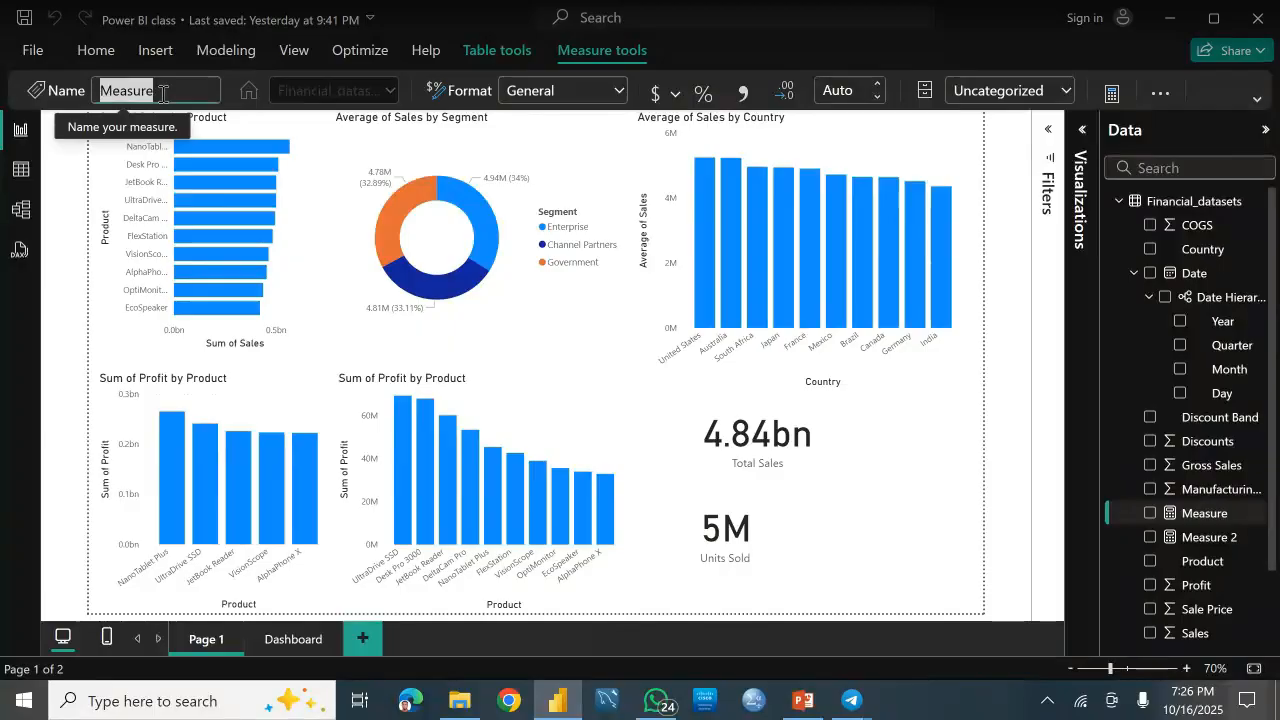
pyautogui.hotkey('ctrl', 'v')
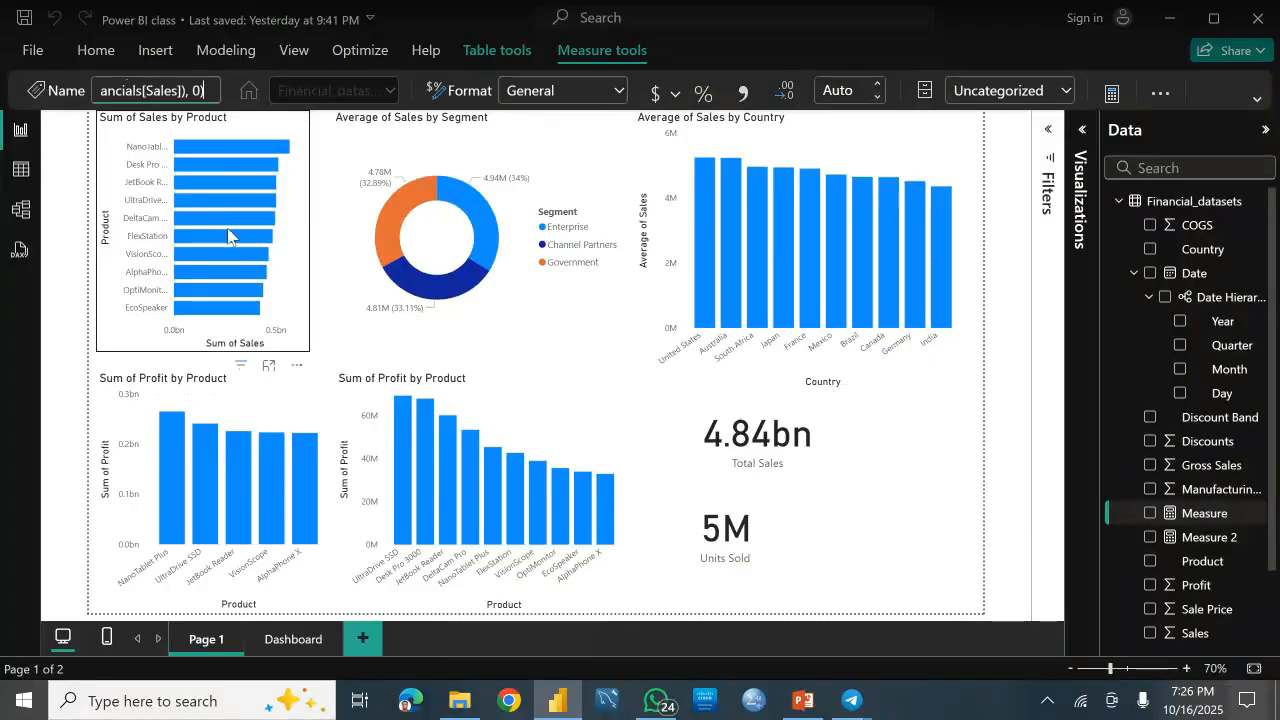
pyautogui.hotkey('ctrl', 'a')
pyautogui.press('BackSpace')
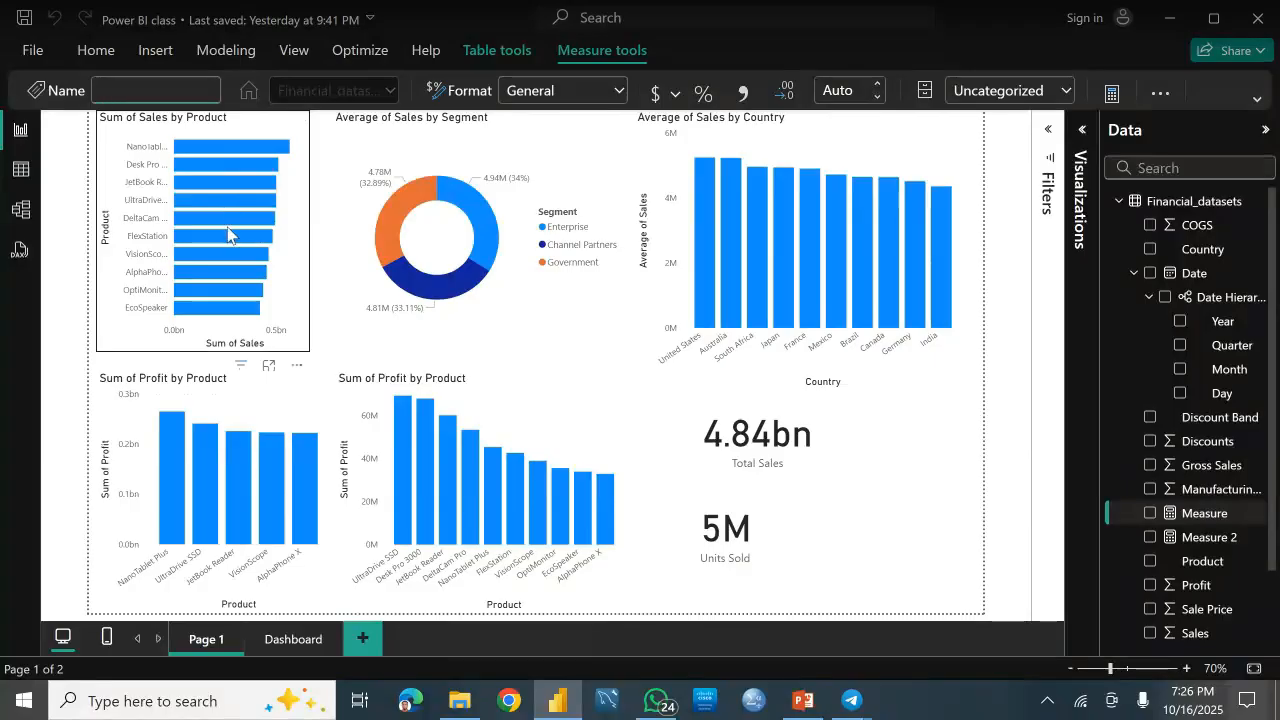
pyautogui.click(83, 180)
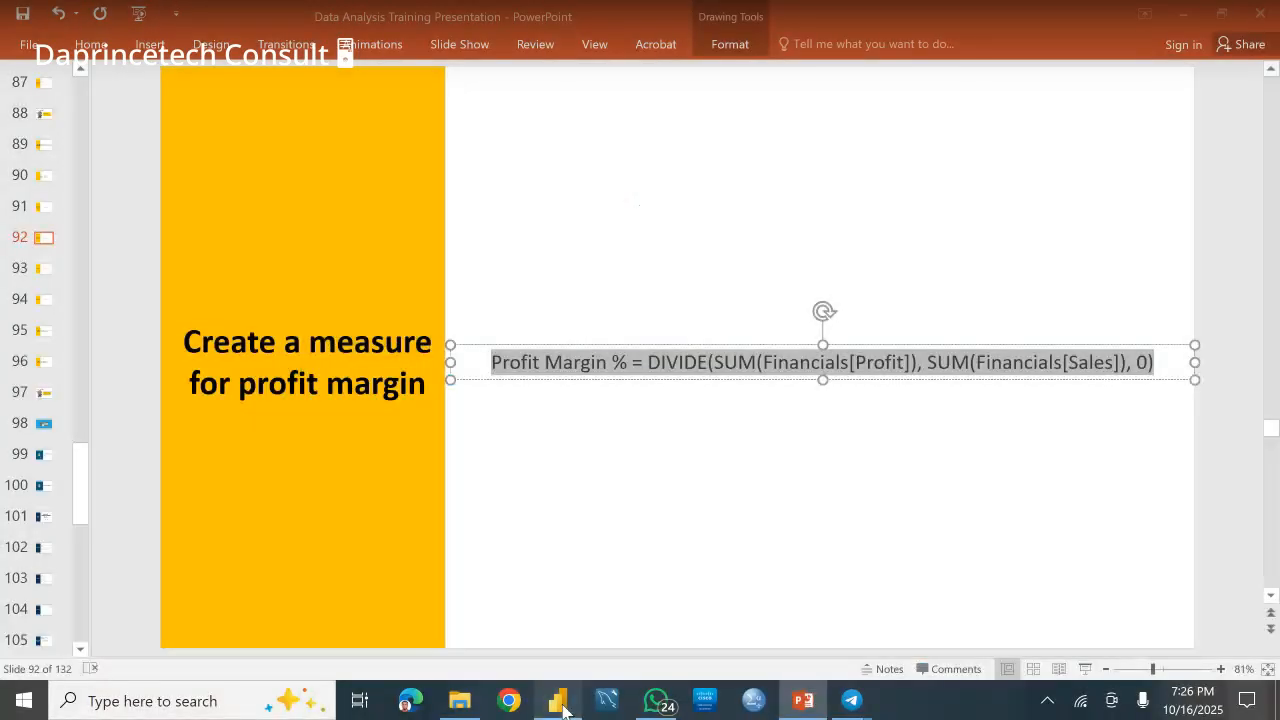
# Step: Switch back from PowerPoint to Power BI and add a blank report page
pyautogui.click(558, 700)
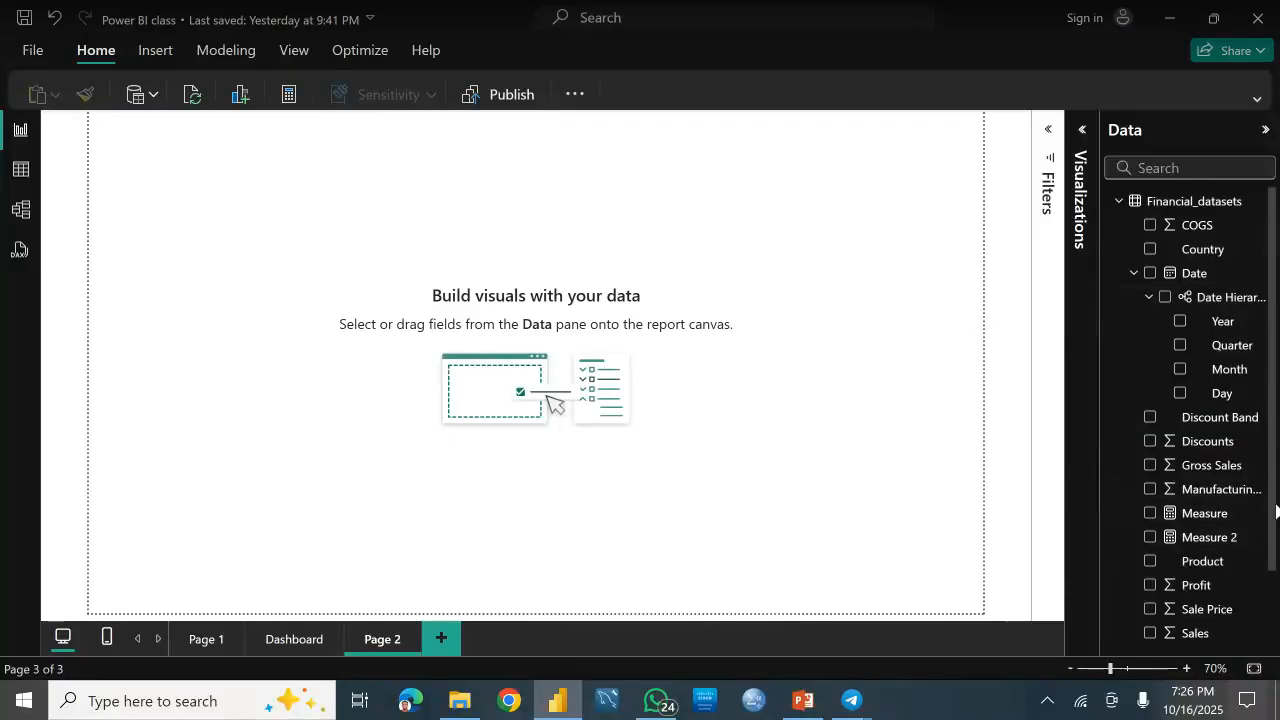
pyautogui.scroll(-2, 1275, 512)
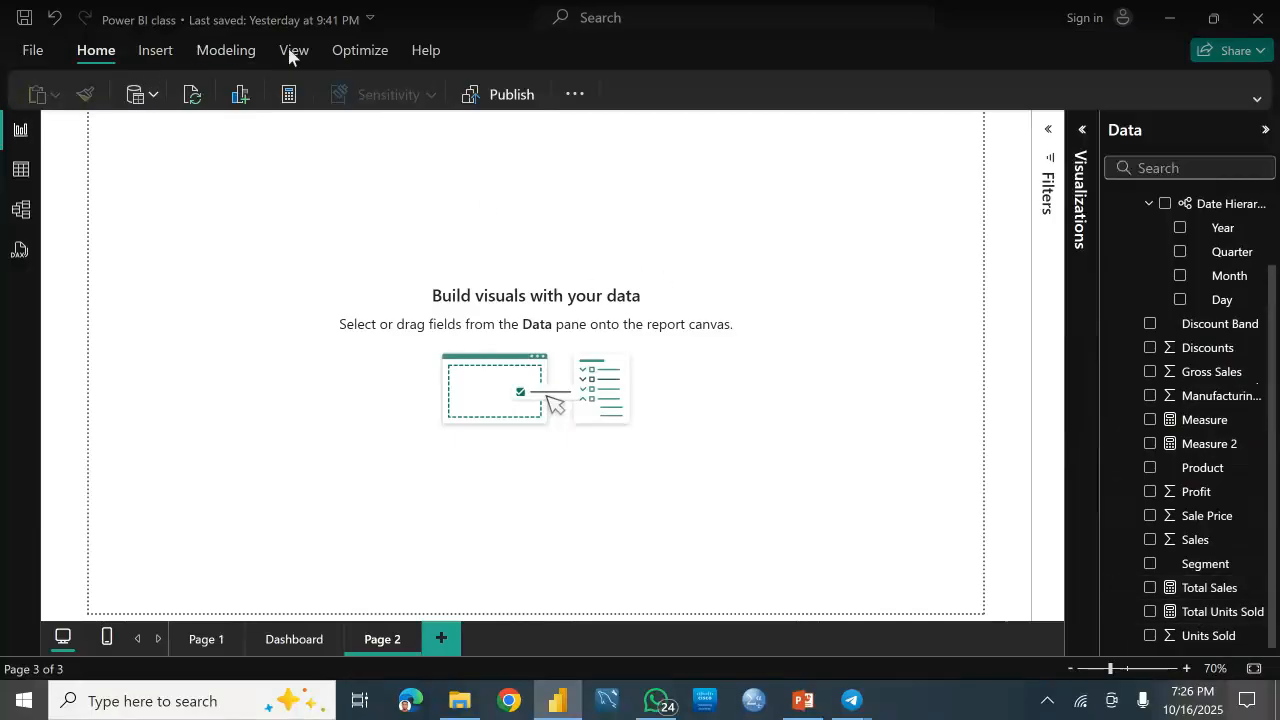
pyautogui.doubleClick(1222, 613)
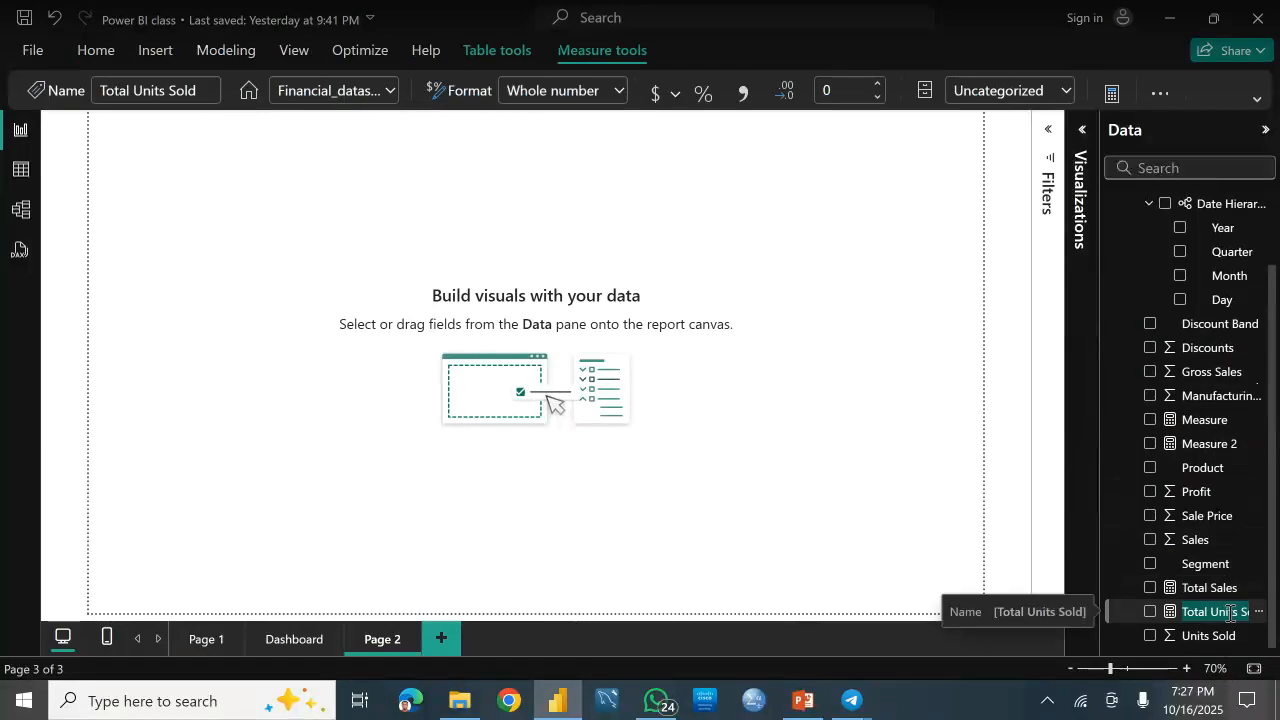
pyautogui.click(692, 569)
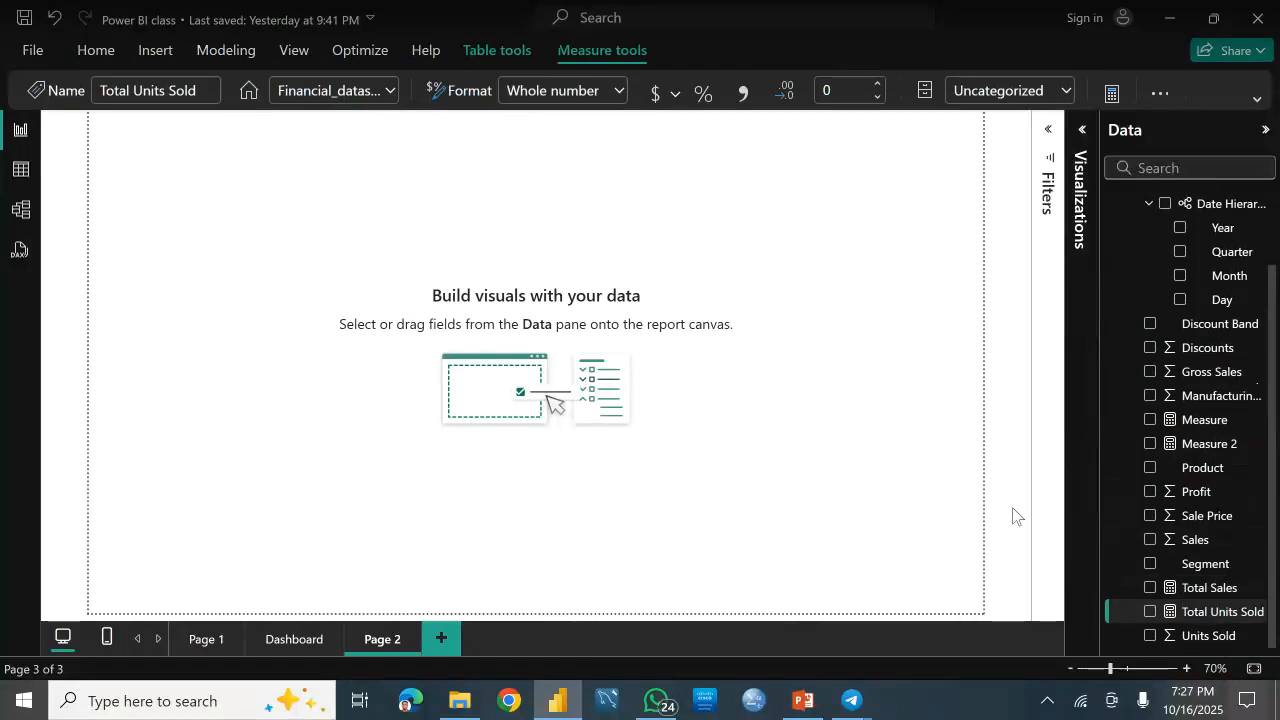
pyautogui.doubleClick(1224, 612)
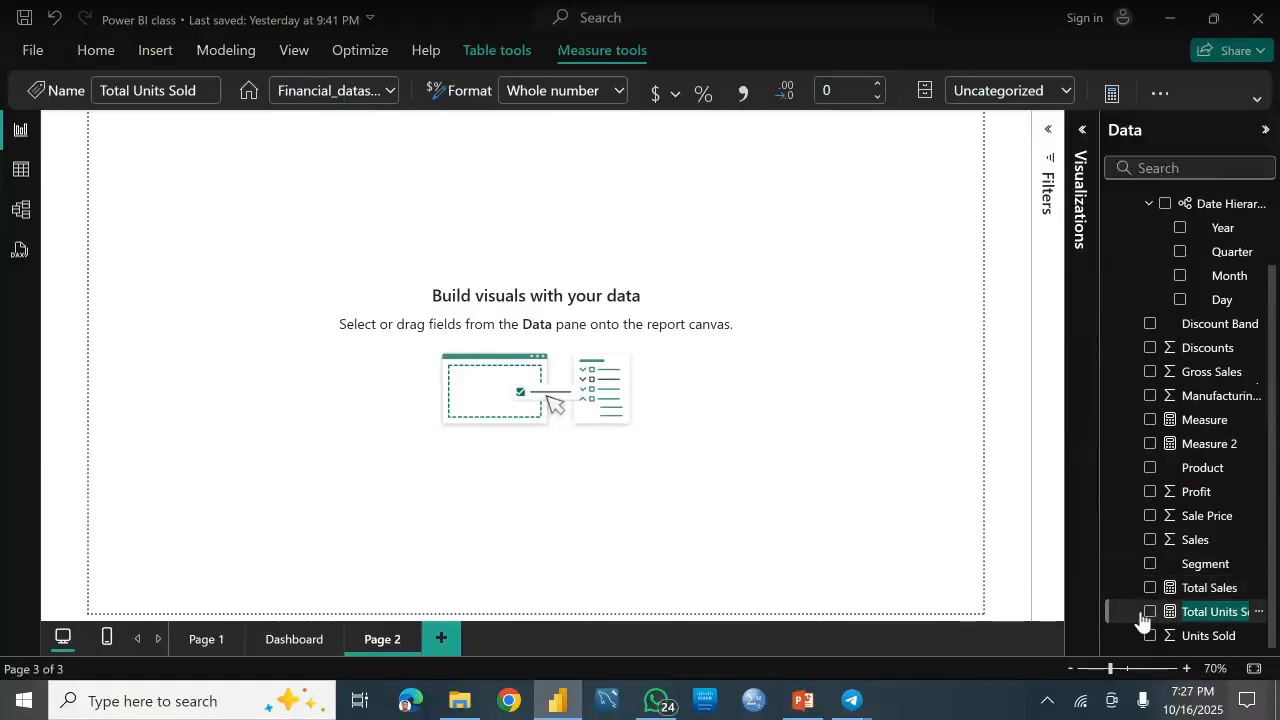
pyautogui.click(997, 551)
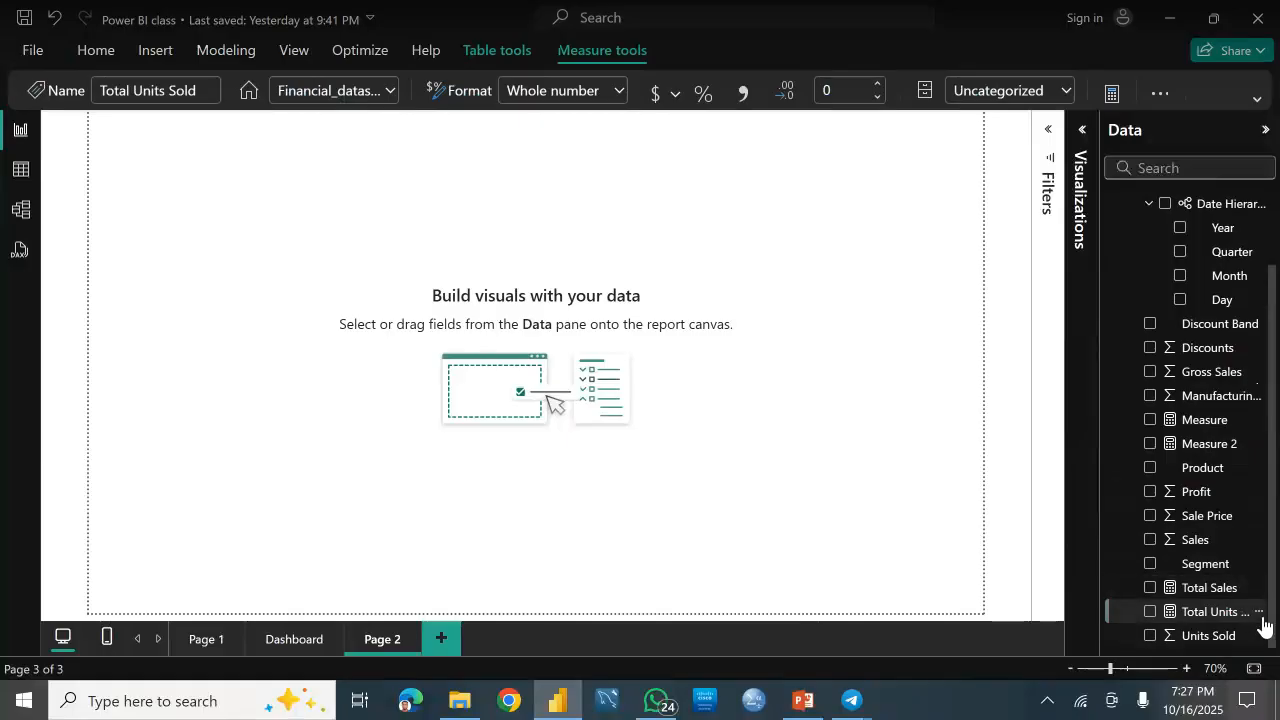
pyautogui.click(1260, 612)
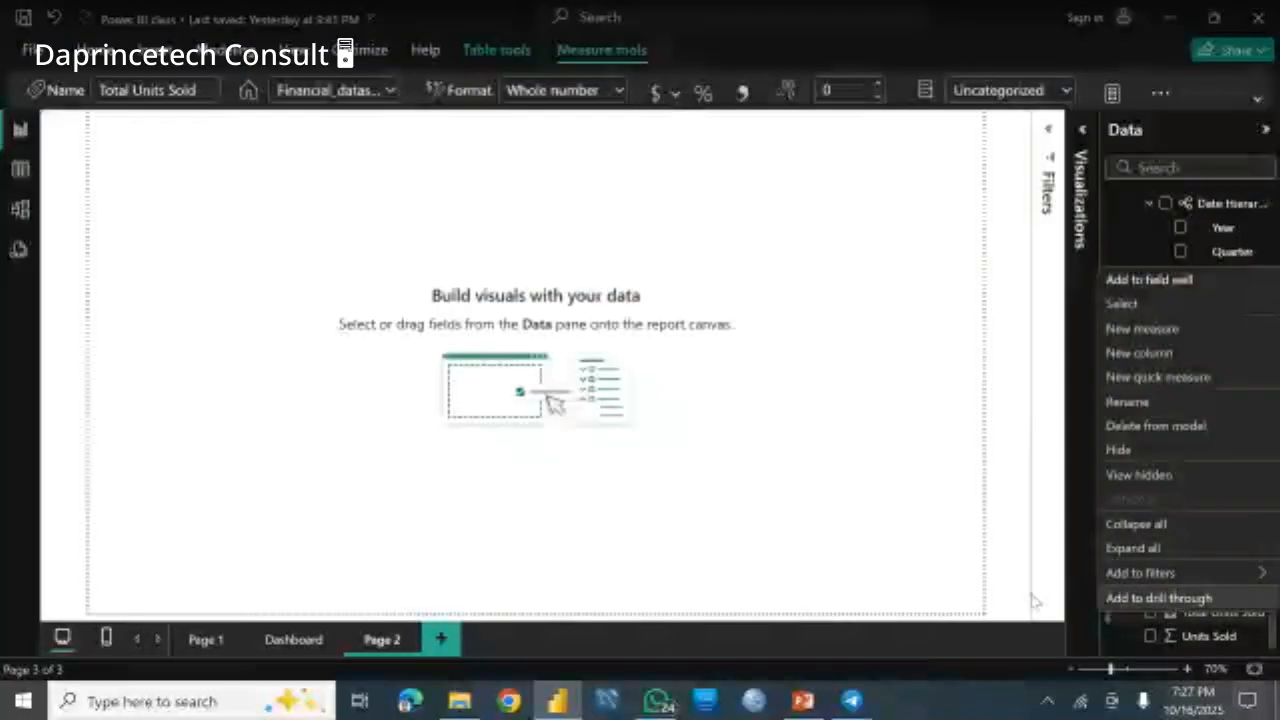
pyautogui.click(846, 380)
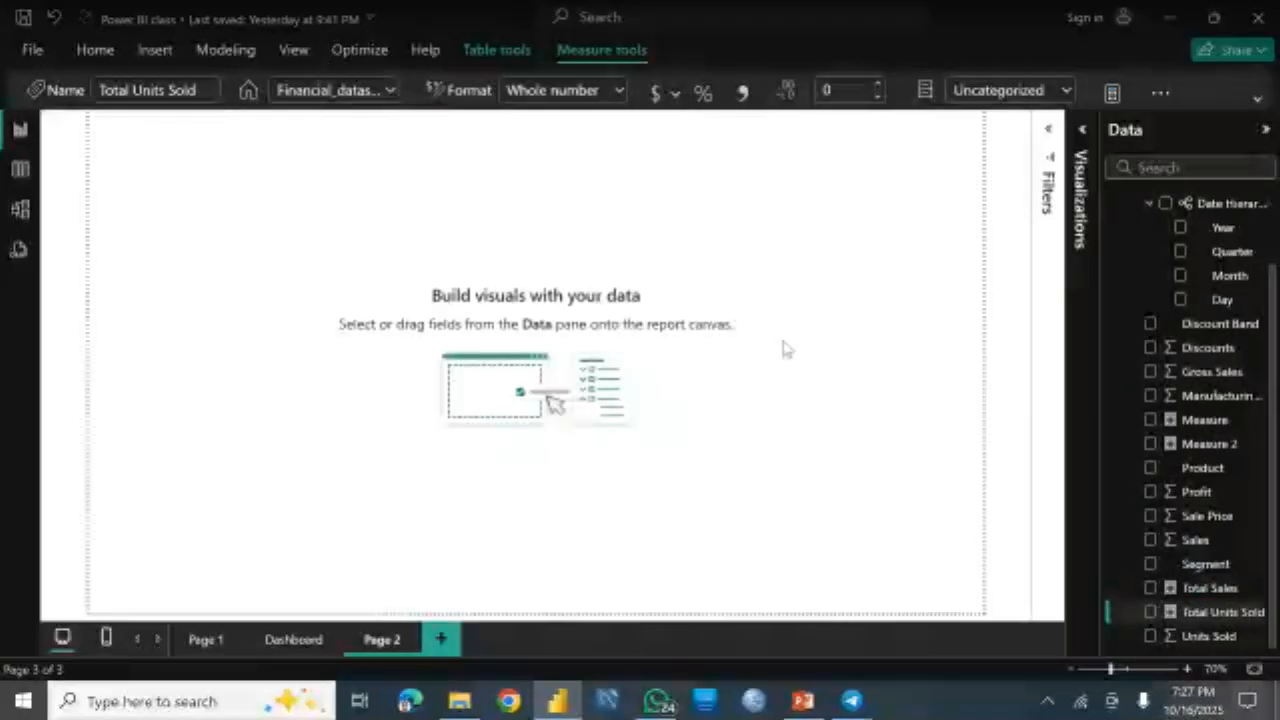
# Step: Check the profit margin formula slide in PowerPoint, return to Power BI and delete the blank Page 2
pyautogui.press('super+d')
pyautogui.rightClick(893, 274)
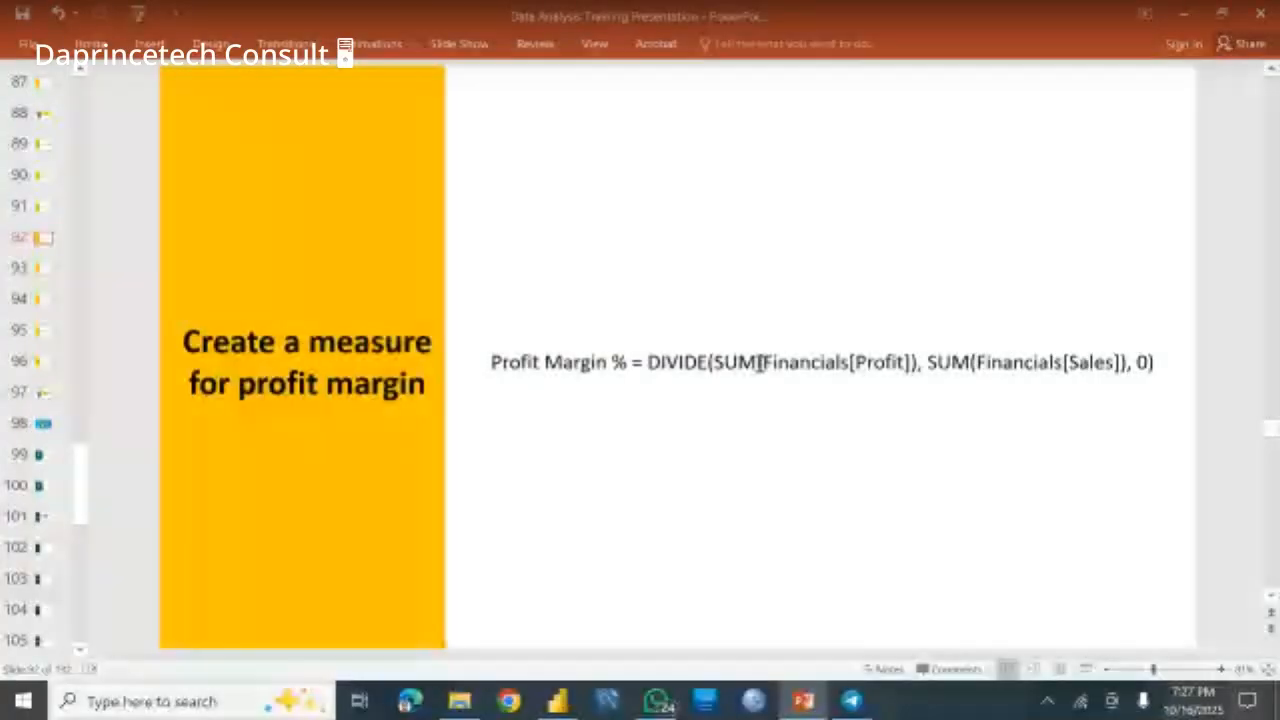
pyautogui.click(811, 699)
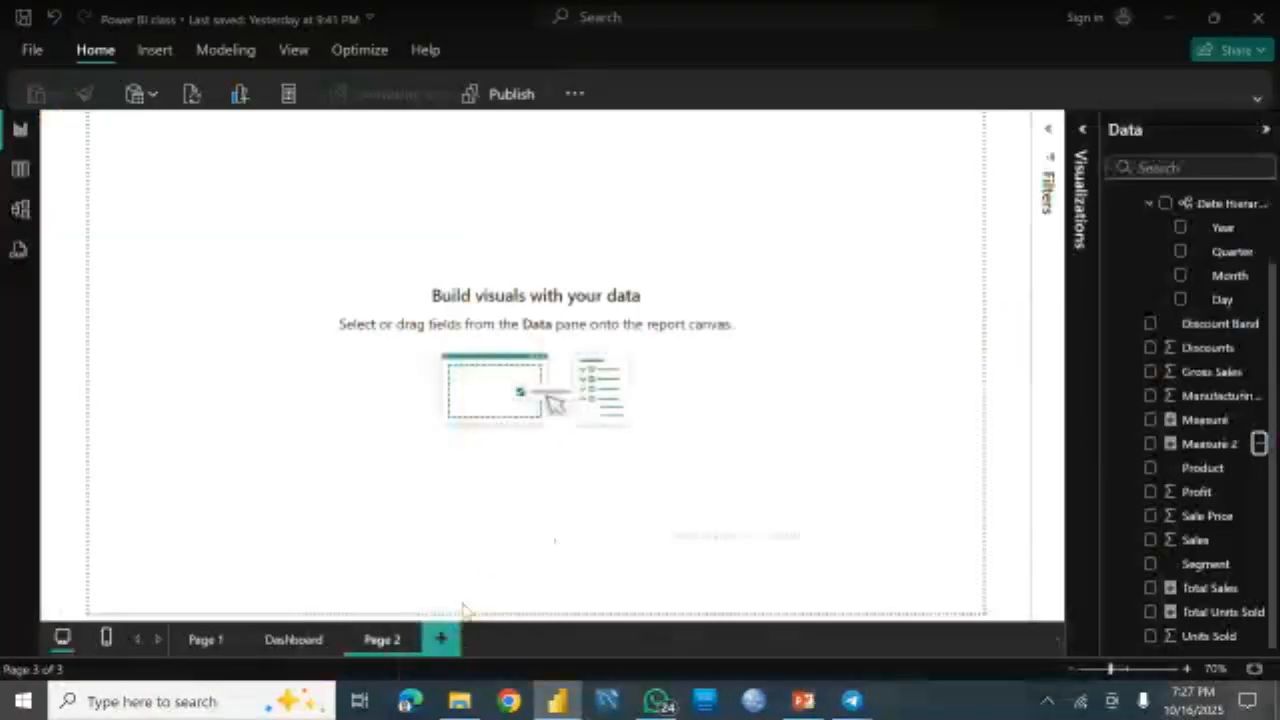
pyautogui.click(415, 640)
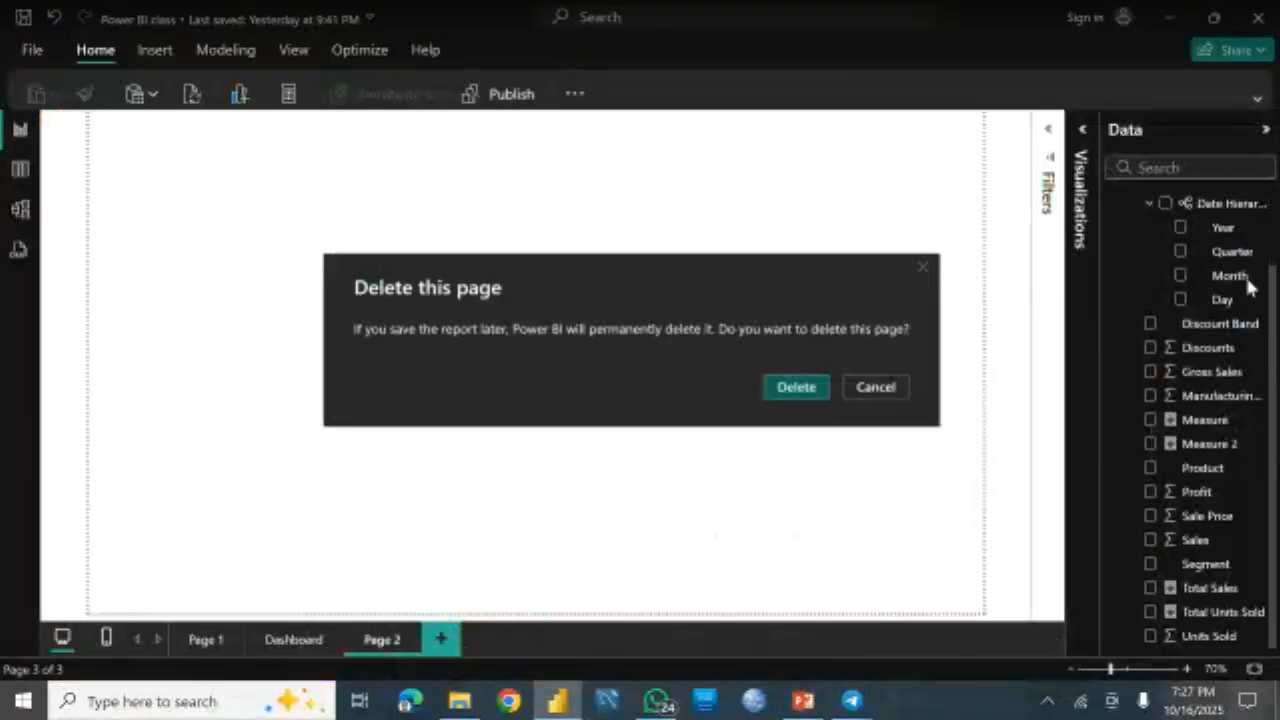
pyautogui.click(797, 388)
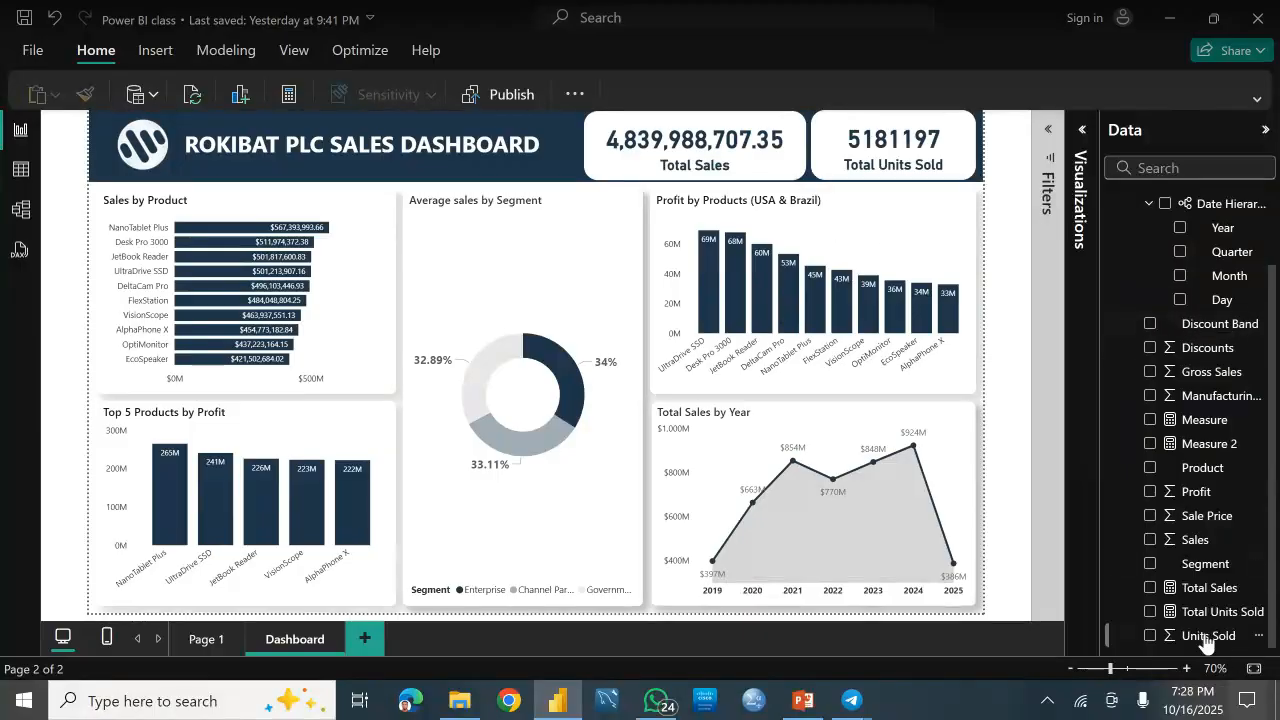
# Step: Delete the blank Measure from the Financial_datasets model and remove the chart containing Measure and Measure 2 from the dashboard
pyautogui.click(1150, 421)
pyautogui.click(1150, 444)
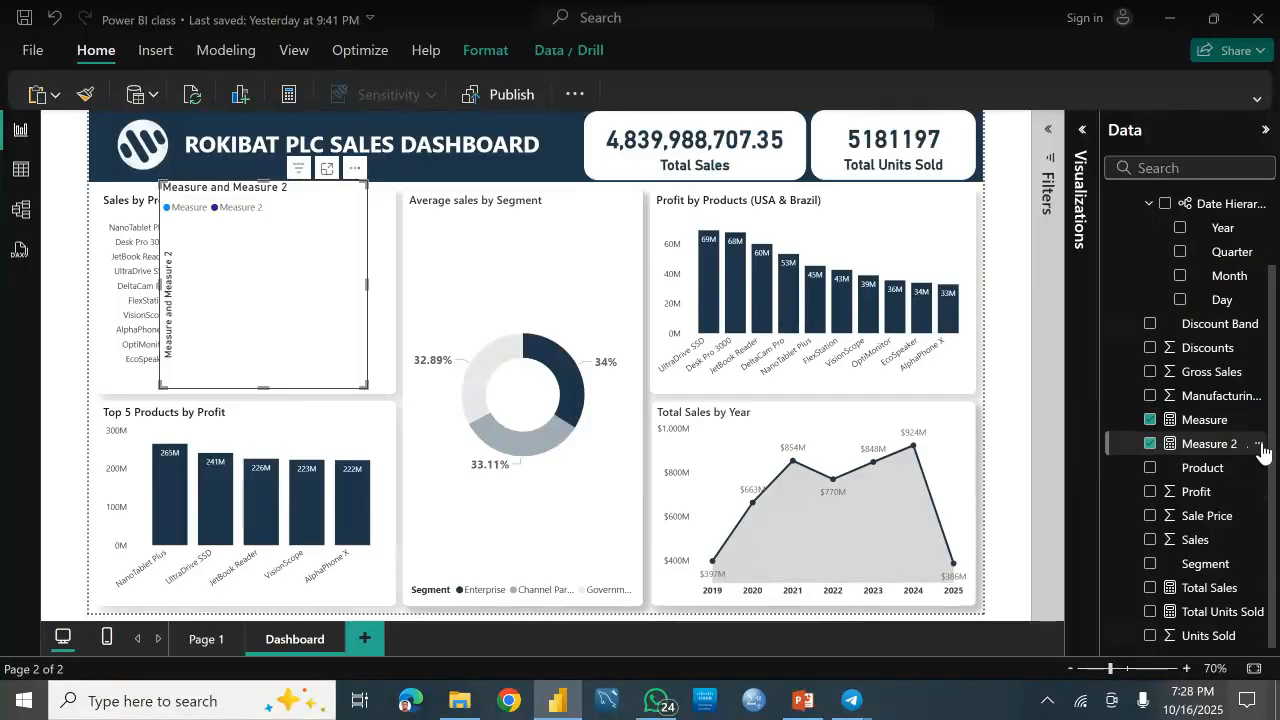
pyautogui.rightClick(1172, 430)
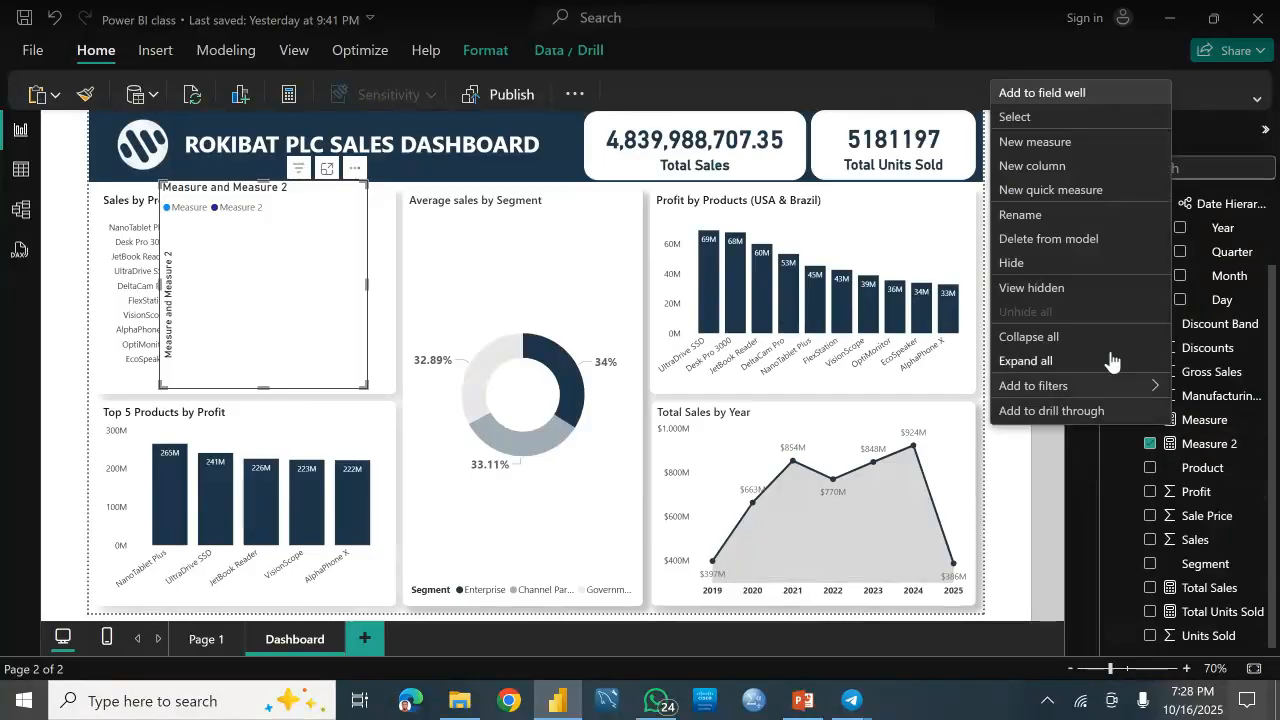
pyautogui.click(1069, 243)
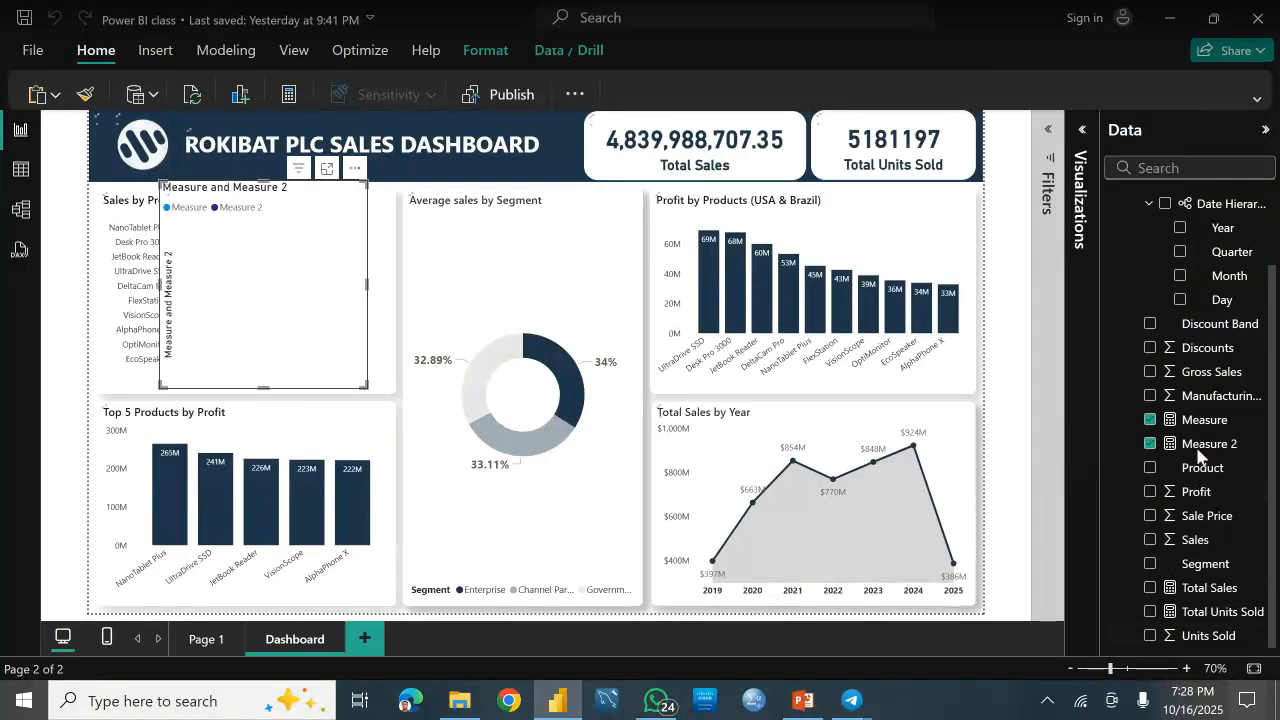
pyautogui.click(354, 168)
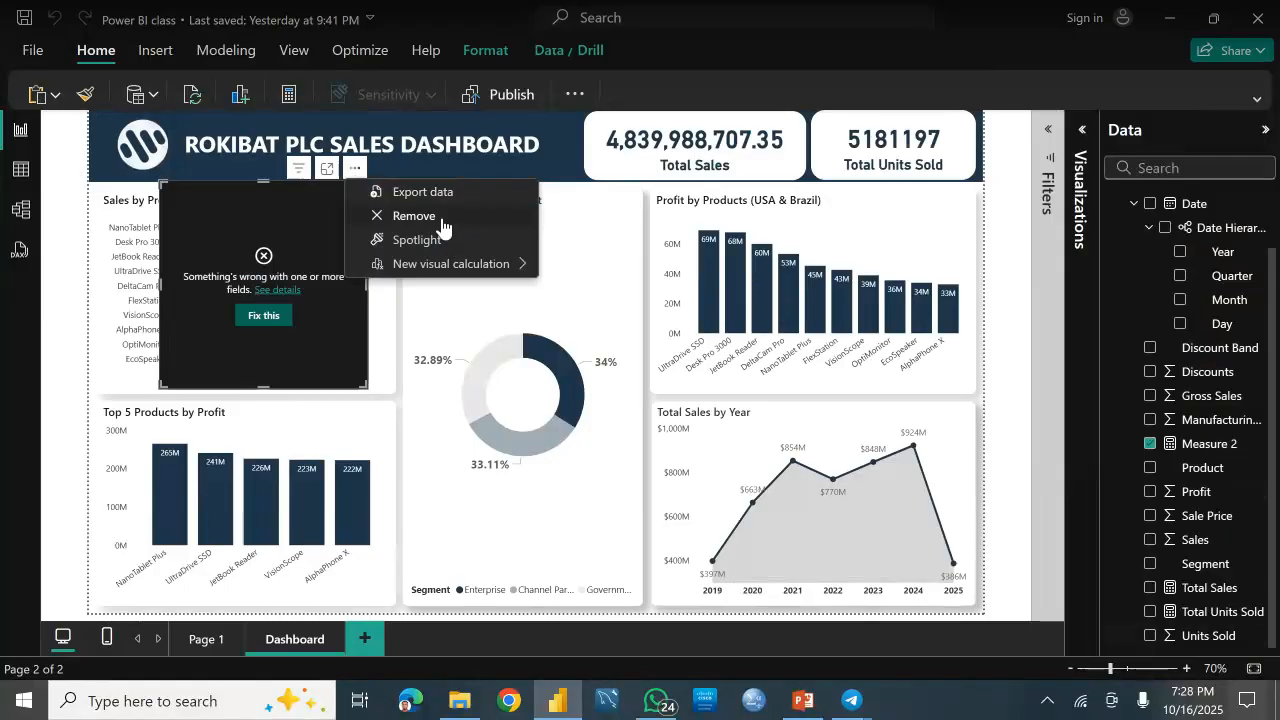
pyautogui.click(435, 216)
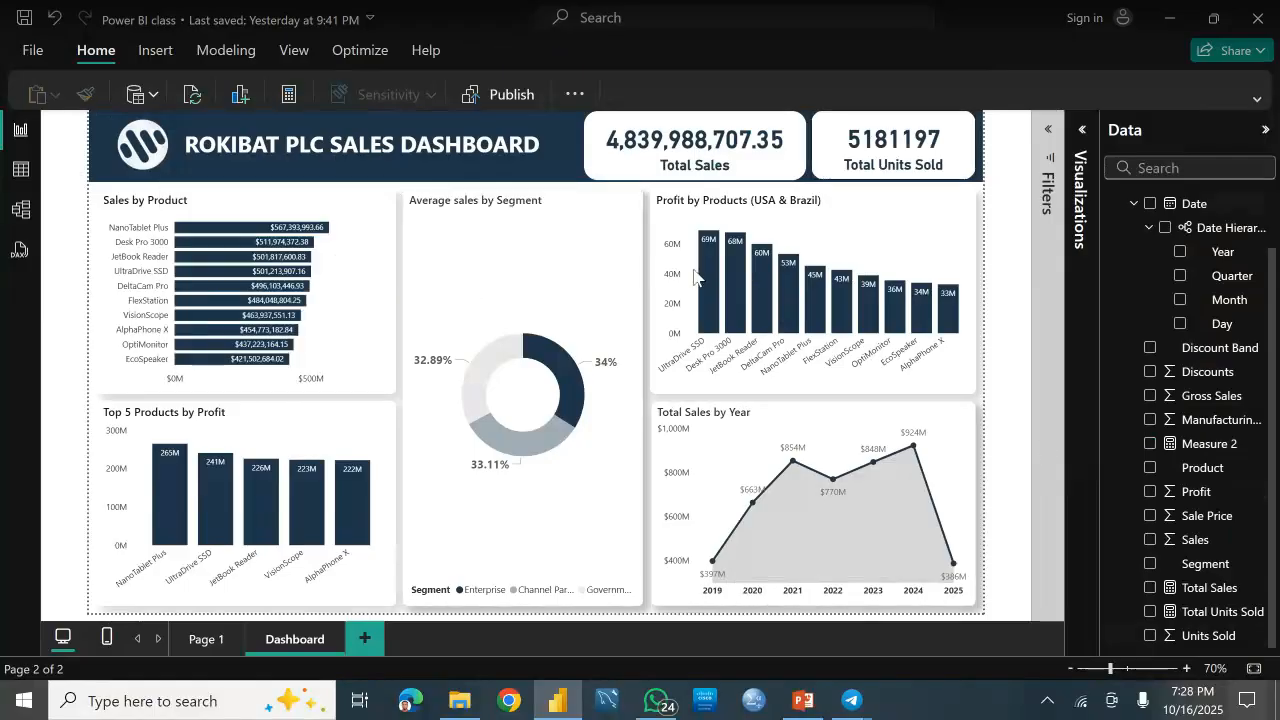
# Step: Delete Measure 2 from the model and remove the empty column chart from the dashboard
pyautogui.click(1151, 444)
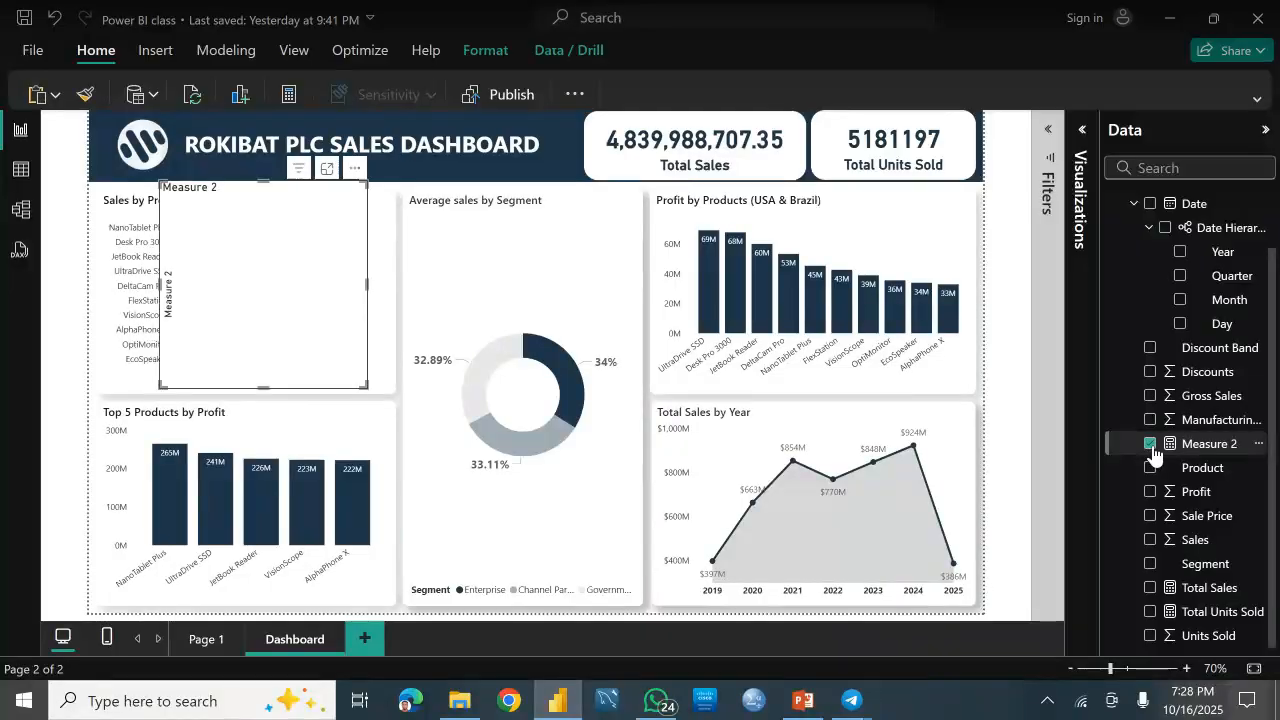
pyautogui.click(1151, 444)
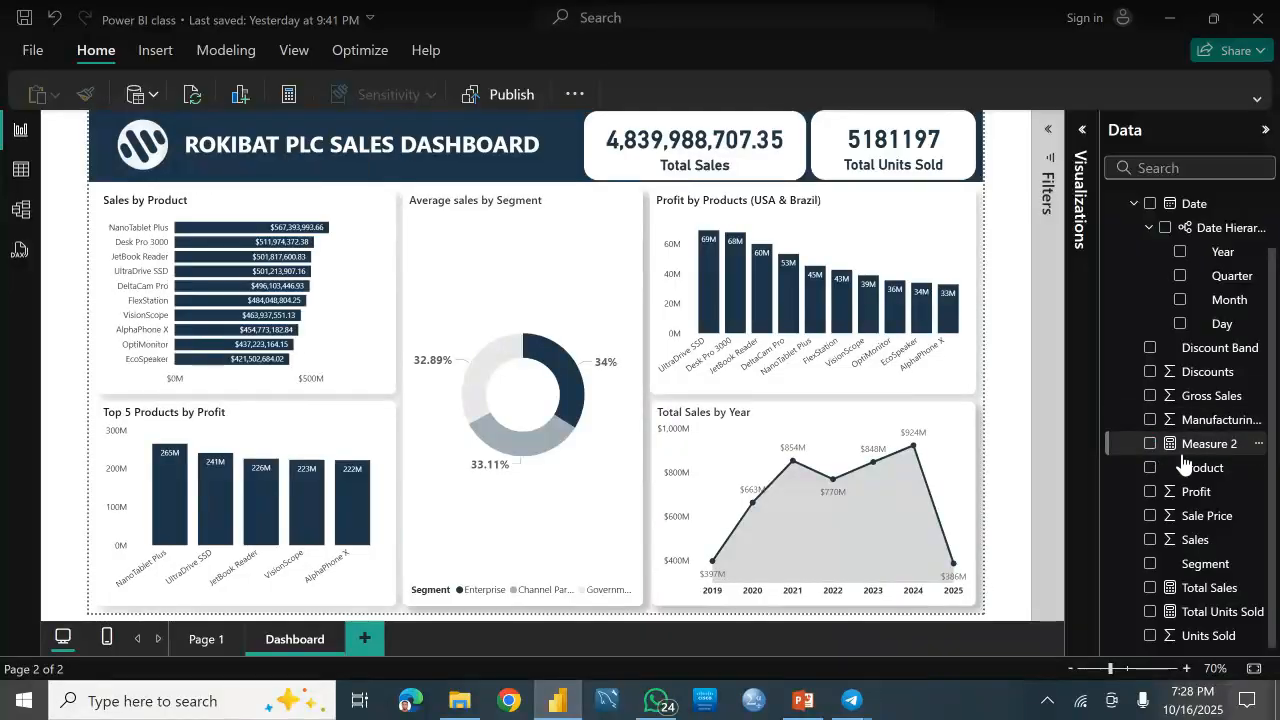
pyautogui.click(1151, 446)
pyautogui.click(1258, 444)
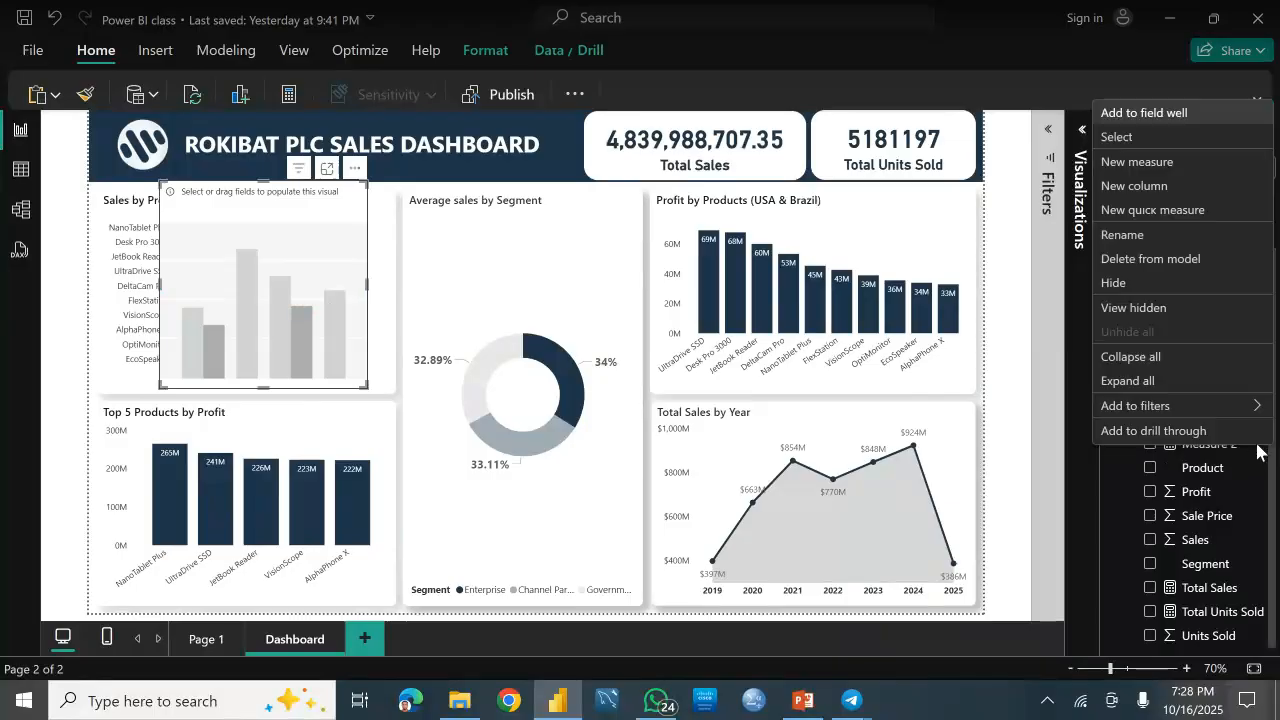
pyautogui.click(1157, 264)
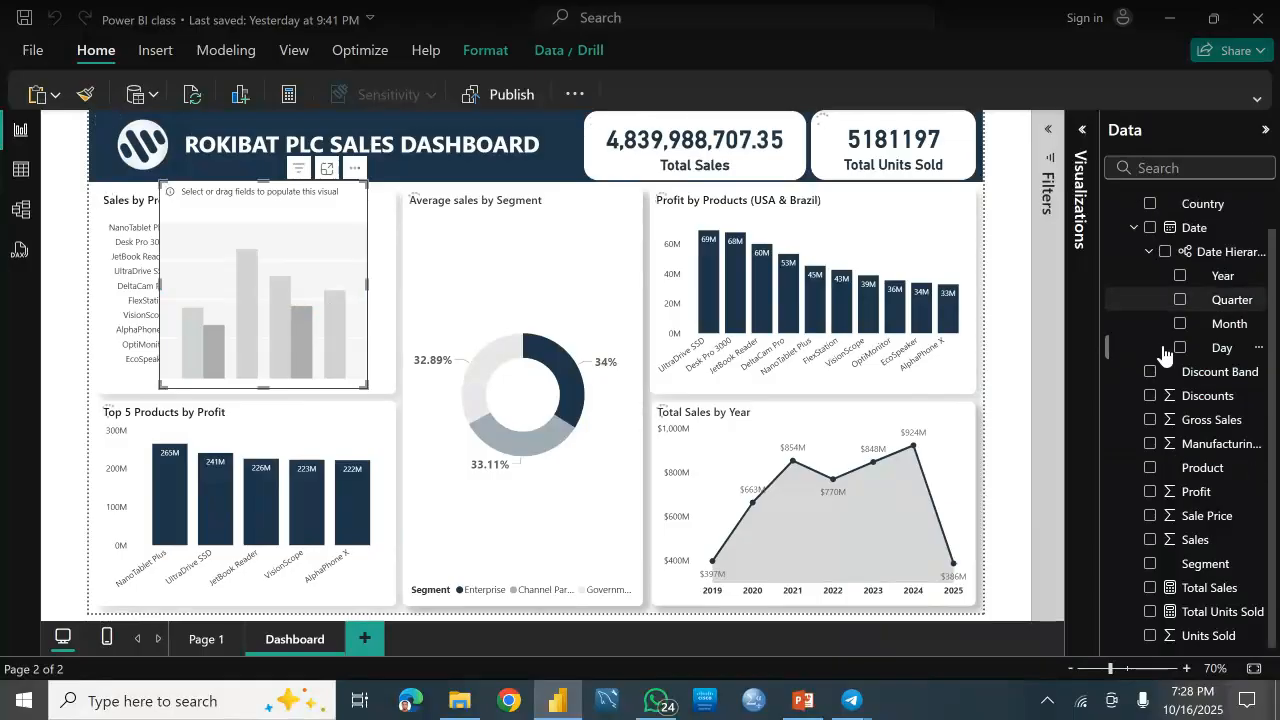
pyautogui.click(1080, 130)
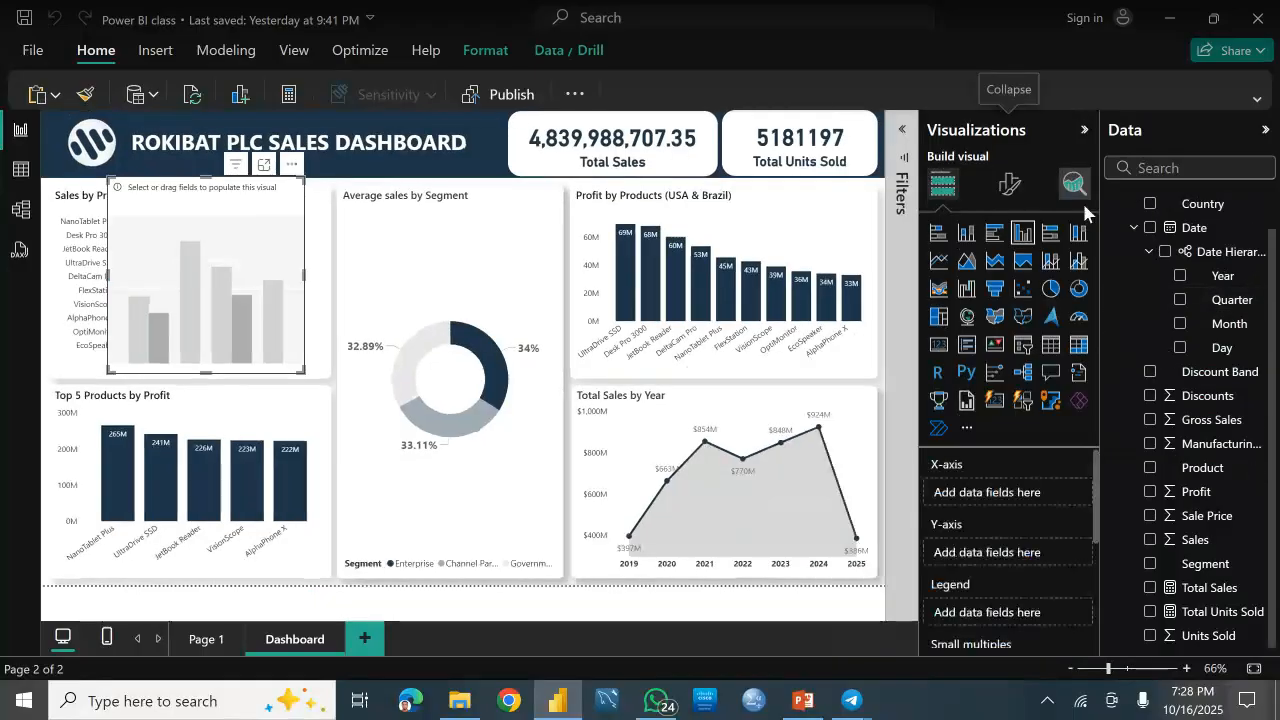
pyautogui.click(291, 164)
pyautogui.click(352, 188)
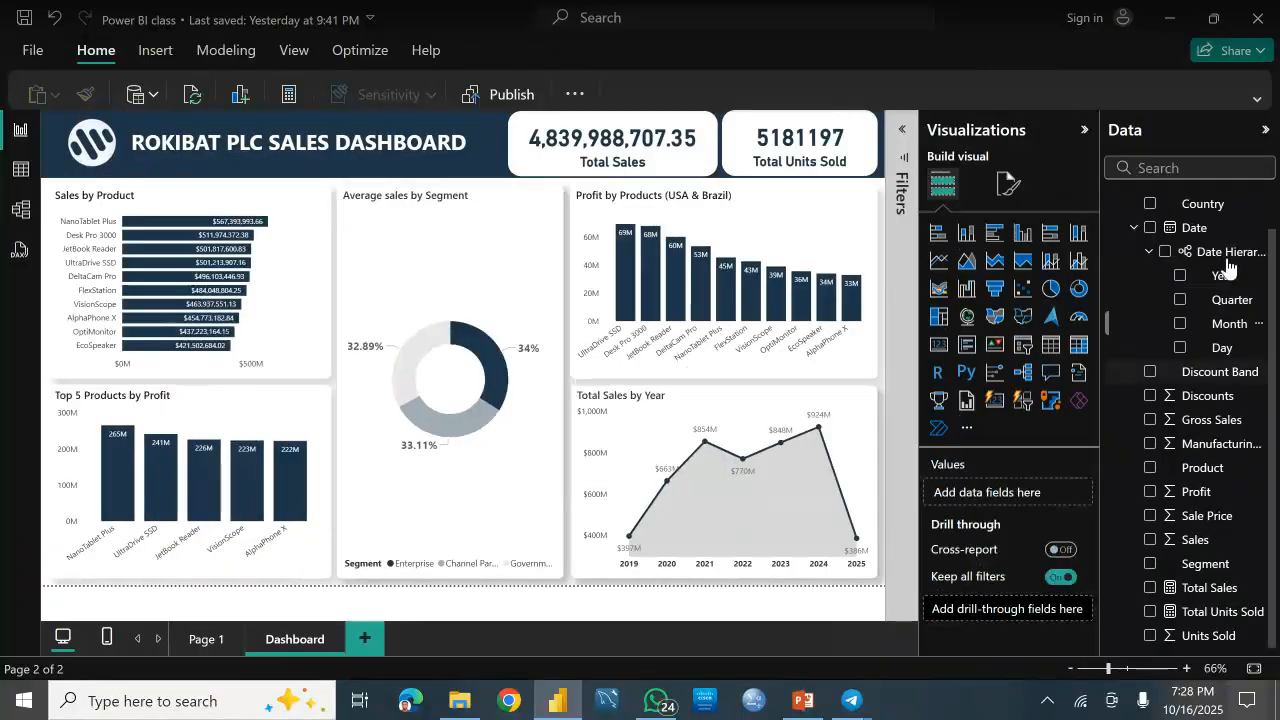
# Step: Add an enlarged KPI visual over the dashboard's Sales by Product area, and switch to PowerPoint to view the KPI slide
pyautogui.click(996, 347)
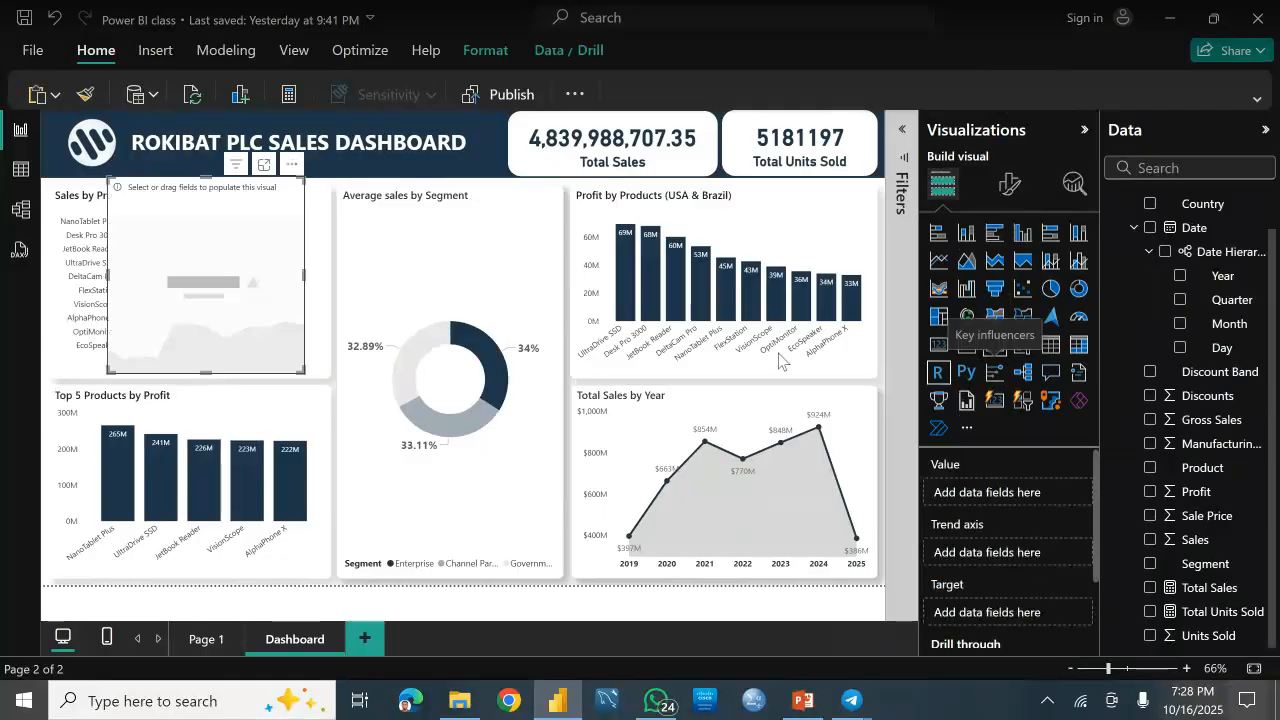
pyautogui.moveTo(303, 371); pyautogui.dragTo(476, 436)
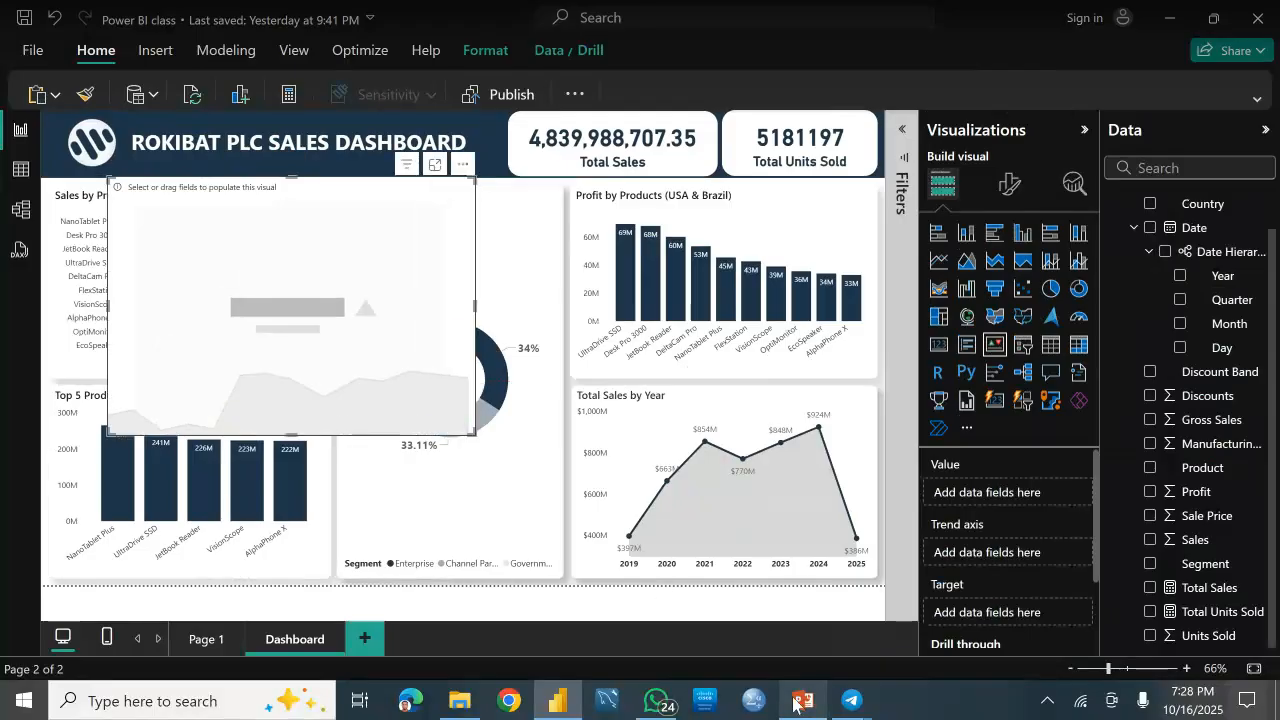
pyautogui.click(801, 701)
pyautogui.scroll(-3, 455, 437)
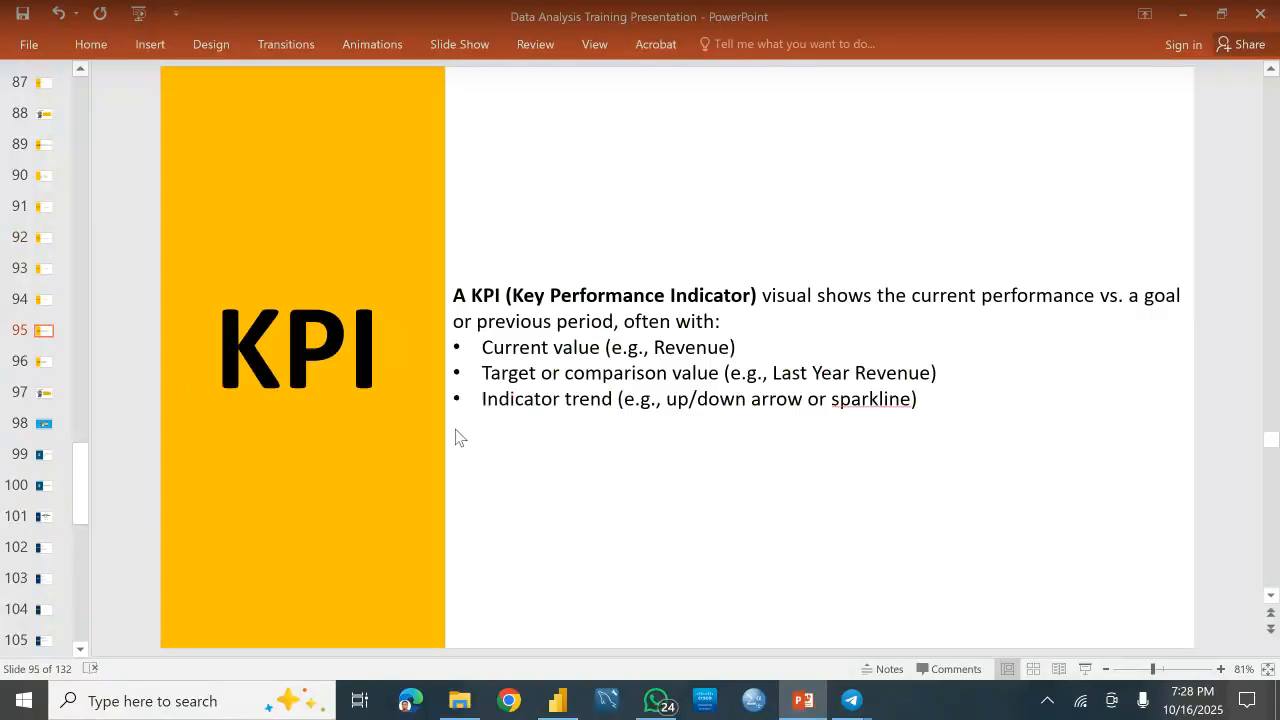
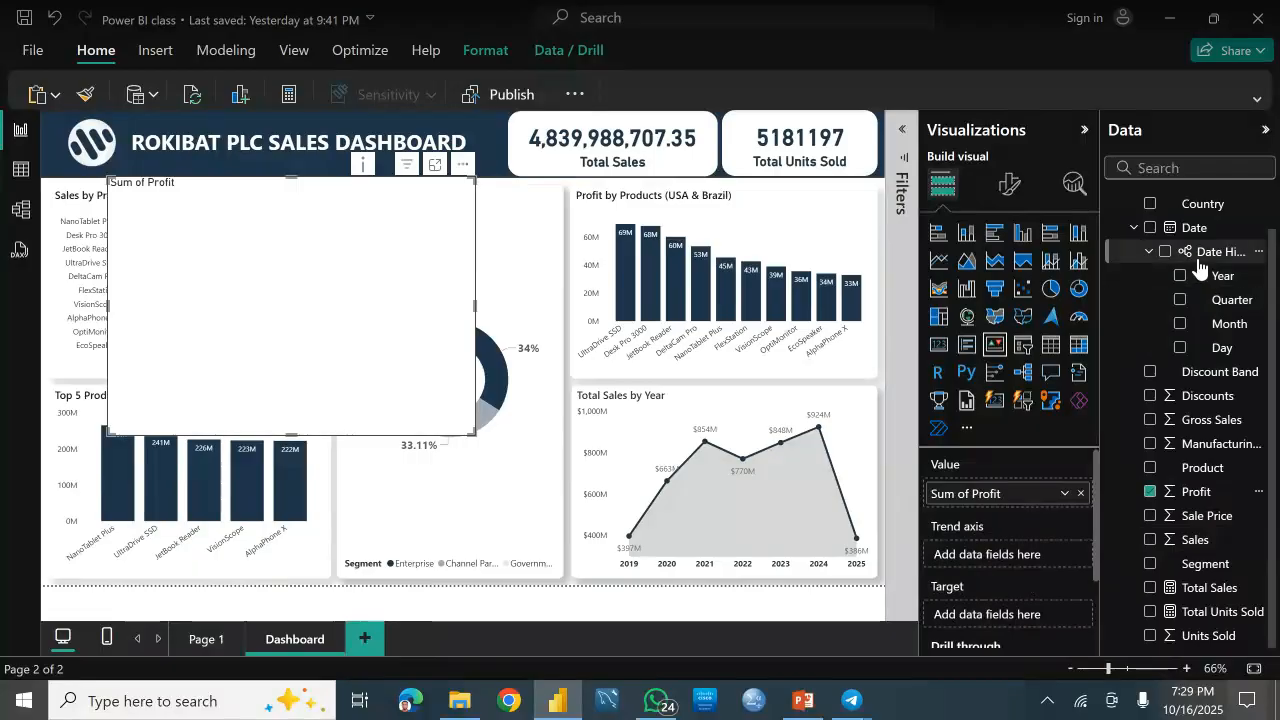
# Step: Set Date as the KPI visual's trend axis and change it to Date Hierarchy
pyautogui.moveTo(1190, 230); pyautogui.dragTo(986, 556)
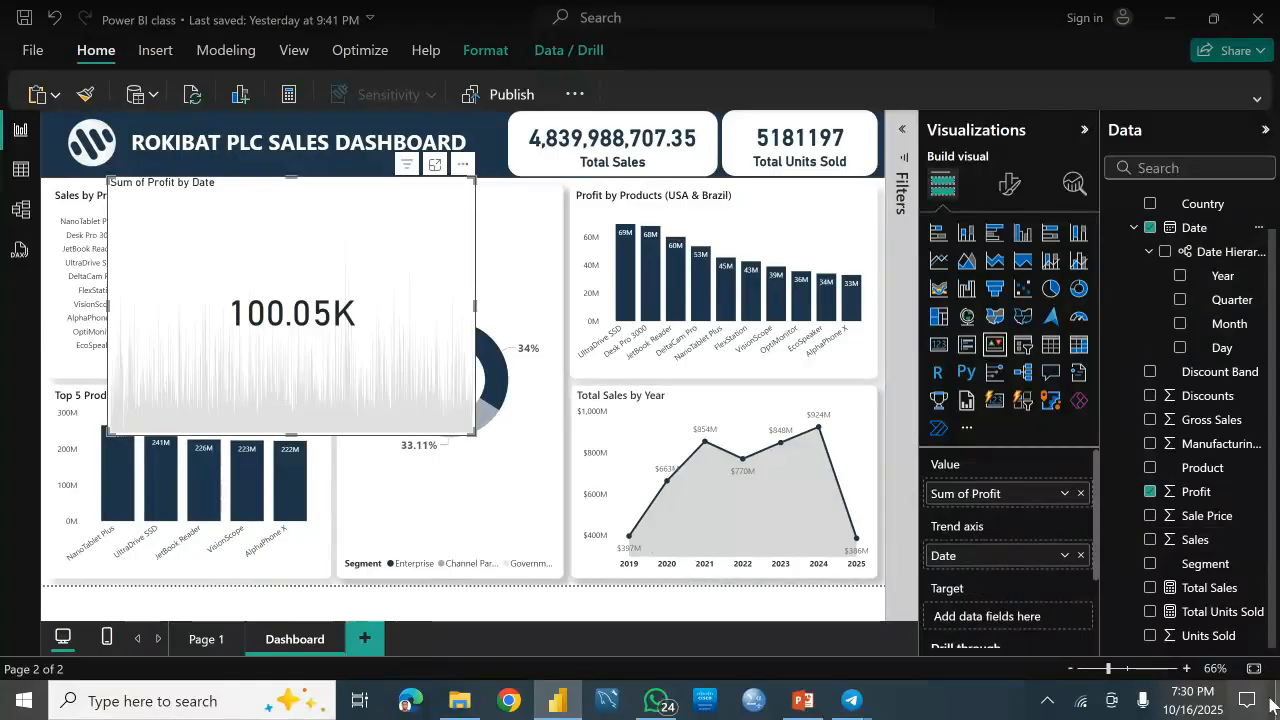
pyautogui.click(1066, 558)
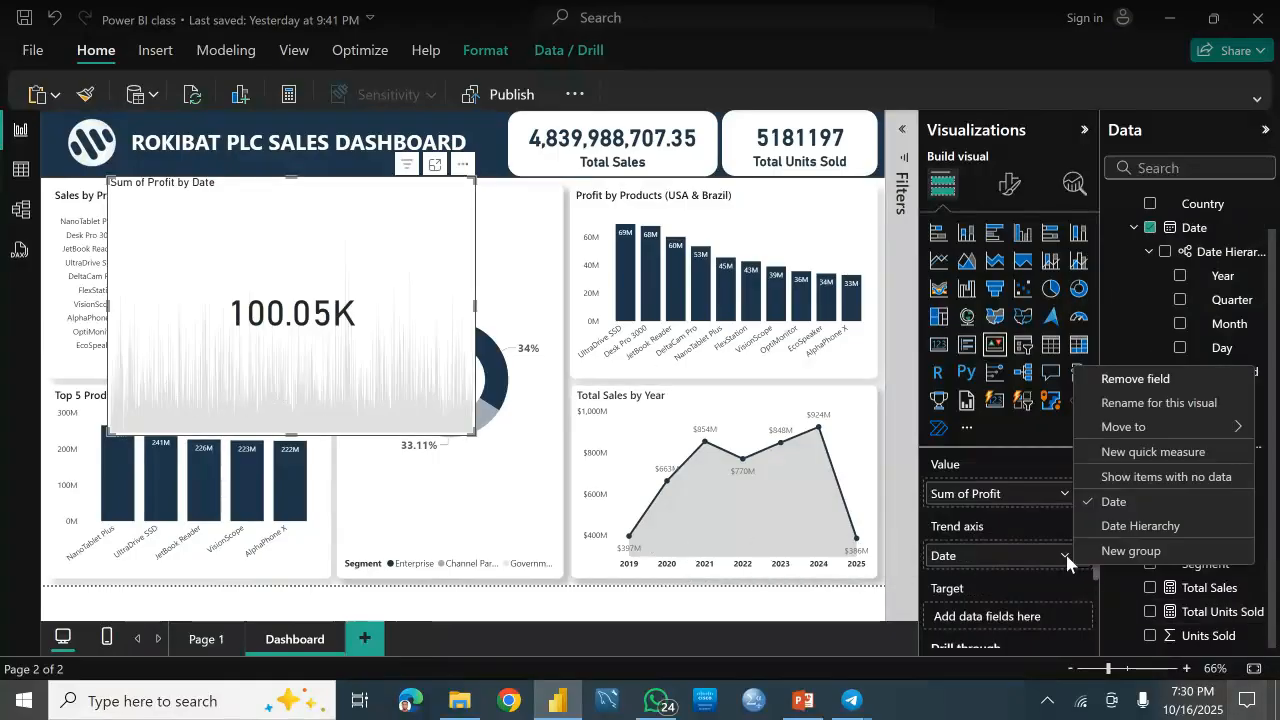
pyautogui.click(1066, 558)
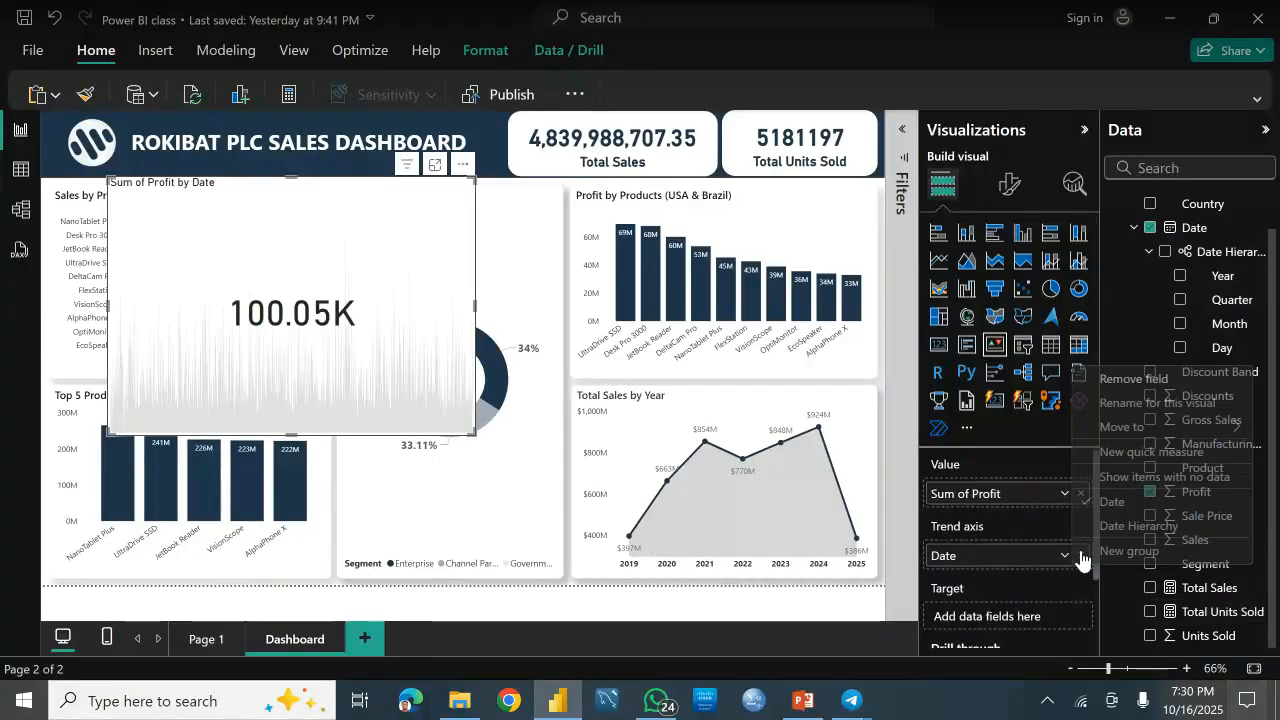
pyautogui.click(1128, 526)
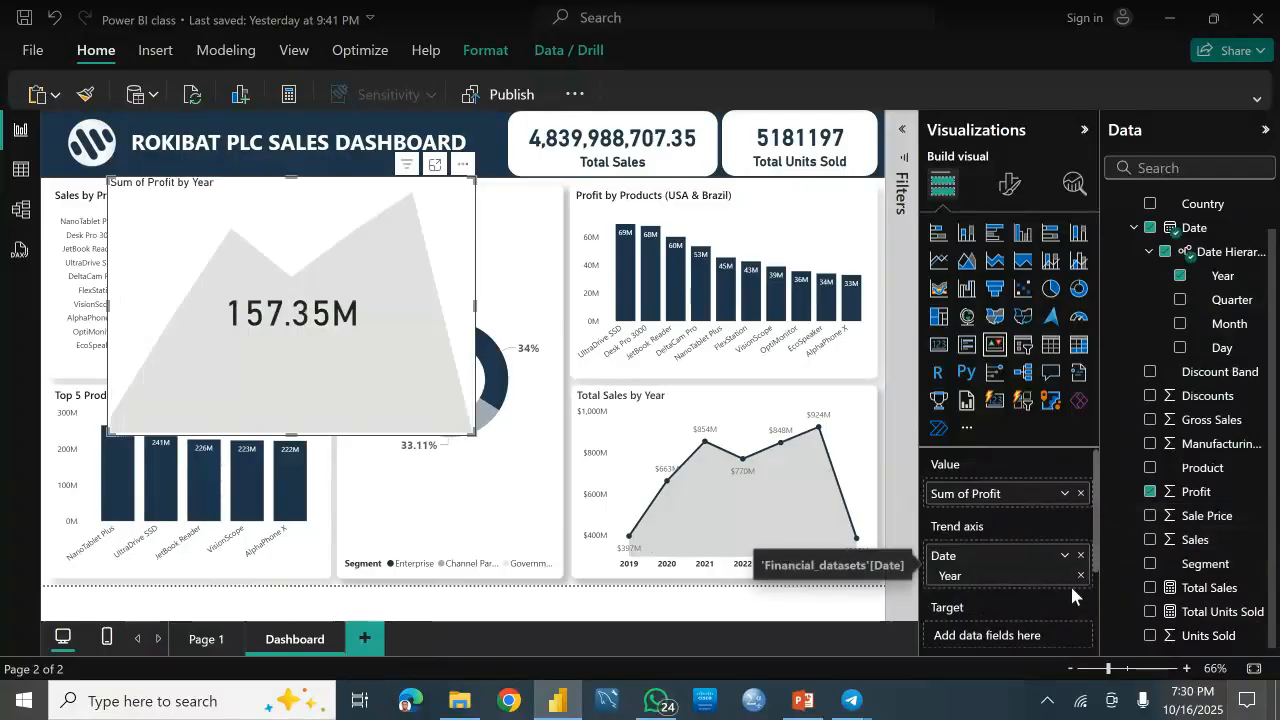
pyautogui.click(1064, 555)
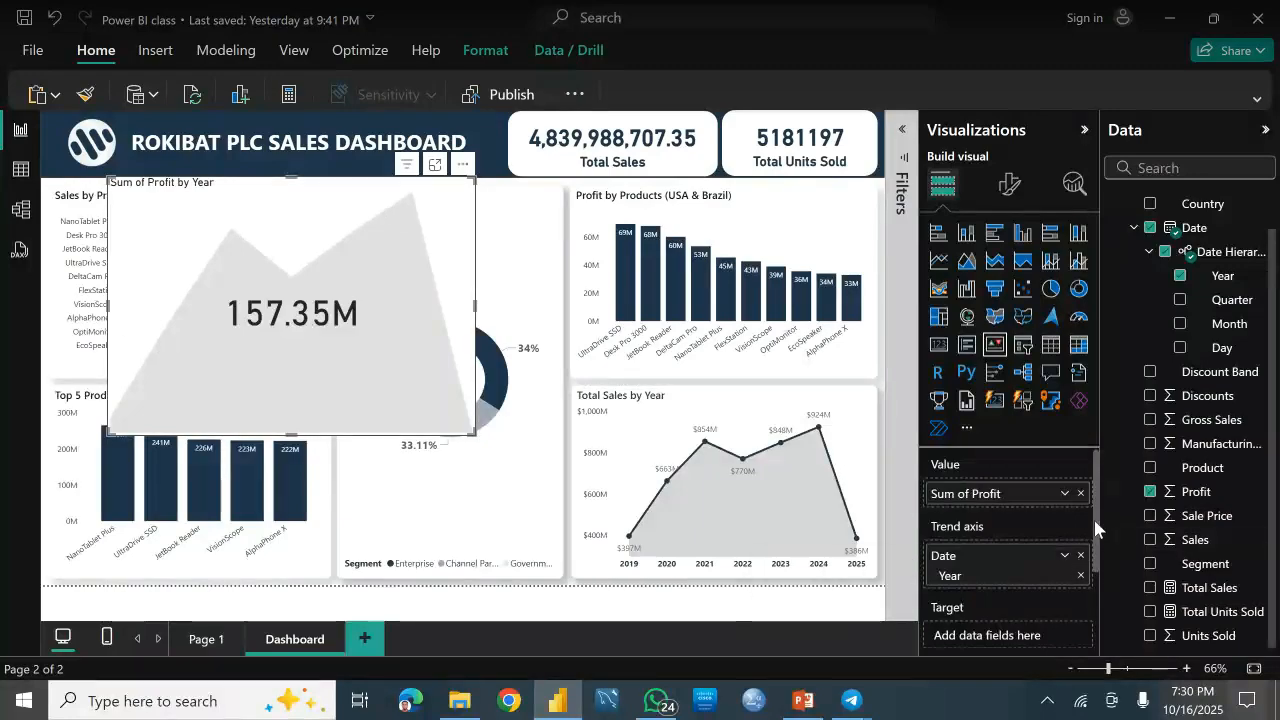
pyautogui.moveTo(1095, 528); pyautogui.dragTo(1099, 569)
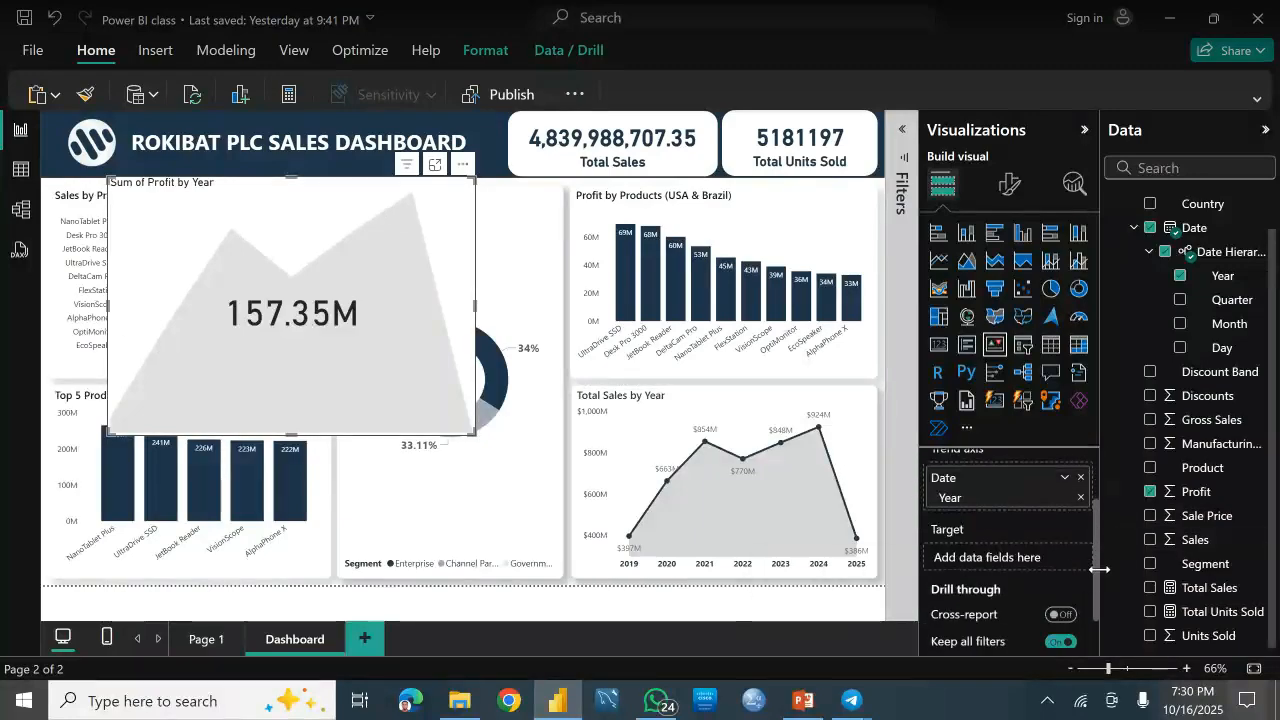
# Step: Add a new blank measure to the Financial_datasets table
pyautogui.click(240, 52)
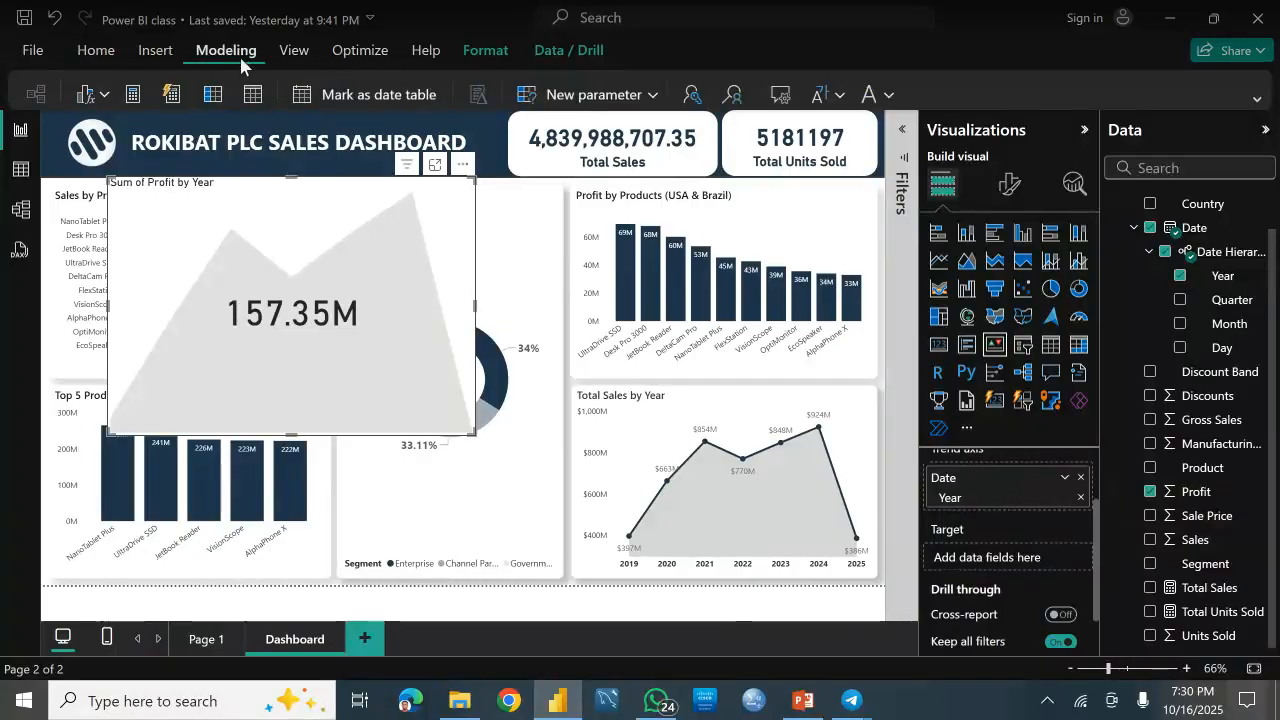
pyautogui.click(132, 94)
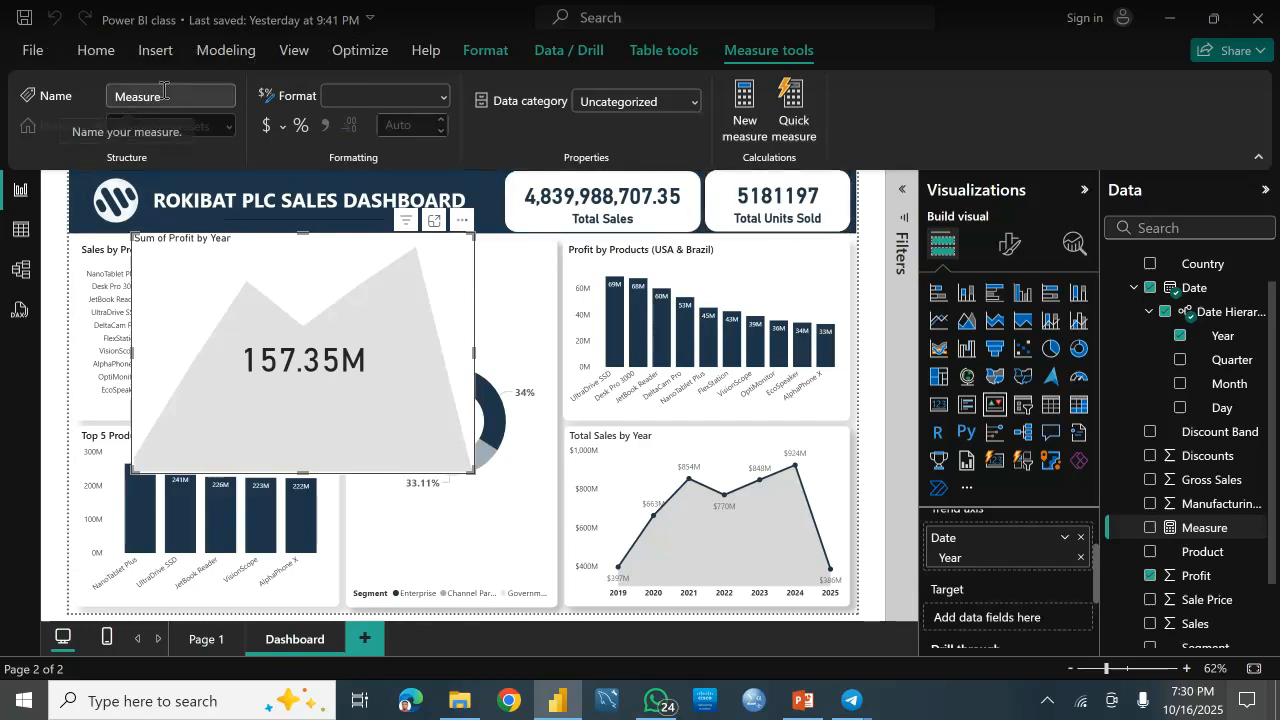
pyautogui.click(663, 52)
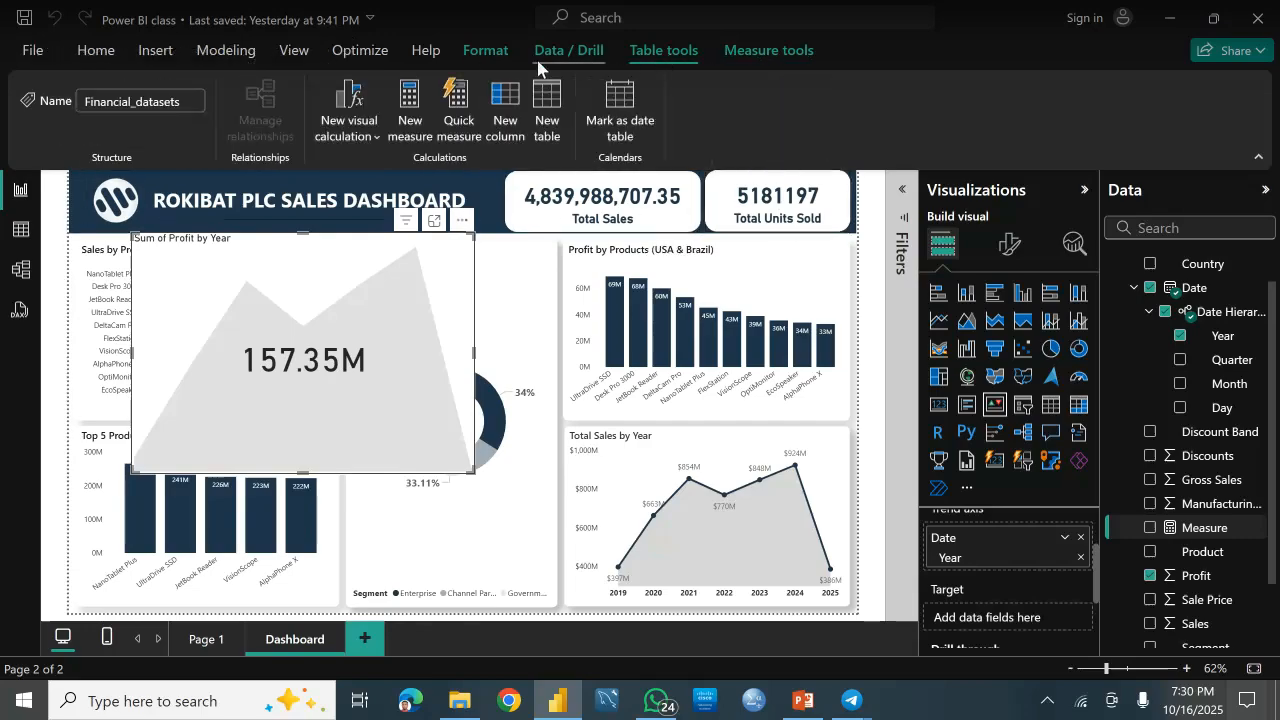
pyautogui.click(503, 48)
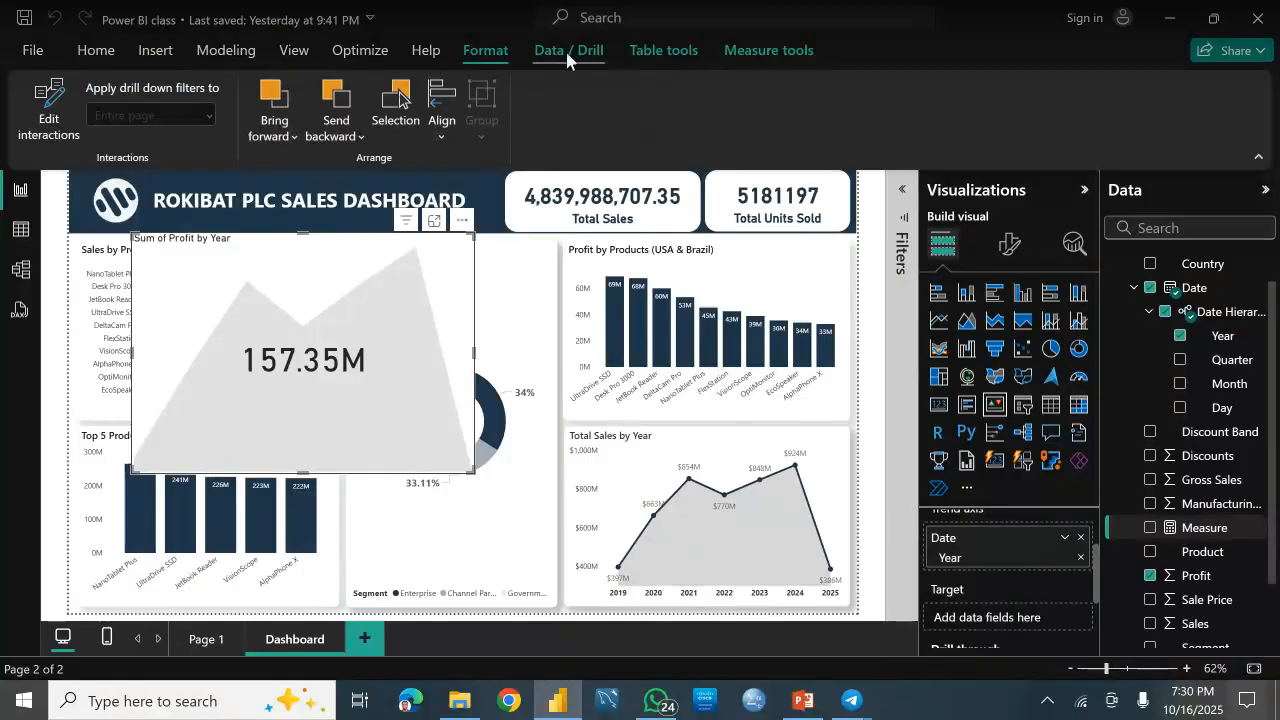
pyautogui.click(661, 48)
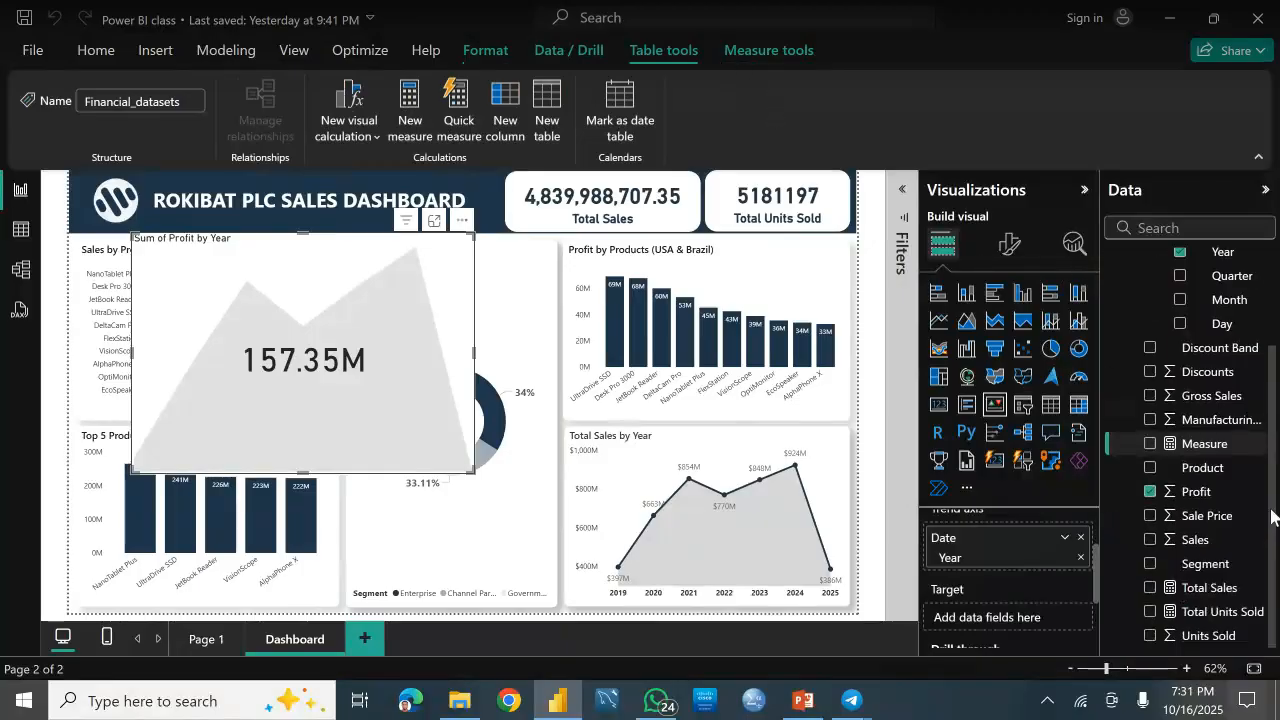
pyautogui.scroll(-2, 1255, 420)
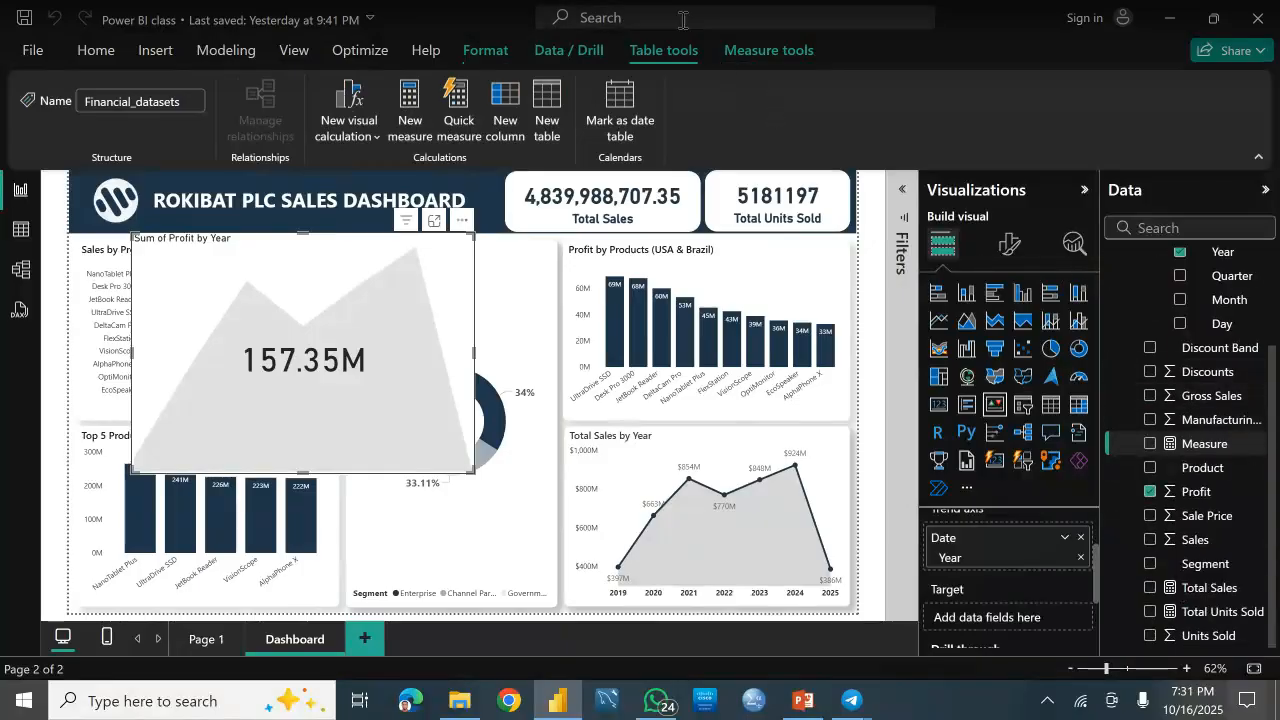
# Step: Start a quick measure that uses the Year-to-date total calculation
pyautogui.click(730, 48)
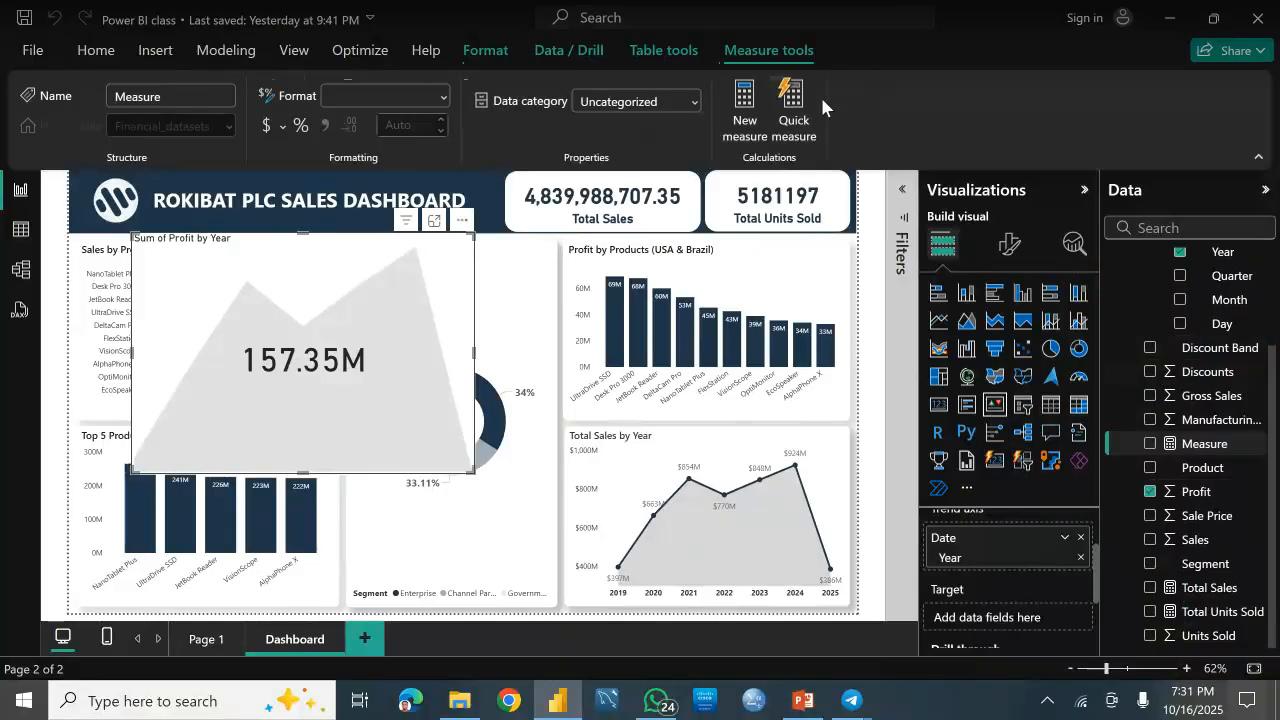
pyautogui.click(792, 105)
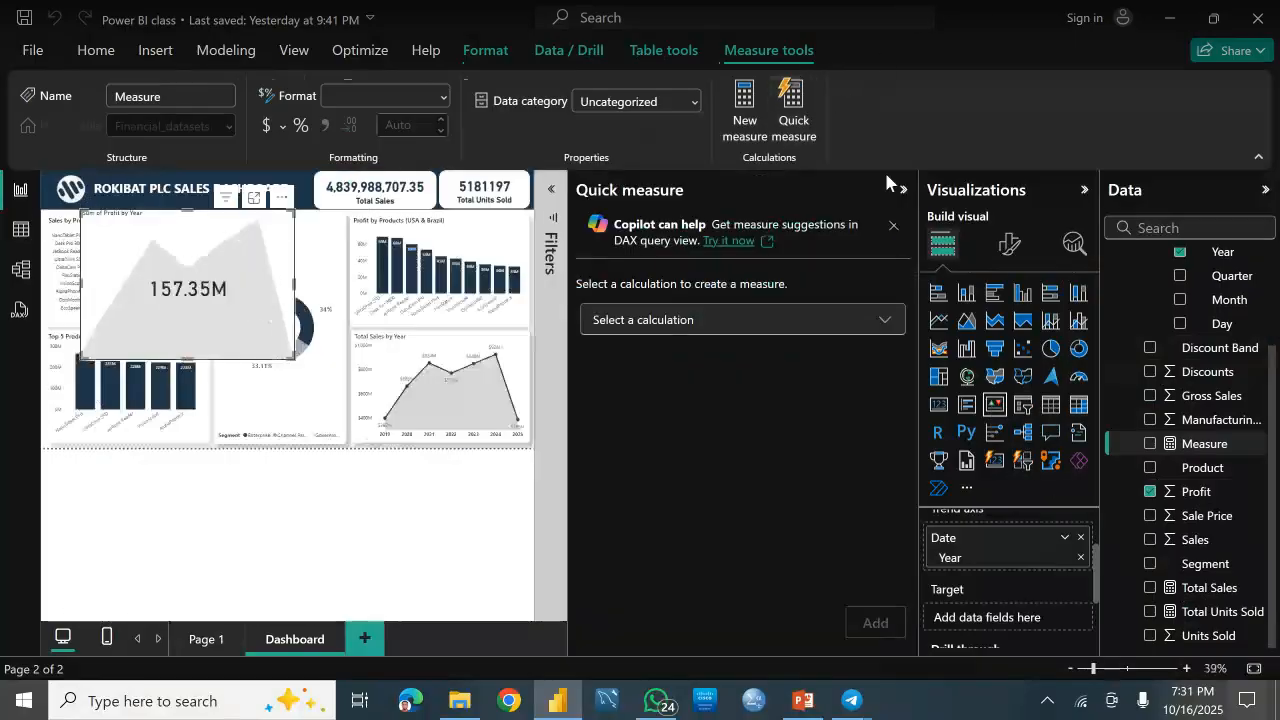
pyautogui.click(729, 322)
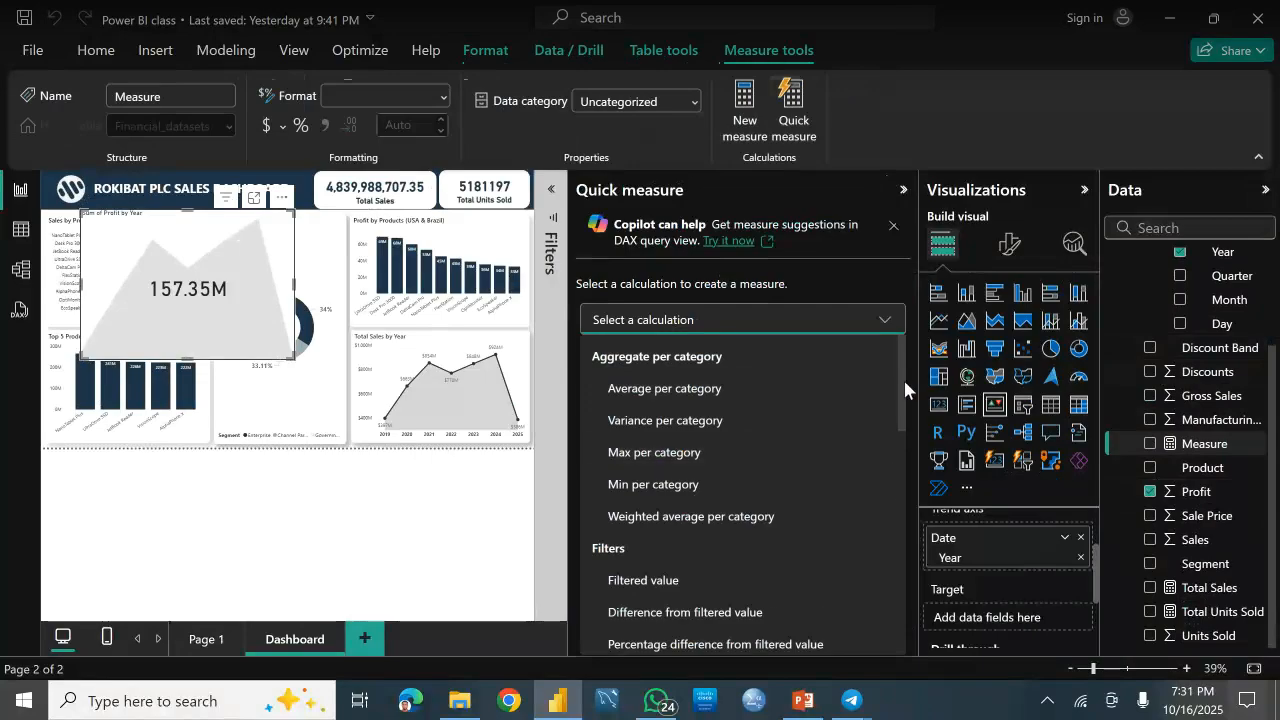
pyautogui.moveTo(904, 388); pyautogui.dragTo(897, 467)
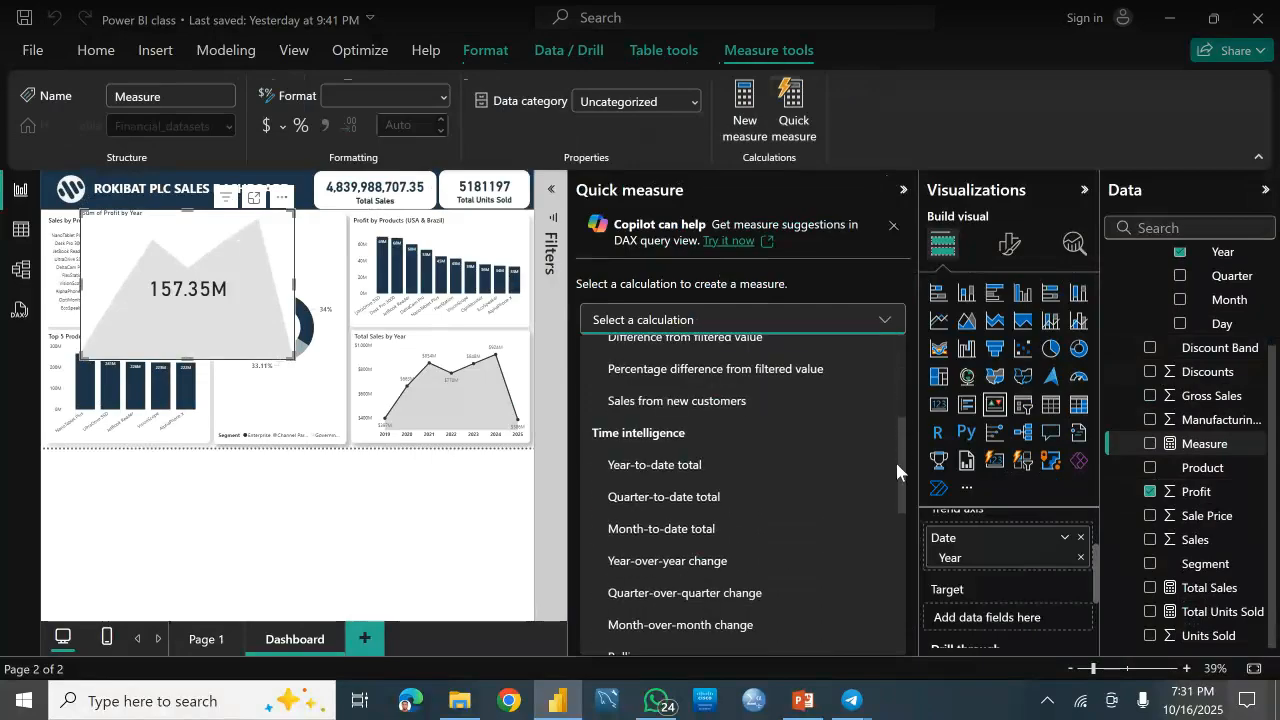
pyautogui.click(669, 479)
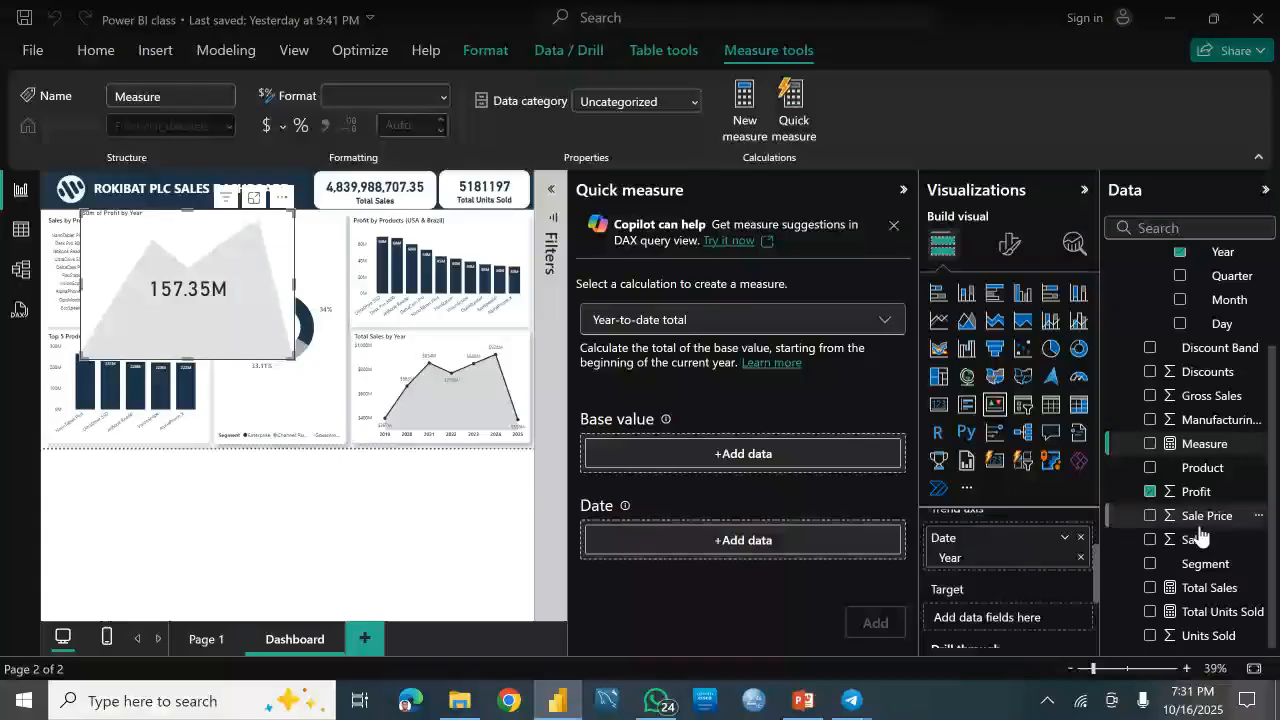
# Step: Set Sales as the quick measure's base value and Date as its date field, and add it to the model
pyautogui.moveTo(1203, 541); pyautogui.dragTo(729, 465)
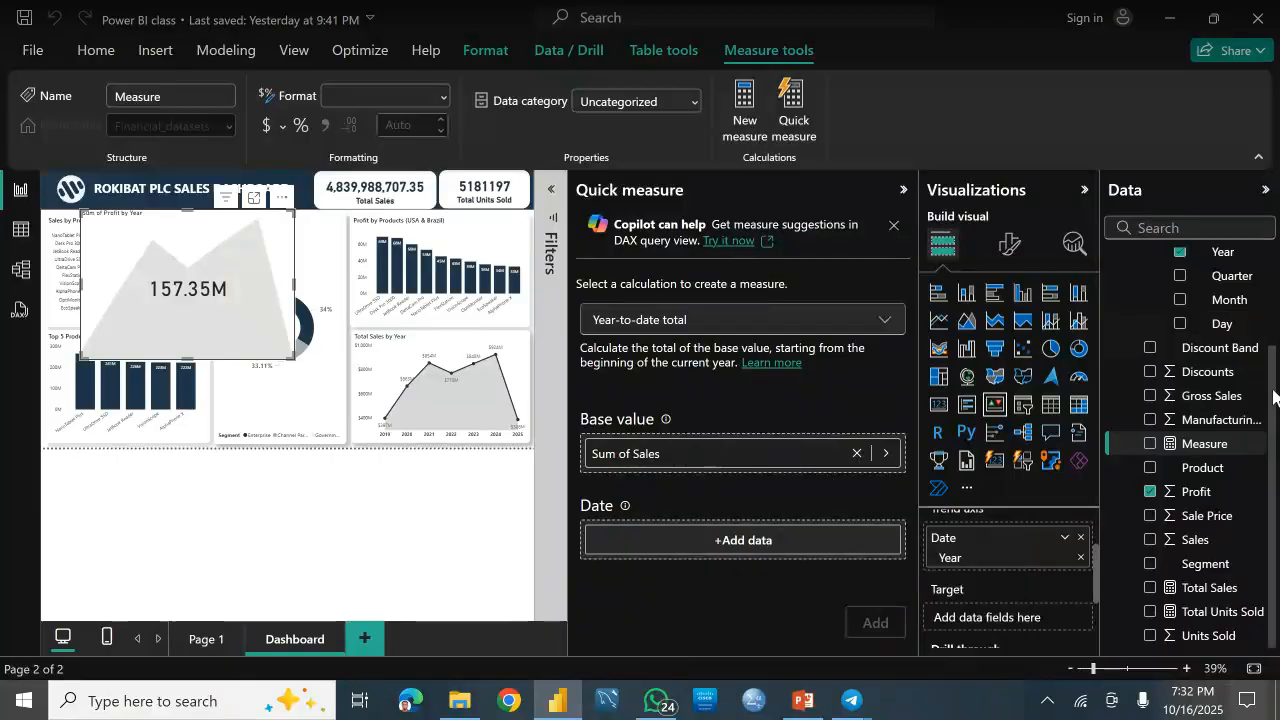
pyautogui.moveTo(1274, 398); pyautogui.dragTo(762, 543)
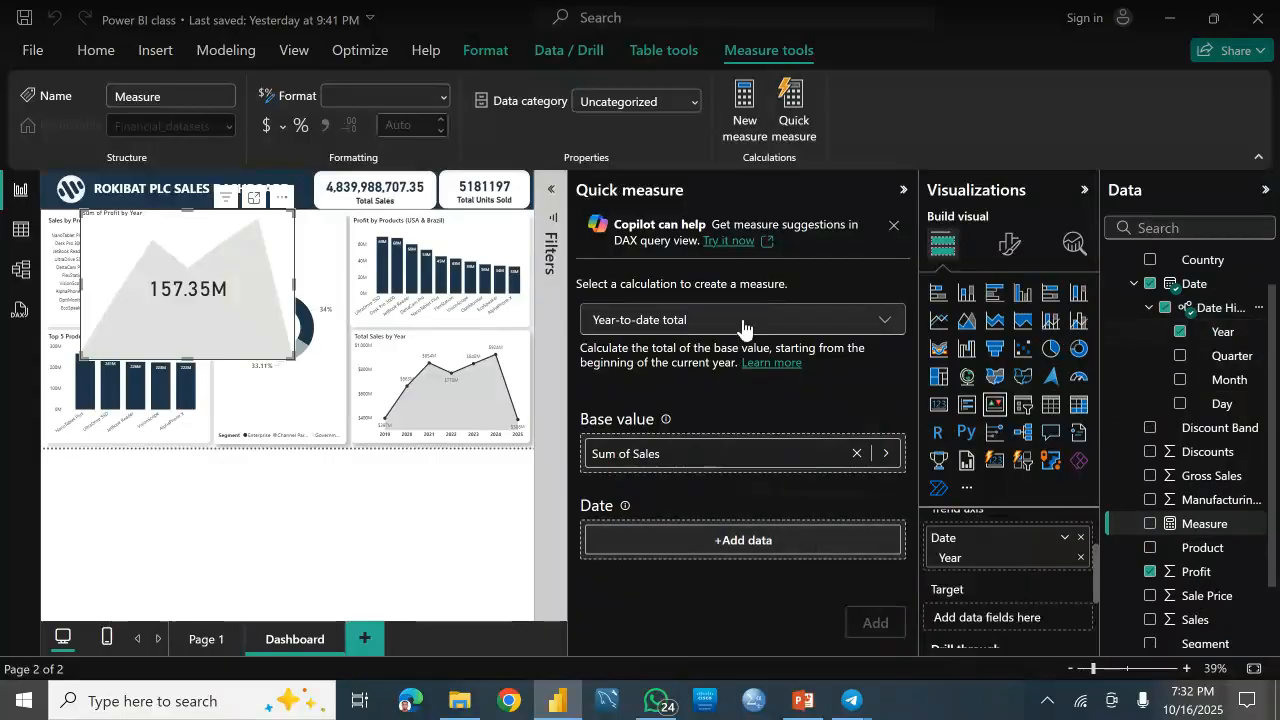
pyautogui.click(819, 548)
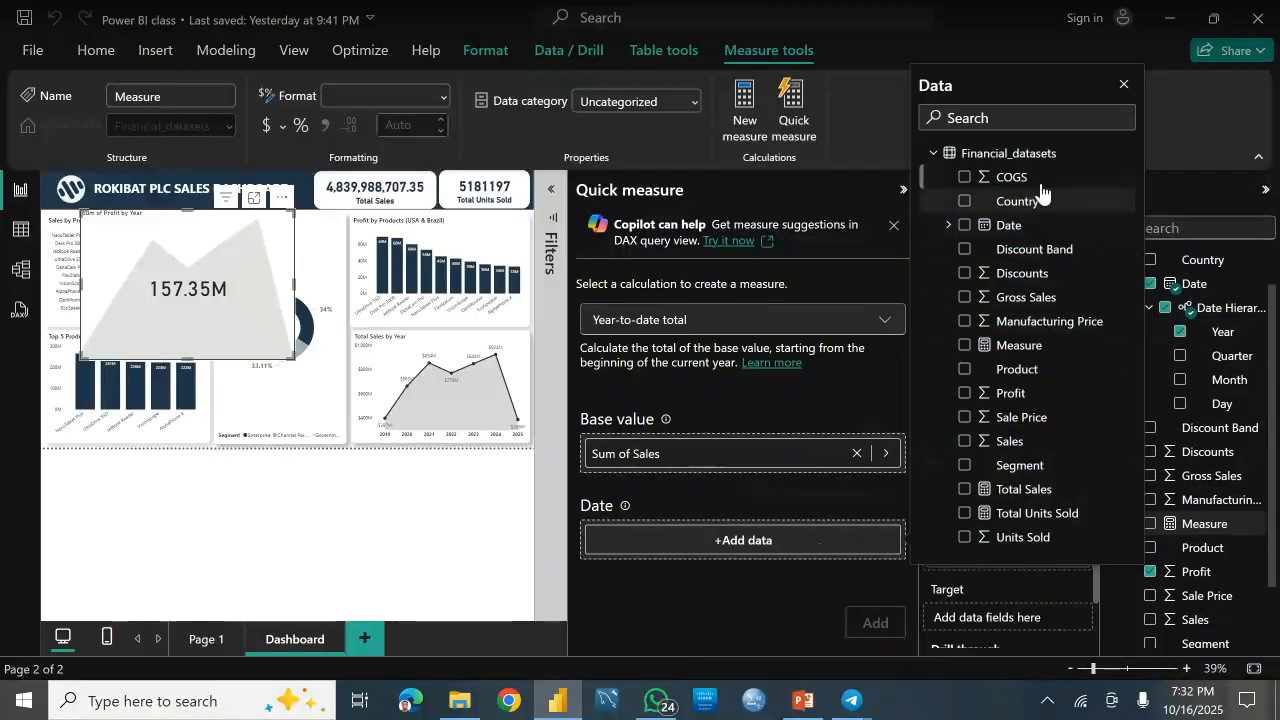
pyautogui.click(963, 225)
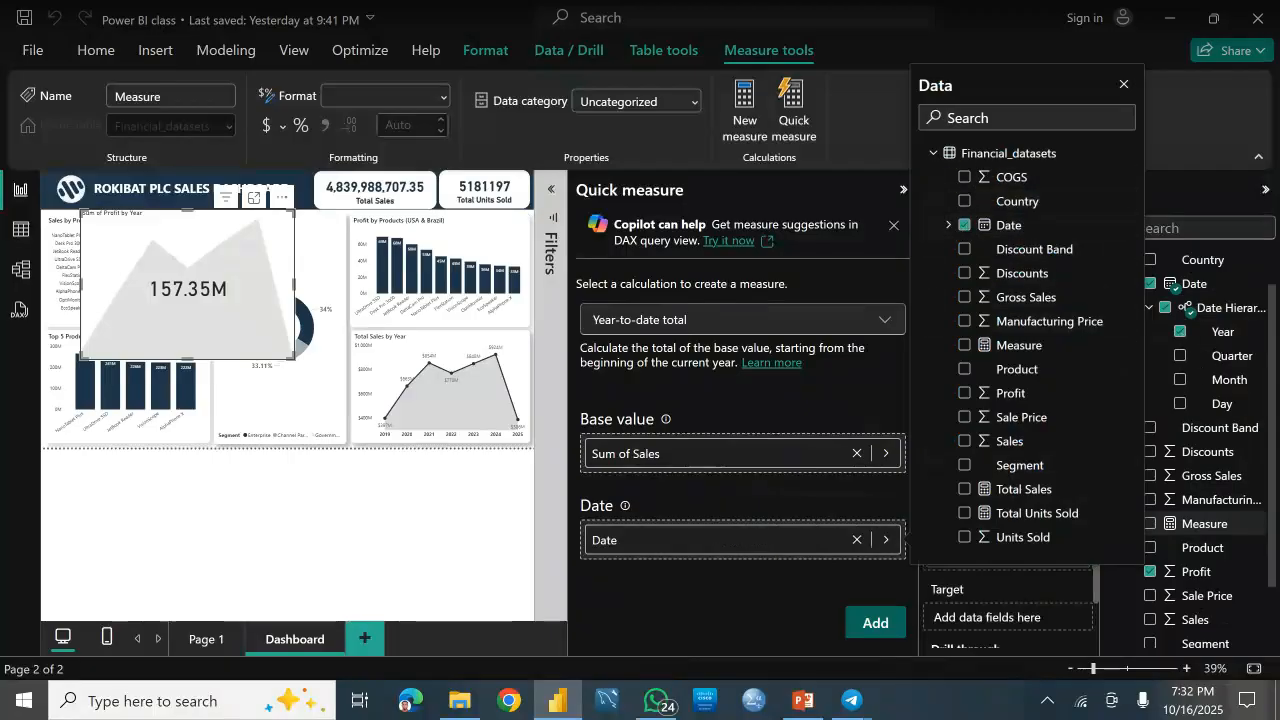
pyautogui.click(878, 624)
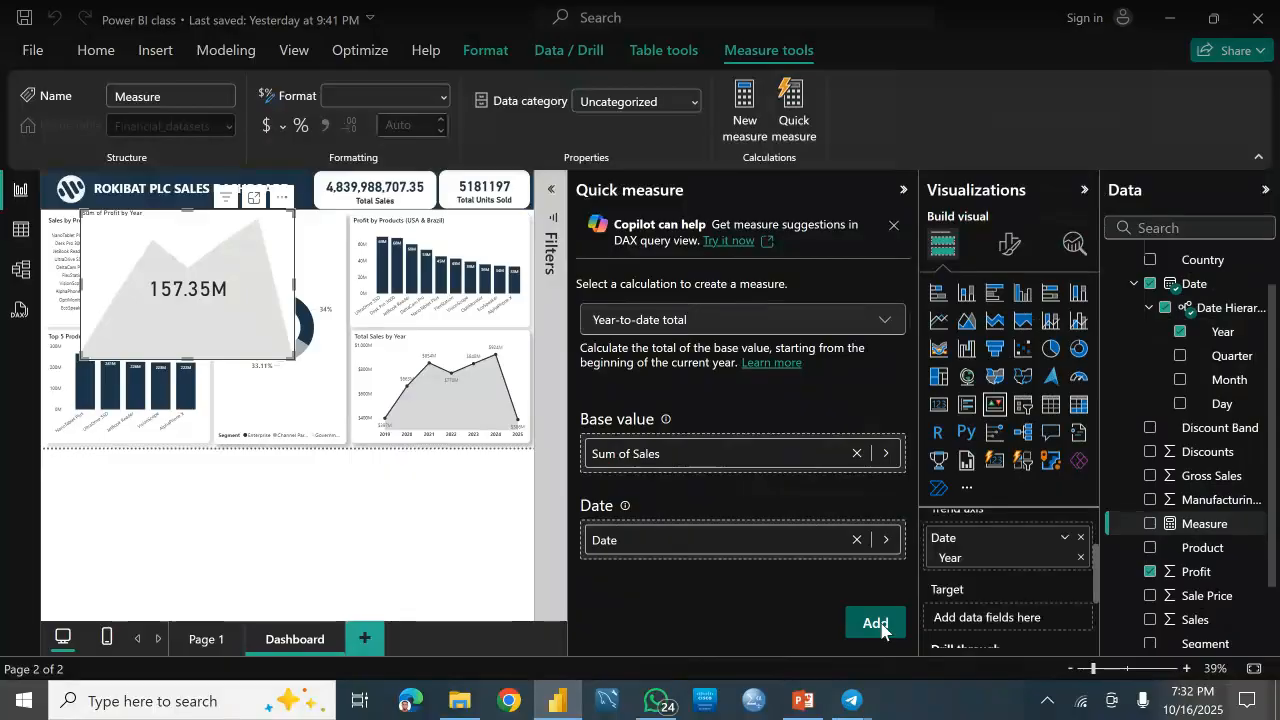
pyautogui.click(876, 624)
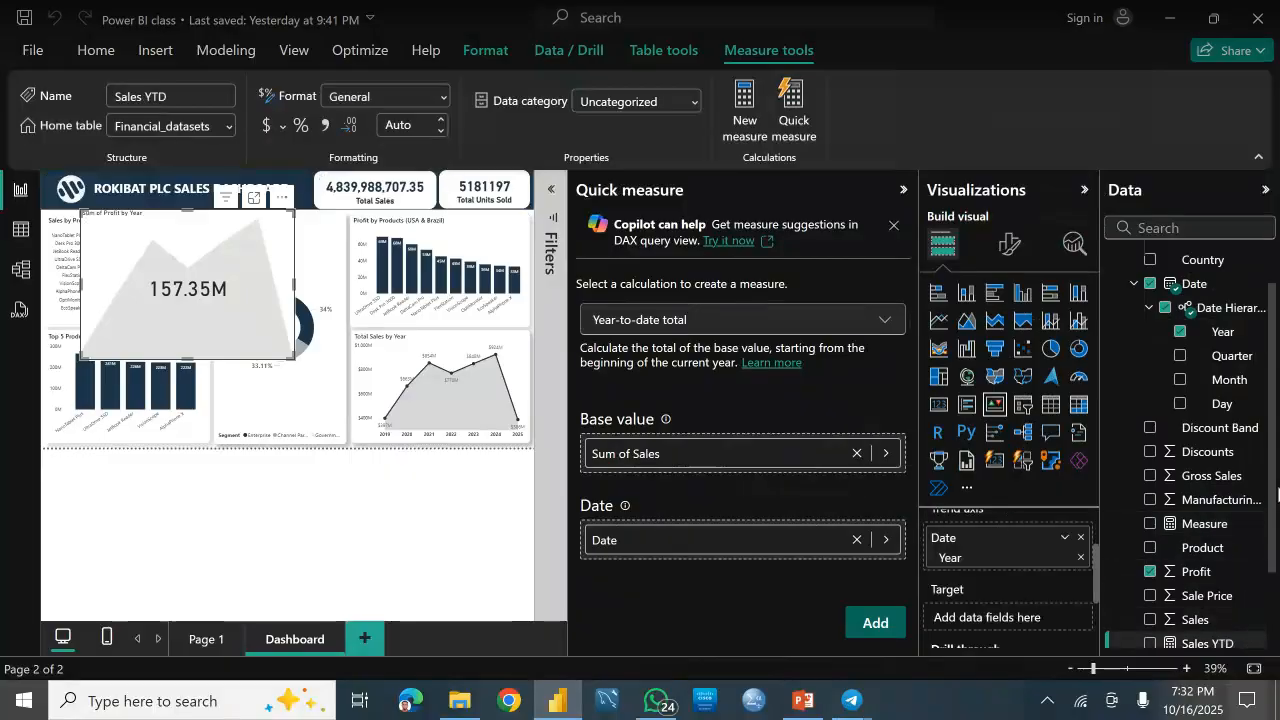
# Step: Close the quick measure setup and assign Sales YTD as the KPI visual's target
pyautogui.moveTo(1276, 490); pyautogui.dragTo(1268, 571)
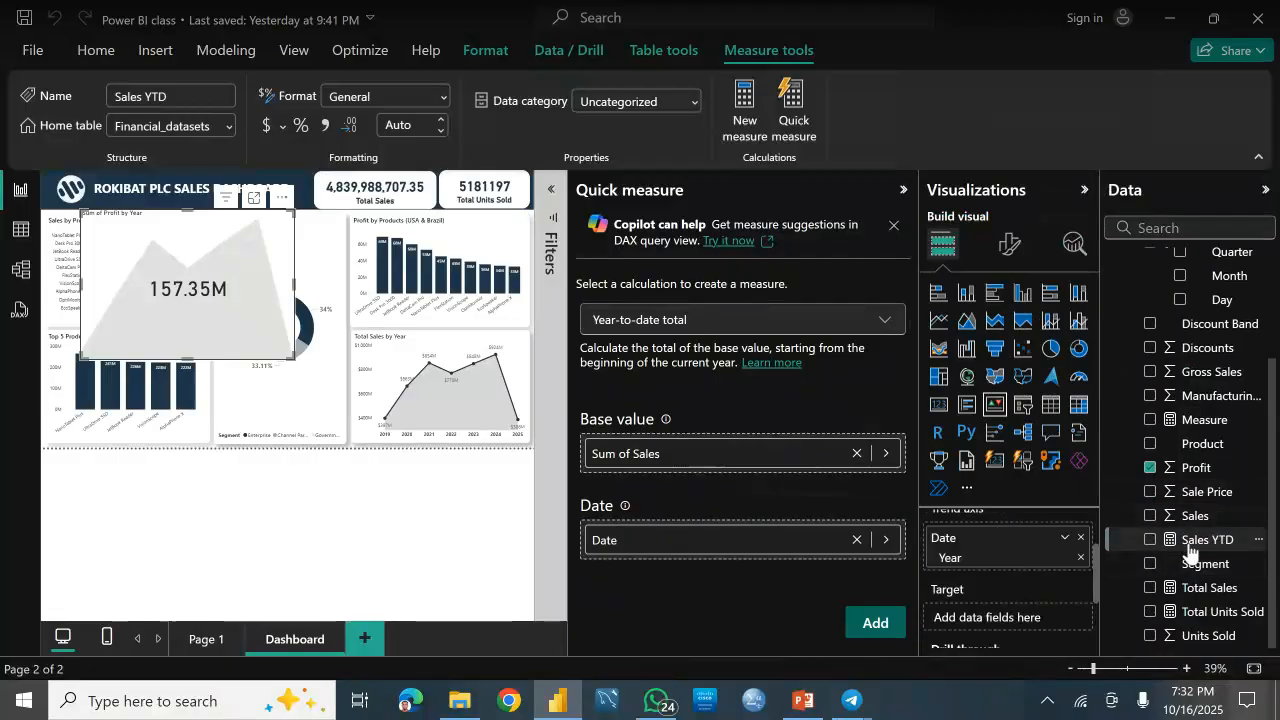
pyautogui.click(903, 191)
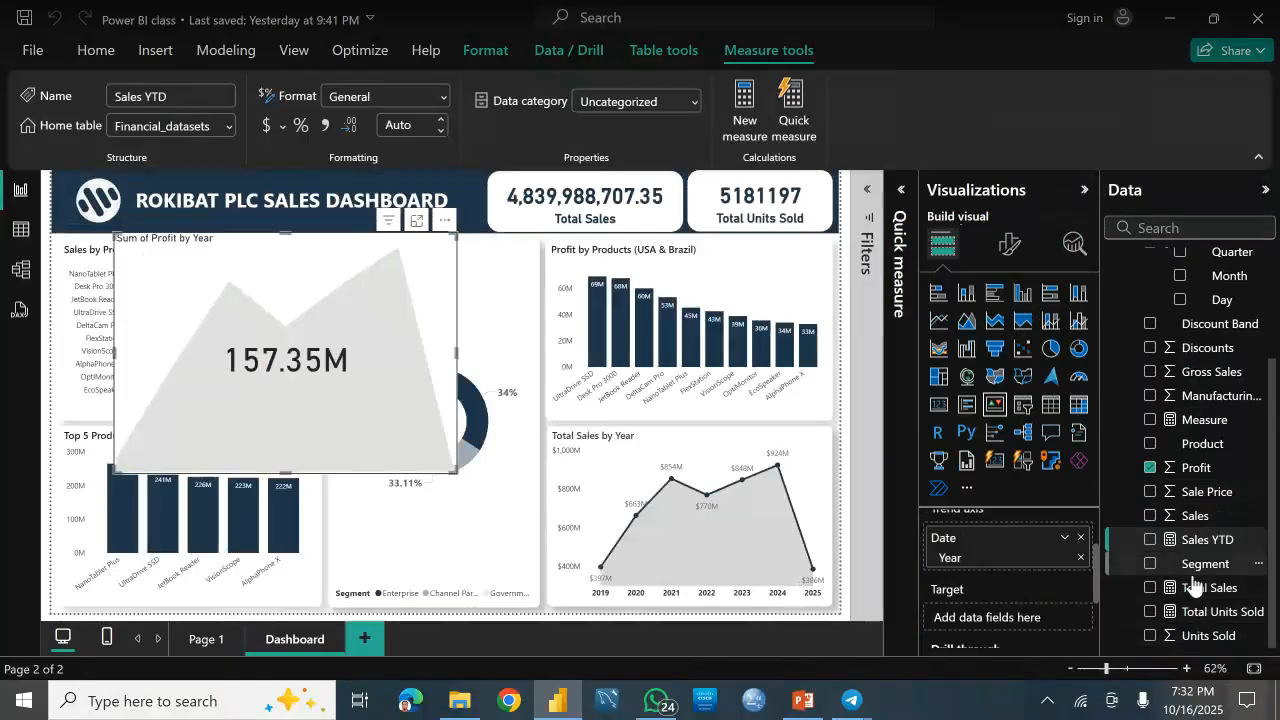
pyautogui.moveTo(1202, 547); pyautogui.dragTo(978, 618)
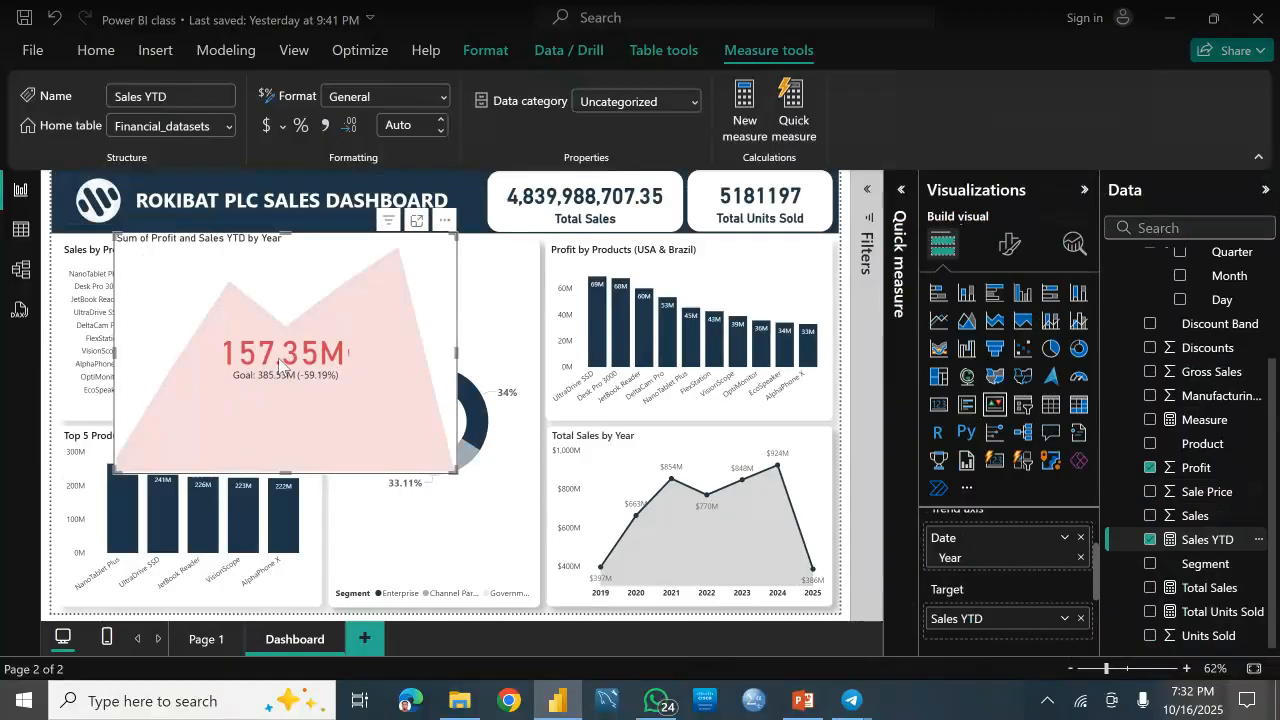
# Step: Examine the KPI visual's formatting options, including the target label's values and distance-to-goal style, direction and font settings
pyautogui.click(1006, 251)
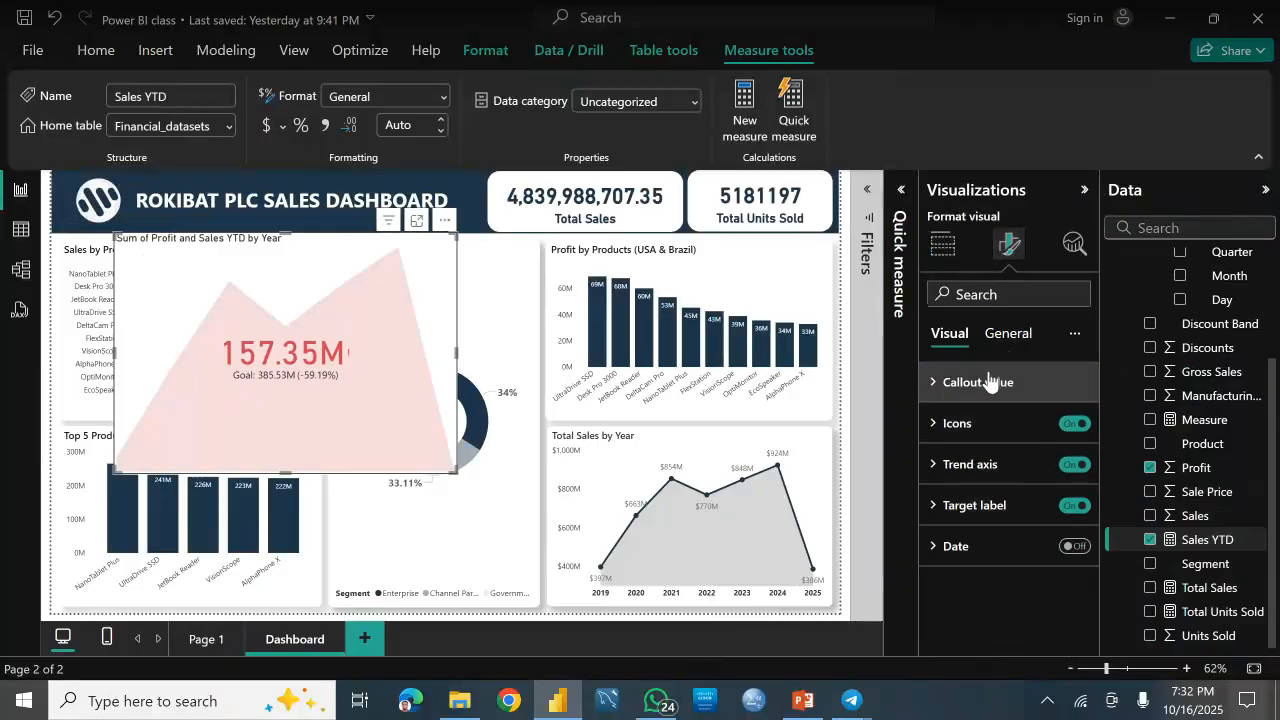
pyautogui.click(977, 438)
pyautogui.click(944, 424)
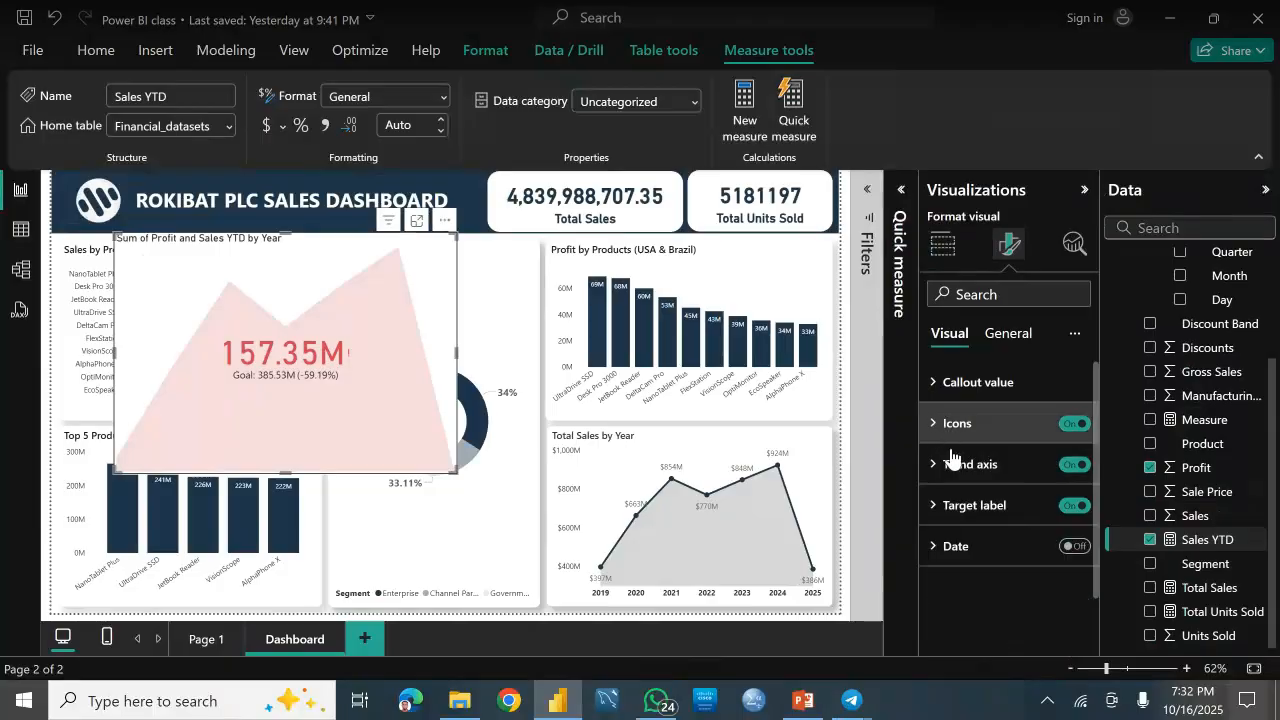
pyautogui.click(1000, 506)
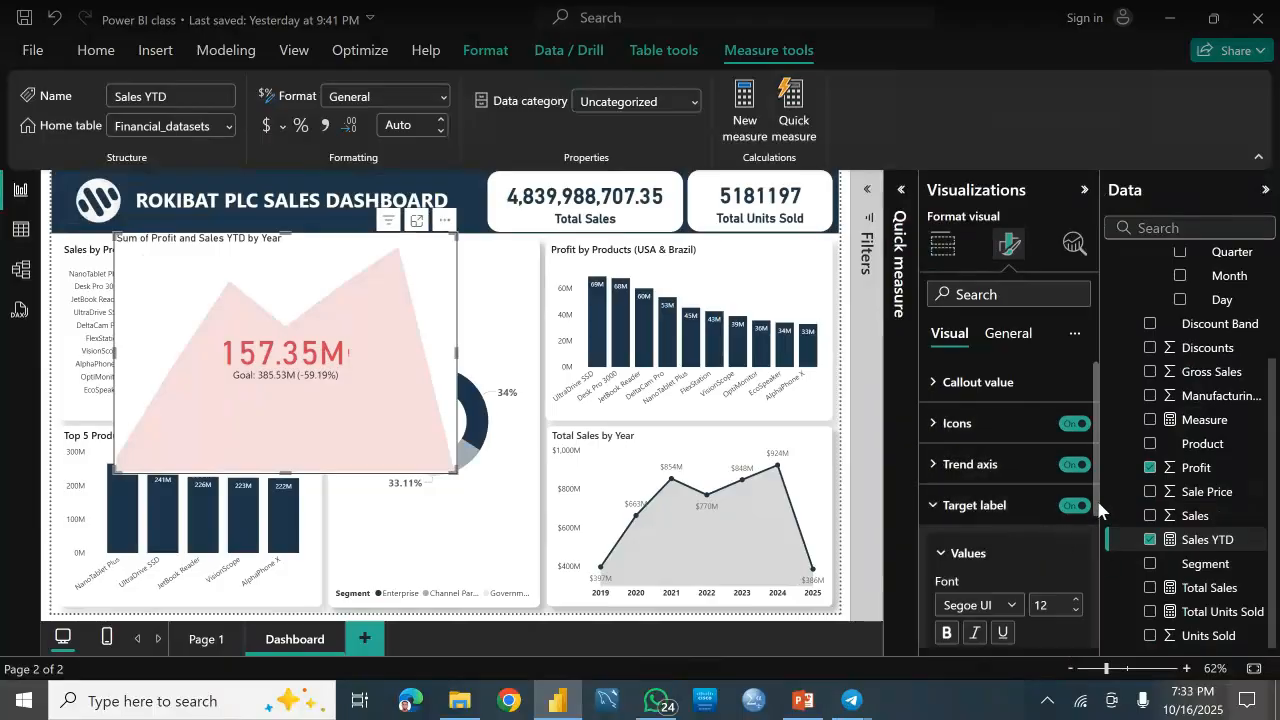
pyautogui.scroll(-5, 1098, 510)
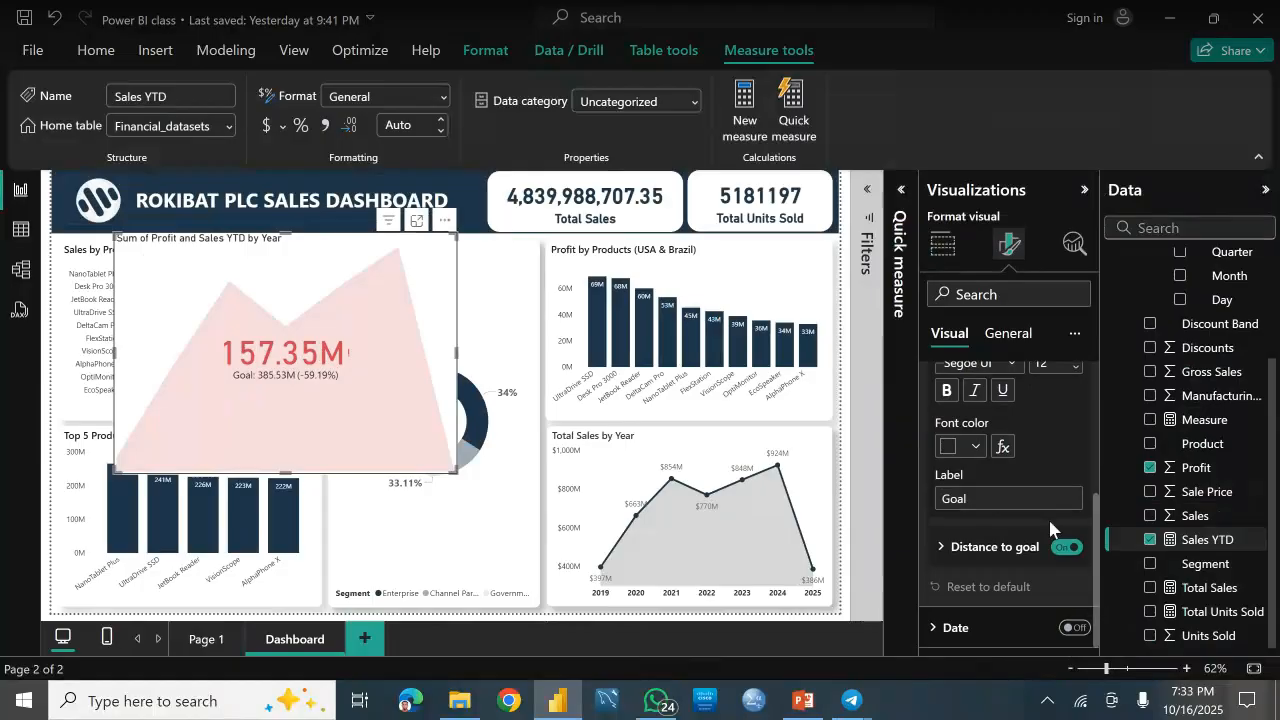
pyautogui.click(946, 548)
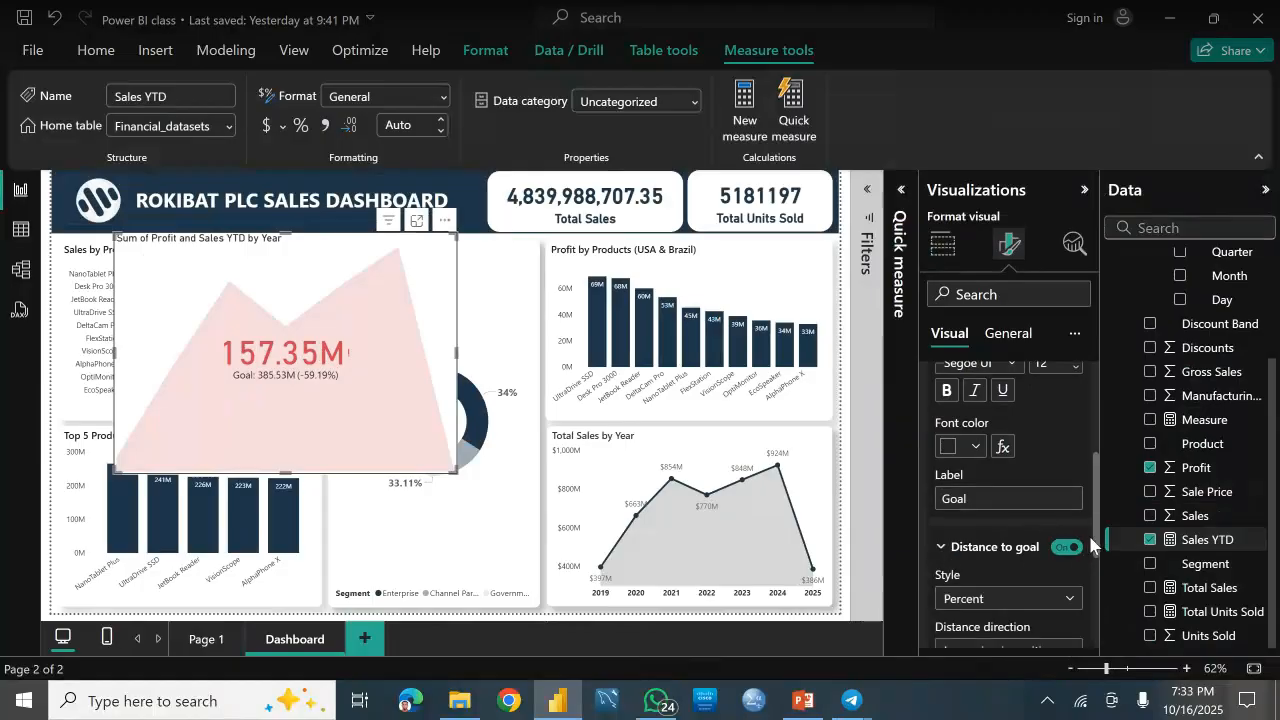
pyautogui.scroll(-2, 1097, 545)
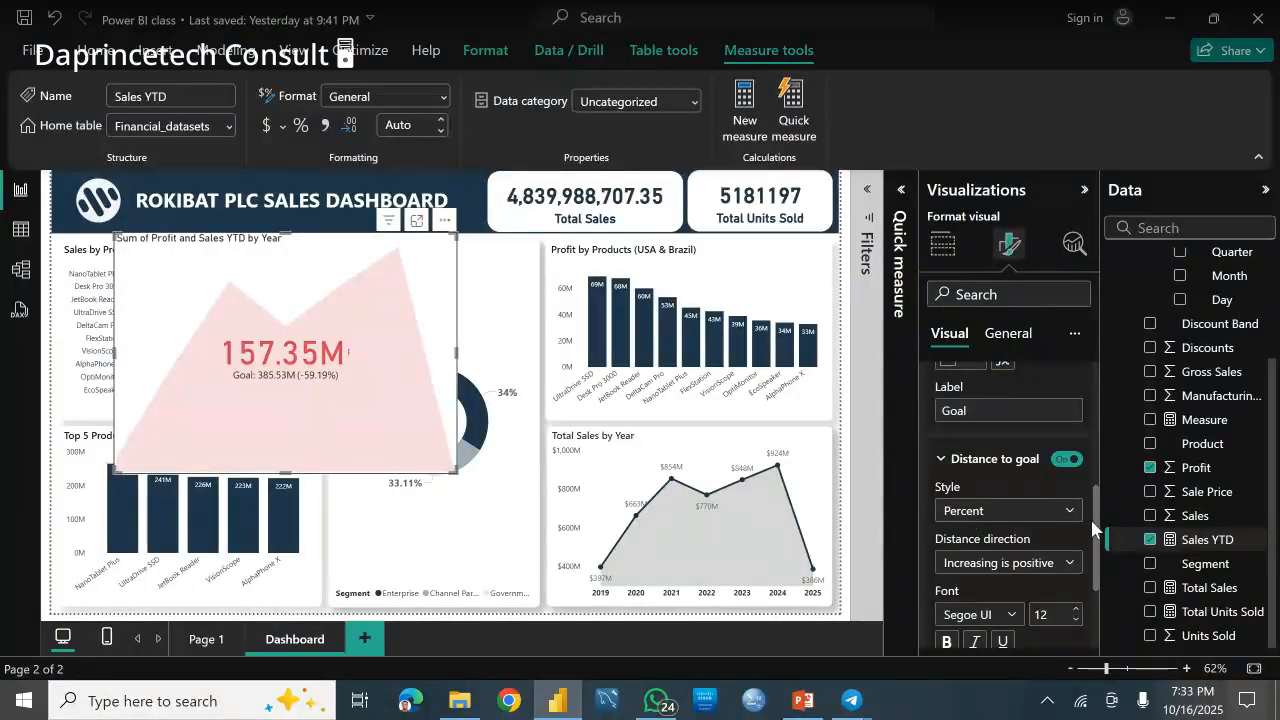
pyautogui.scroll(-3, 1085, 523)
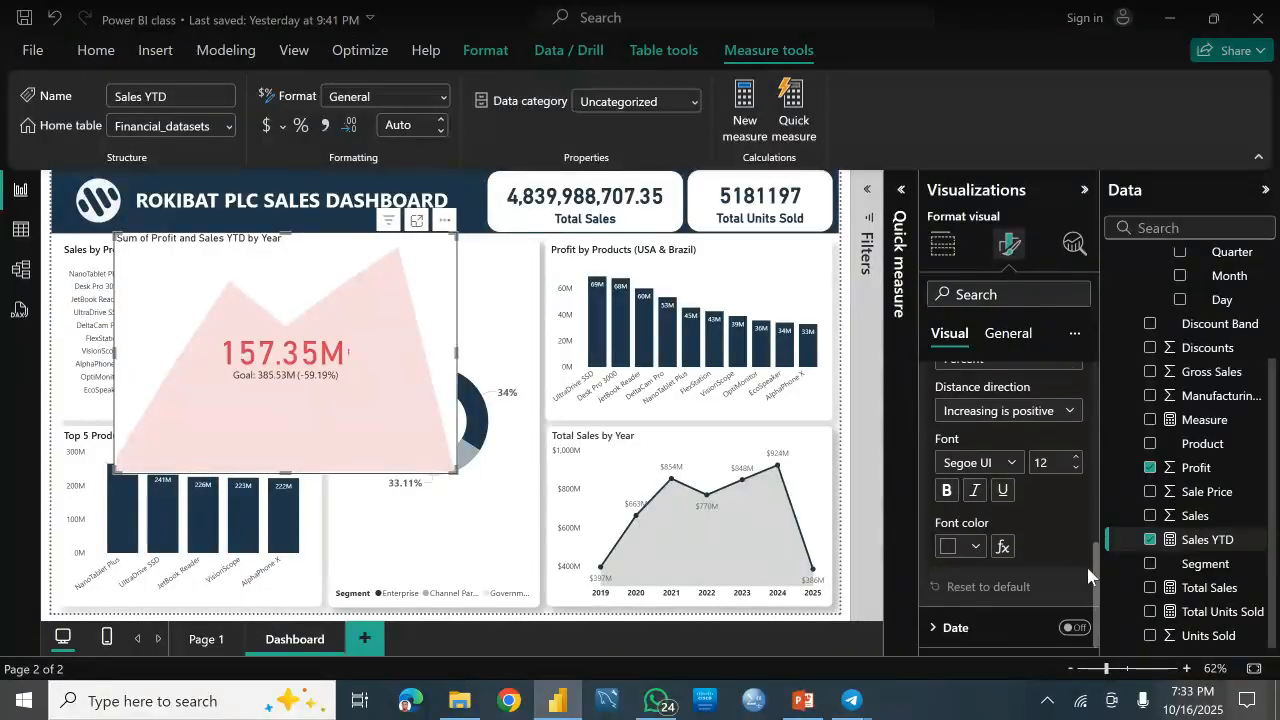
pyautogui.scroll(3, 1084, 547)
pyautogui.scroll(-3, 1095, 540)
# Step: Try the KPI visual's date display, restore it to off, and turn off the target label
pyautogui.click(1070, 628)
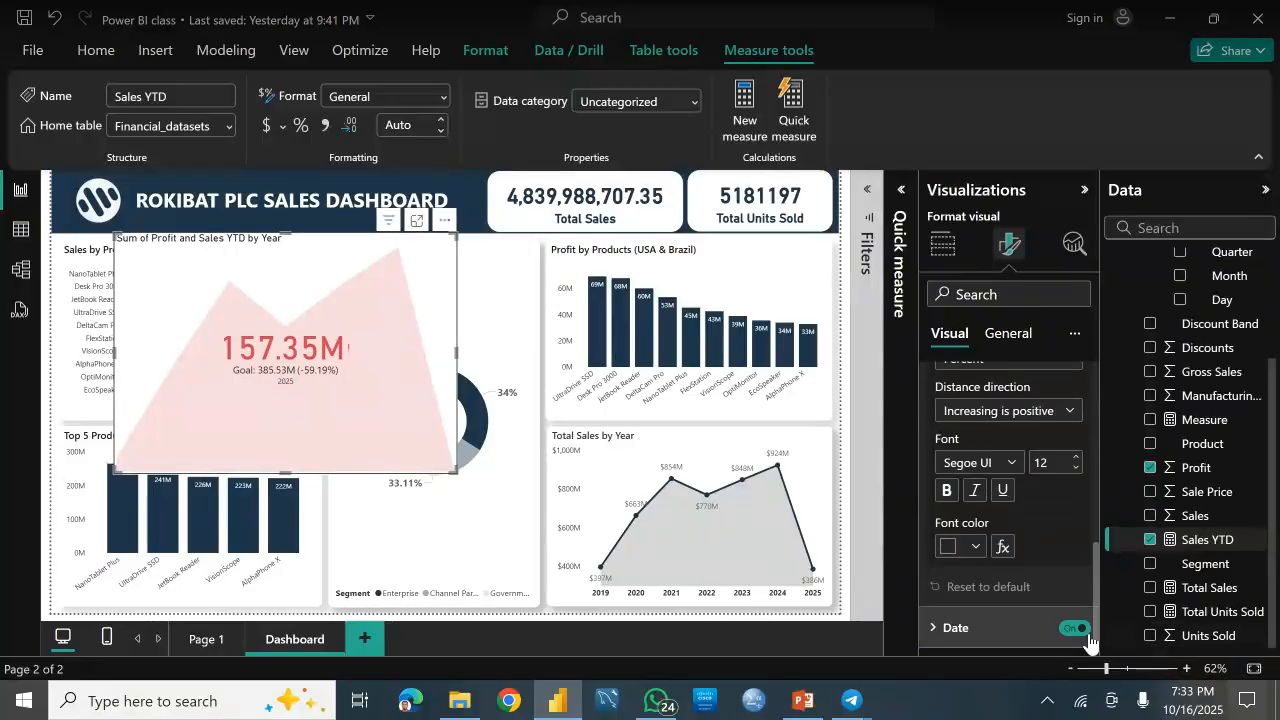
pyautogui.click(1084, 632)
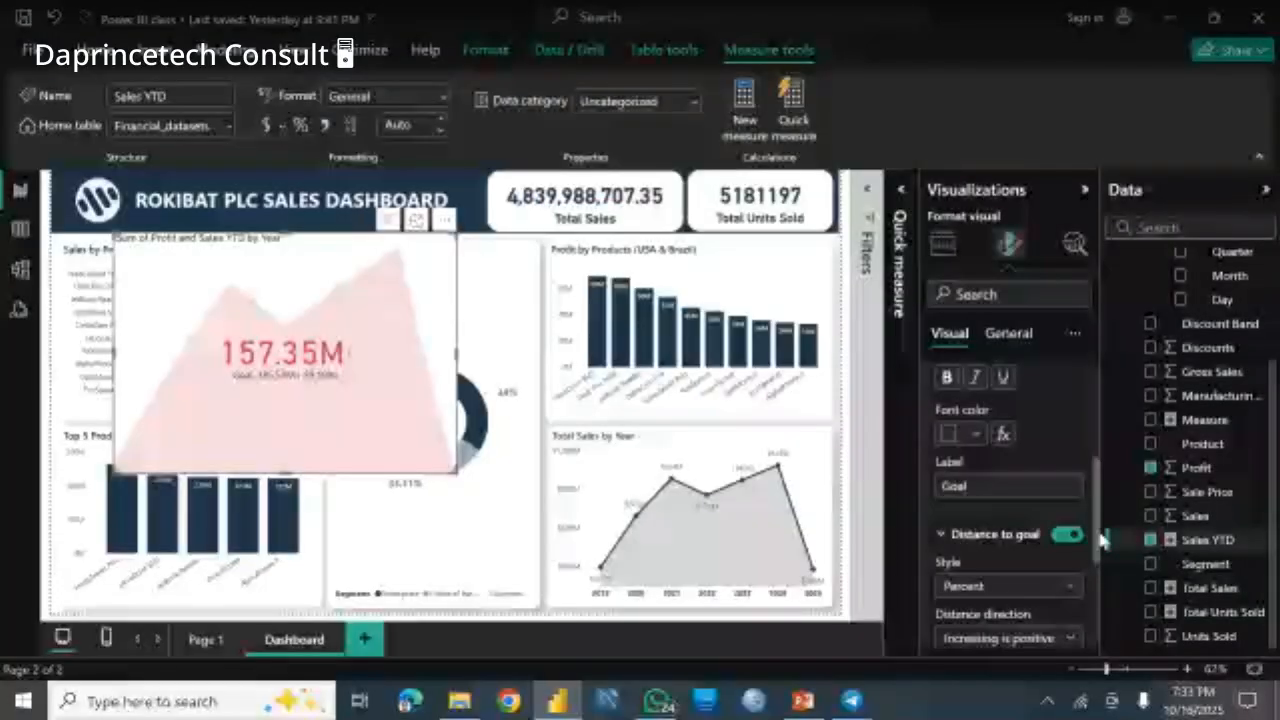
pyautogui.moveTo(1100, 540); pyautogui.dragTo(1103, 472)
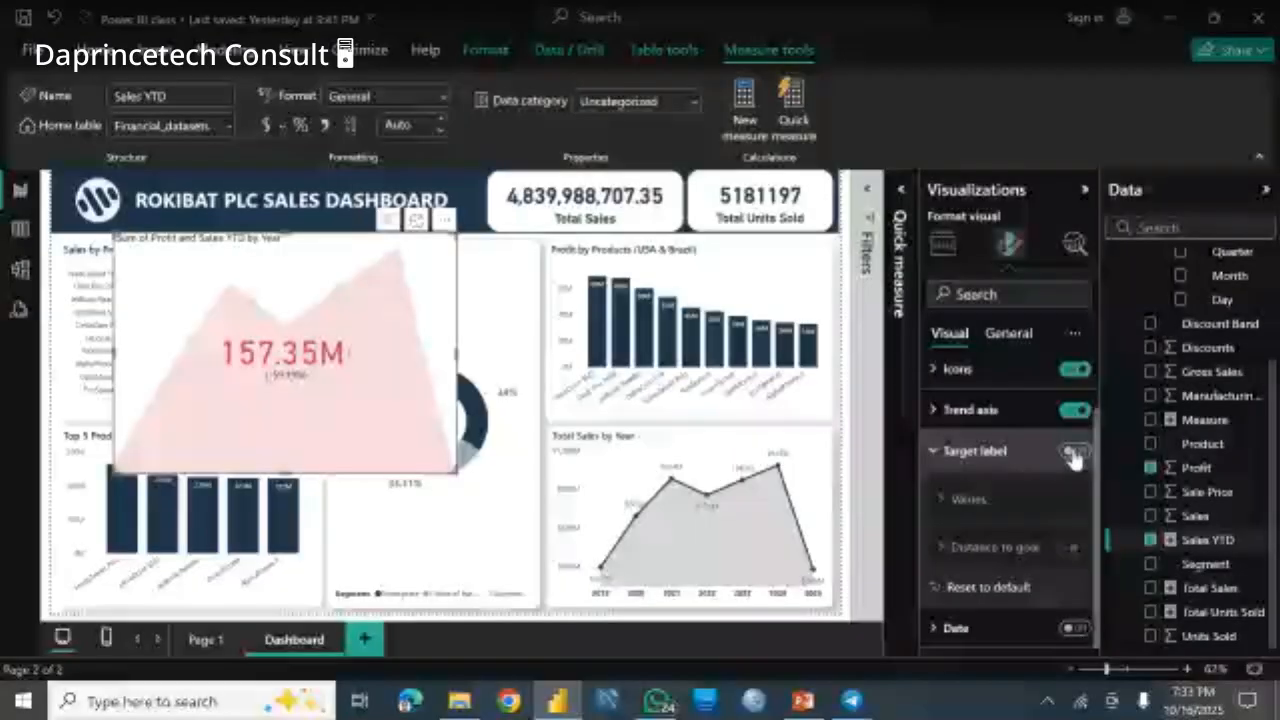
# Step: Try hiding the KPI visual's trend axis and icons, turning each one back on
pyautogui.click(1074, 412)
pyautogui.click(1074, 412)
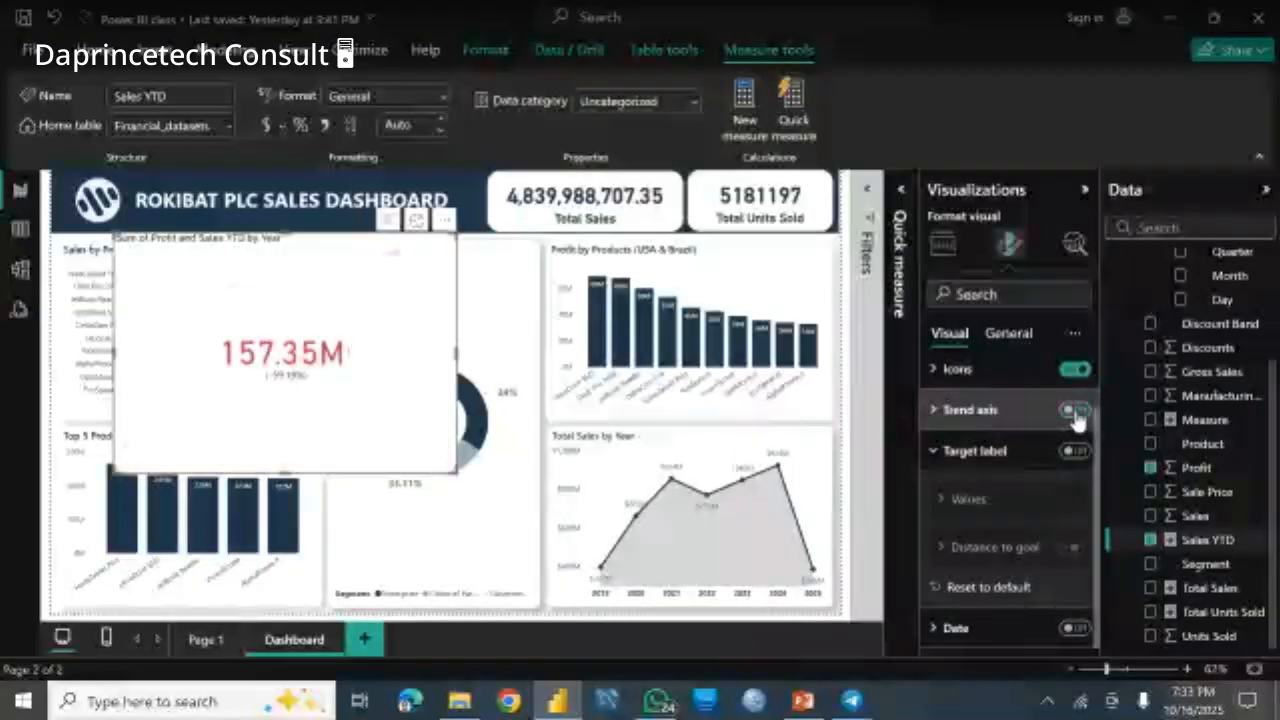
pyautogui.click(1076, 412)
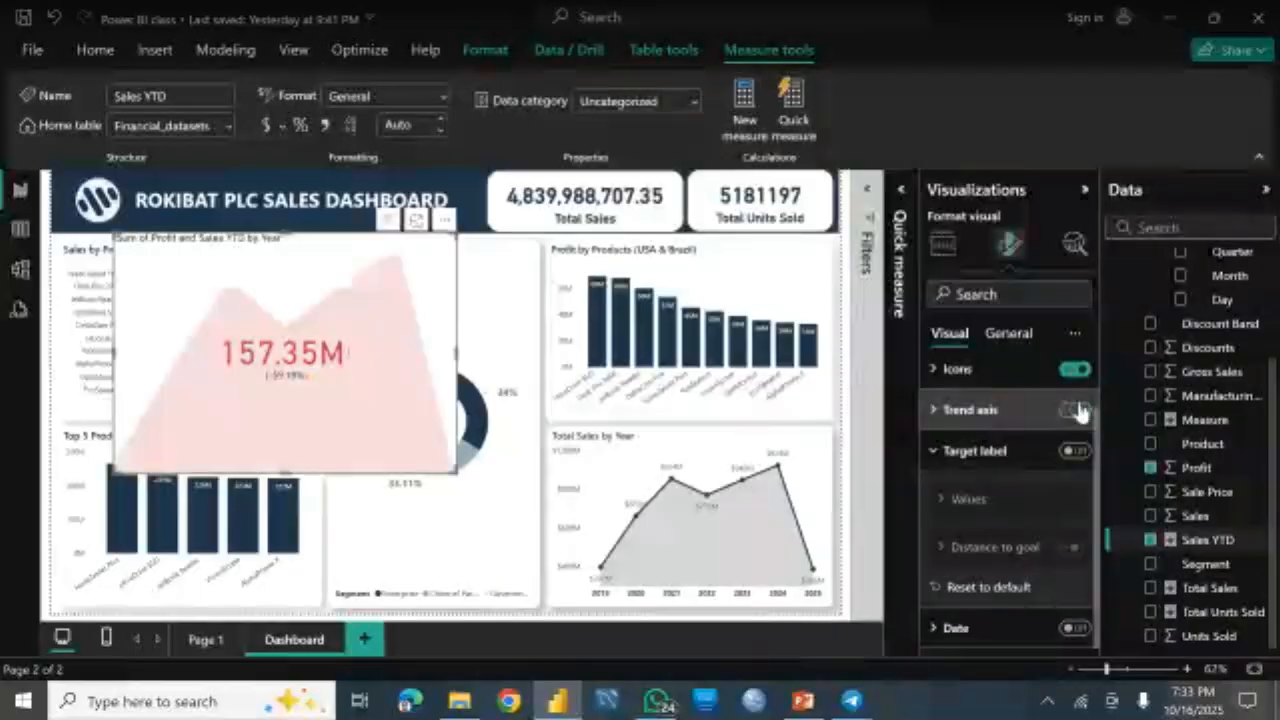
pyautogui.click(1075, 373)
pyautogui.scroll(1, 1075, 376)
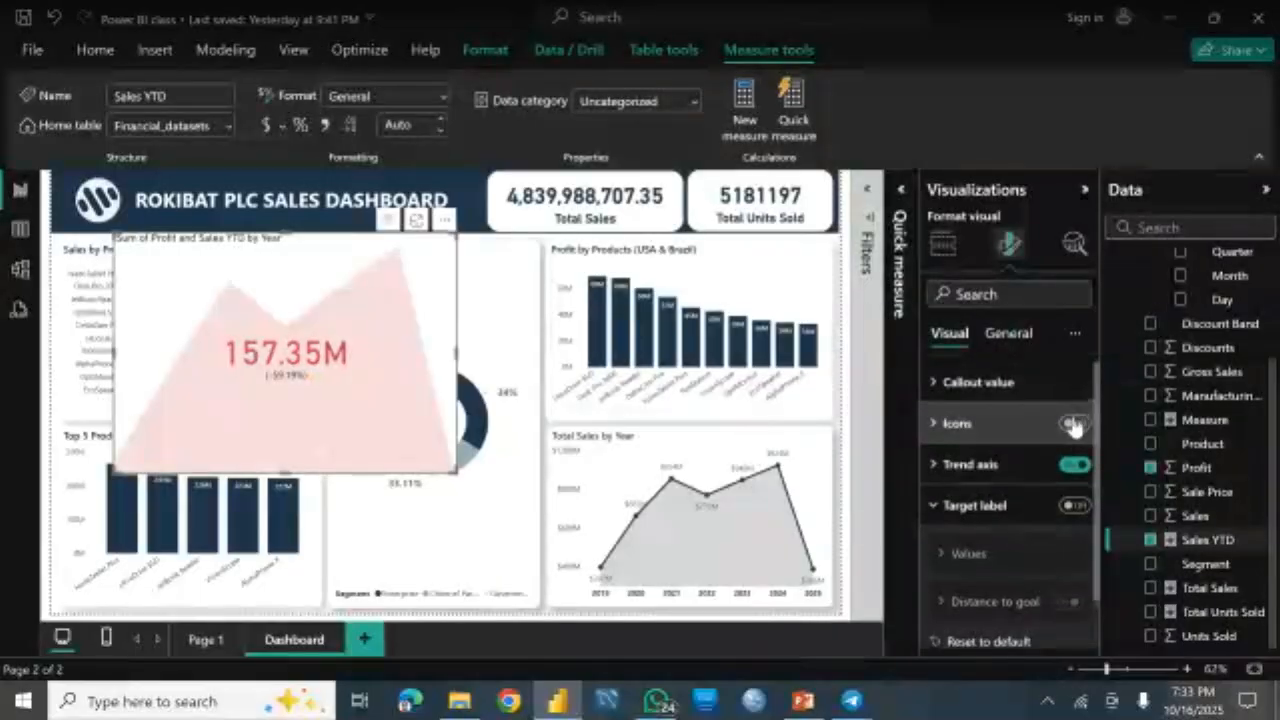
pyautogui.click(1073, 423)
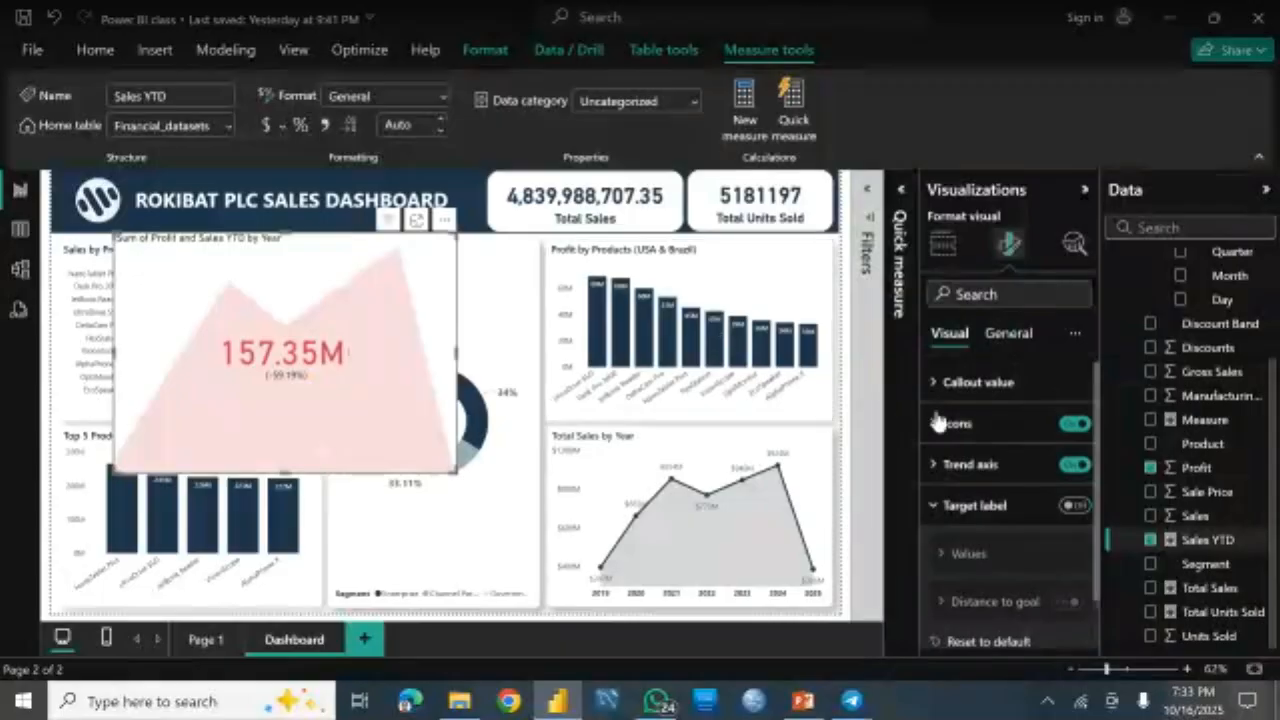
pyautogui.scroll(-1, 1080, 600)
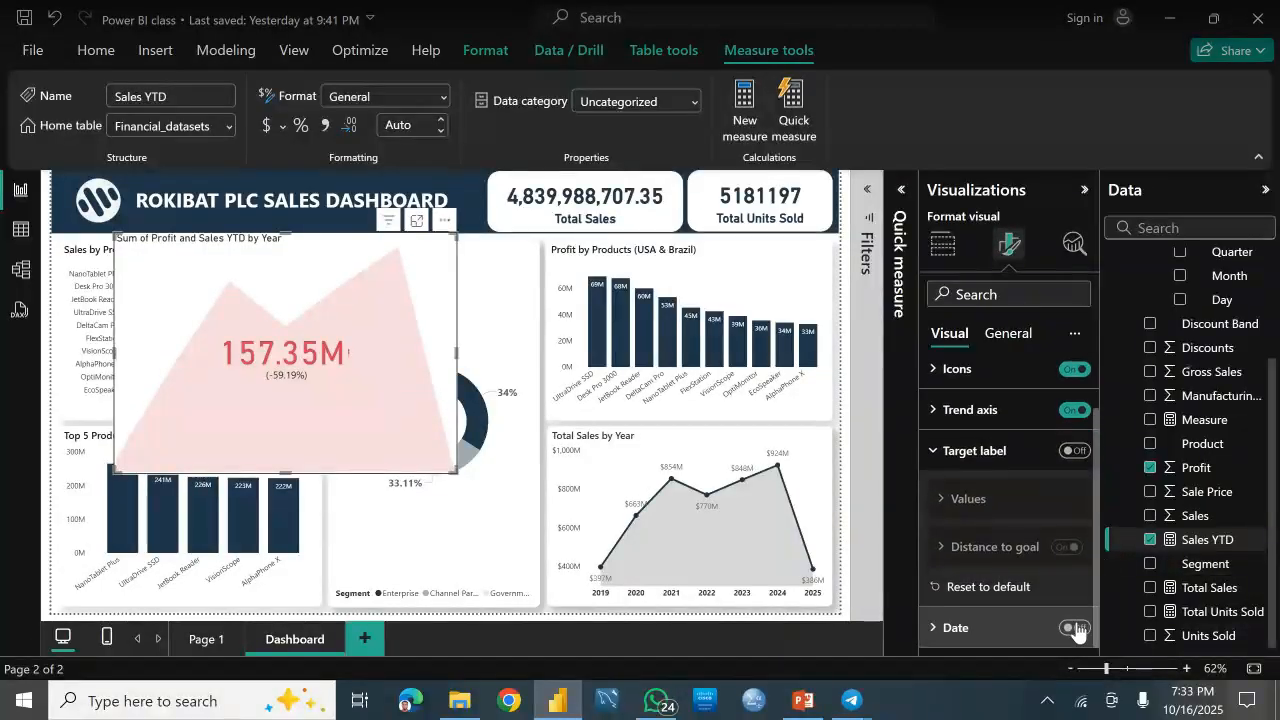
# Step: Enlarge the KPI visual on the dashboard canvas and turn its target label back on
pyautogui.scroll(1, 1090, 560)
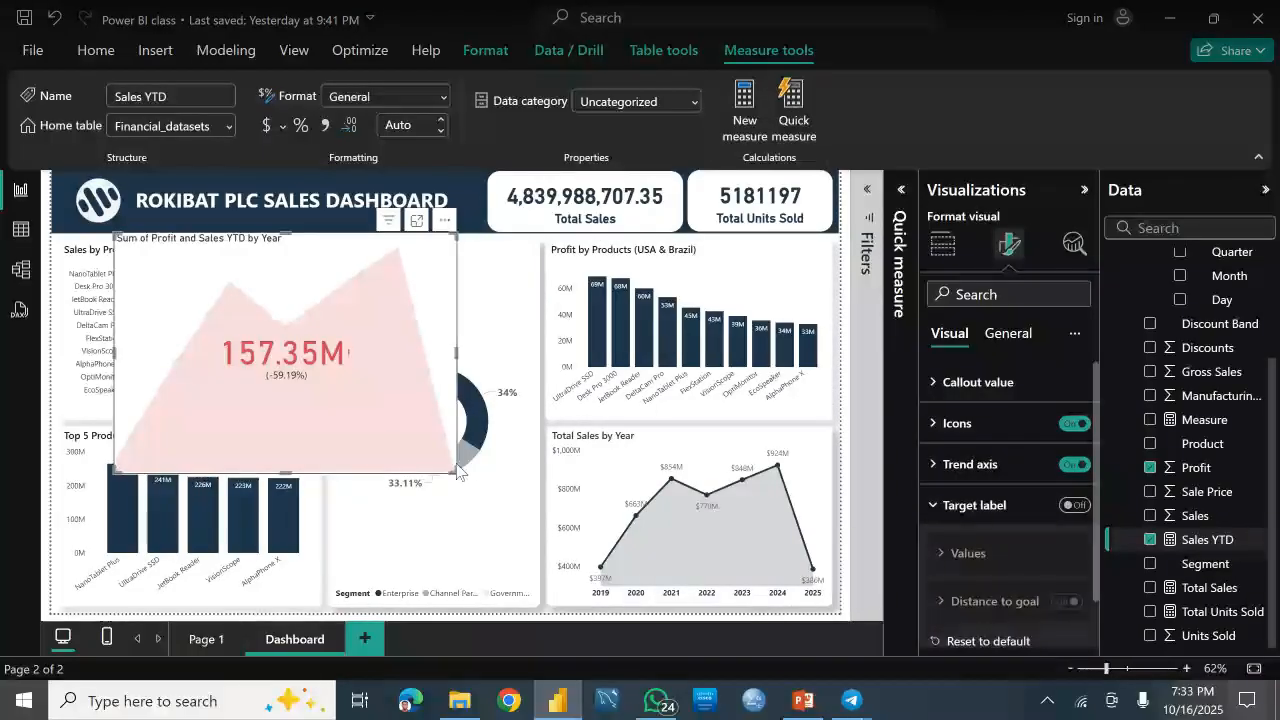
pyautogui.moveTo(456, 472); pyautogui.dragTo(610, 553)
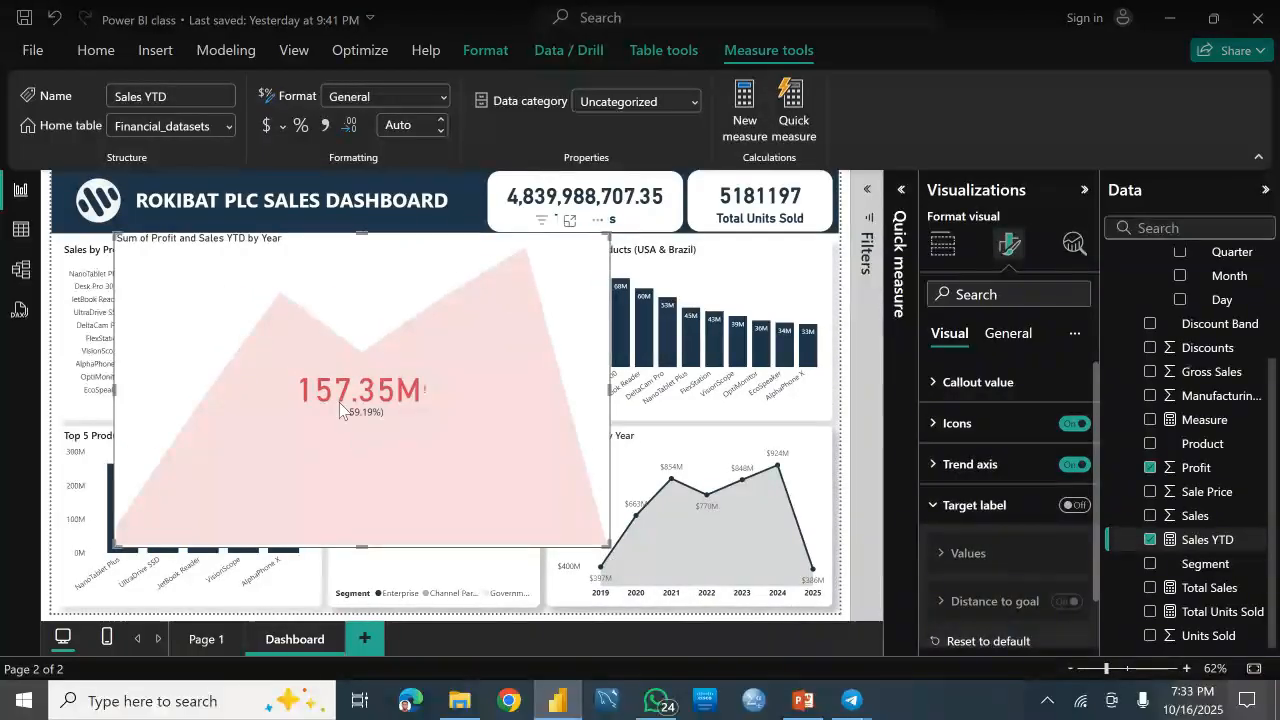
pyautogui.click(1071, 507)
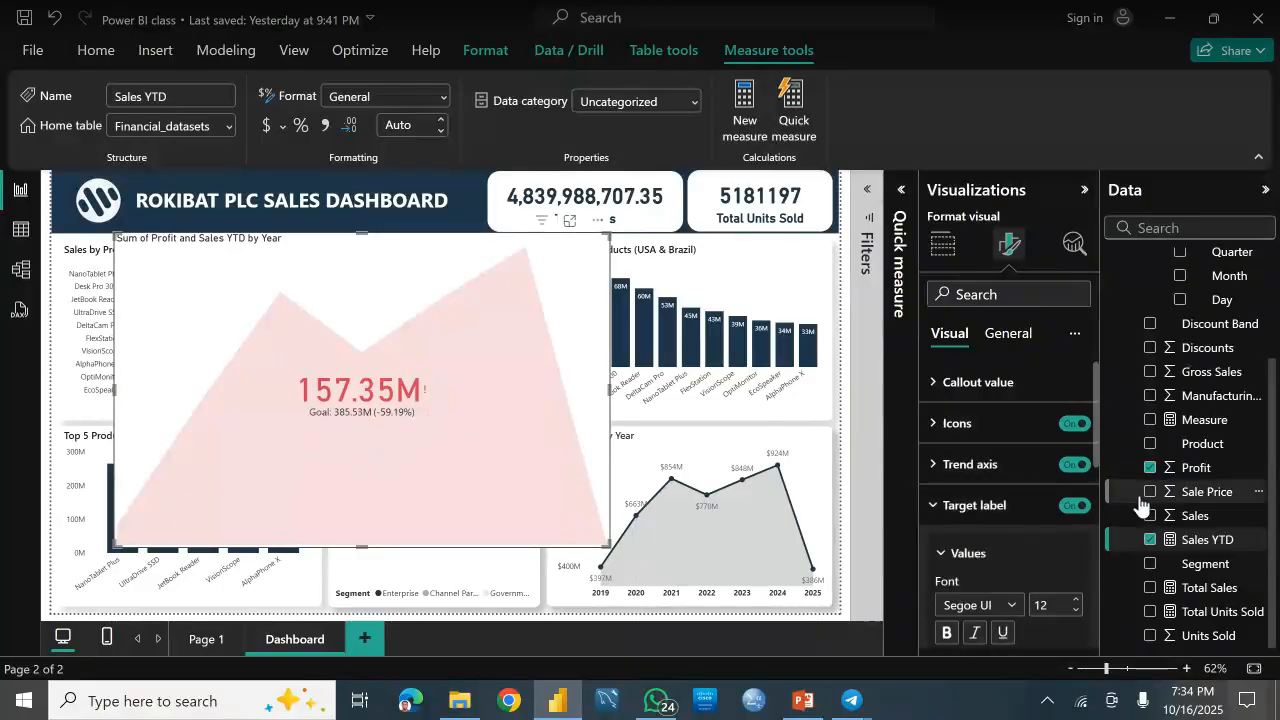
pyautogui.moveTo(1091, 440); pyautogui.dragTo(1103, 545)
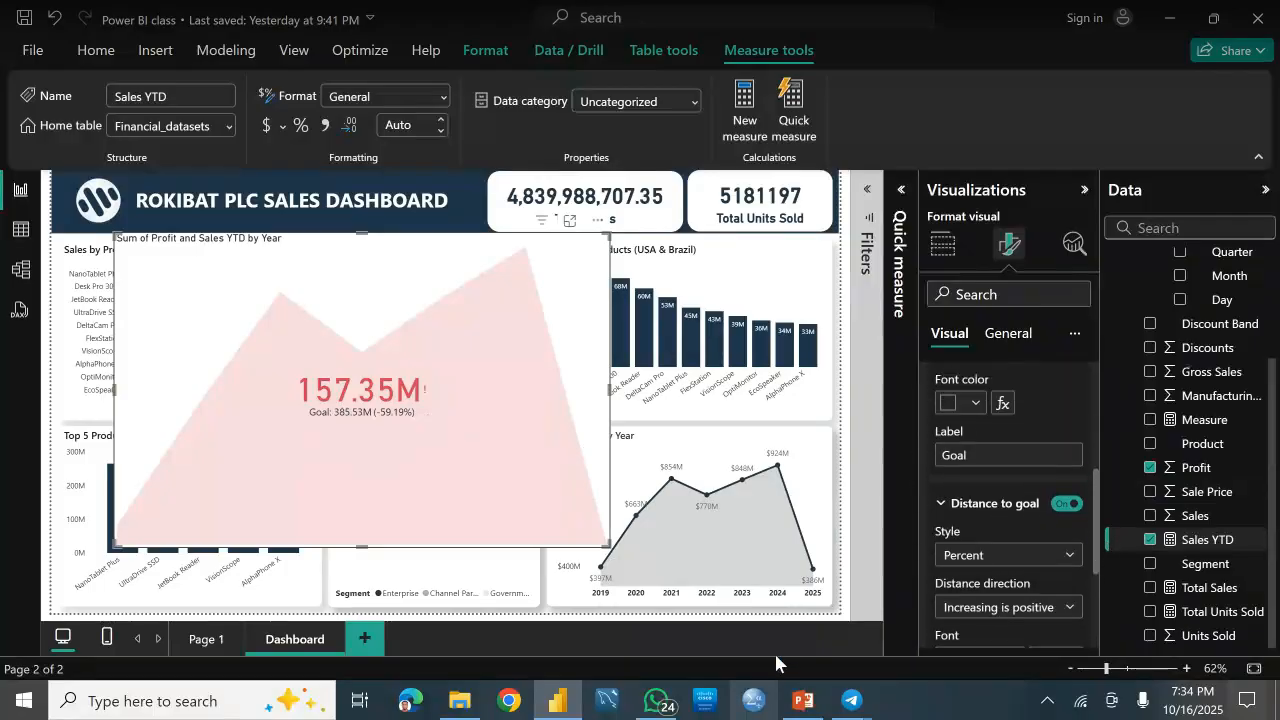
# Step: Switch to PowerPoint to review the slide defining the KPI visual, and return to the Power BI dashboard
pyautogui.click(804, 700)
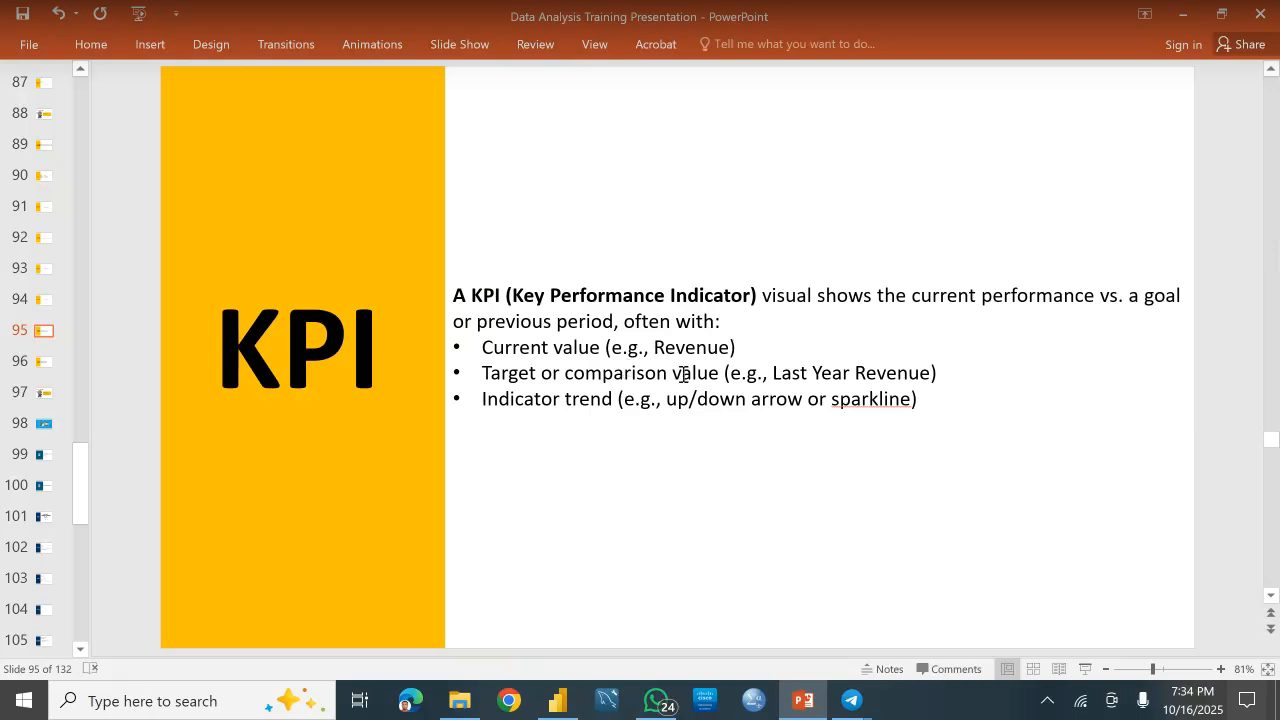
pyautogui.click(1182, 12)
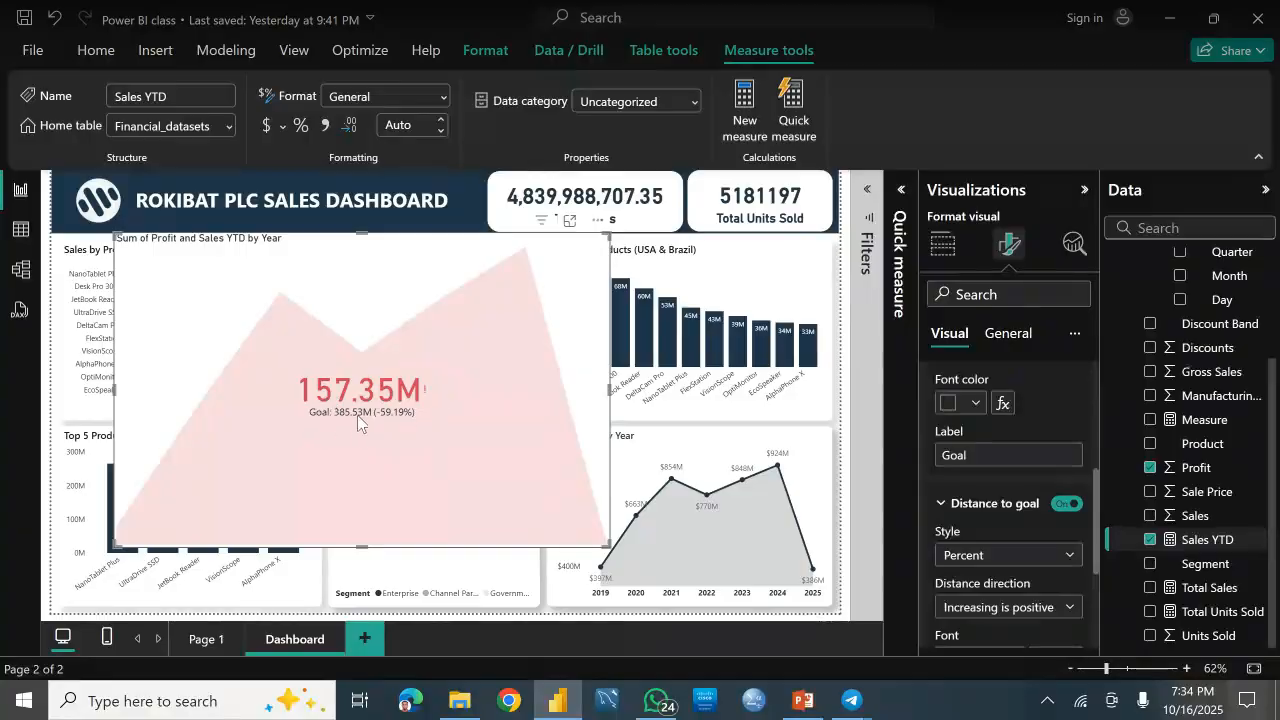
pyautogui.click(1213, 537)
pyautogui.moveTo(637, 527)
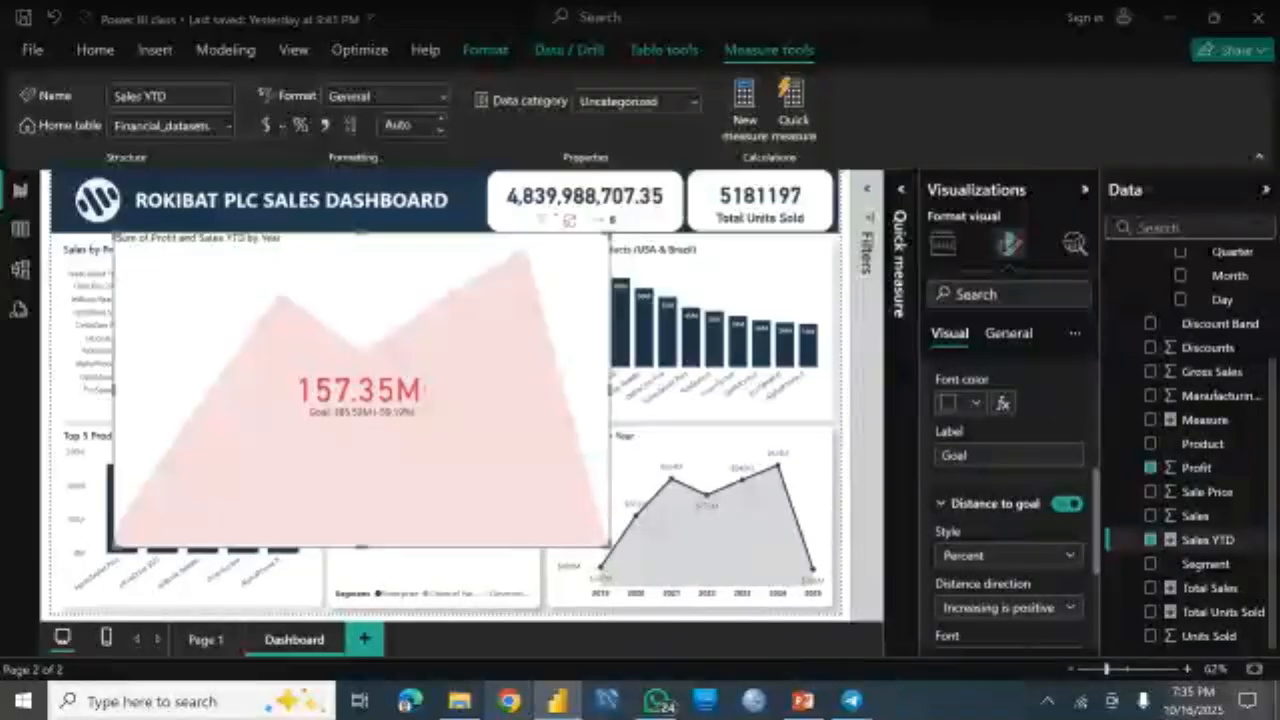
pyautogui.moveTo(866, 700)
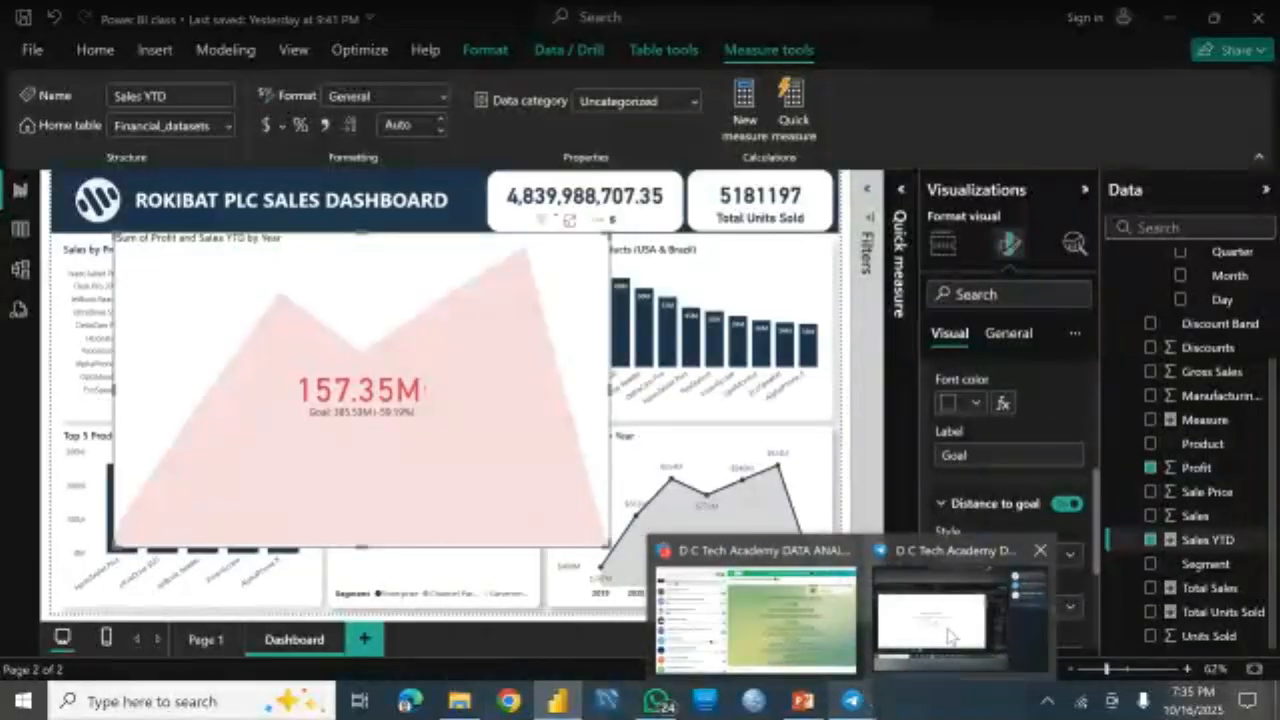
pyautogui.moveTo(950, 637)
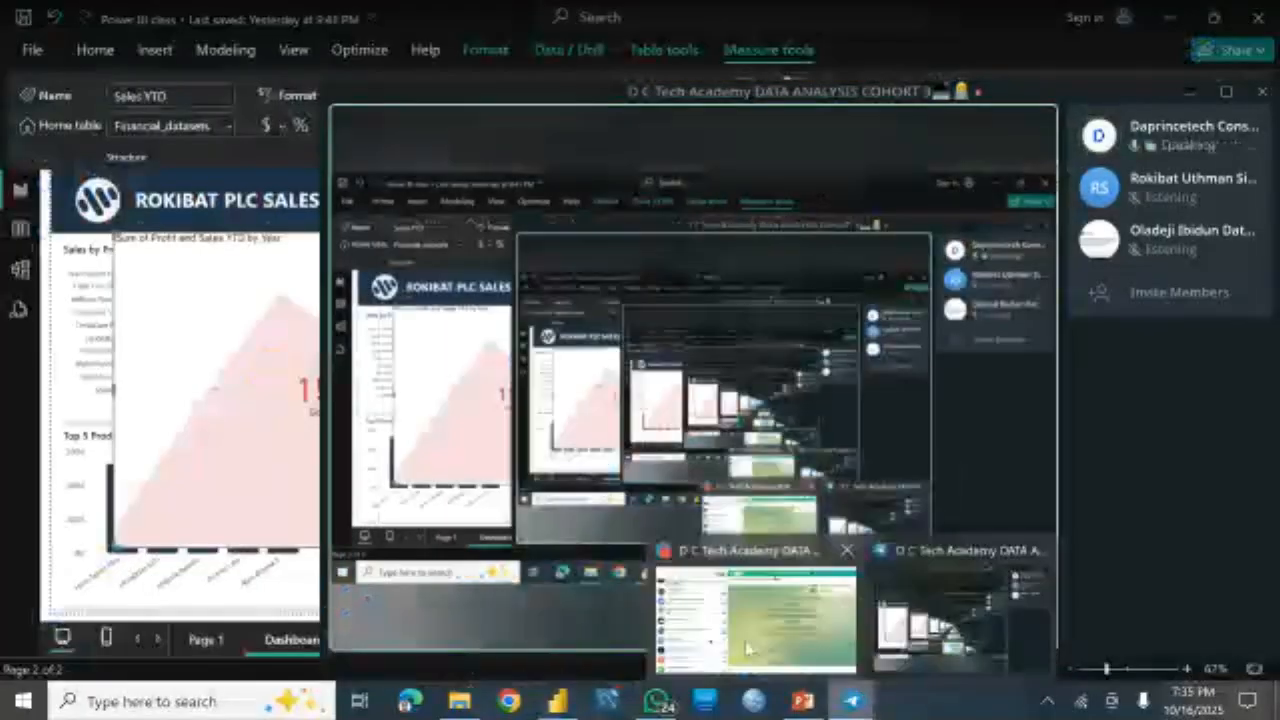
# Step: Return to the Power BI dashboard and delete the KPI visual
pyautogui.click(558, 699)
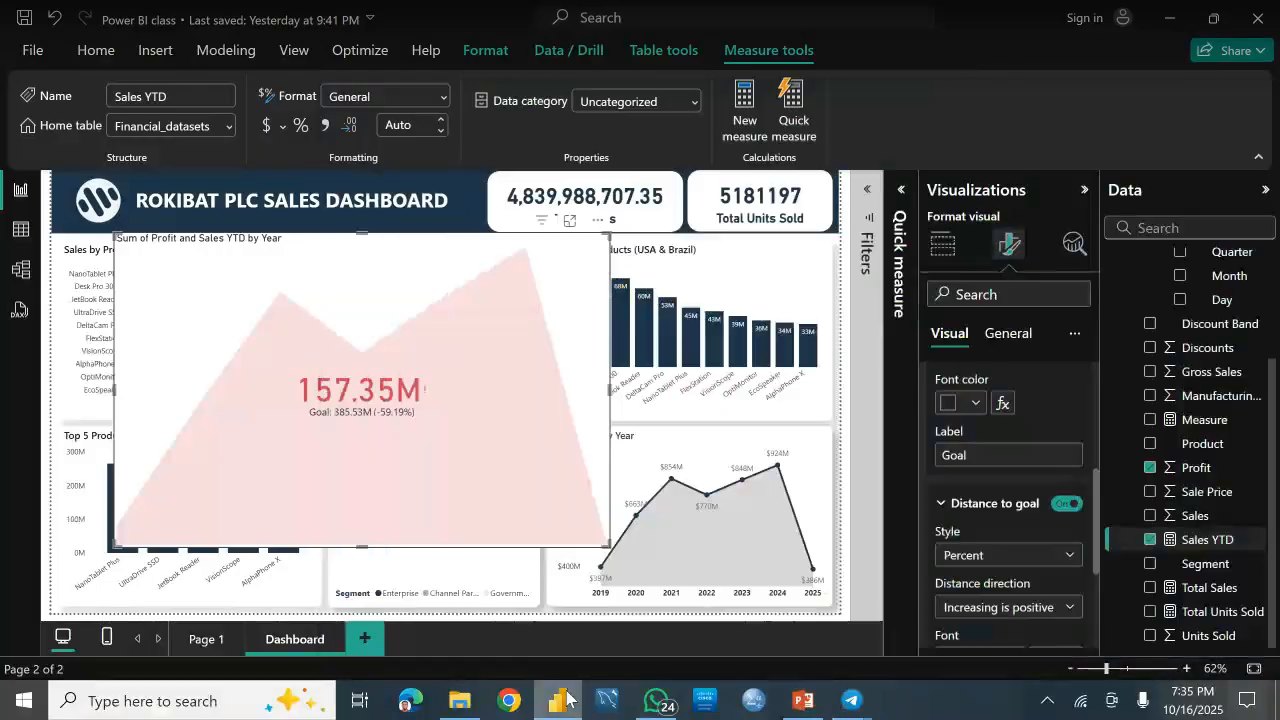
pyautogui.click(597, 222)
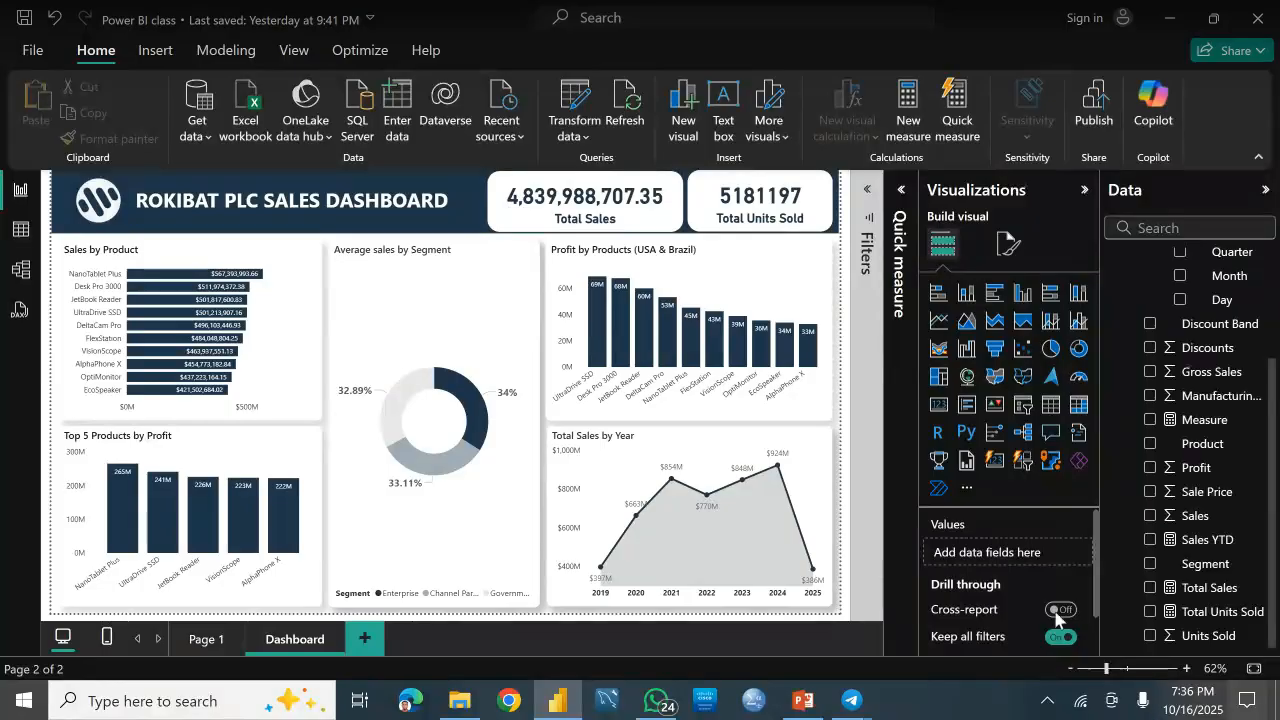
pyautogui.moveTo(734, 531)
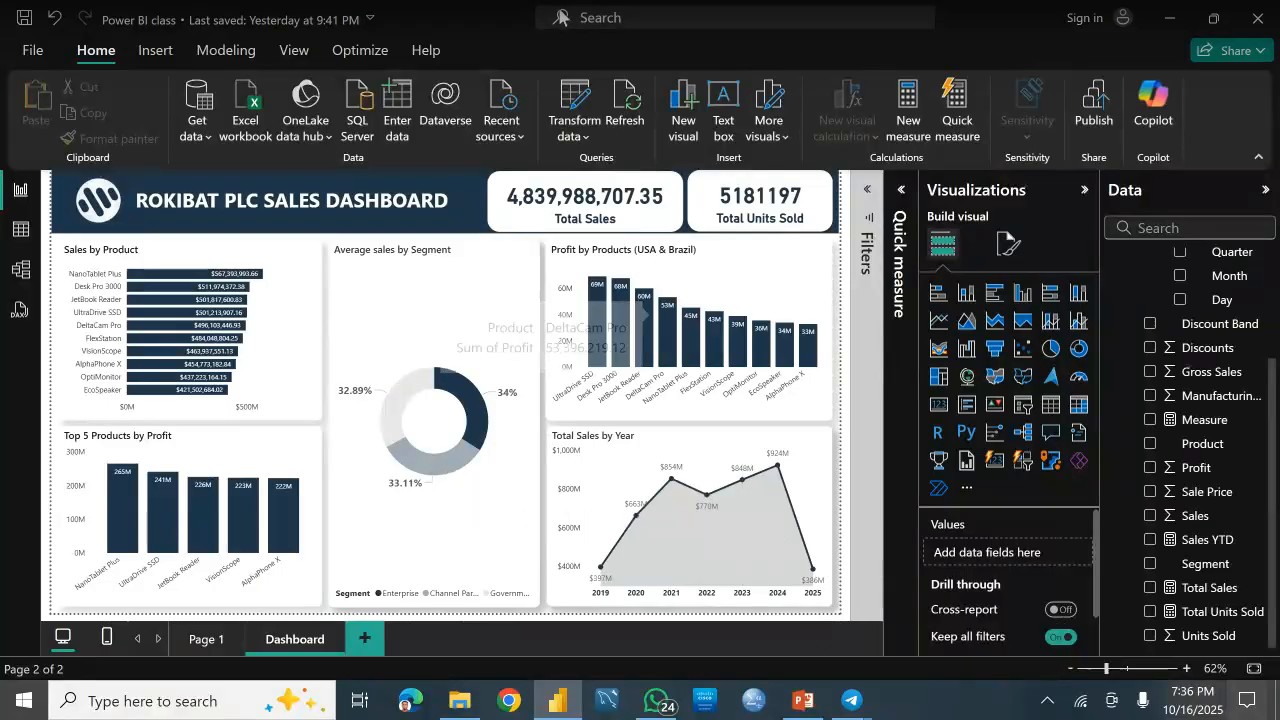
pyautogui.click(155, 51)
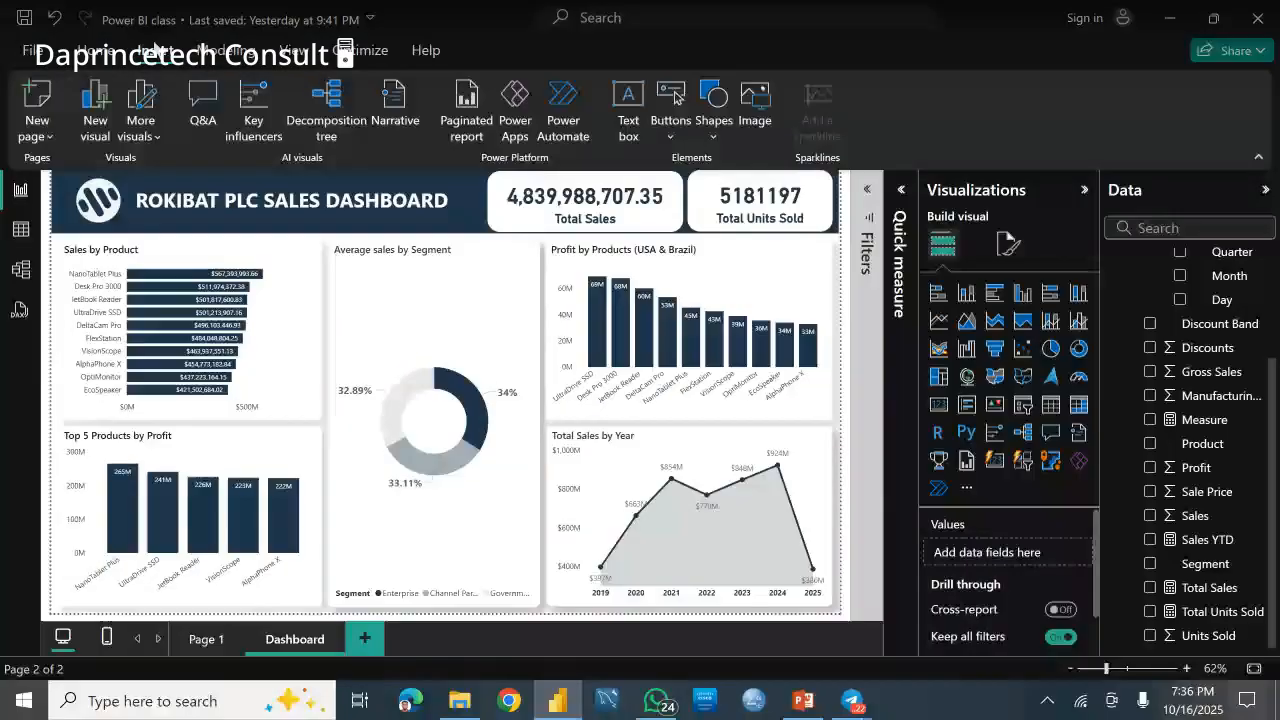
pyautogui.click(218, 52)
pyautogui.click(296, 52)
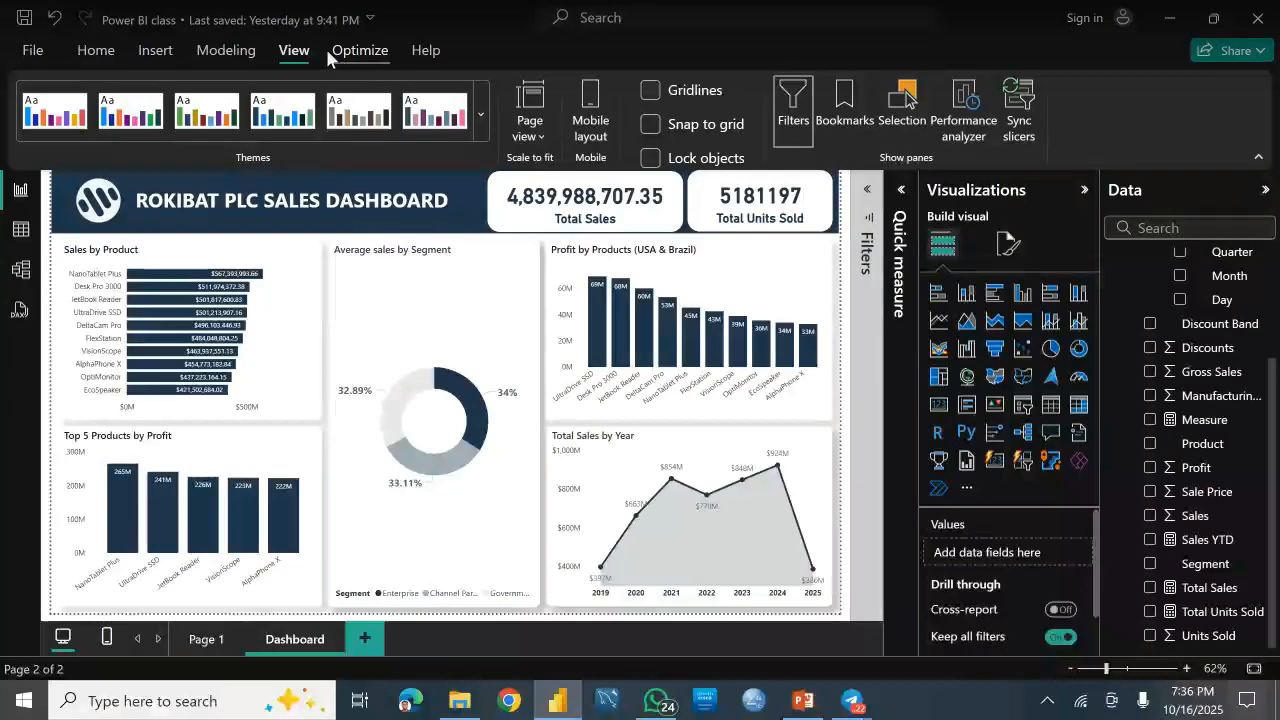
pyautogui.click(356, 50)
pyautogui.click(430, 58)
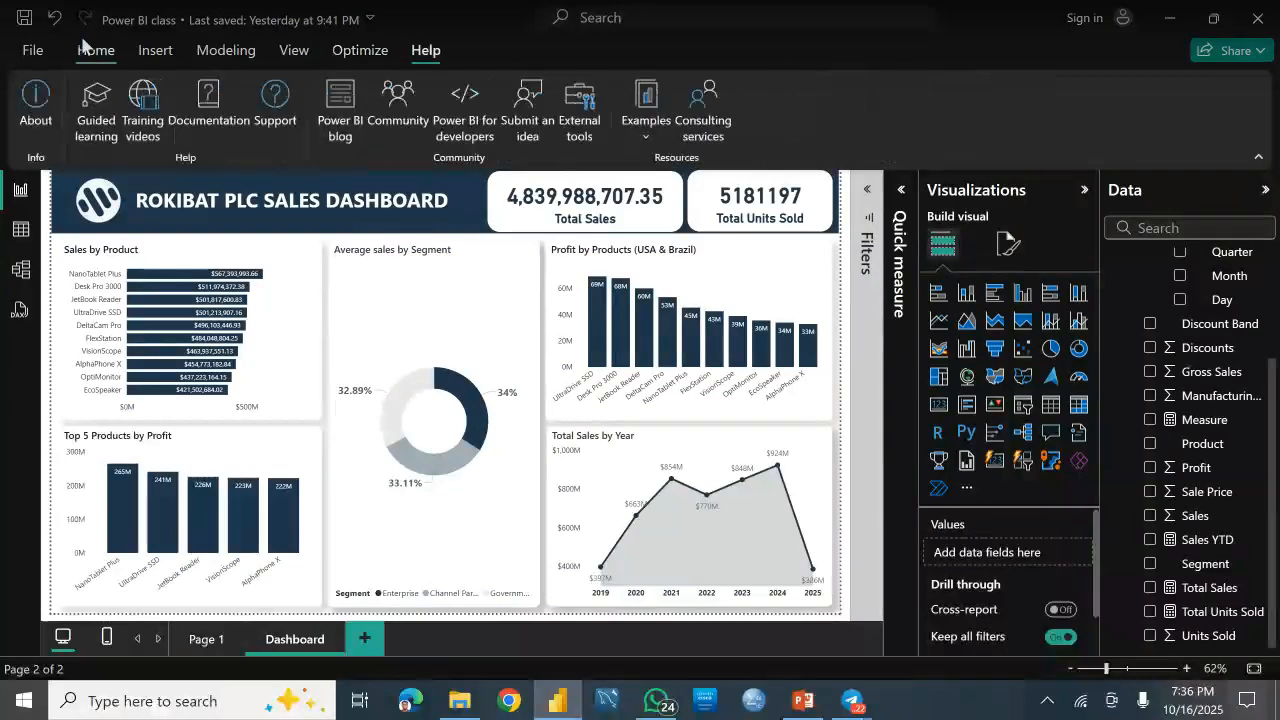
pyautogui.click(98, 55)
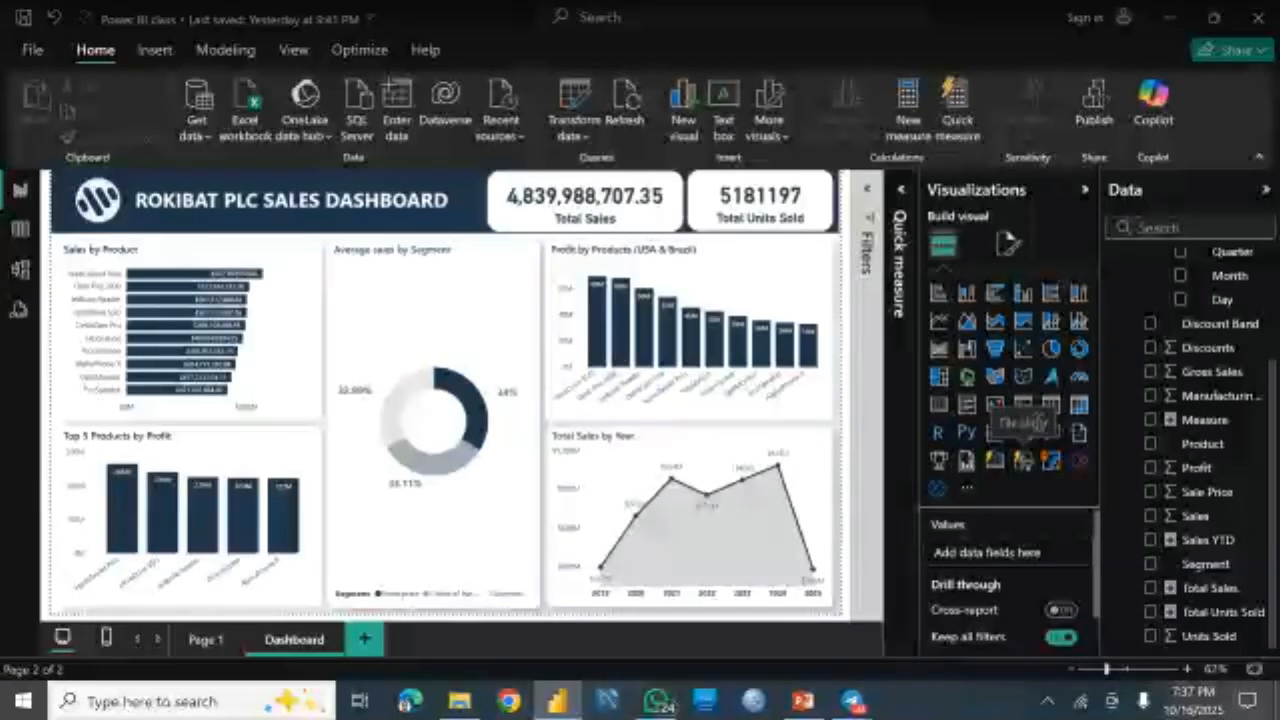
# Step: Add a slicer to the dashboard with Segment as its field
pyautogui.click(1030, 410)
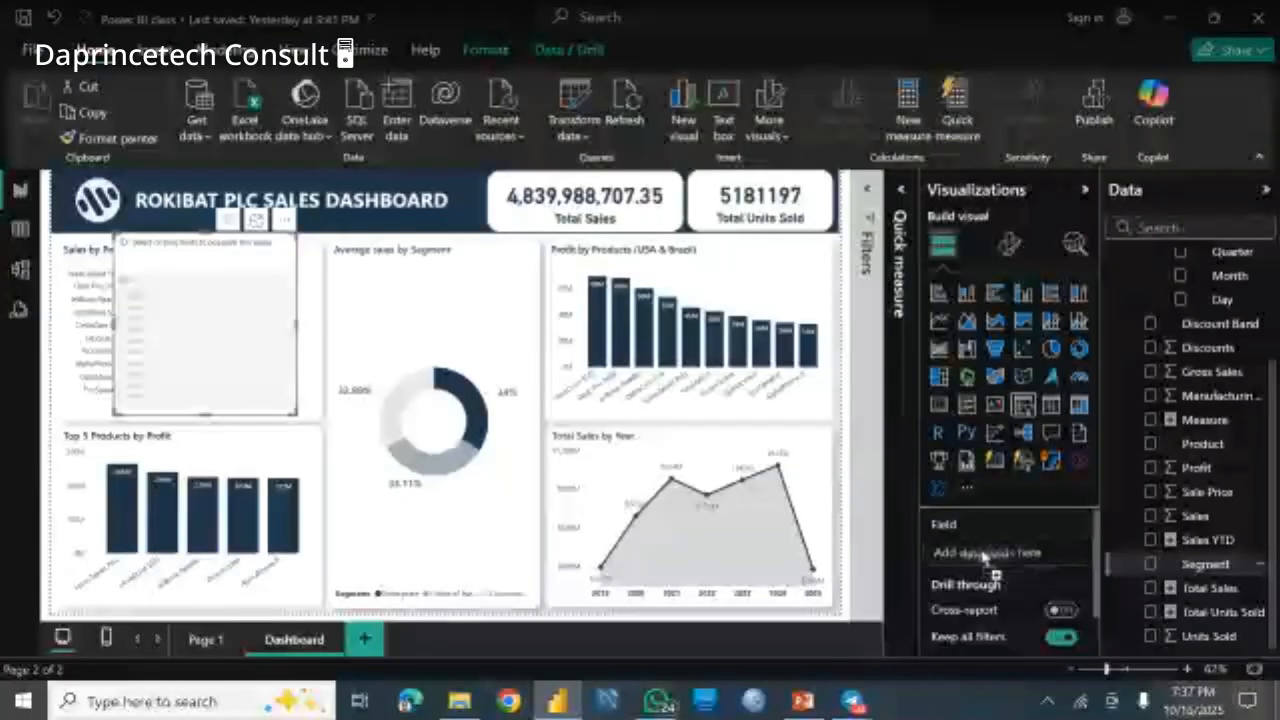
pyautogui.click(1150, 563)
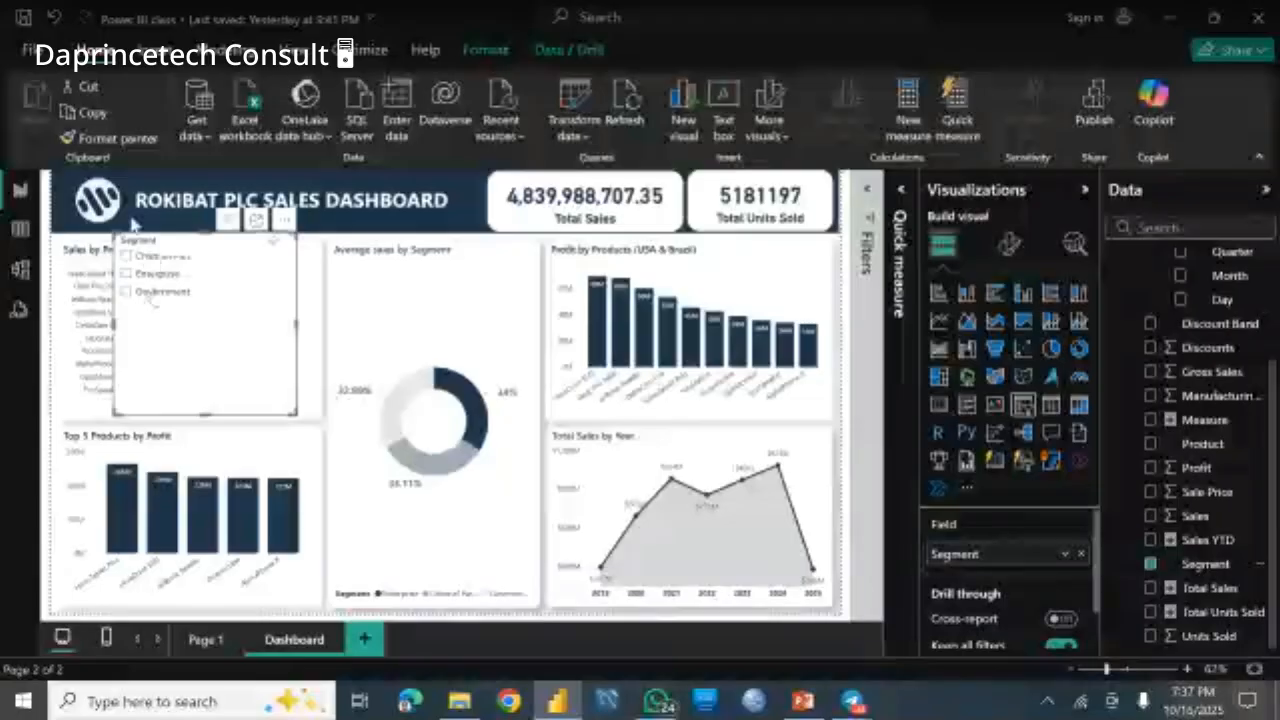
# Step: Try the Dropdown style on the Segment slicer, checking its list of options, and set the style to Tile
pyautogui.click(1010, 245)
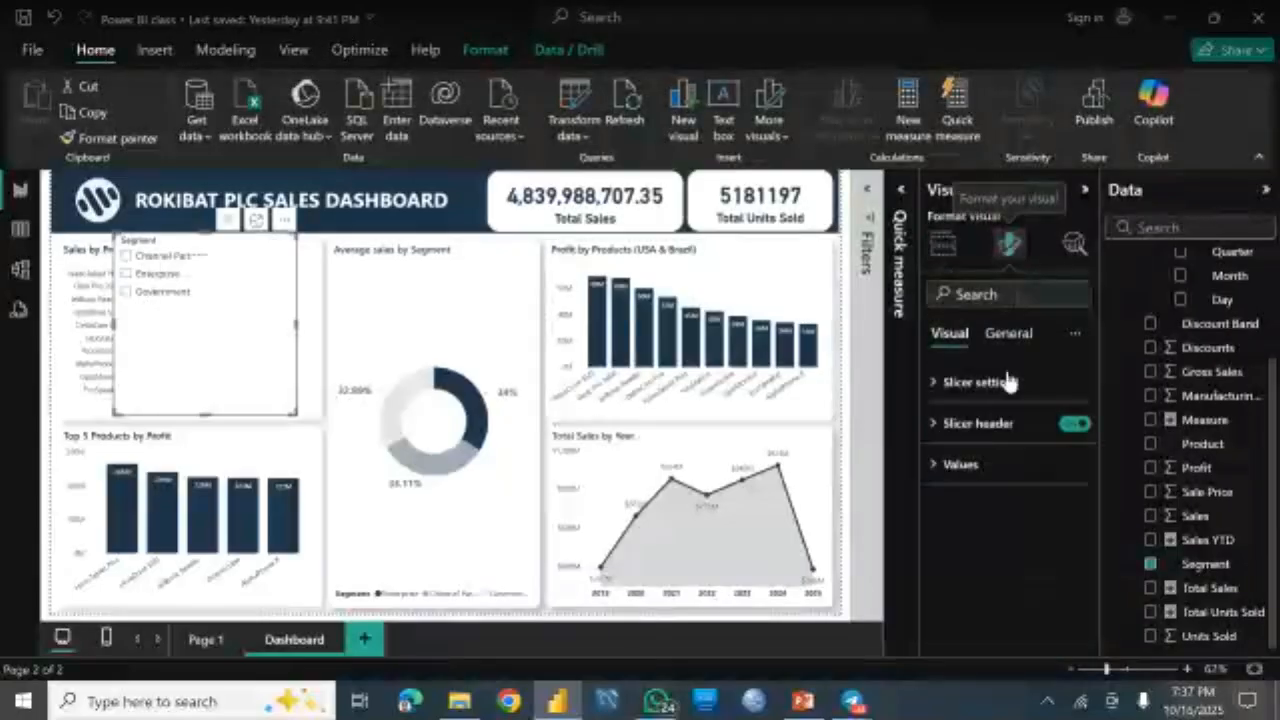
pyautogui.click(990, 385)
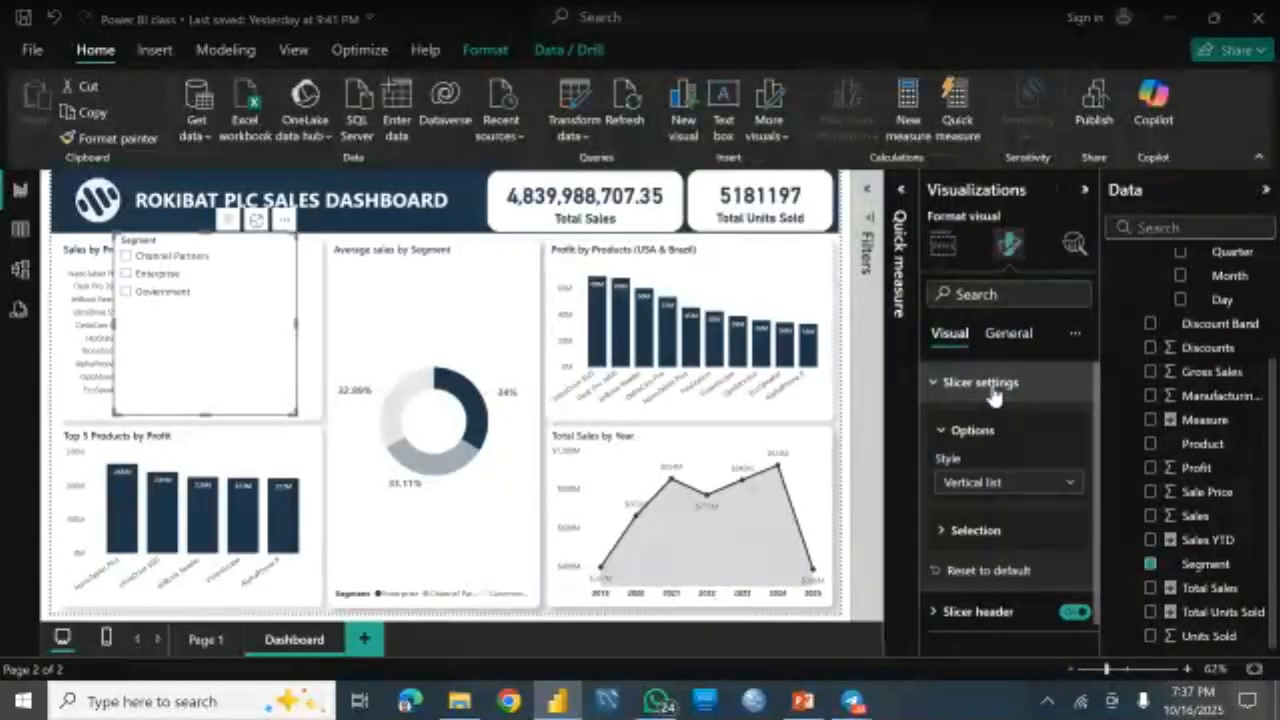
pyautogui.click(1013, 484)
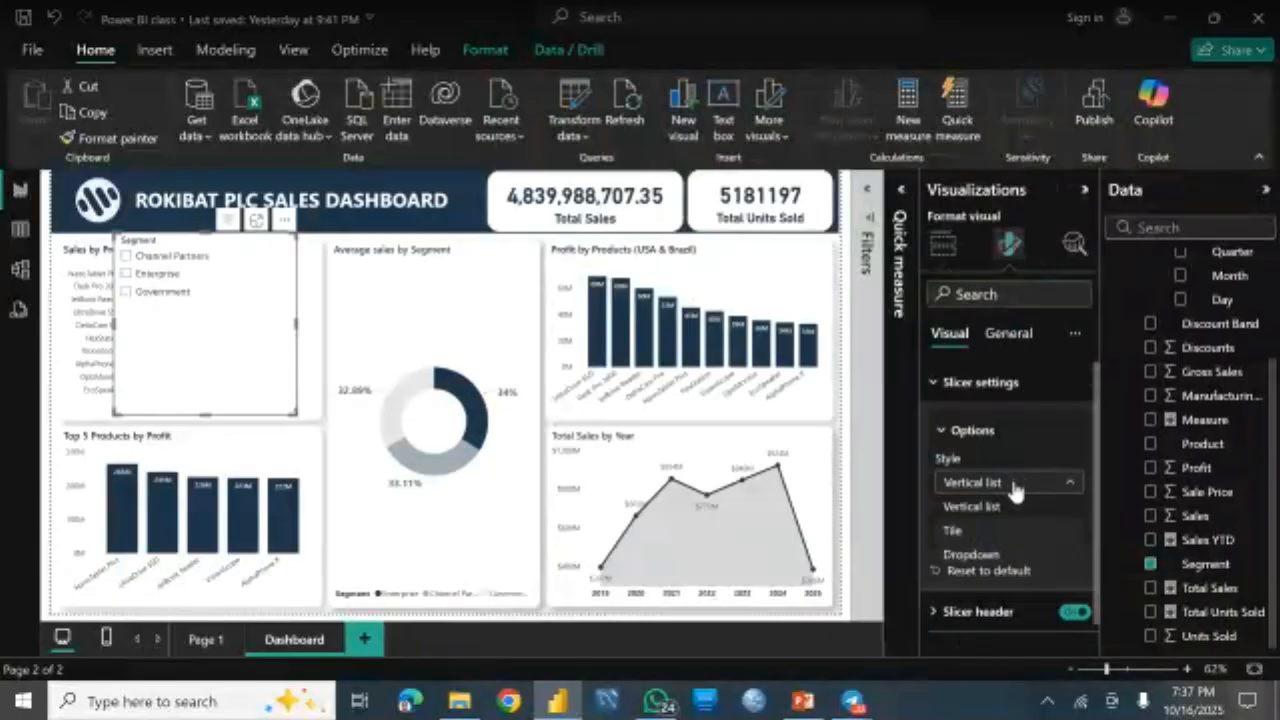
pyautogui.click(975, 554)
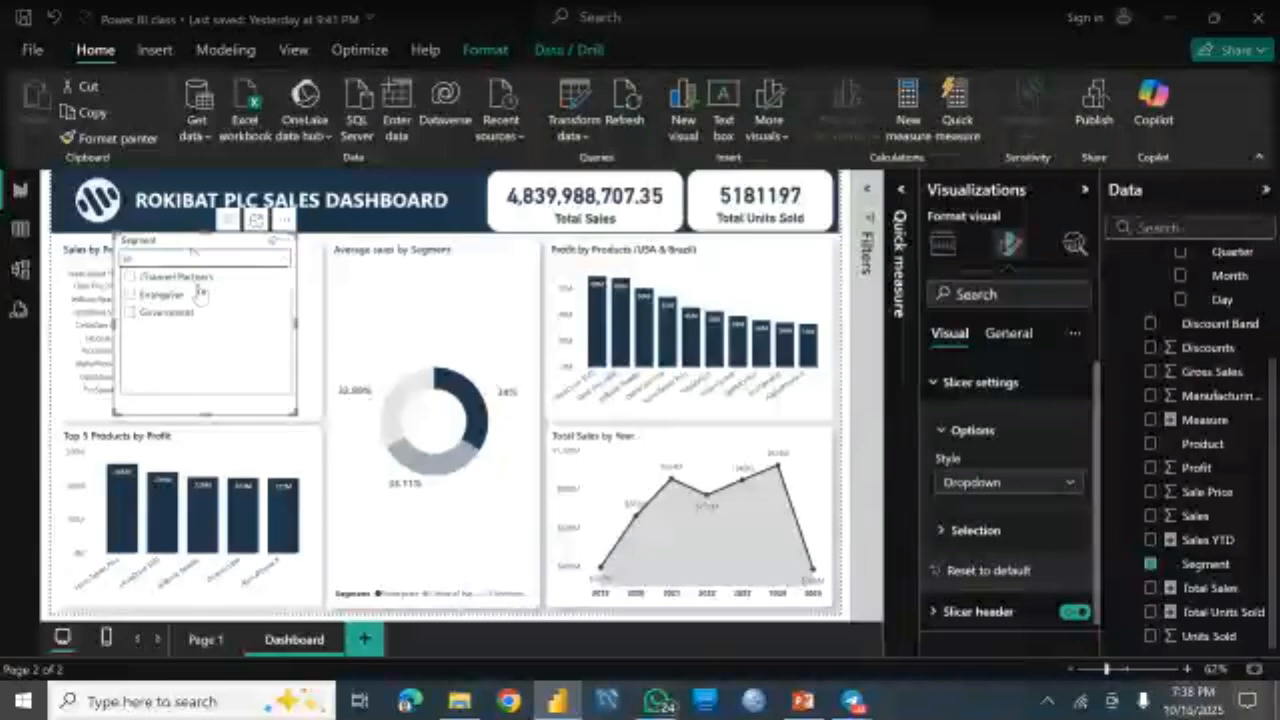
pyautogui.click(281, 262)
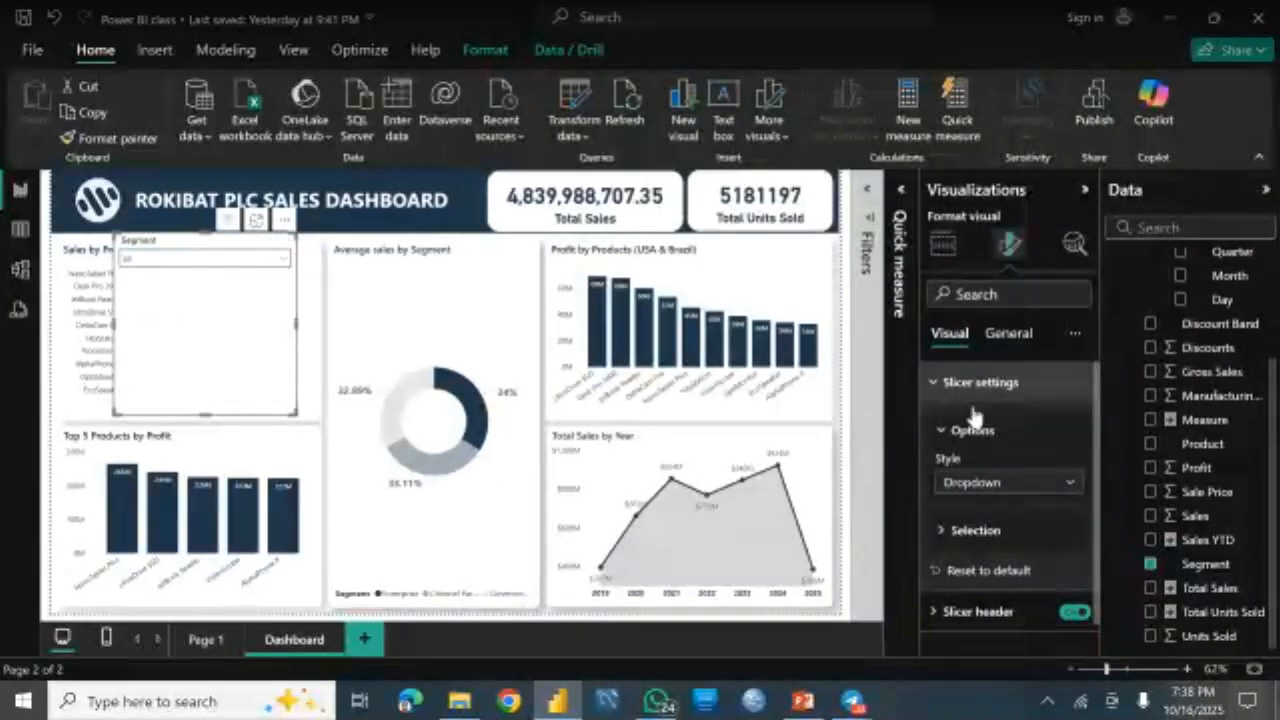
pyautogui.click(1000, 482)
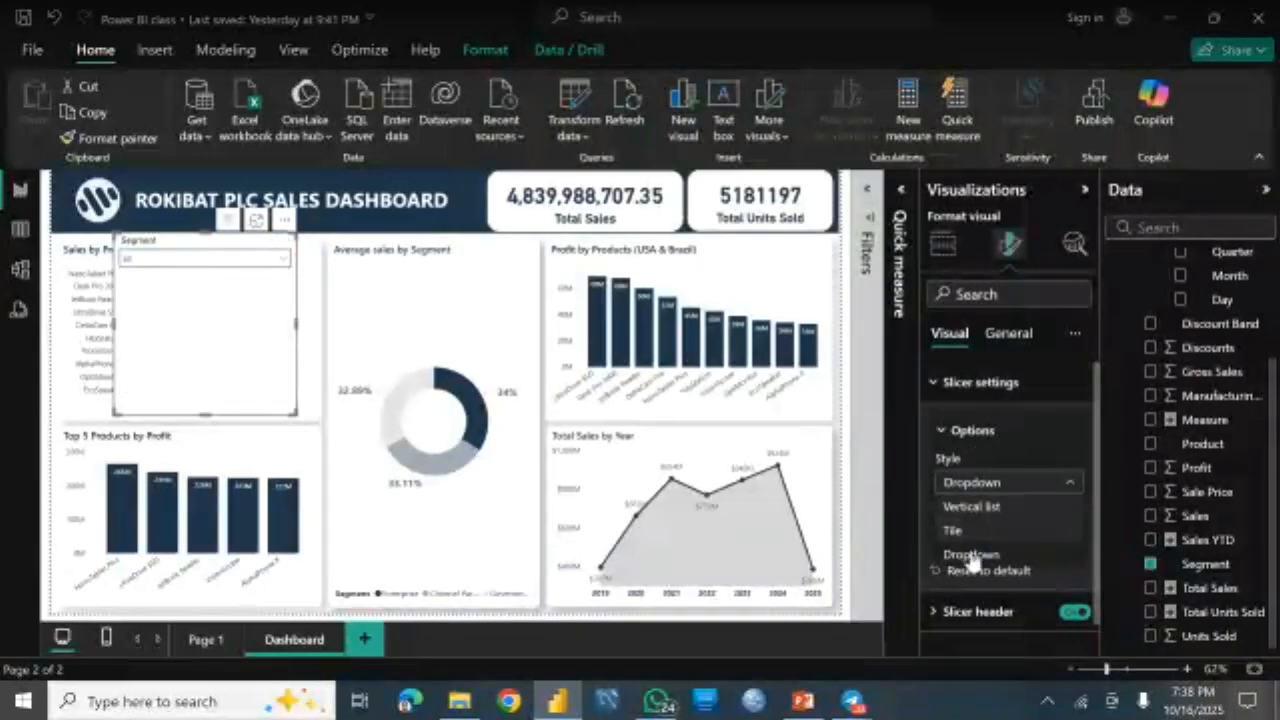
pyautogui.click(955, 531)
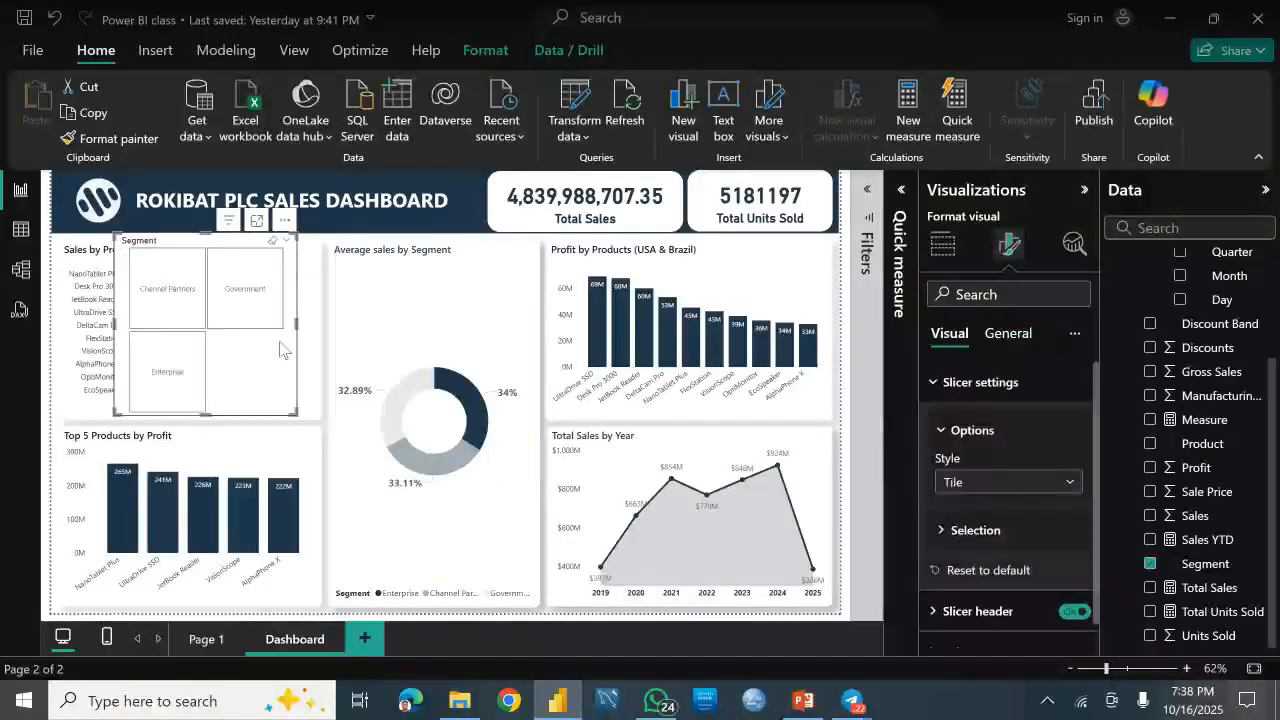
# Step: Resize the Segment slicer into a wide, short strip with one row of tiles and move it onto the dashboard header beside the title
pyautogui.moveTo(294, 326); pyautogui.dragTo(298, 295)
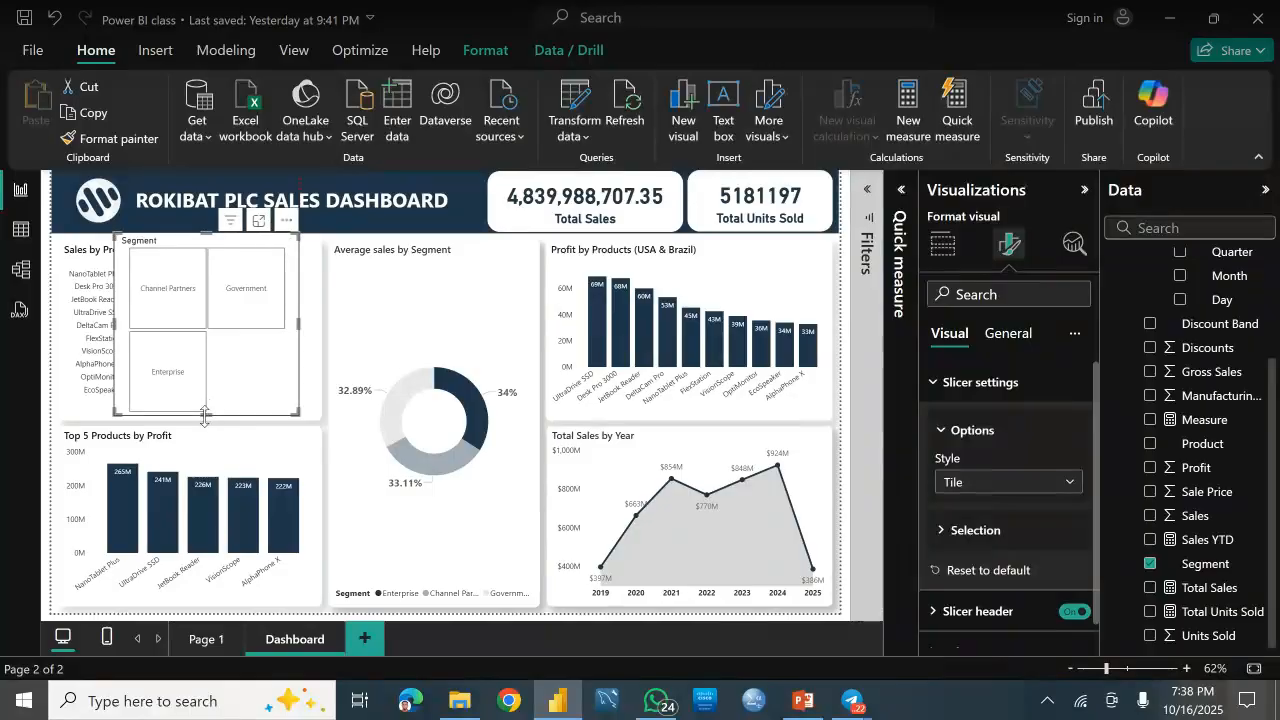
pyautogui.moveTo(204, 416); pyautogui.dragTo(204, 286)
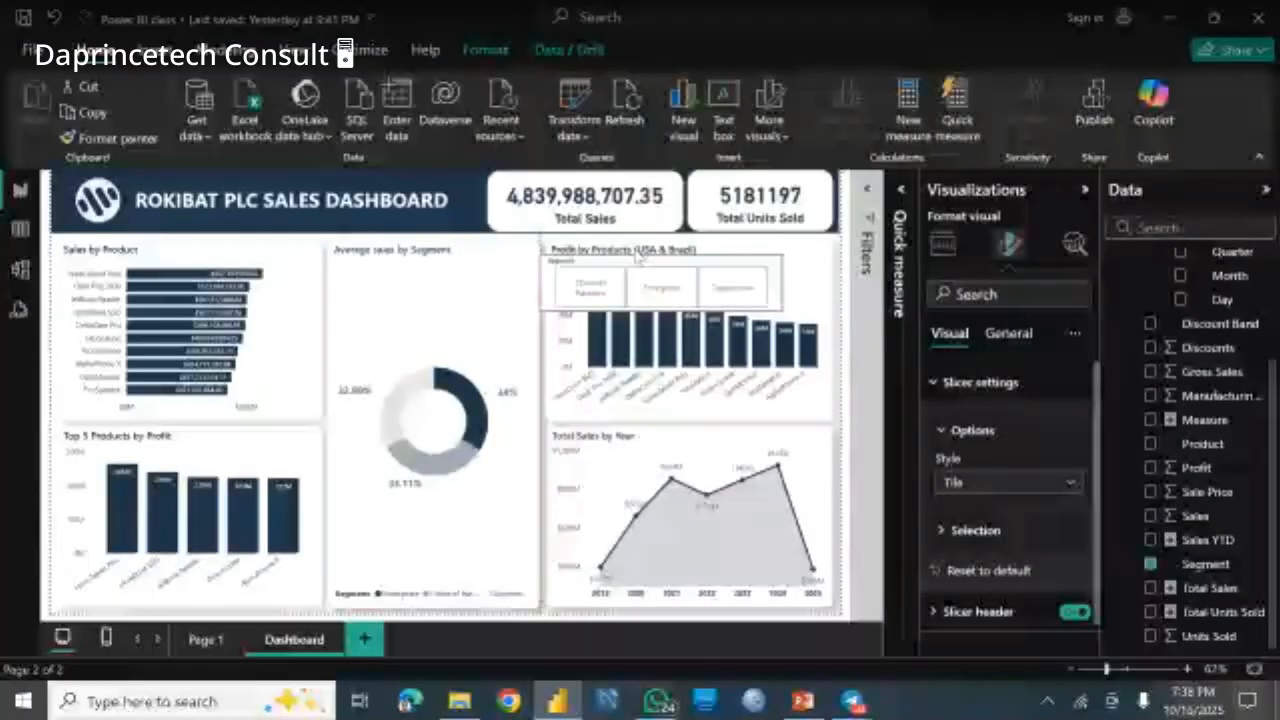
pyautogui.moveTo(637, 258); pyautogui.dragTo(274, 263)
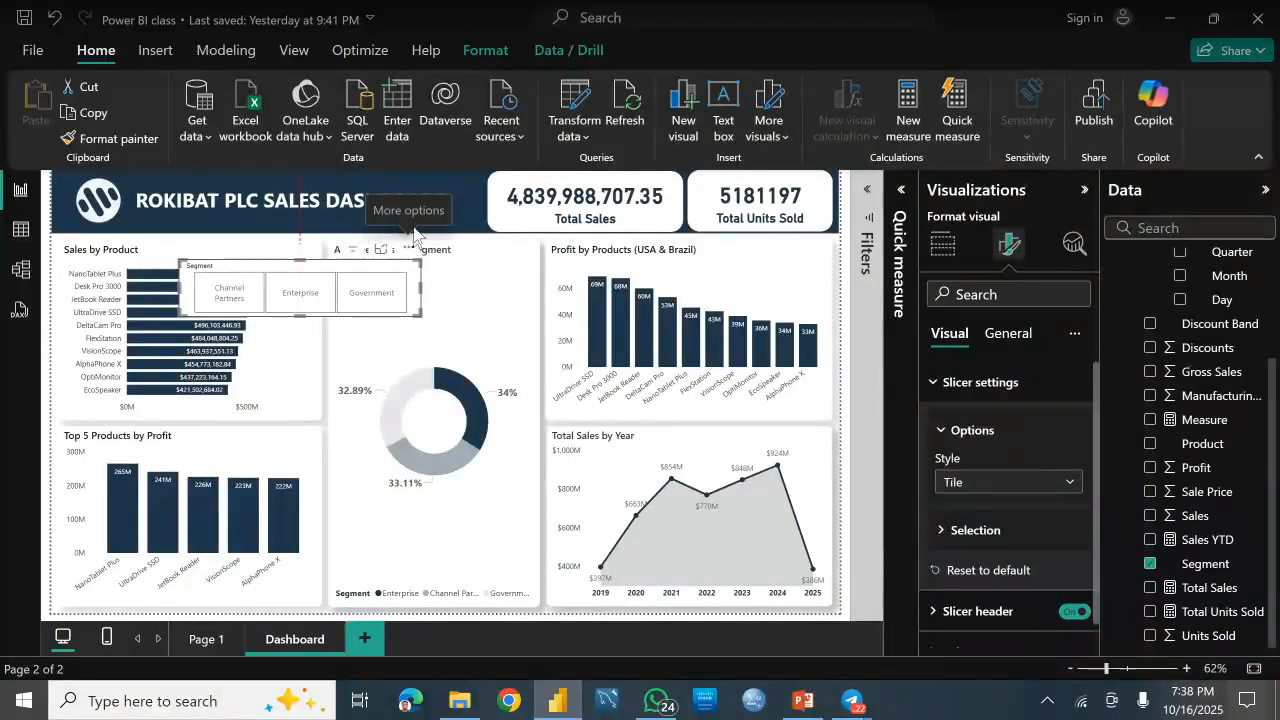
pyautogui.moveTo(414, 254); pyautogui.dragTo(537, 197)
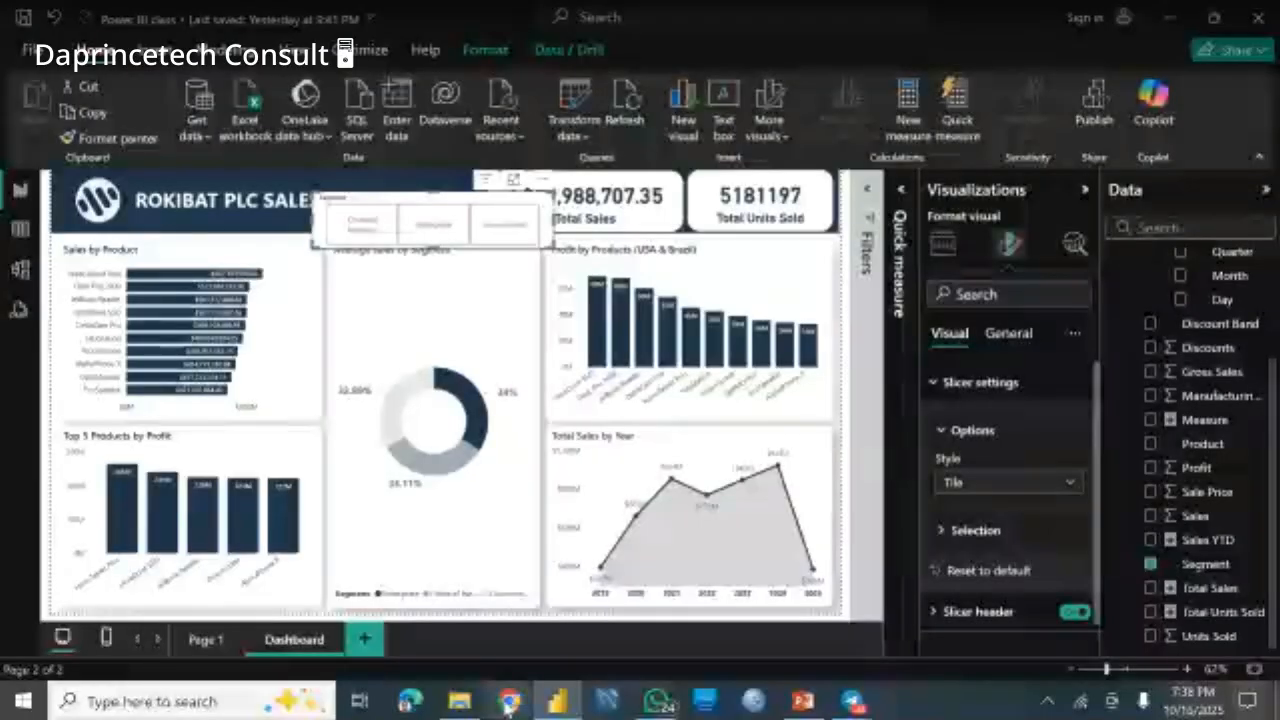
# Step: Switch to Chrome, open pinterest.com and browse its home feed
pyautogui.click(510, 701)
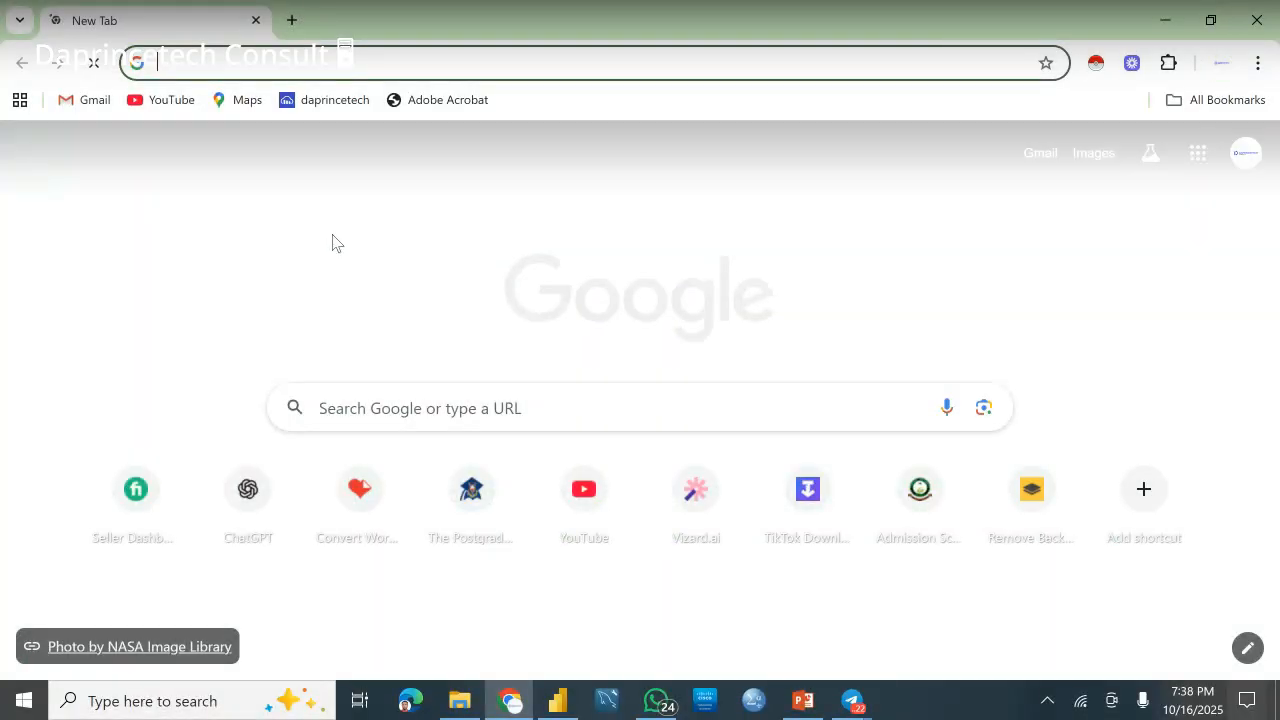
pyautogui.write('pinterest.com')
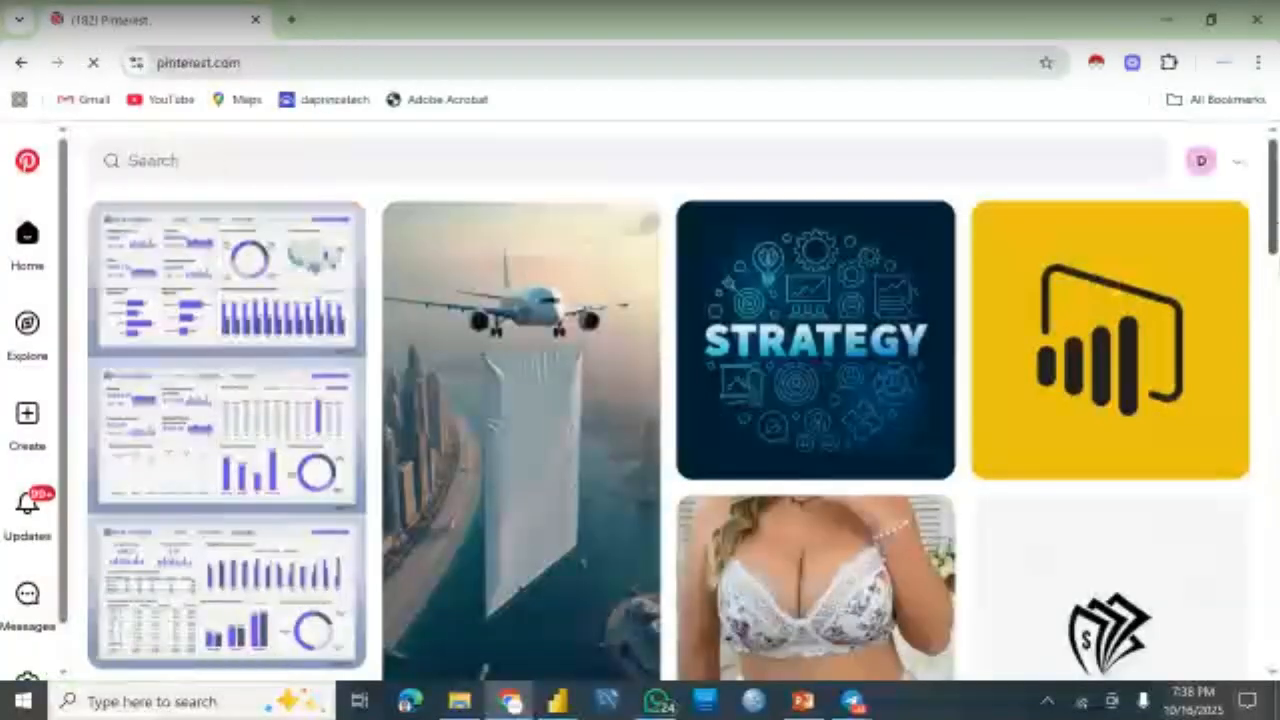
pyautogui.scroll(-1, 668, 420)
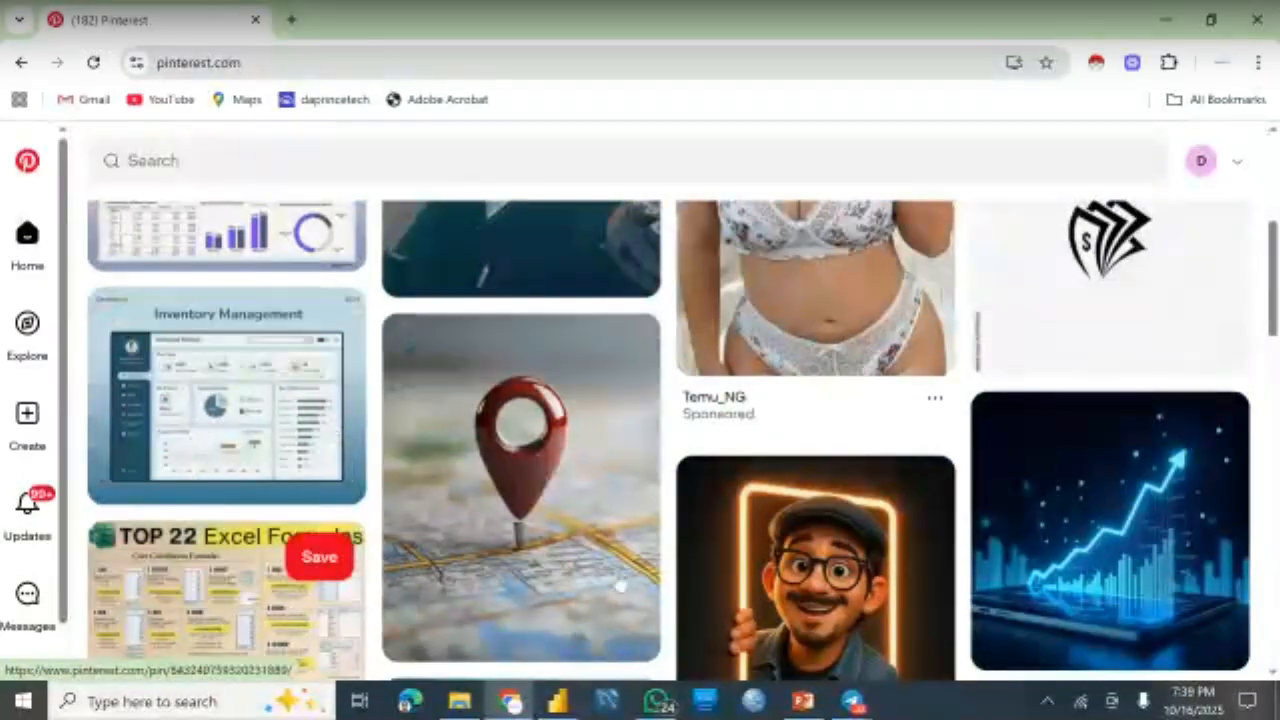
# Step: Search Pinterest for power bi dashboards design and open the pin of the green dashboard
pyautogui.click(449, 163)
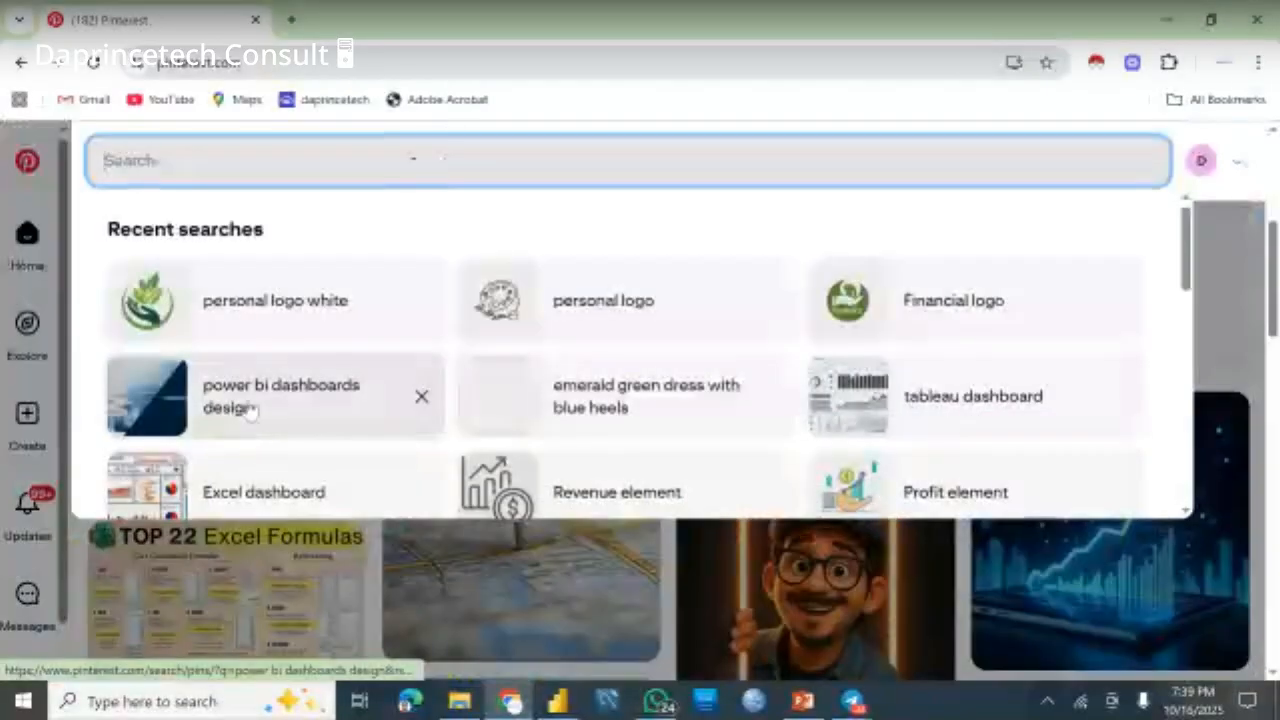
pyautogui.click(250, 408)
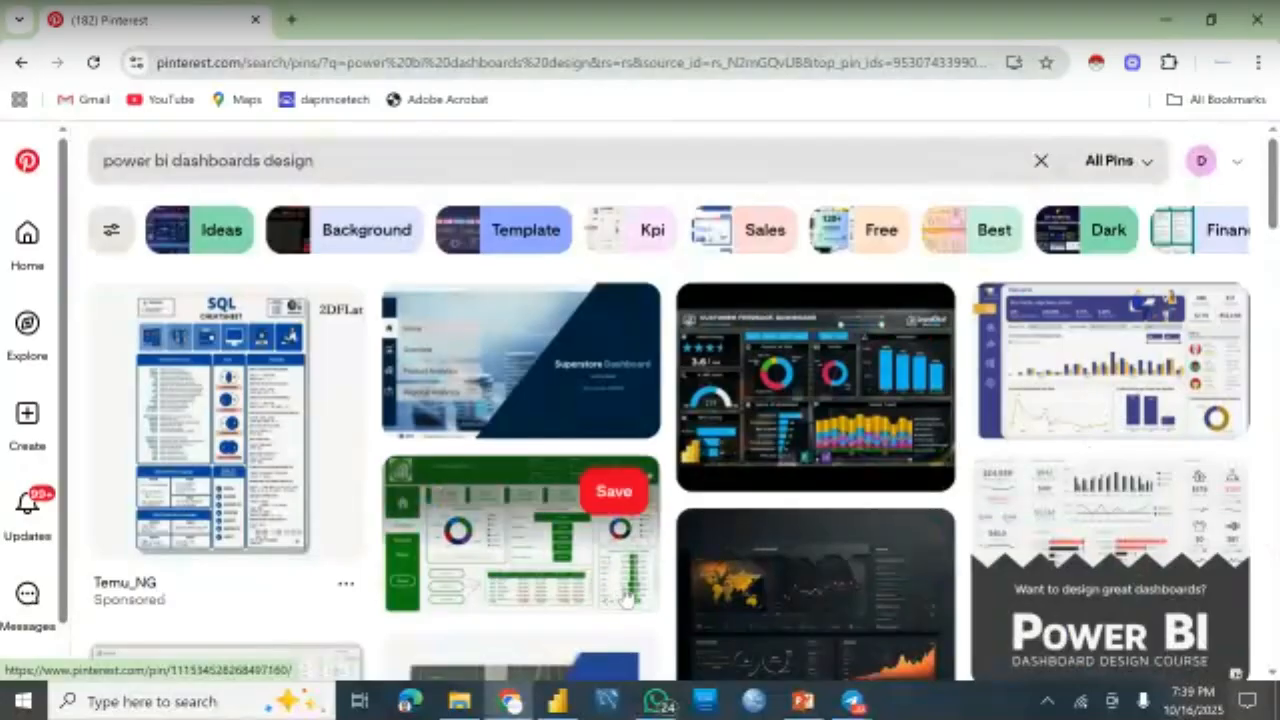
pyautogui.click(509, 545)
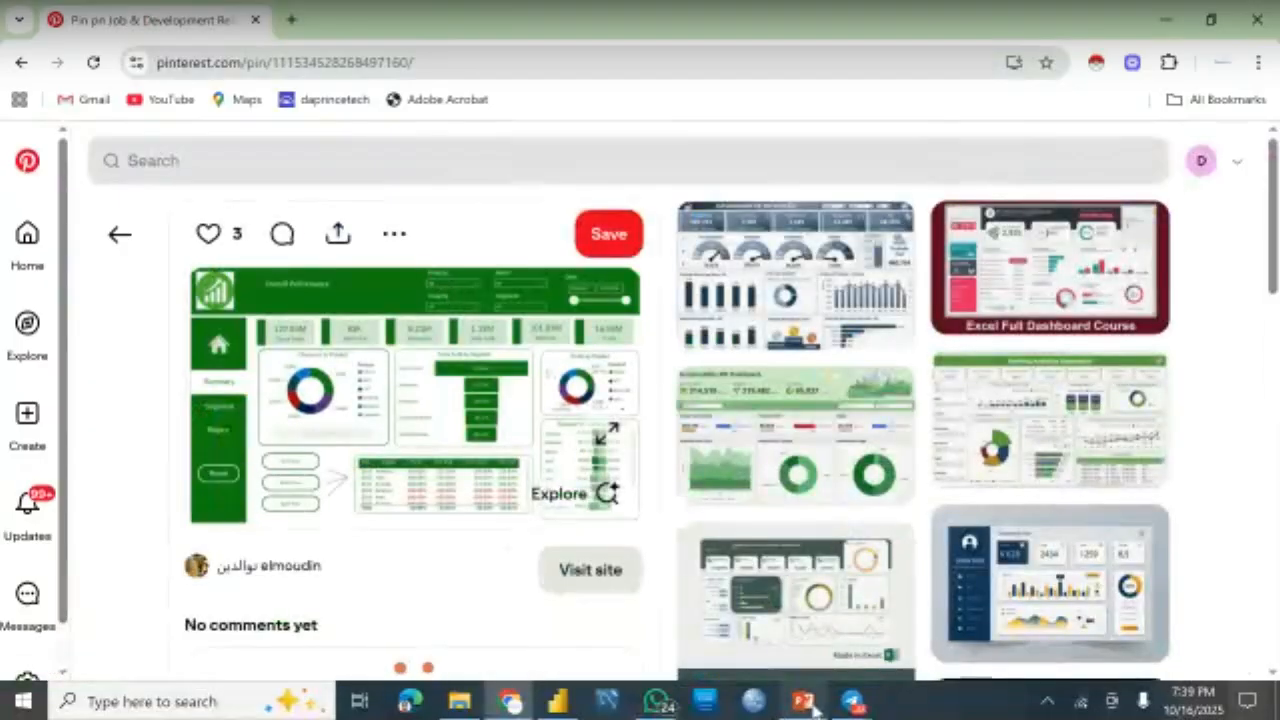
pyautogui.click(863, 709)
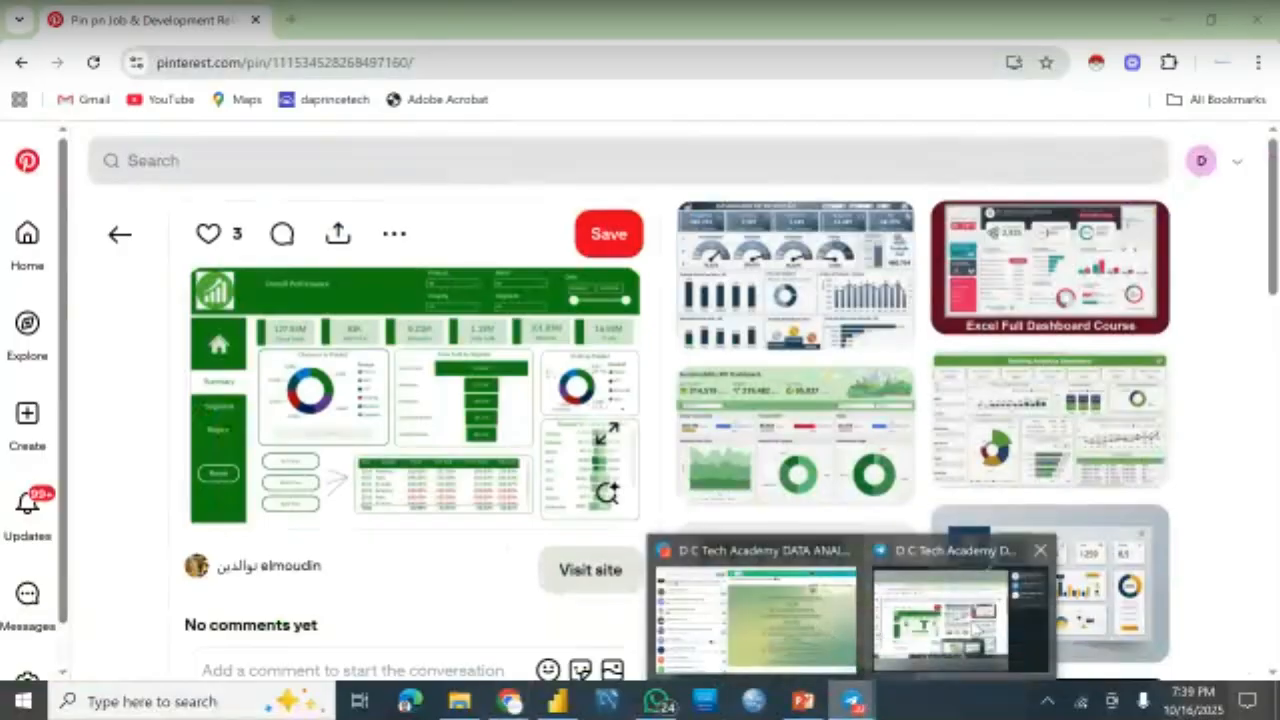
pyautogui.moveTo(975, 628)
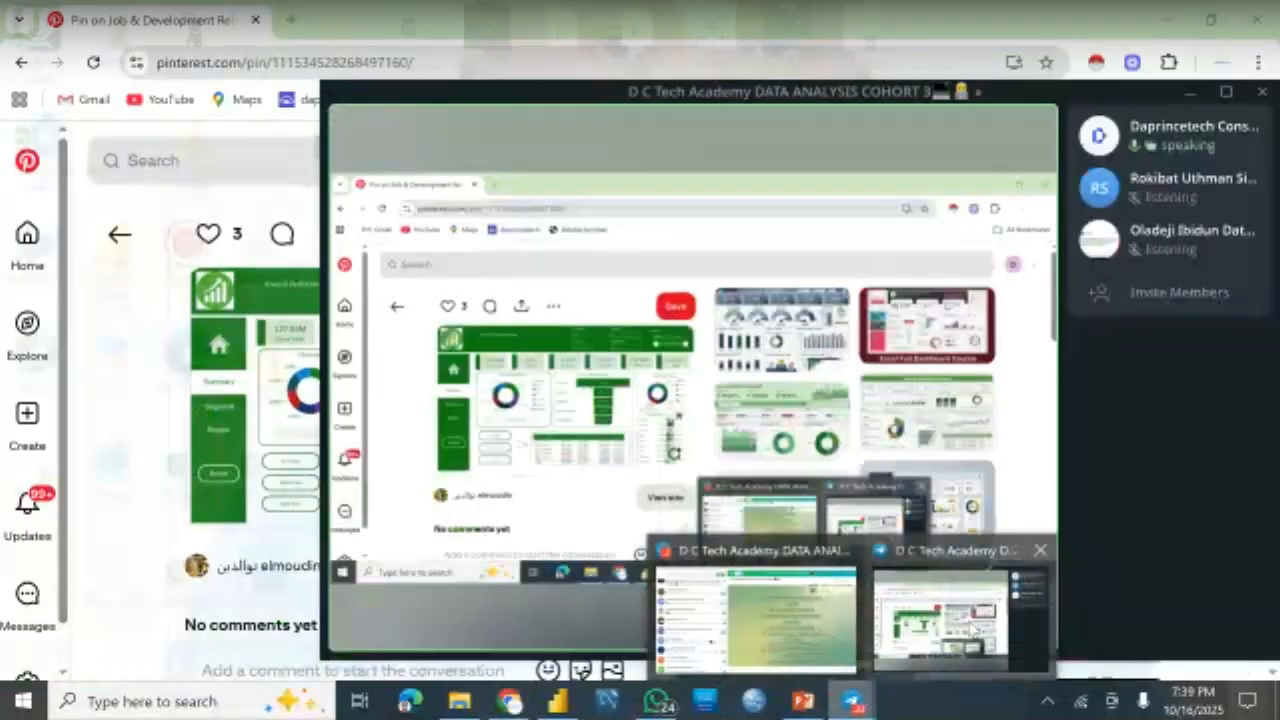
pyautogui.click(975, 628)
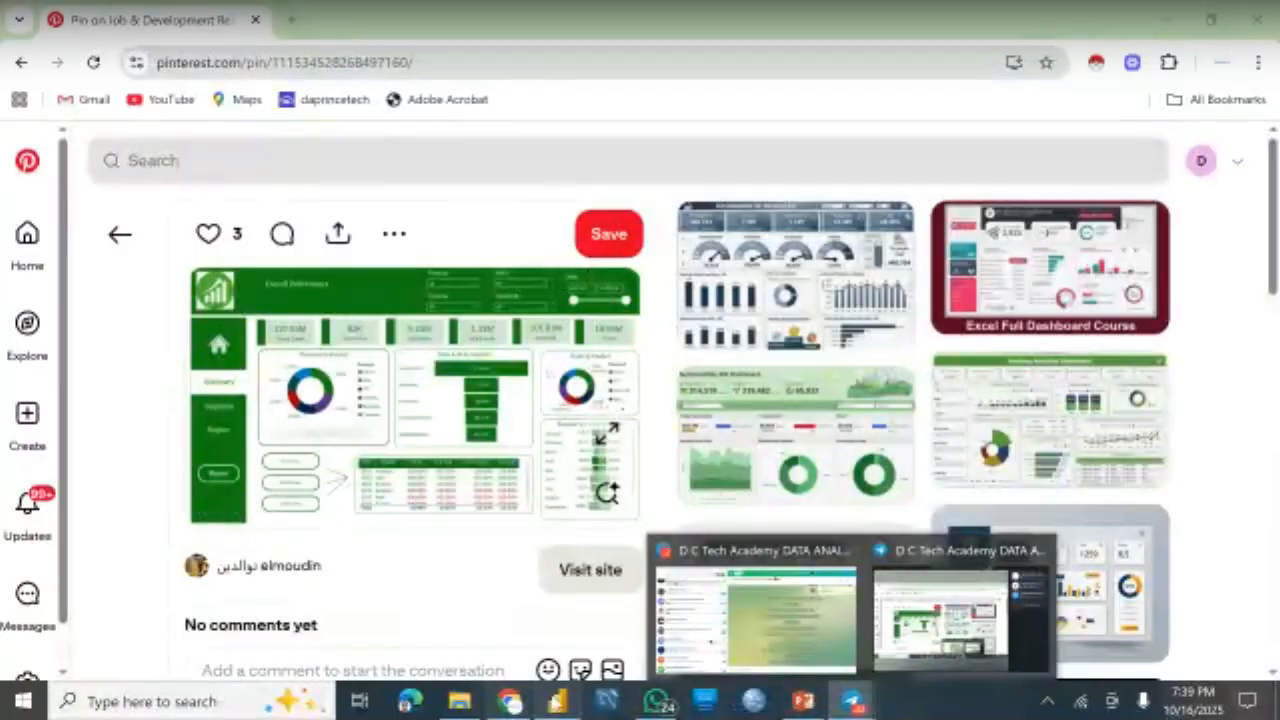
# Step: Switch to Power BI and replace the Segment field in the dashboard header slicer with the Date field
pyautogui.click(557, 701)
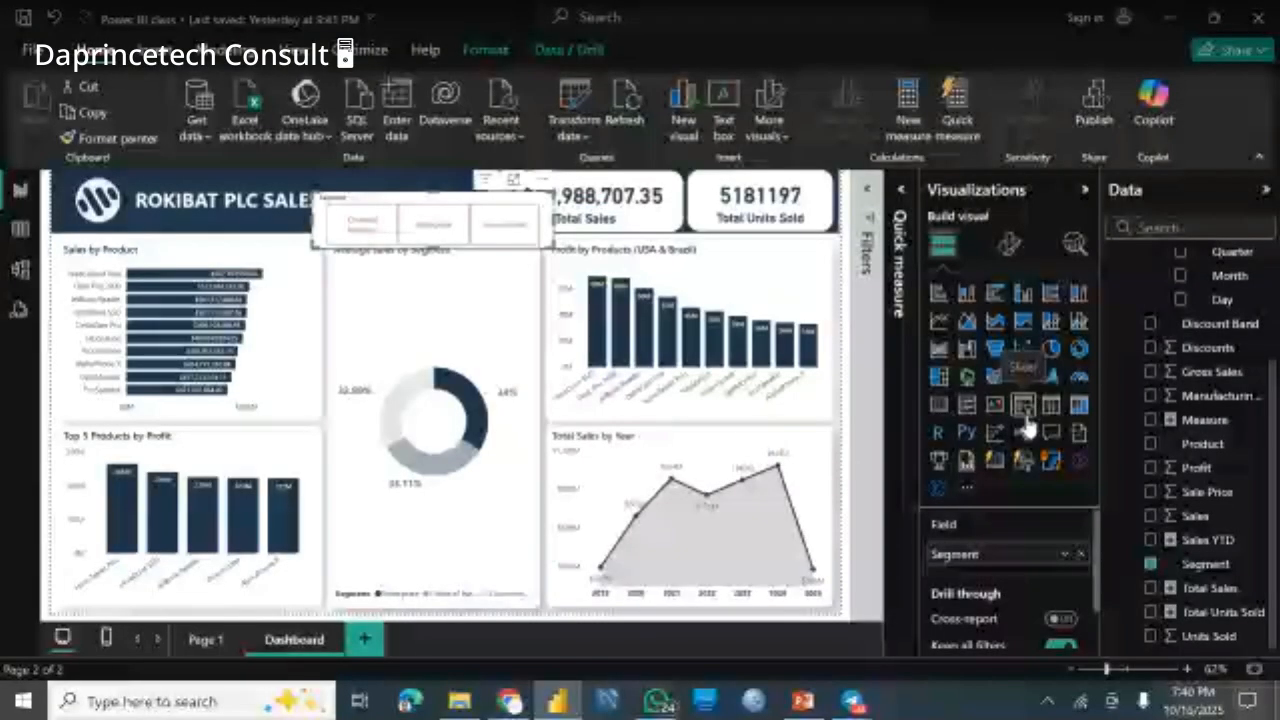
pyautogui.click(1081, 554)
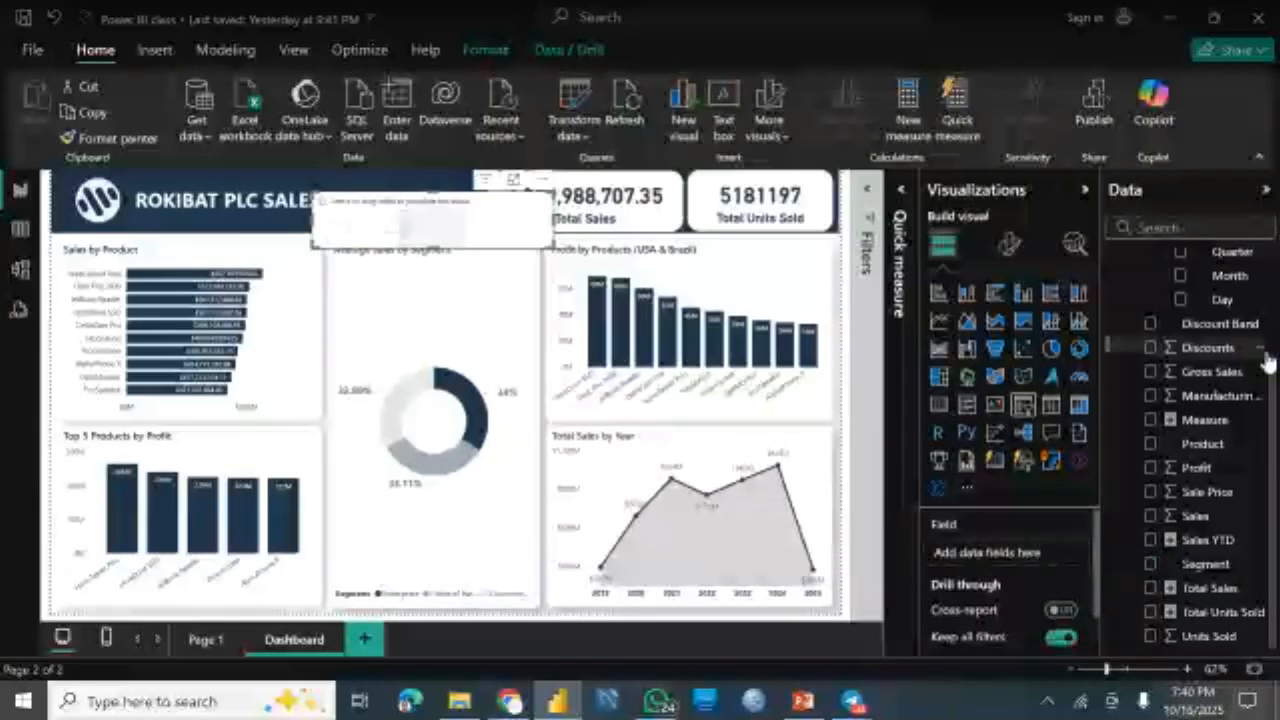
pyautogui.scroll(2, 1260, 320)
pyautogui.moveTo(1180, 282); pyautogui.dragTo(998, 553)
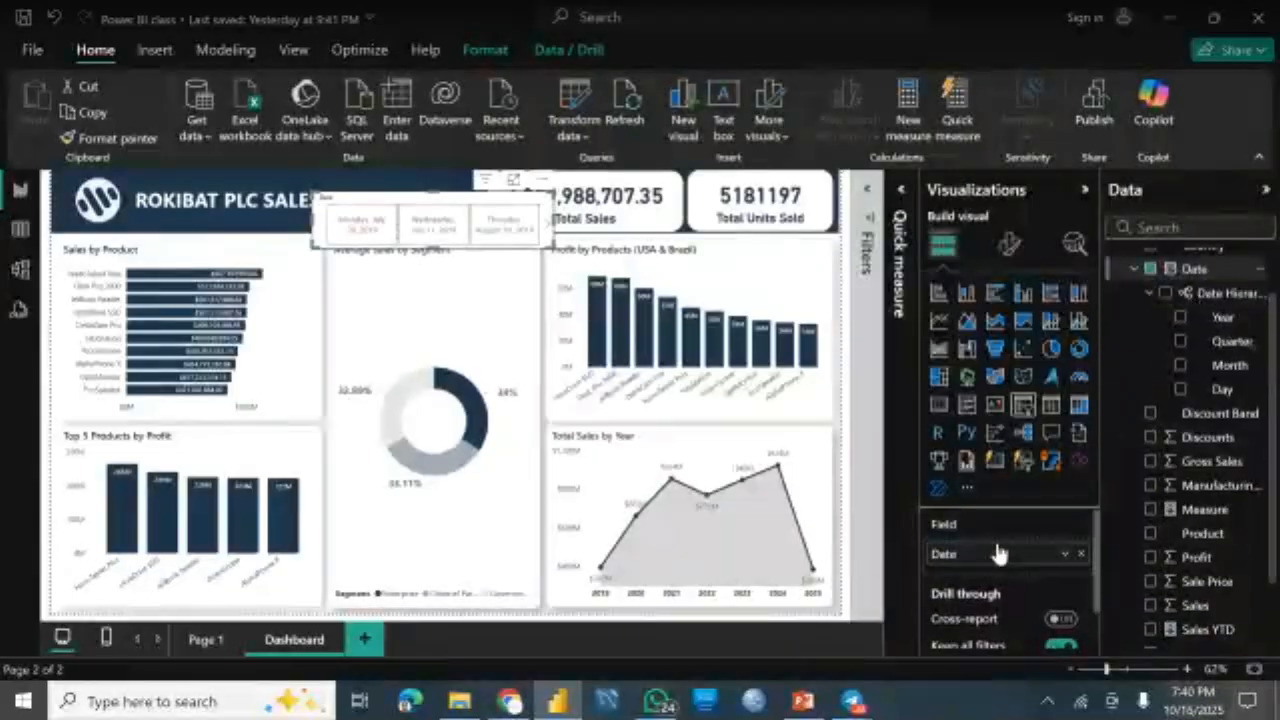
# Step: Set the Date slicer's style to Between in the slicer settings
pyautogui.click(1010, 262)
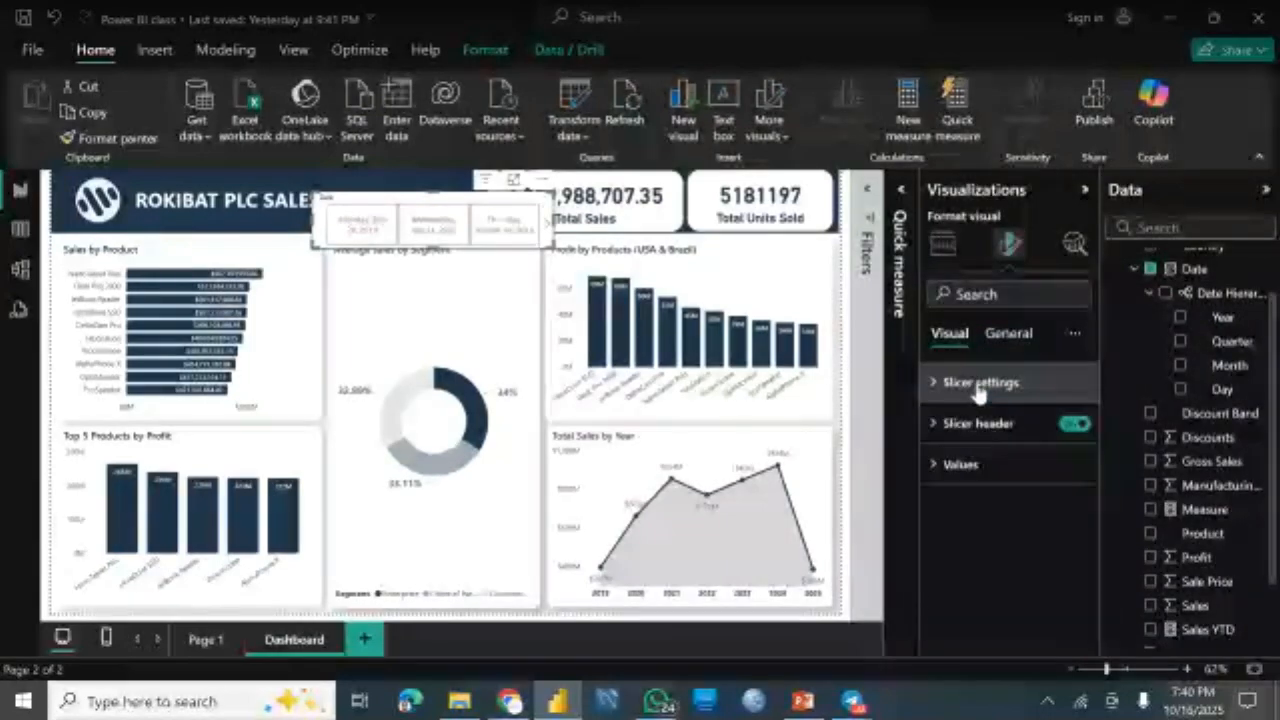
pyautogui.click(978, 388)
pyautogui.click(1001, 482)
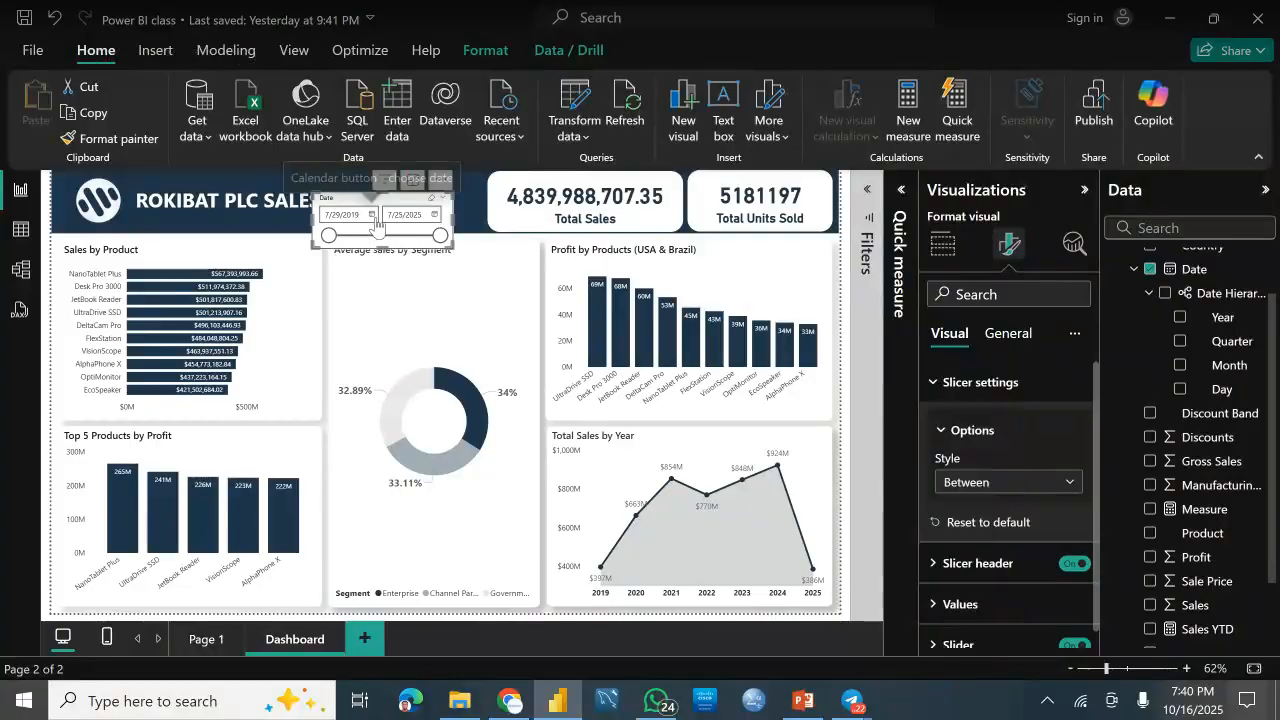
pyautogui.click(373, 216)
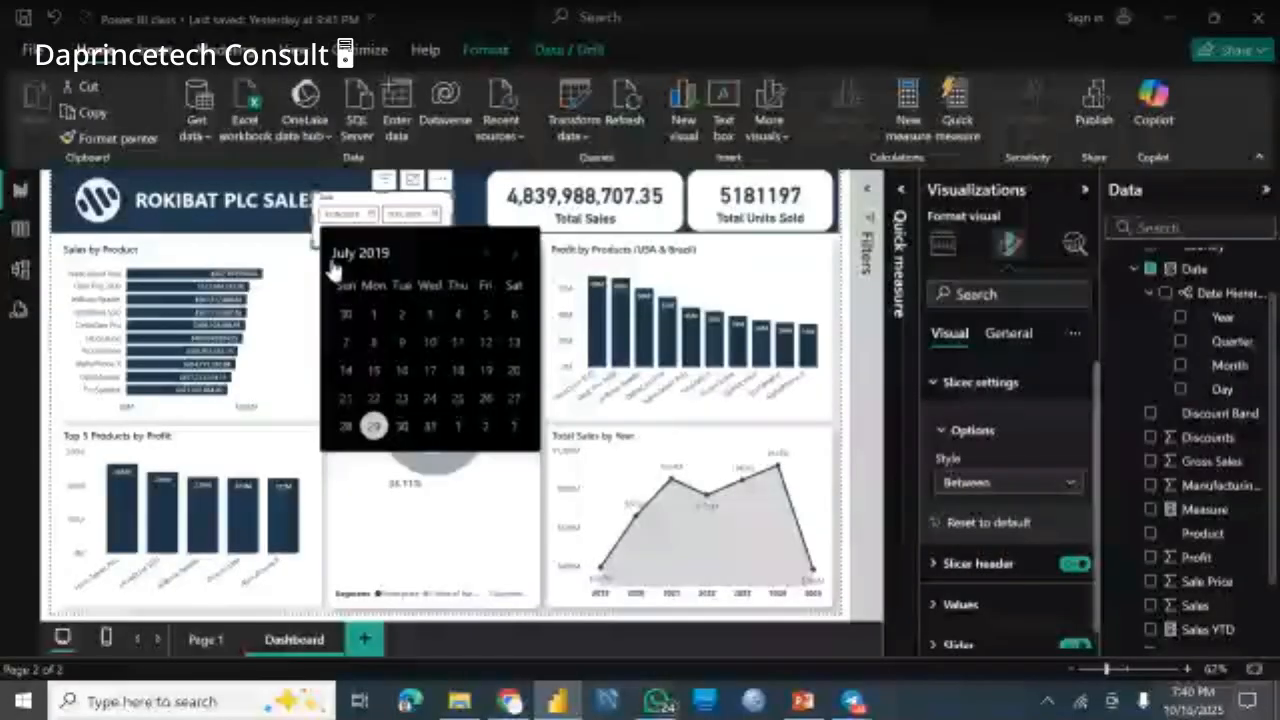
pyautogui.click(335, 256)
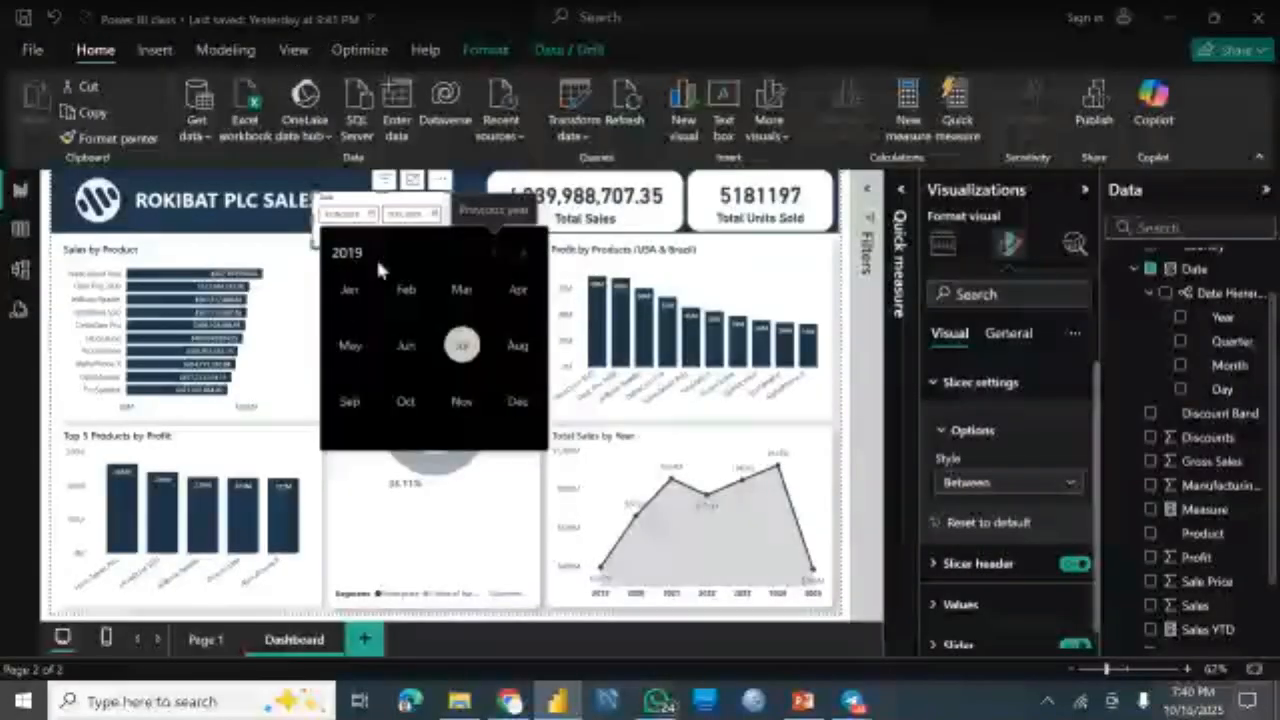
pyautogui.click(527, 258)
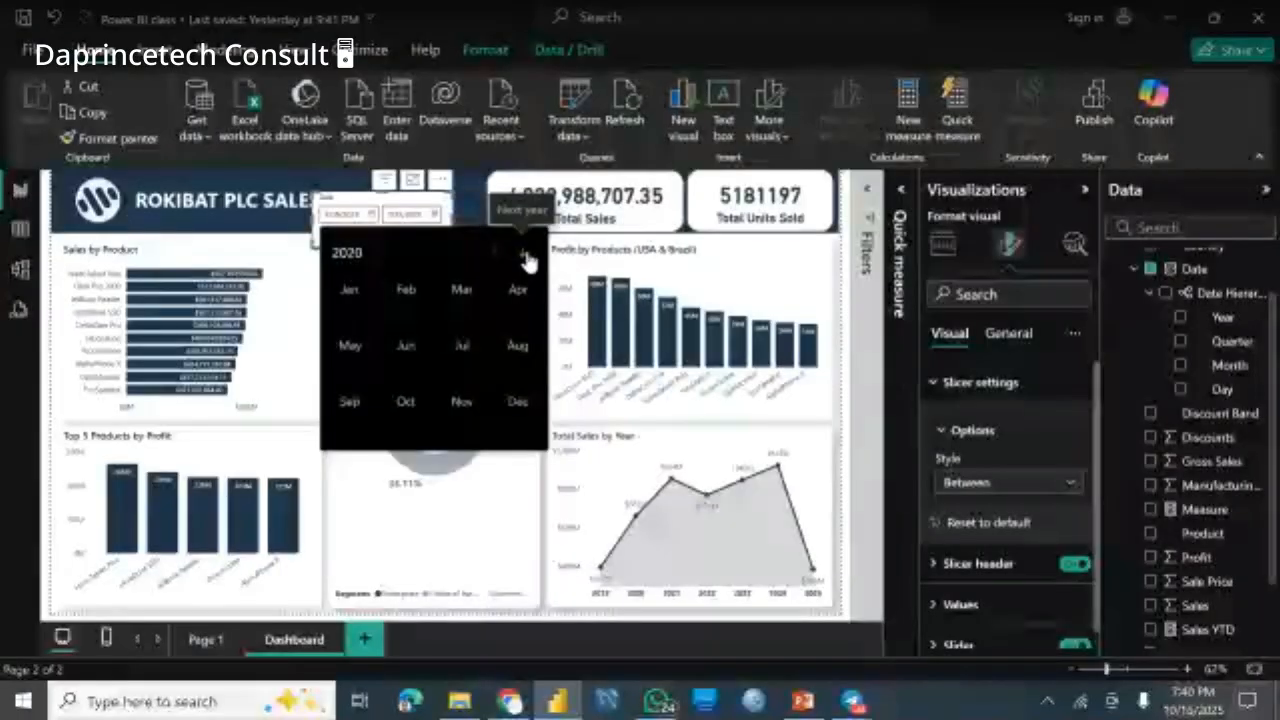
pyautogui.click(525, 256)
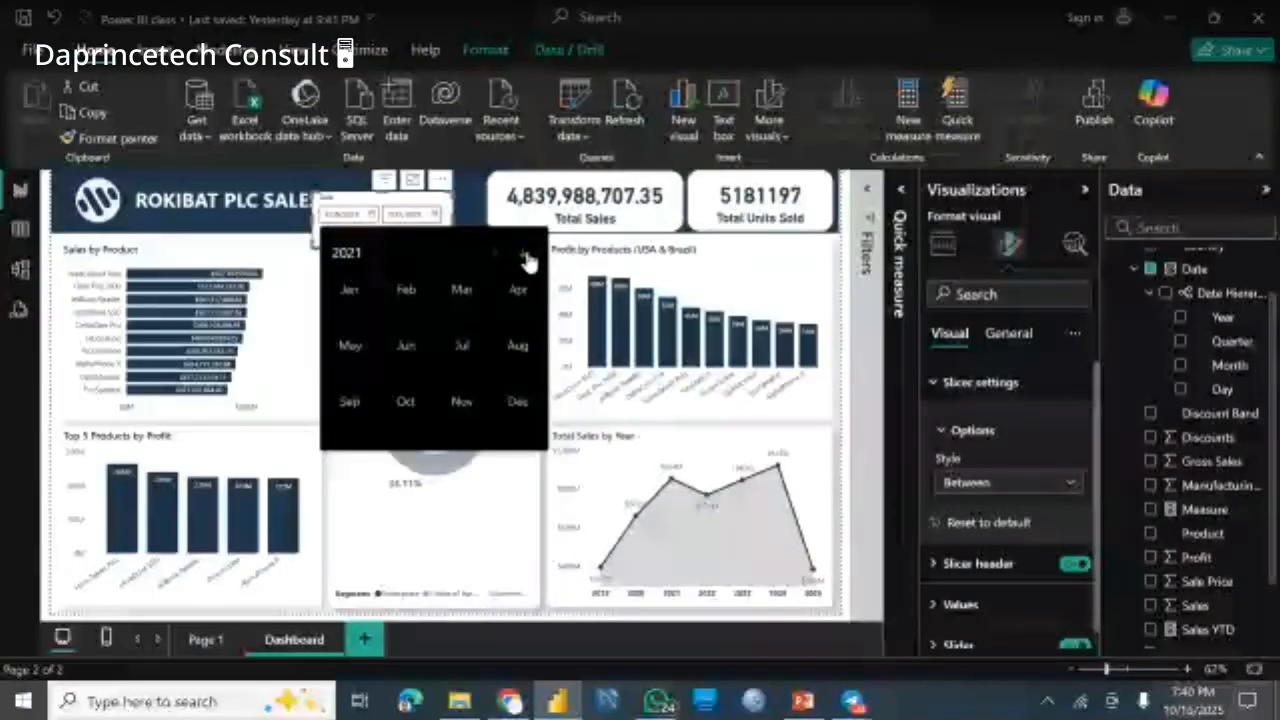
pyautogui.click(494, 253)
pyautogui.click(414, 230)
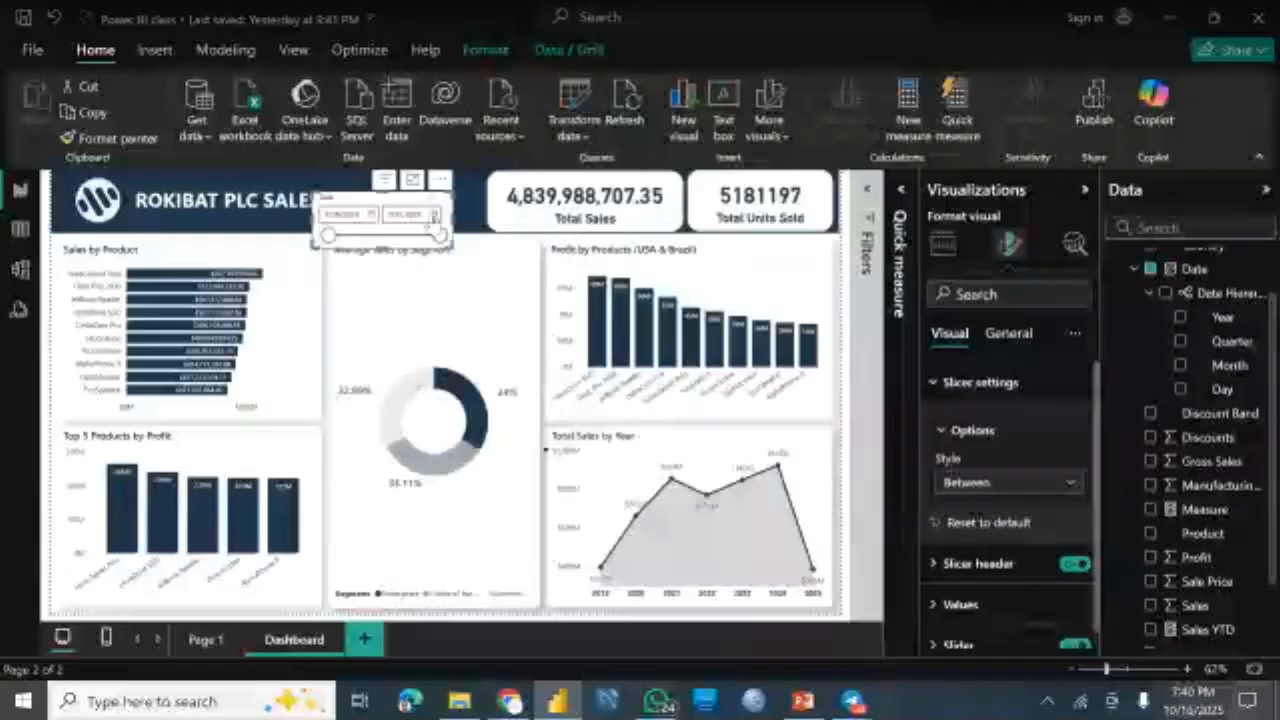
pyautogui.click(436, 216)
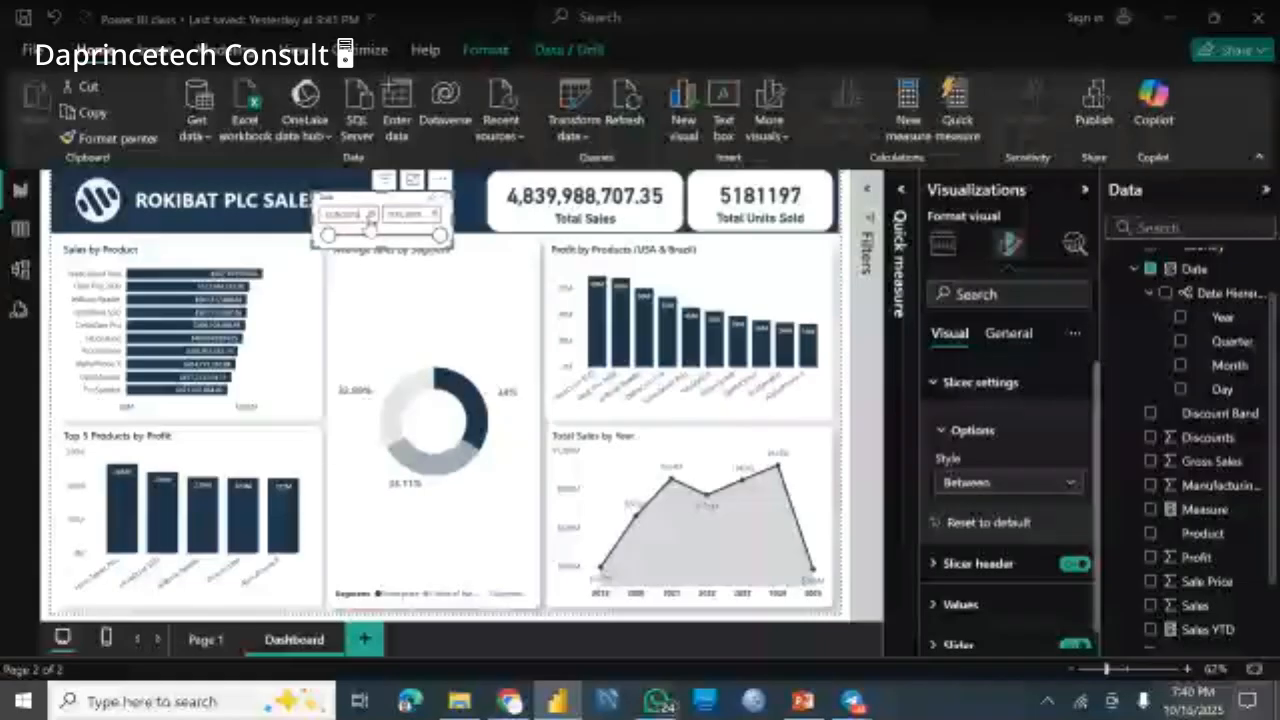
# Step: Set the Date slicer's start date to 1/1/2020 using the calendar
pyautogui.click(369, 222)
pyautogui.click(350, 254)
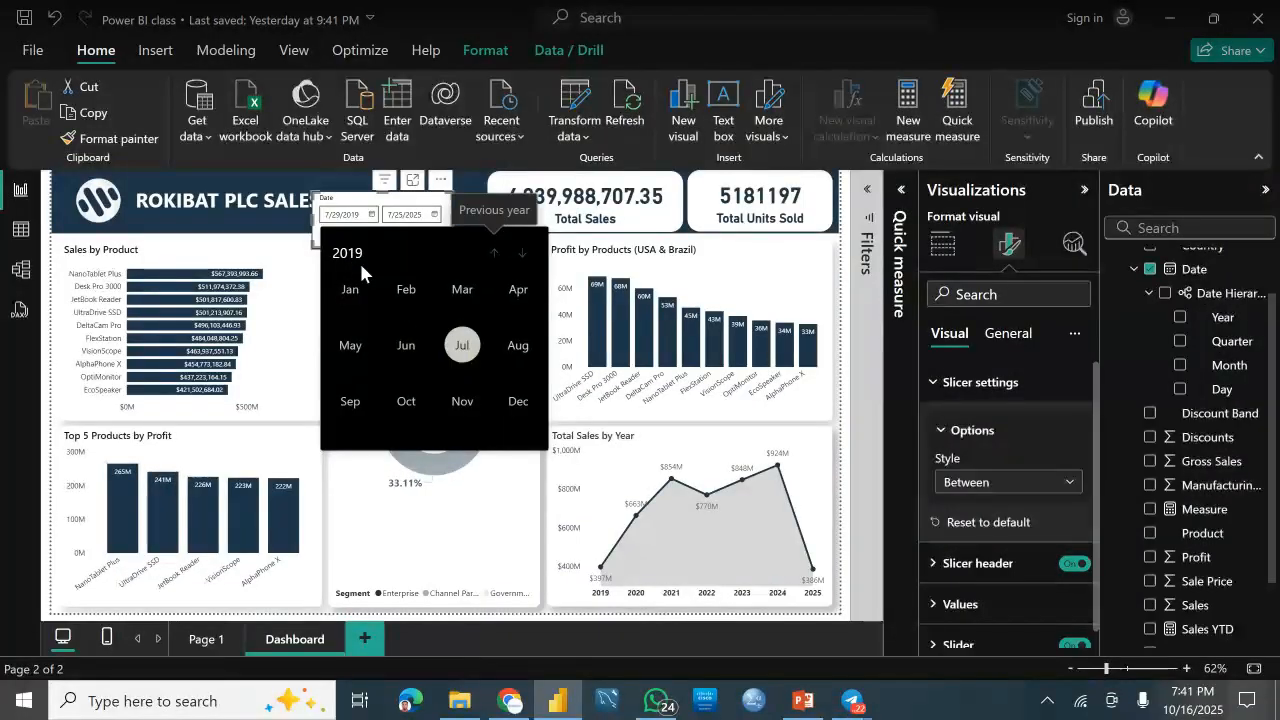
pyautogui.click(521, 254)
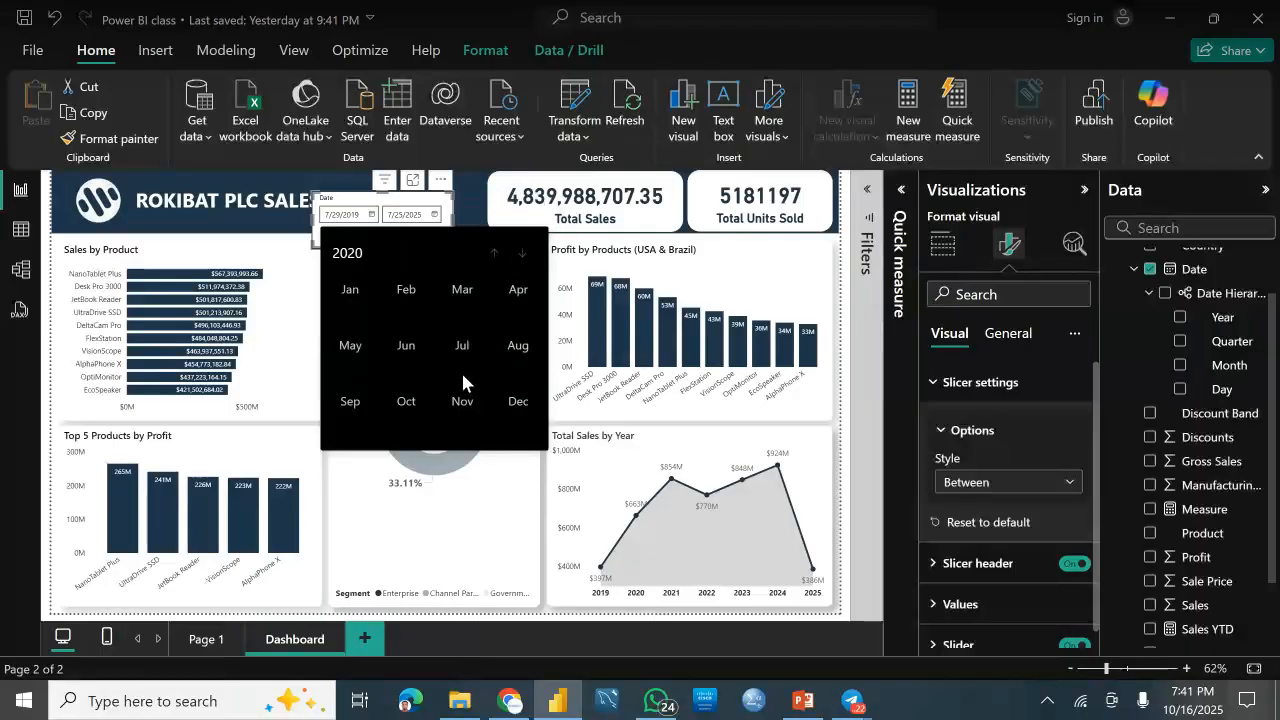
pyautogui.click(350, 290)
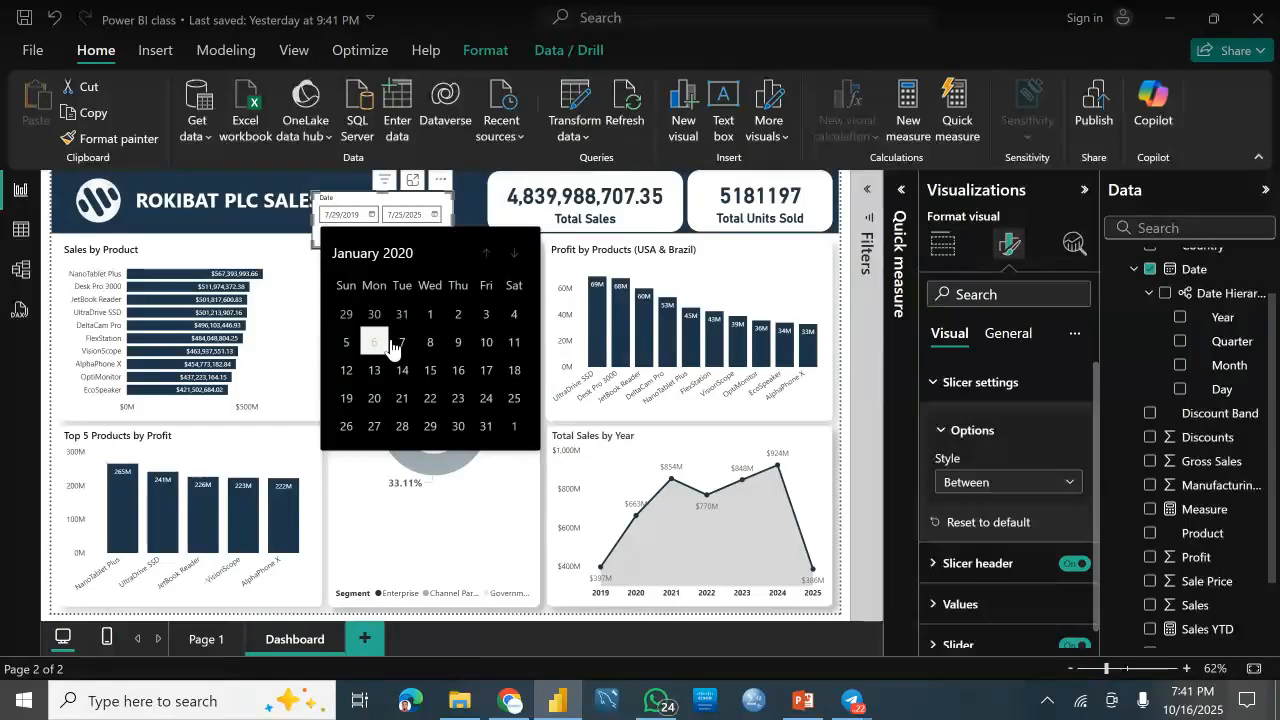
pyautogui.click(430, 316)
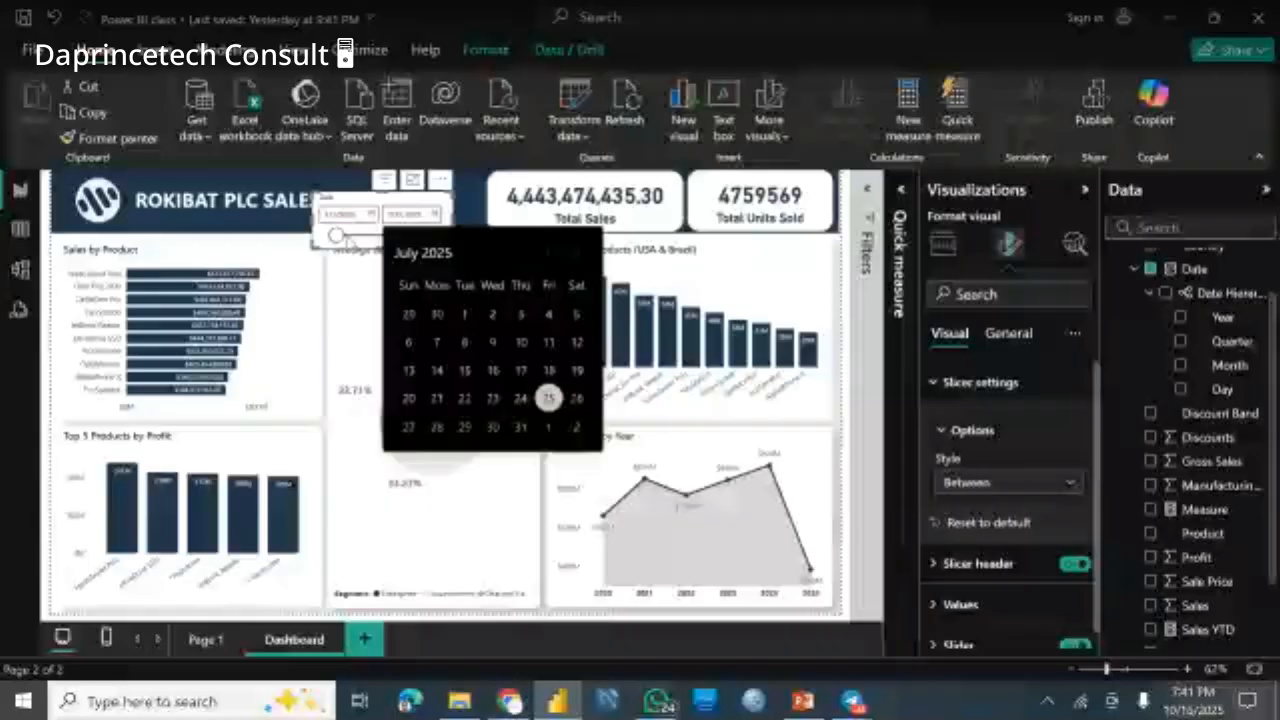
# Step: Set the Date slicer's end date to 12/31/2021 using the calendar
pyautogui.click(440, 251)
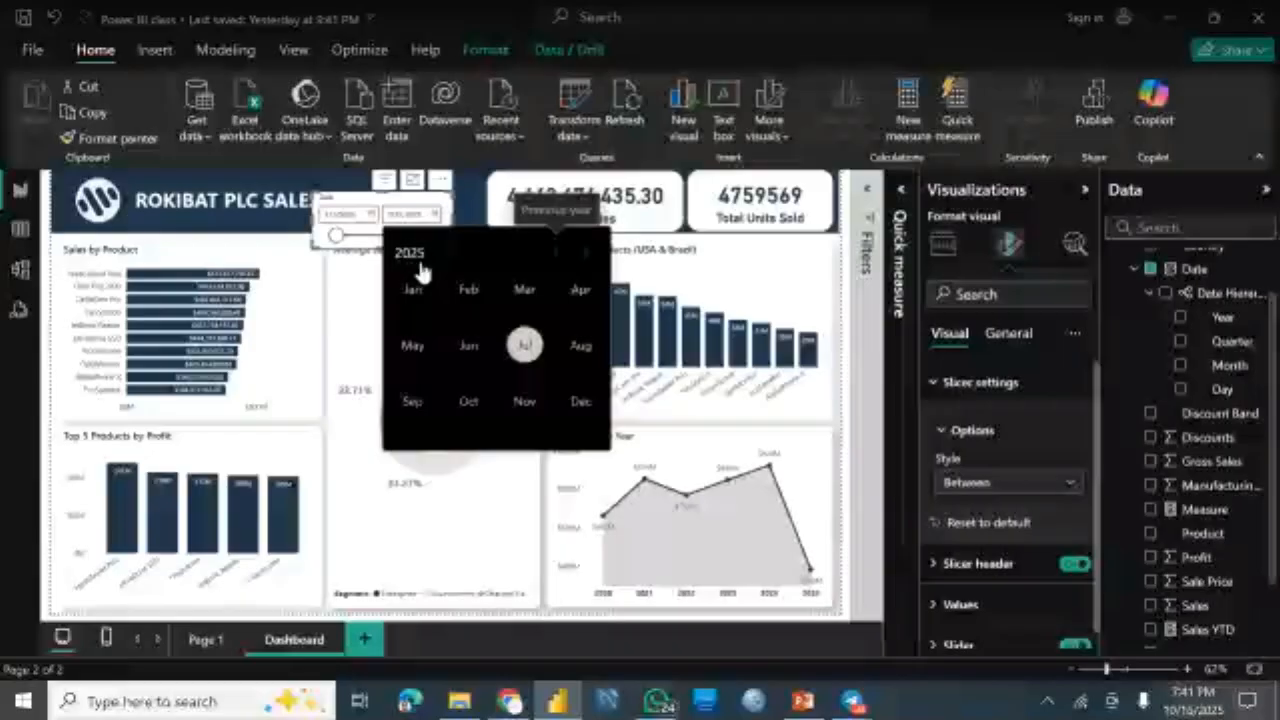
pyautogui.click(558, 256)
pyautogui.click(559, 258)
pyautogui.click(560, 260)
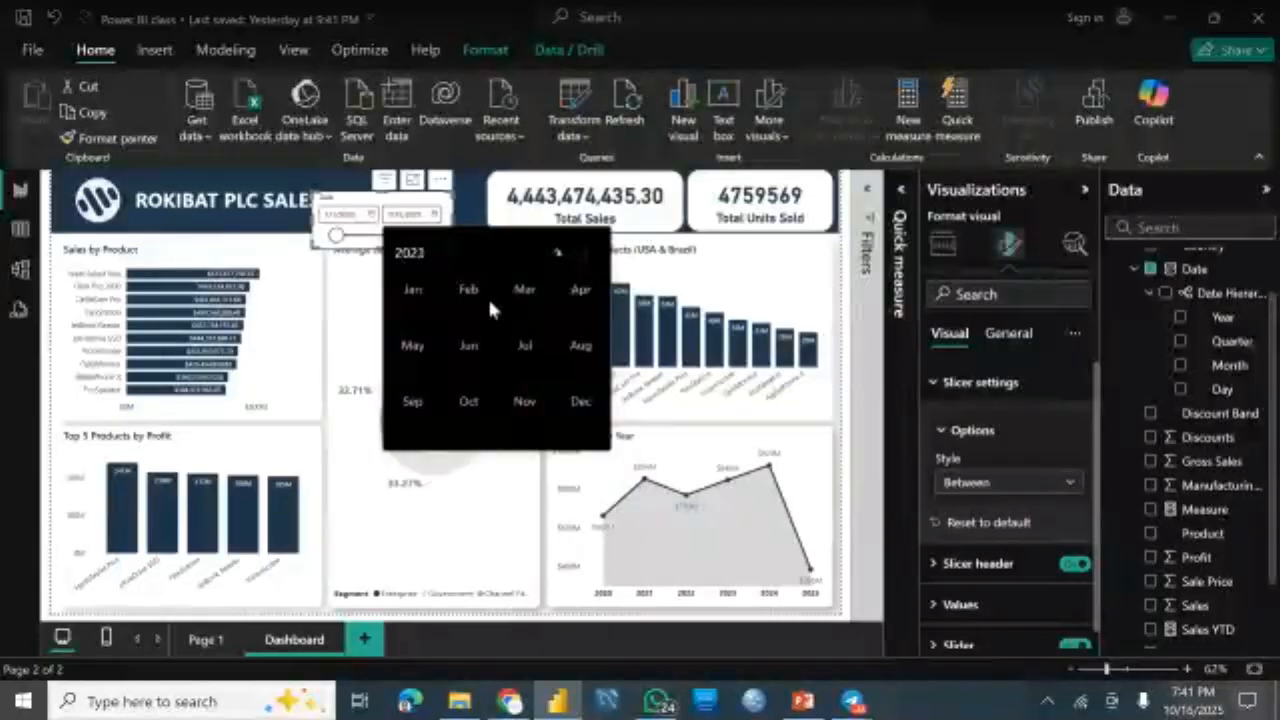
pyautogui.click(591, 403)
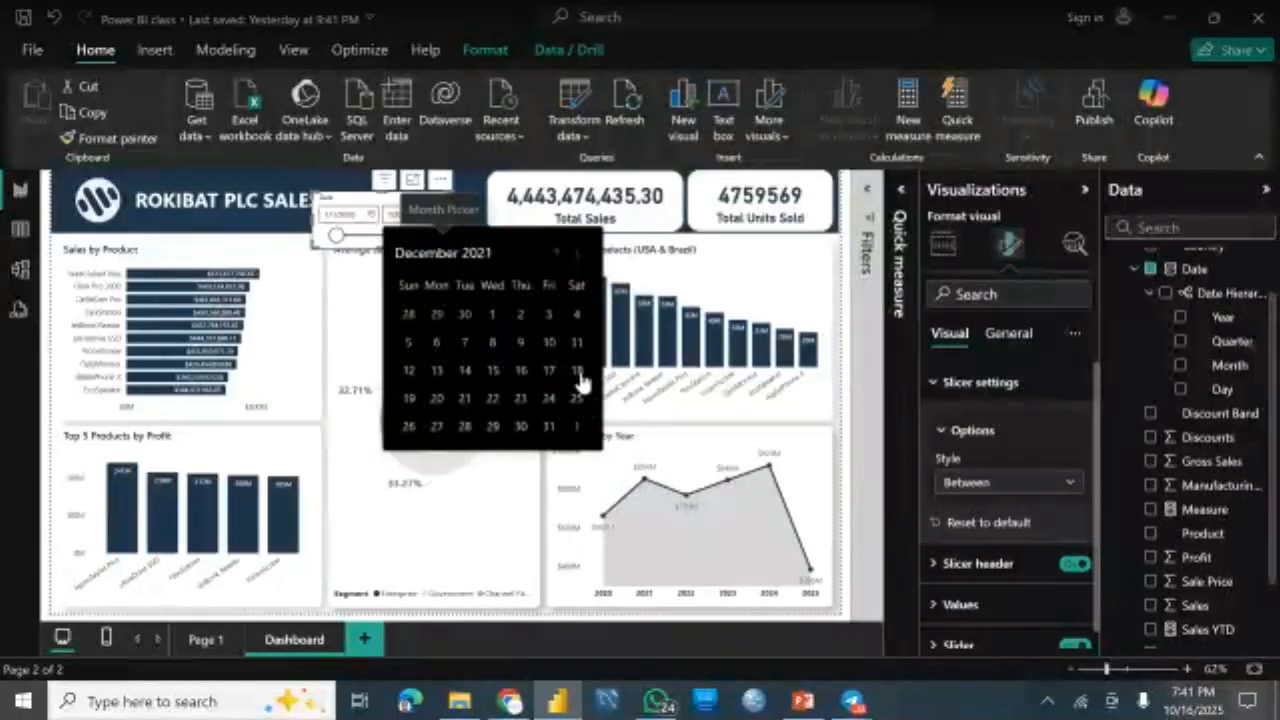
pyautogui.click(548, 426)
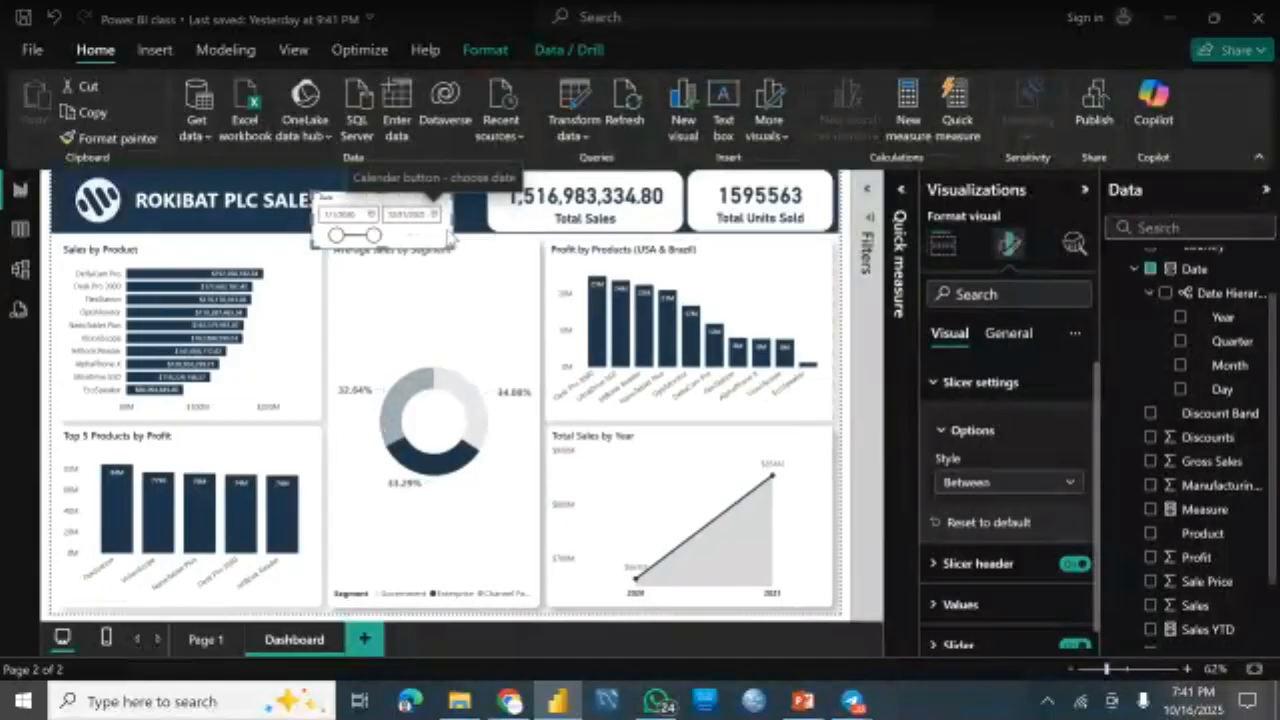
# Step: Narrow the Date slicer slightly and move it from the header onto the Average sales by Segment card, above the donut chart
pyautogui.moveTo(452, 220)
pyautogui.mouseDown()
pyautogui.moveTo(404, 225)
pyautogui.moveTo(460, 236)
pyautogui.moveTo(443, 236)
pyautogui.mouseUp()
pyautogui.moveTo(443, 190); pyautogui.dragTo(816, 406)
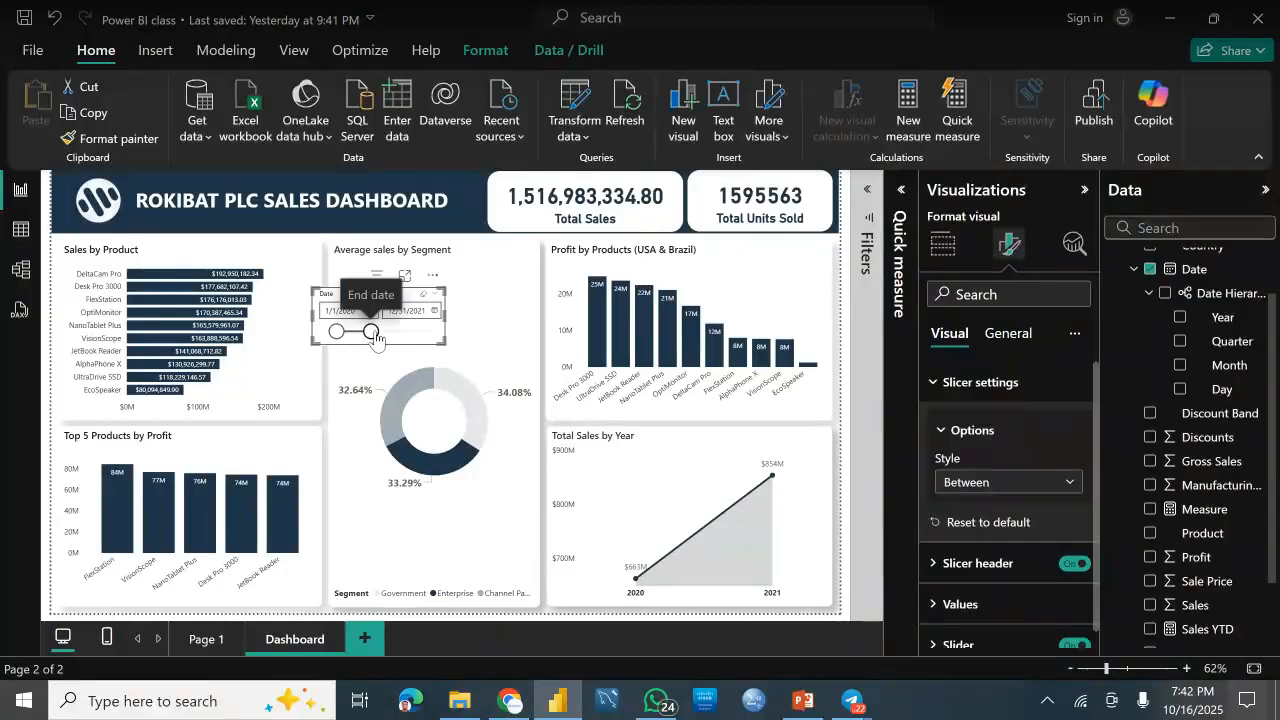
# Step: Try the Date slicer's range slider with an end date of 8/28/2023 and restore the full range of 7/29/2019 to 7/25/2025
pyautogui.moveTo(374, 335); pyautogui.dragTo(476, 342)
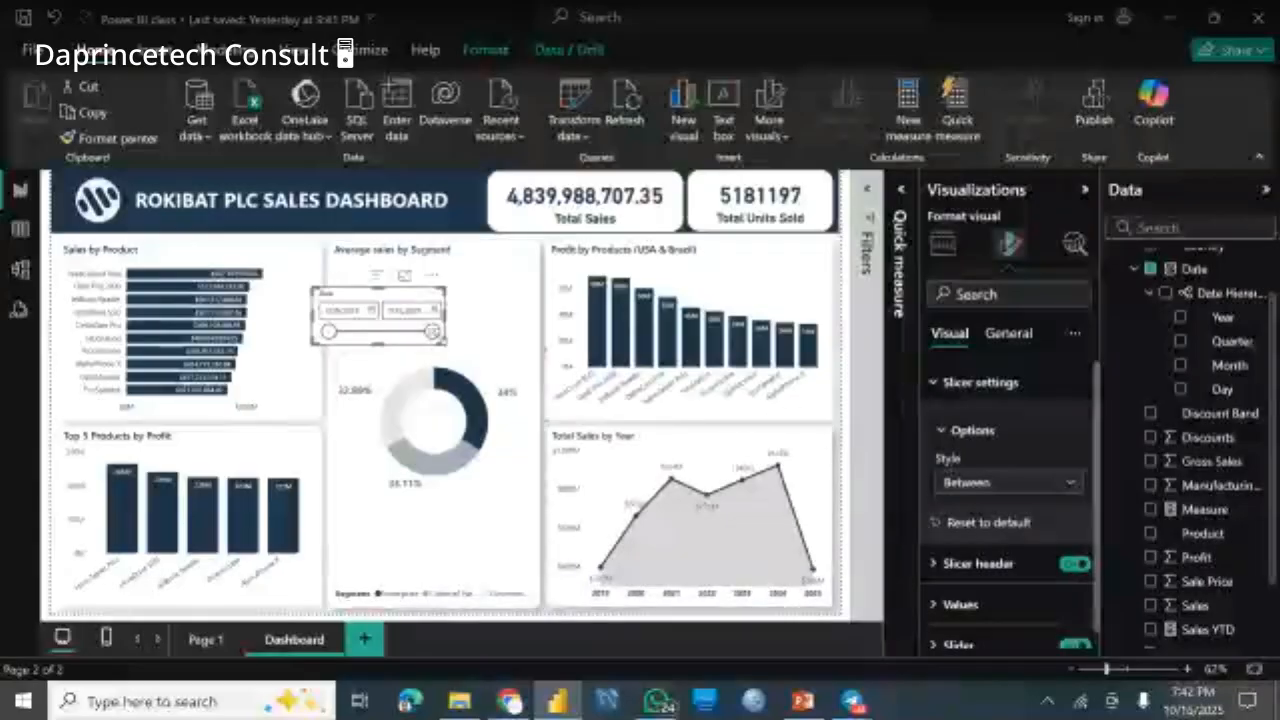
pyautogui.moveTo(431, 331); pyautogui.dragTo(399, 331)
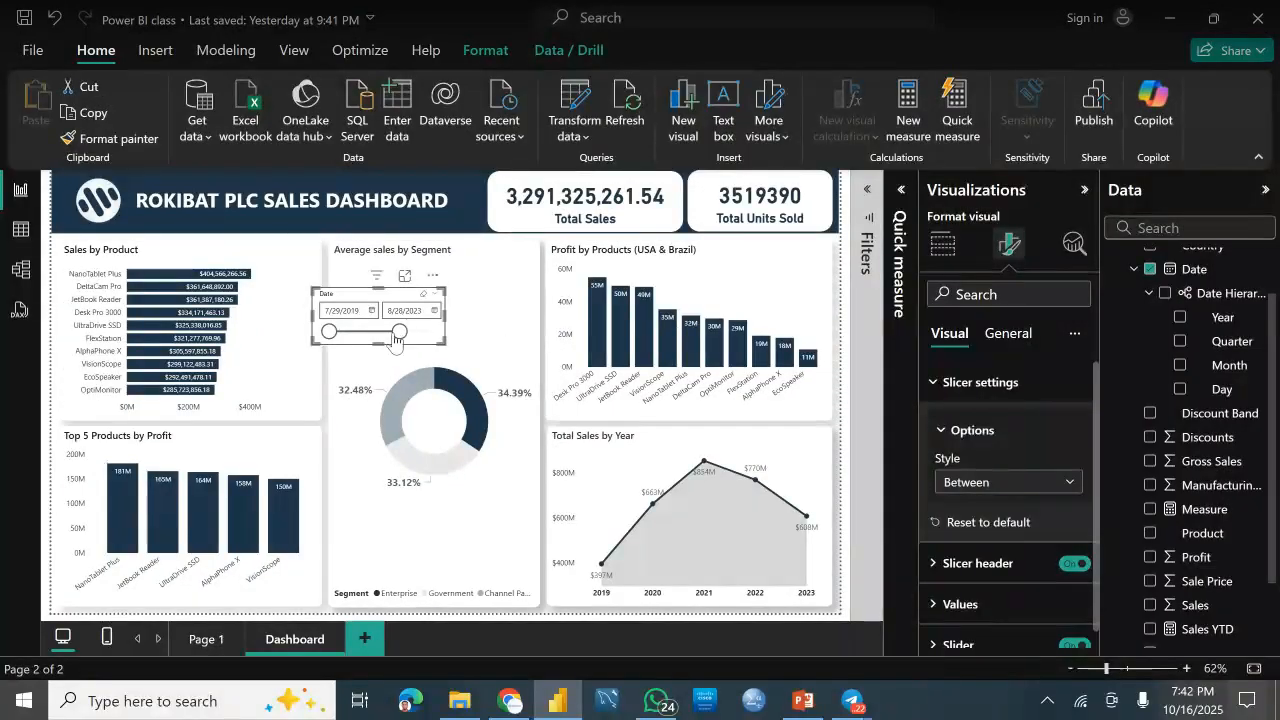
pyautogui.moveTo(396, 338); pyautogui.dragTo(455, 340)
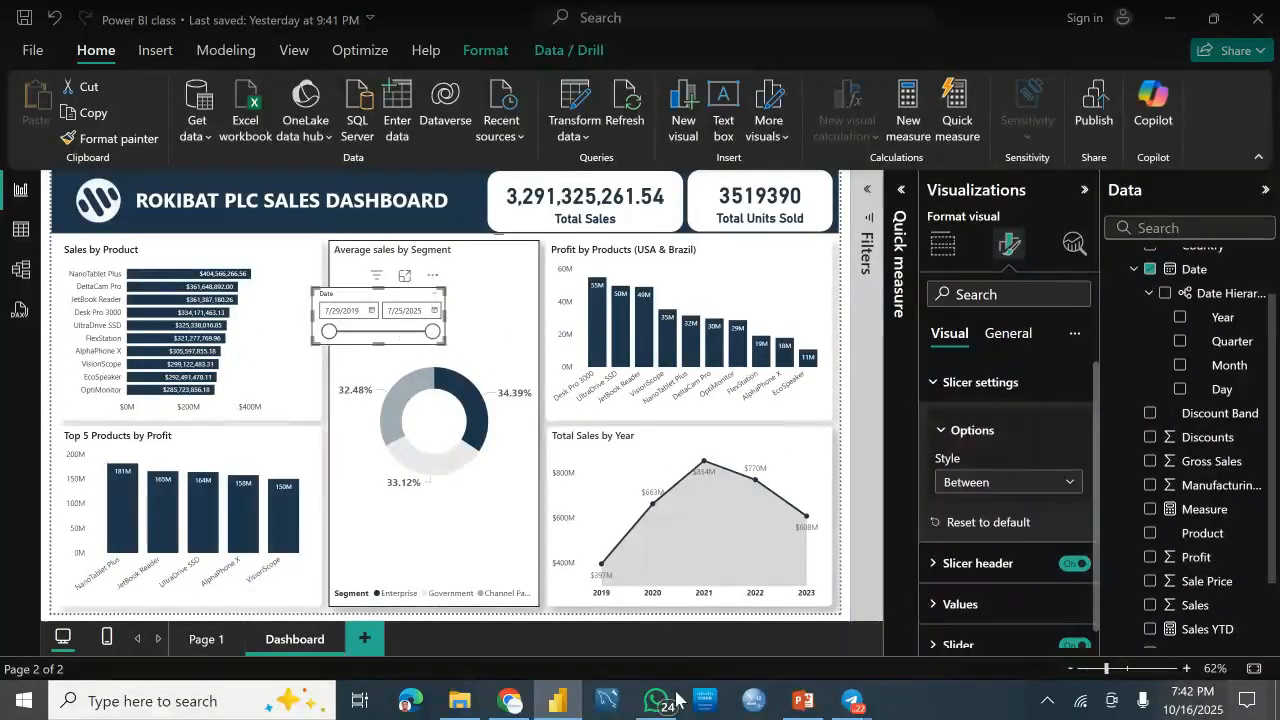
# Step: Switch to Chrome, examine the layouts of the ticketing system and Inventory Management dashboard pins on Pinterest, and return to Power BI
pyautogui.click(508, 702)
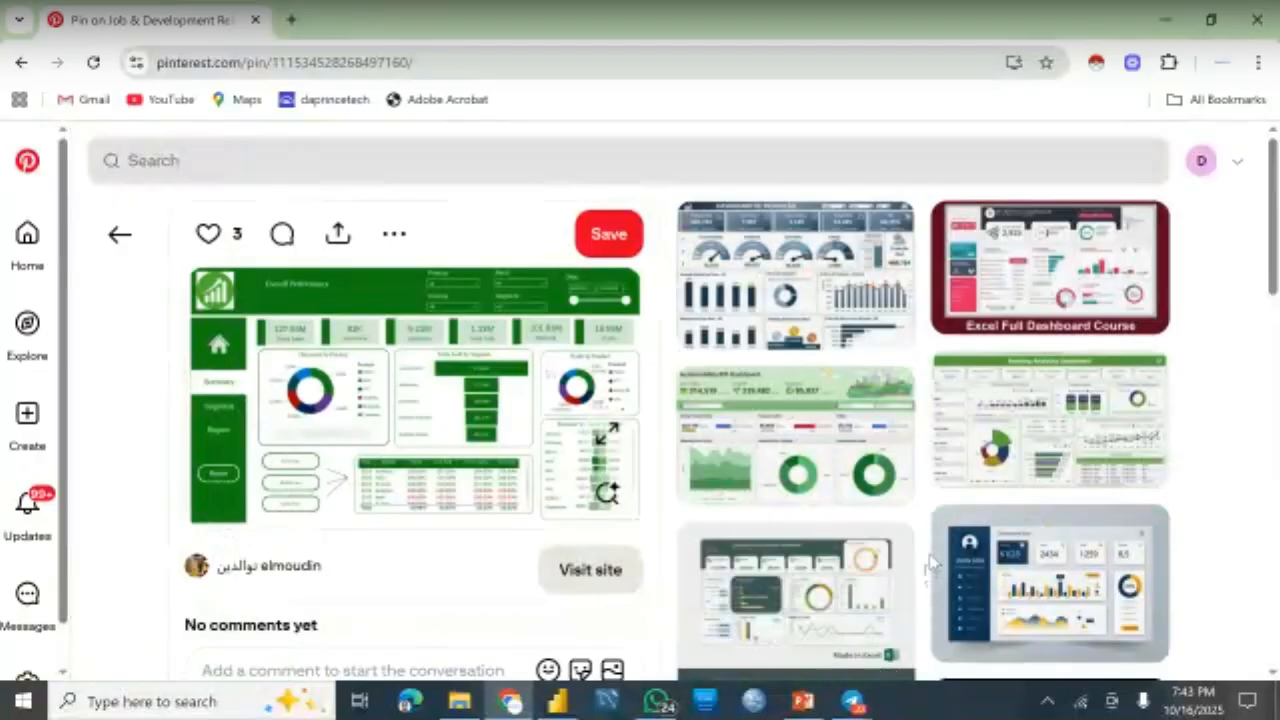
pyautogui.click(1051, 586)
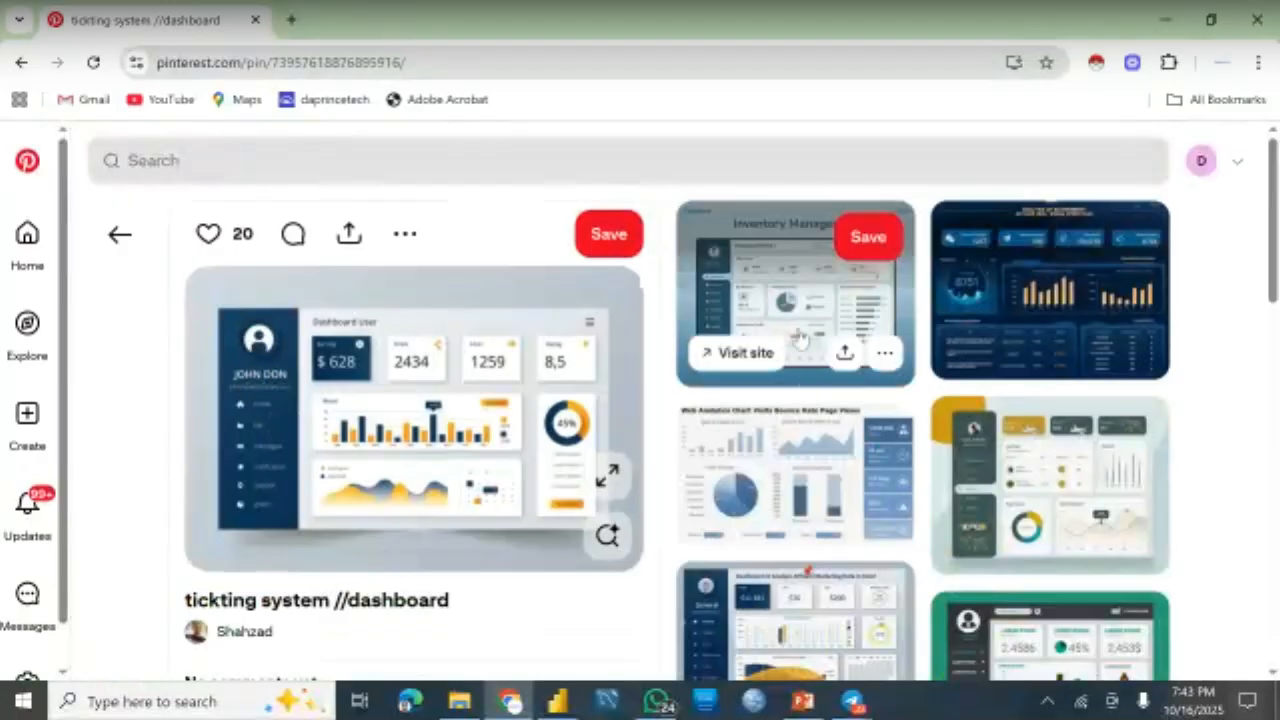
pyautogui.click(761, 299)
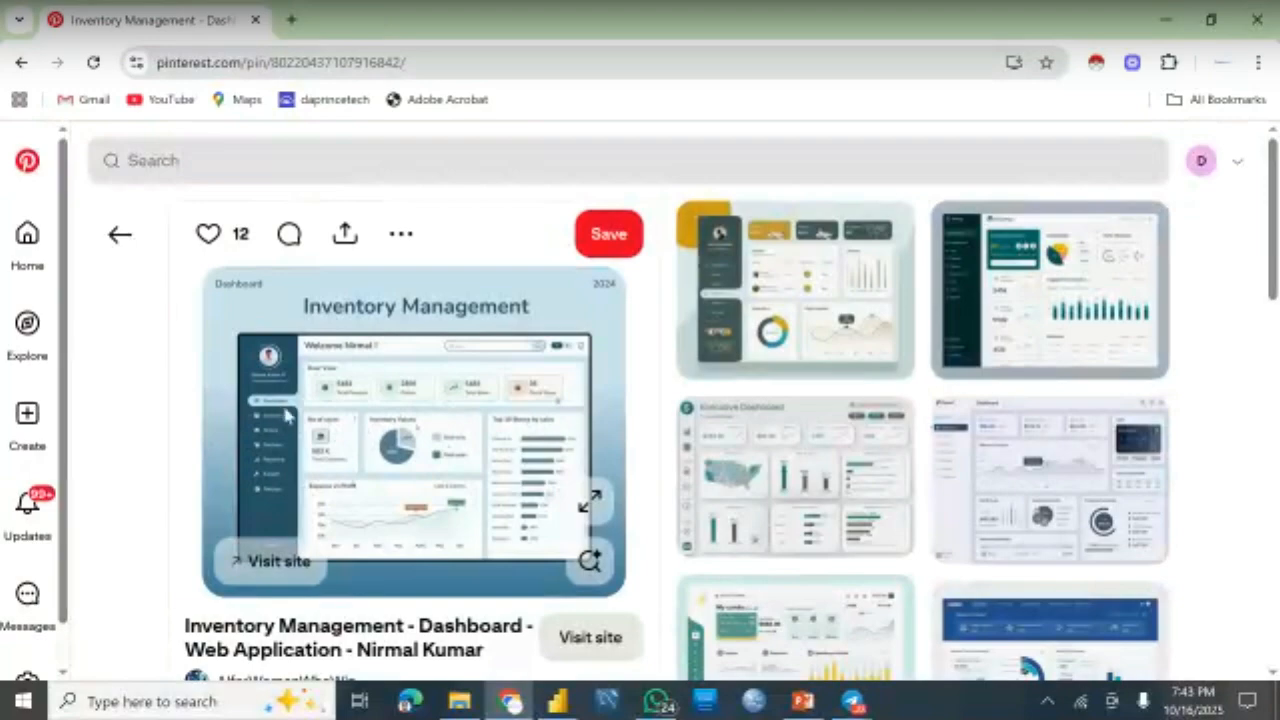
pyautogui.click(556, 703)
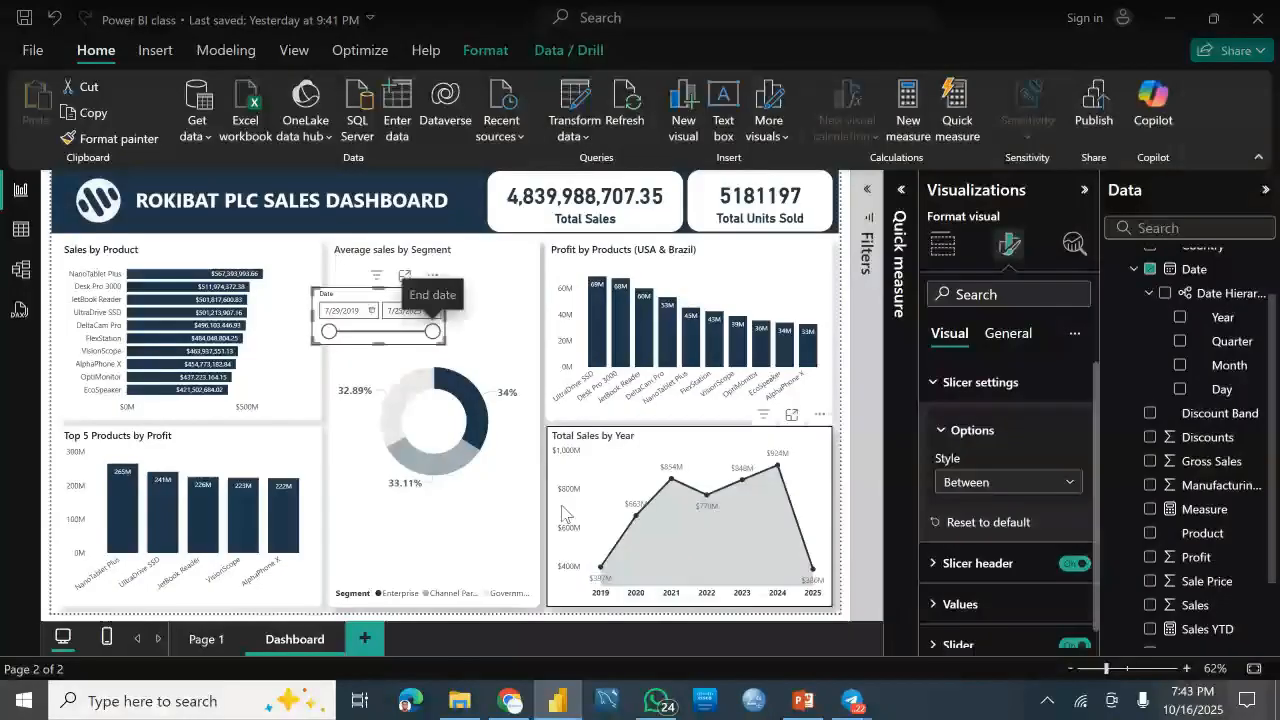
# Step: Switch to File Explorer and open the Portfolio folder inside Data Analysis Class
pyautogui.click(459, 701)
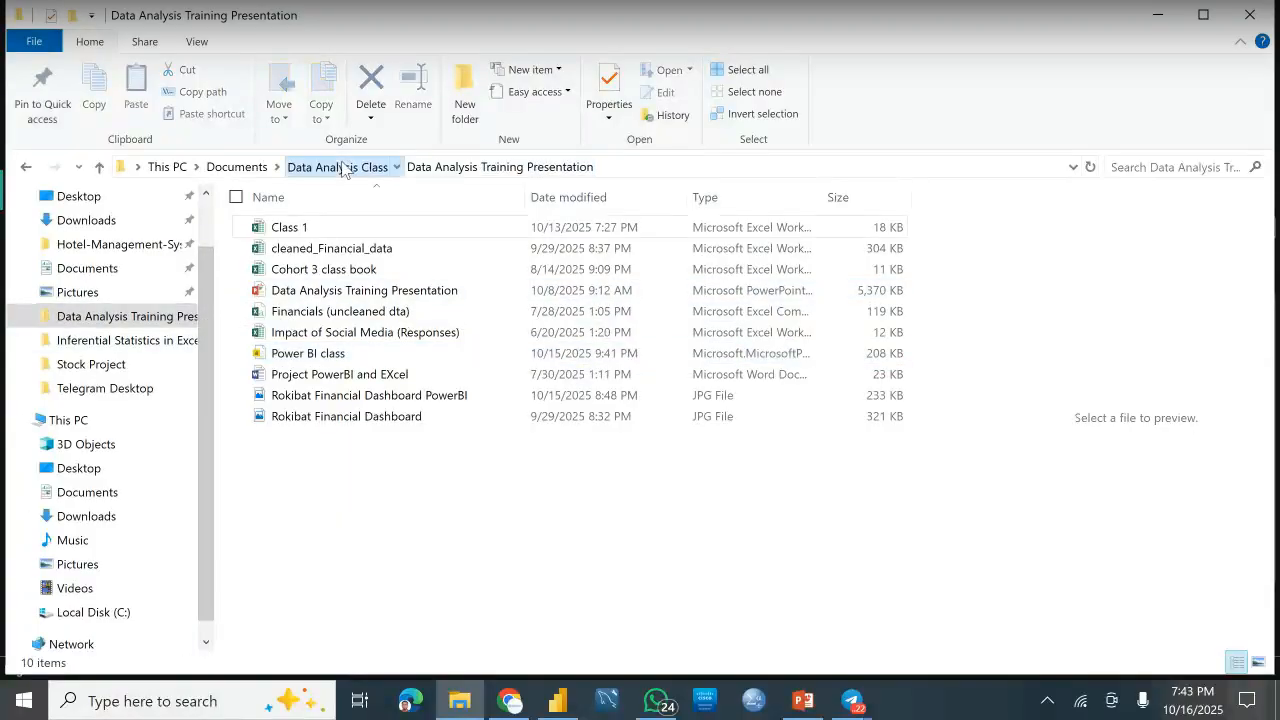
pyautogui.click(340, 167)
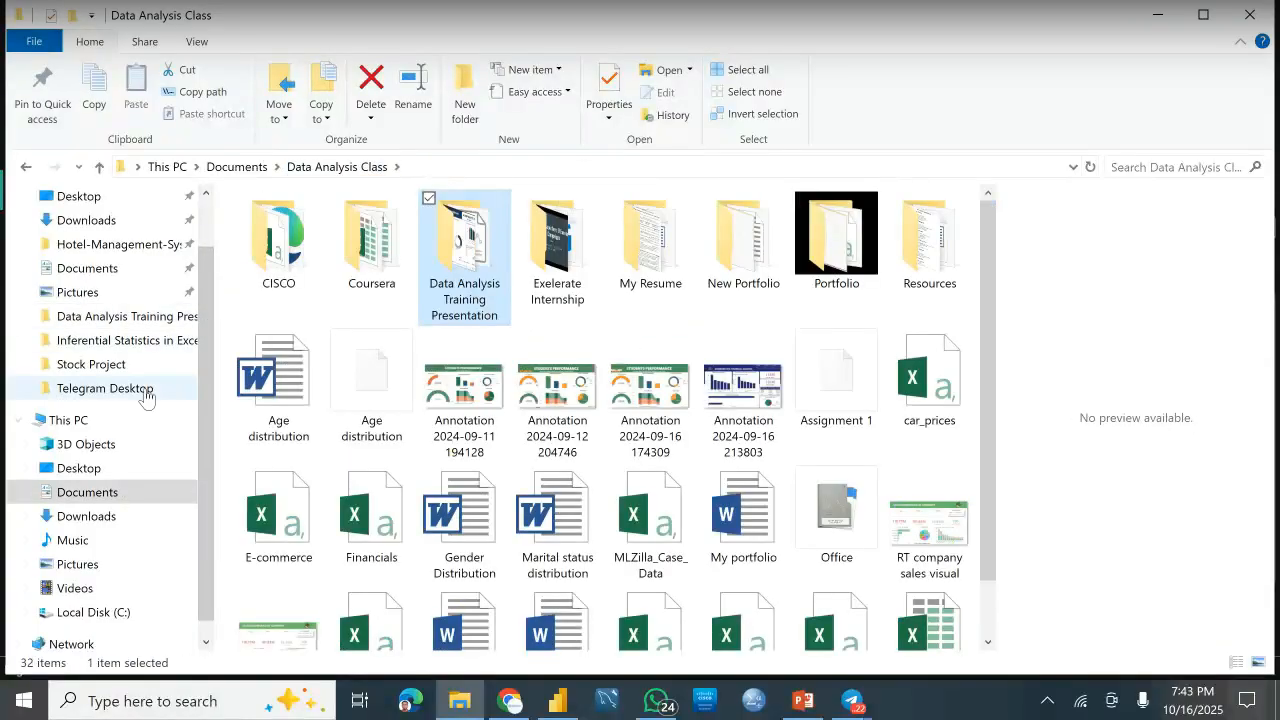
pyautogui.doubleClick(449, 287)
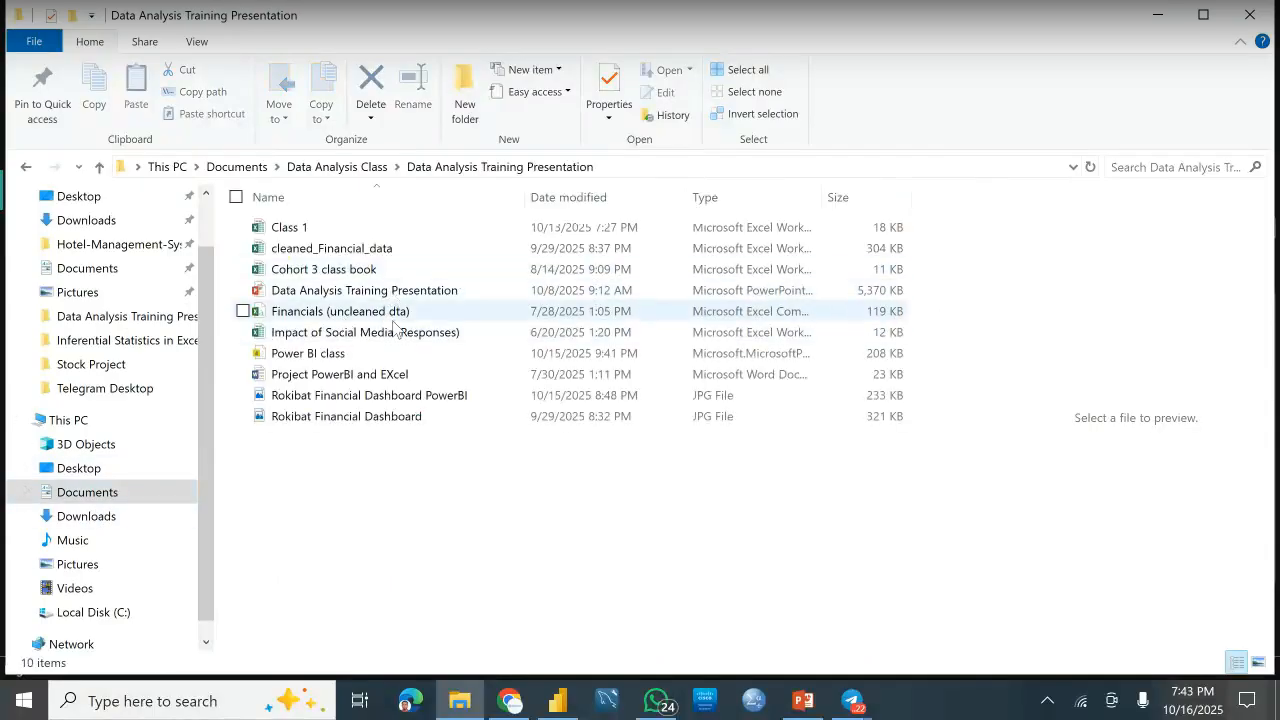
pyautogui.click(355, 167)
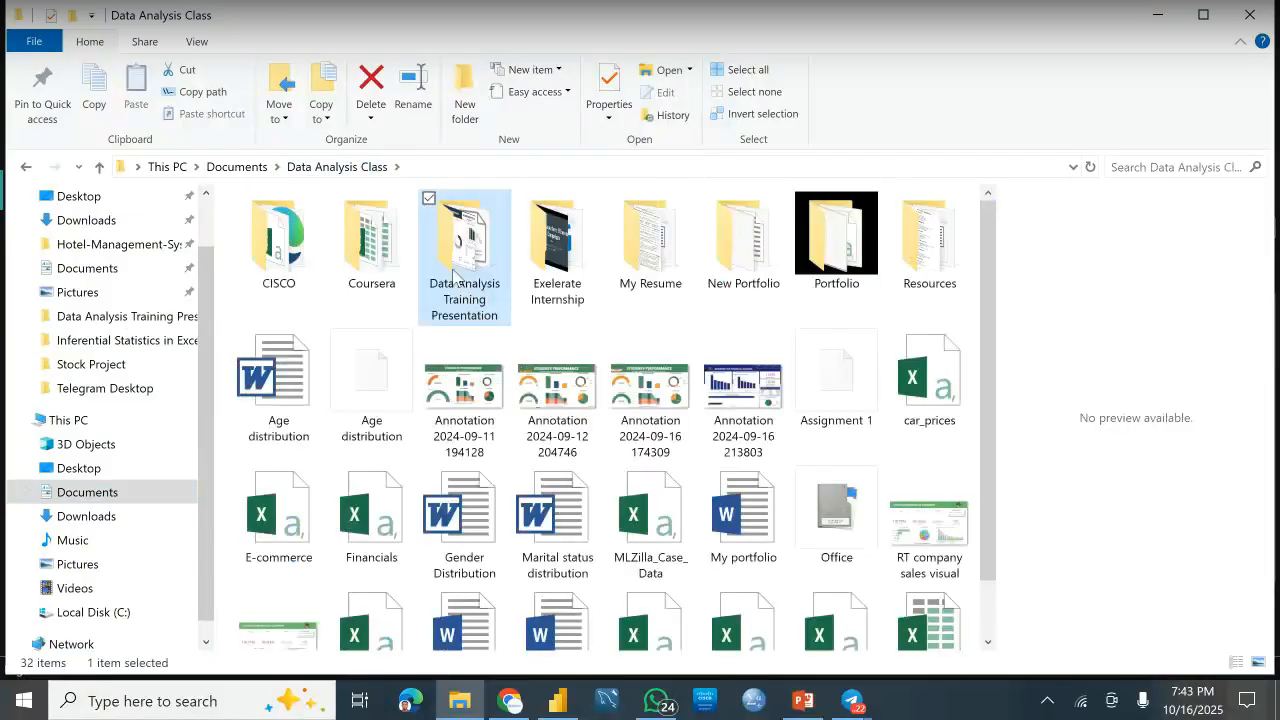
pyautogui.doubleClick(837, 255)
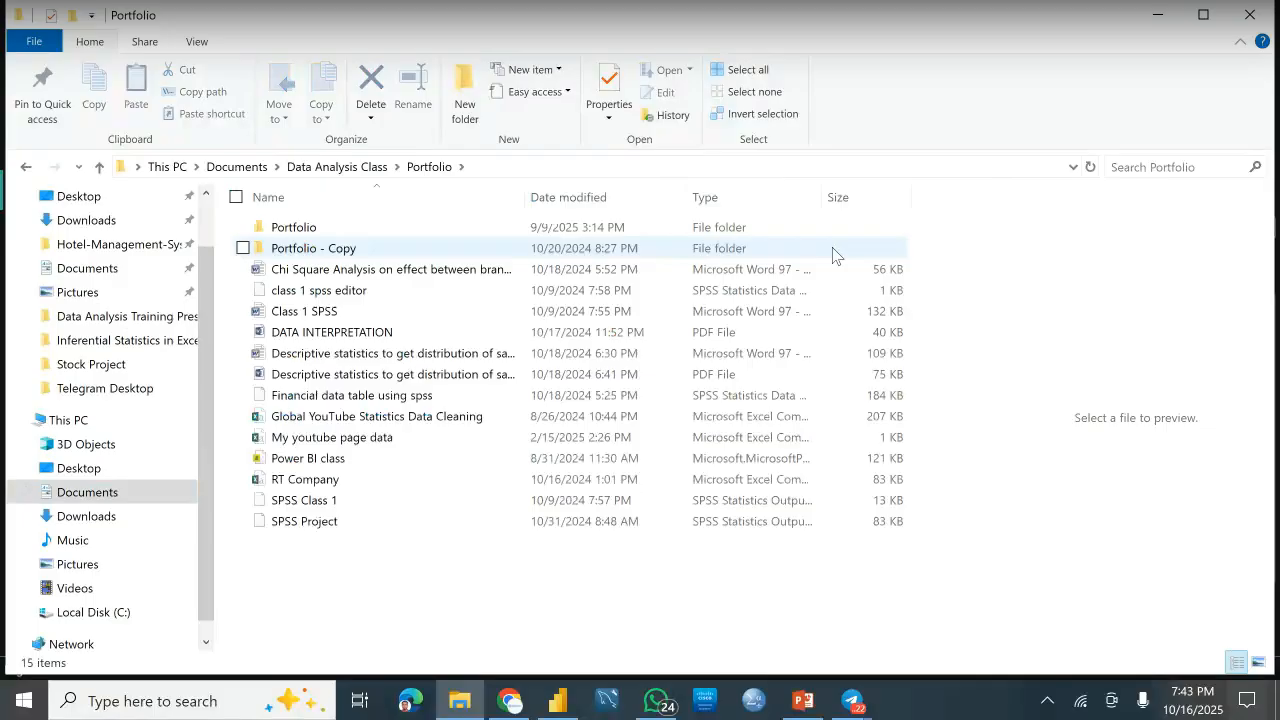
# Step: Open the Supermarket_sales_dashboard report from the client project folder inside Portfolio and Chestrelief
pyautogui.doubleClick(334, 228)
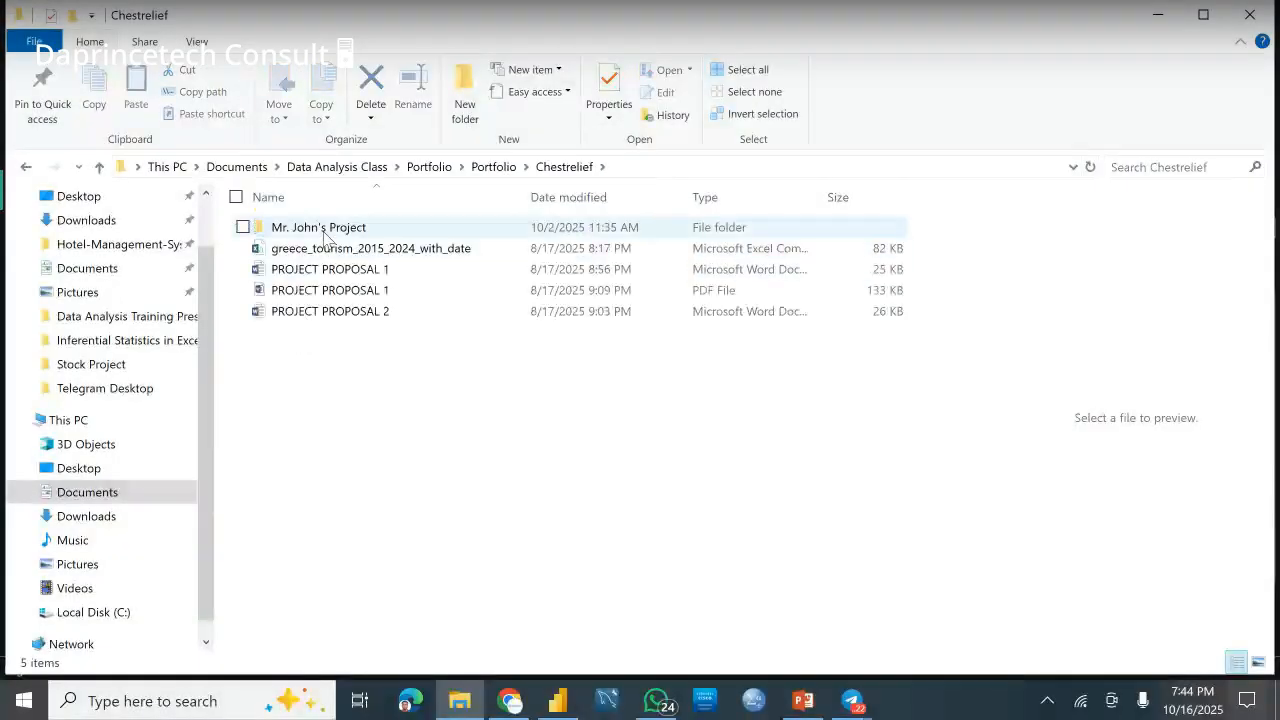
pyautogui.click(326, 230)
pyautogui.doubleClick(324, 230)
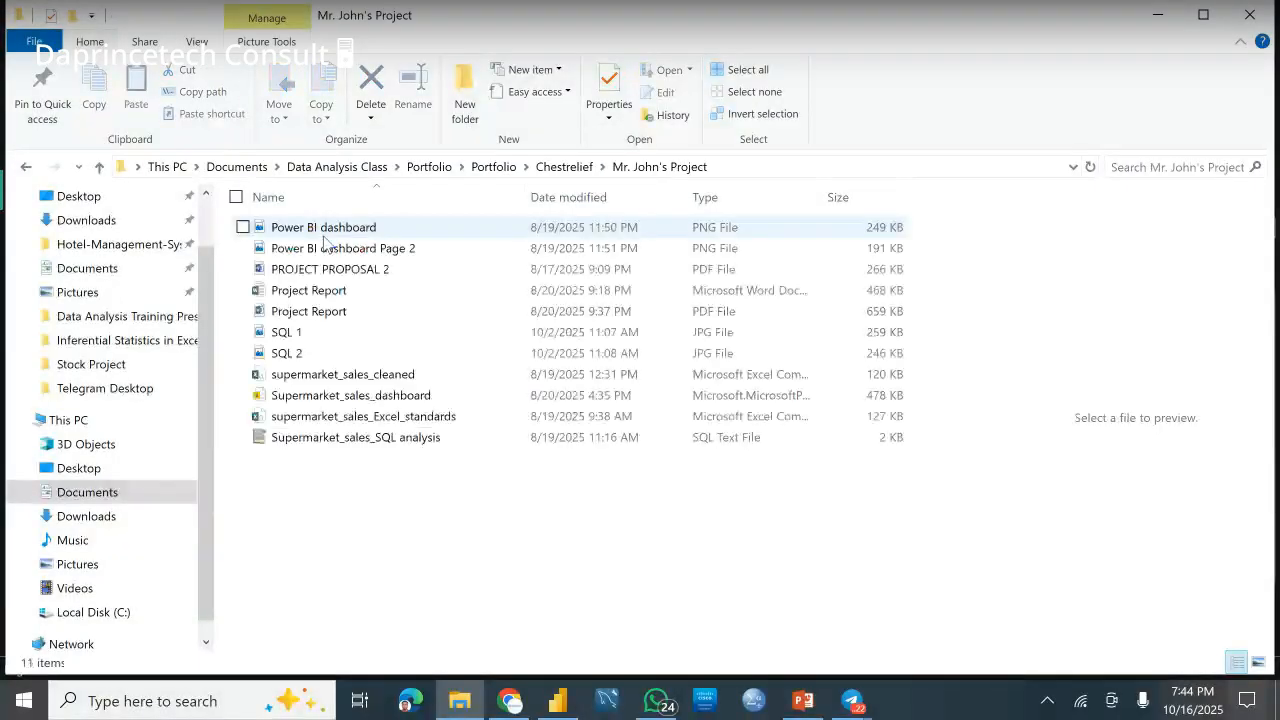
pyautogui.doubleClick(300, 405)
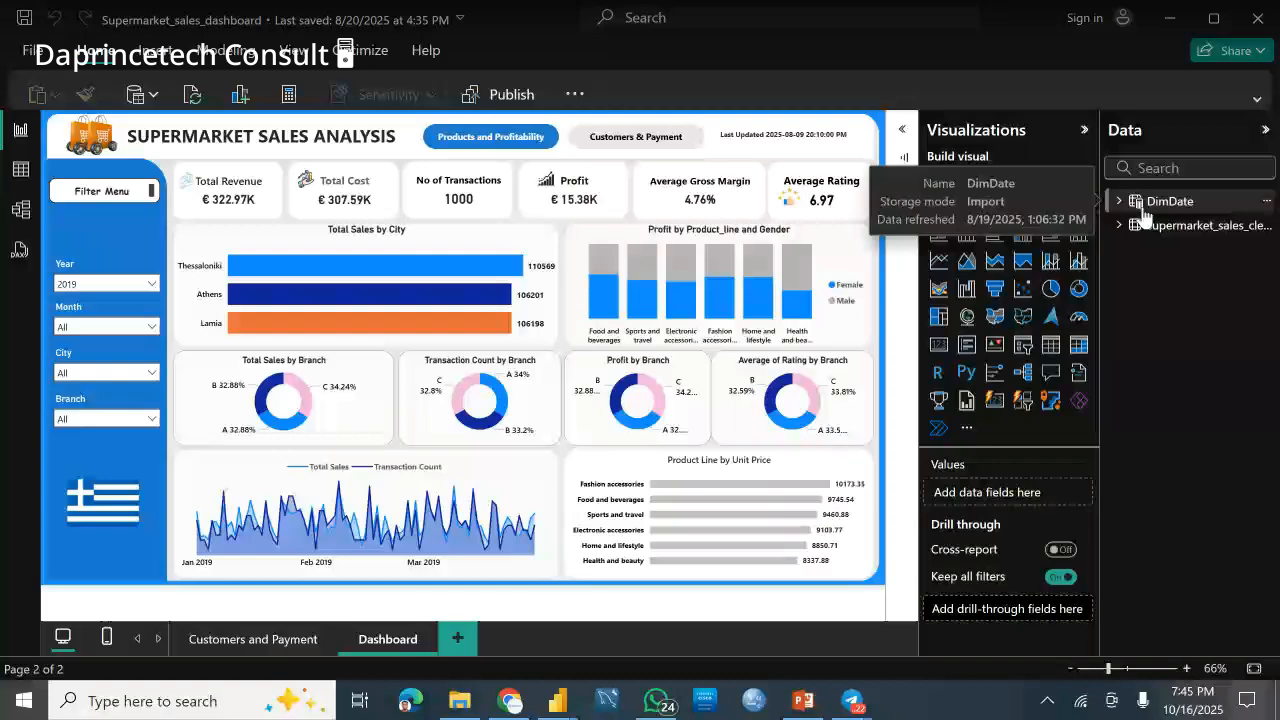
# Step: In the model view, try defining a new relationship from the Date column of DimDate to the supermarket_sales_cleaned table
pyautogui.click(30, 206)
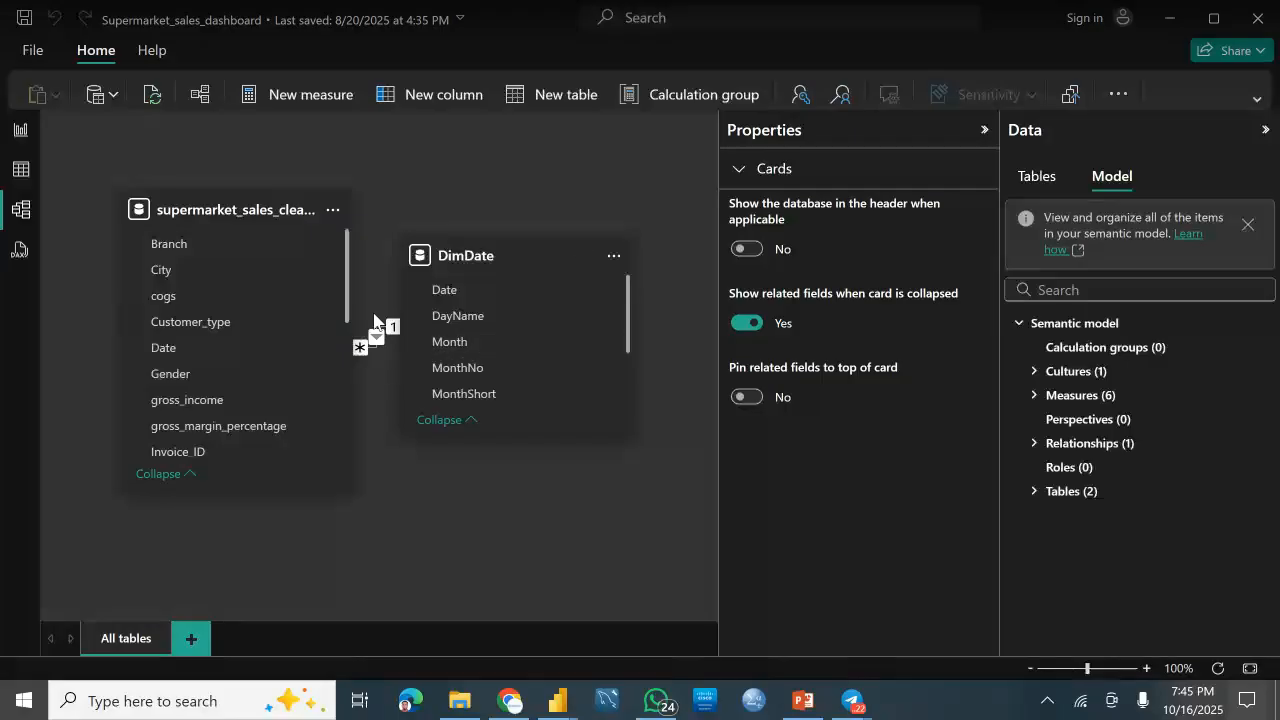
pyautogui.click(199, 97)
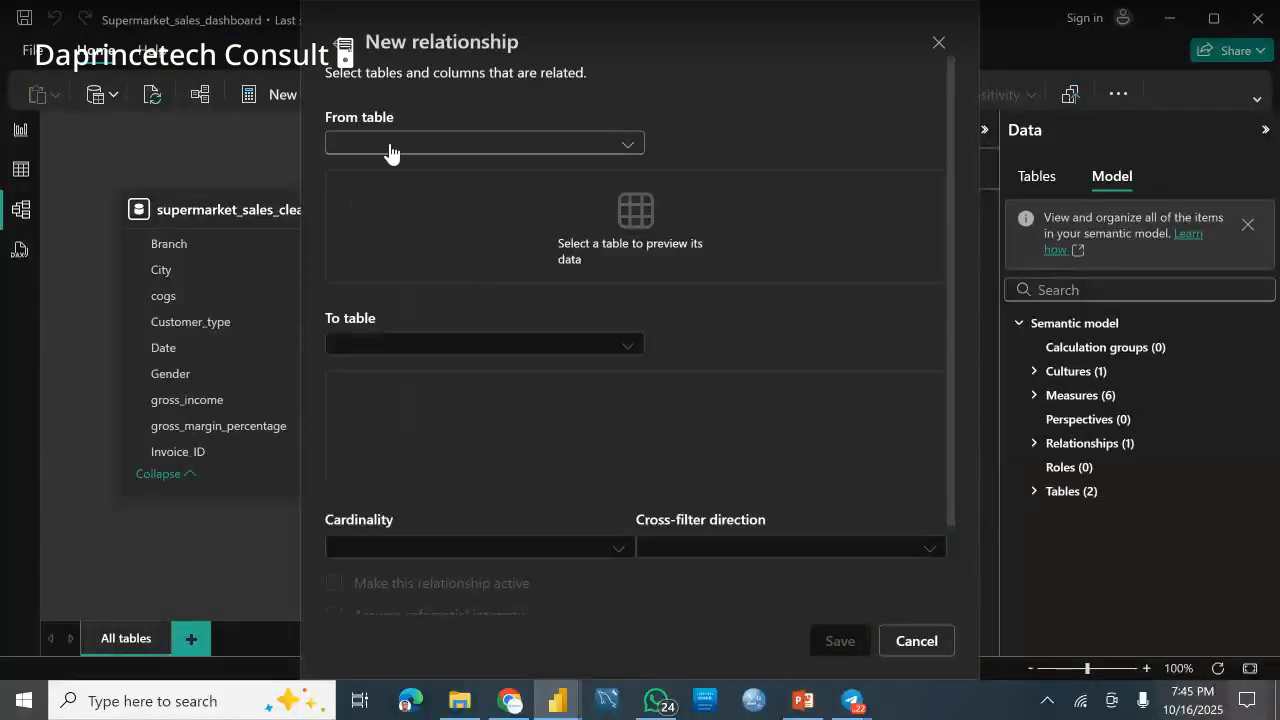
pyautogui.click(389, 148)
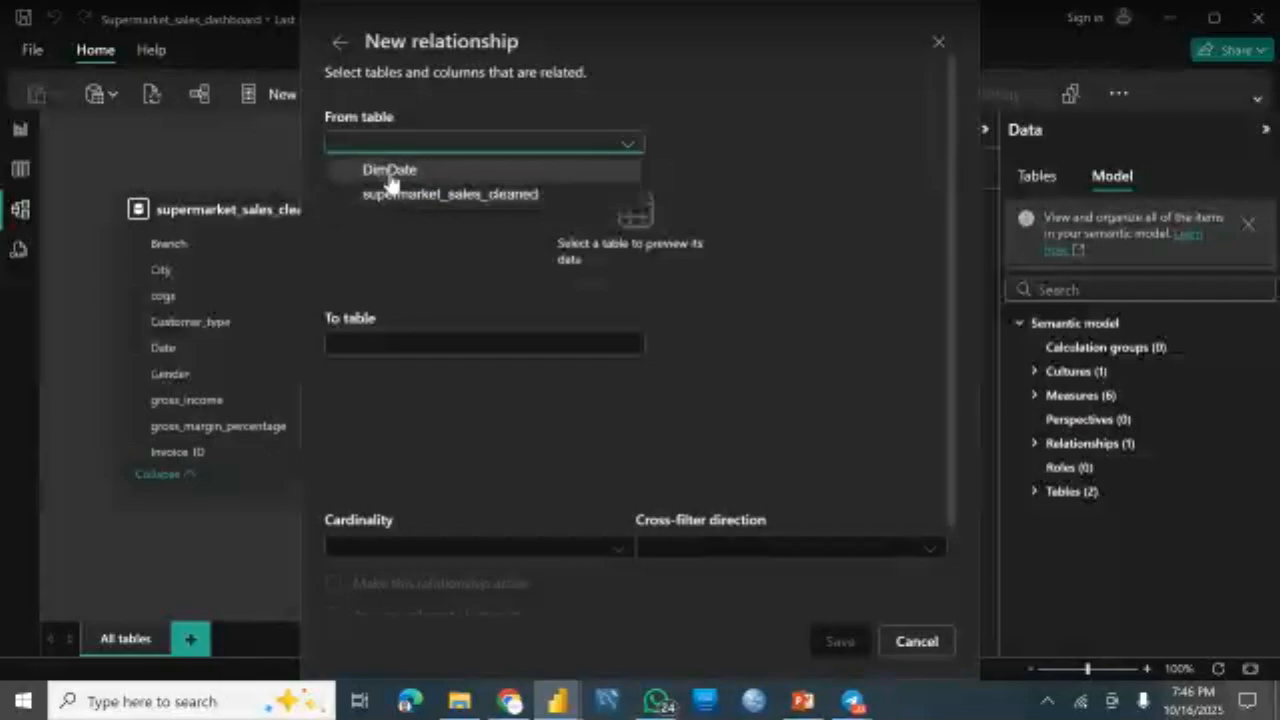
pyautogui.click(392, 172)
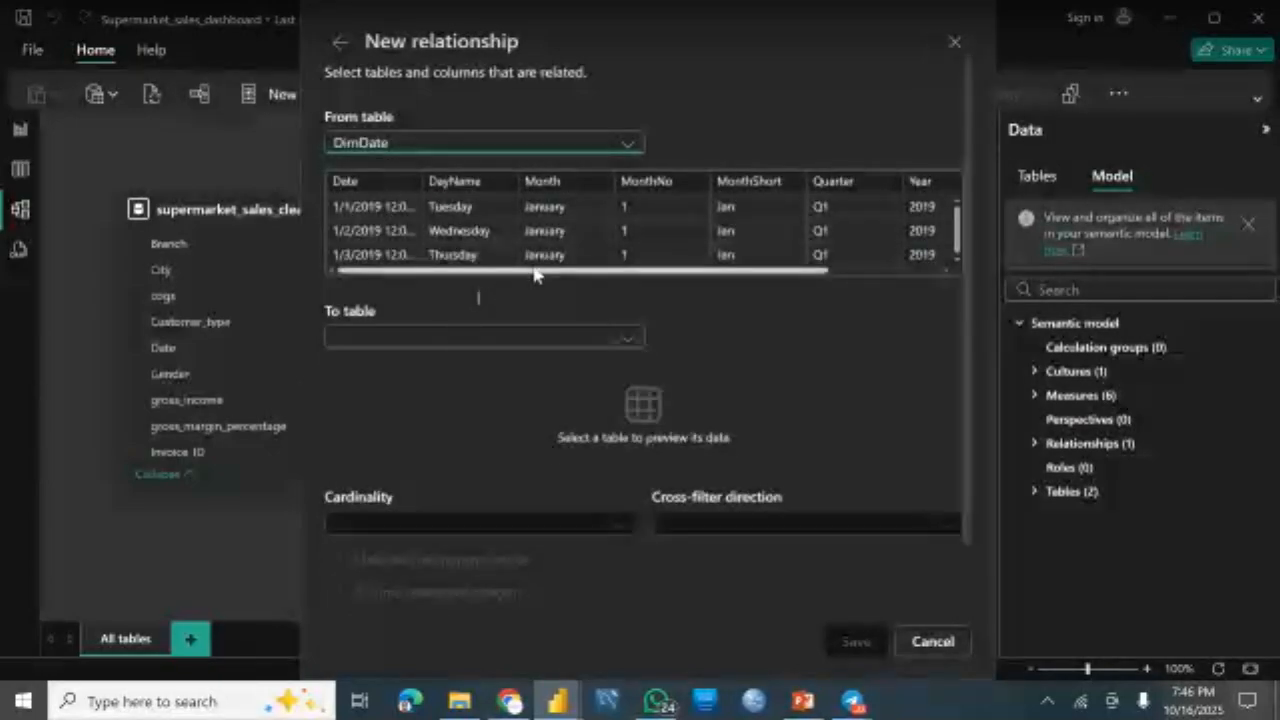
pyautogui.click(350, 184)
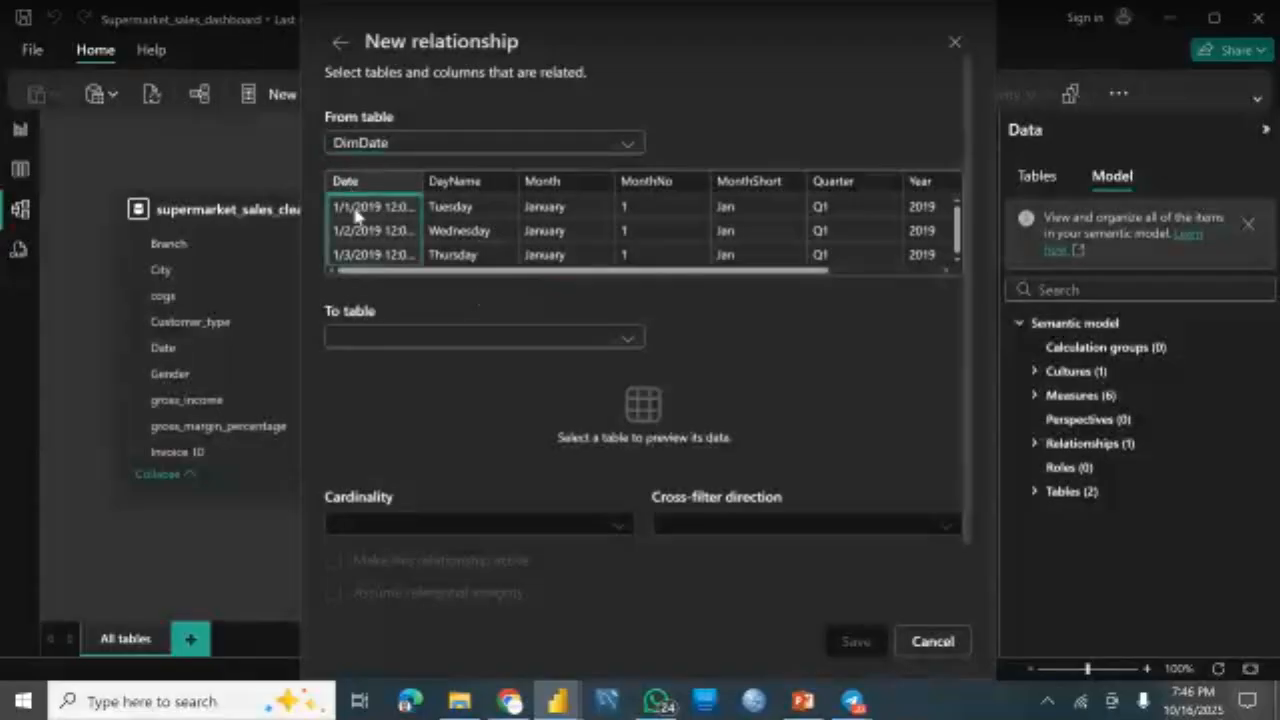
pyautogui.click(415, 337)
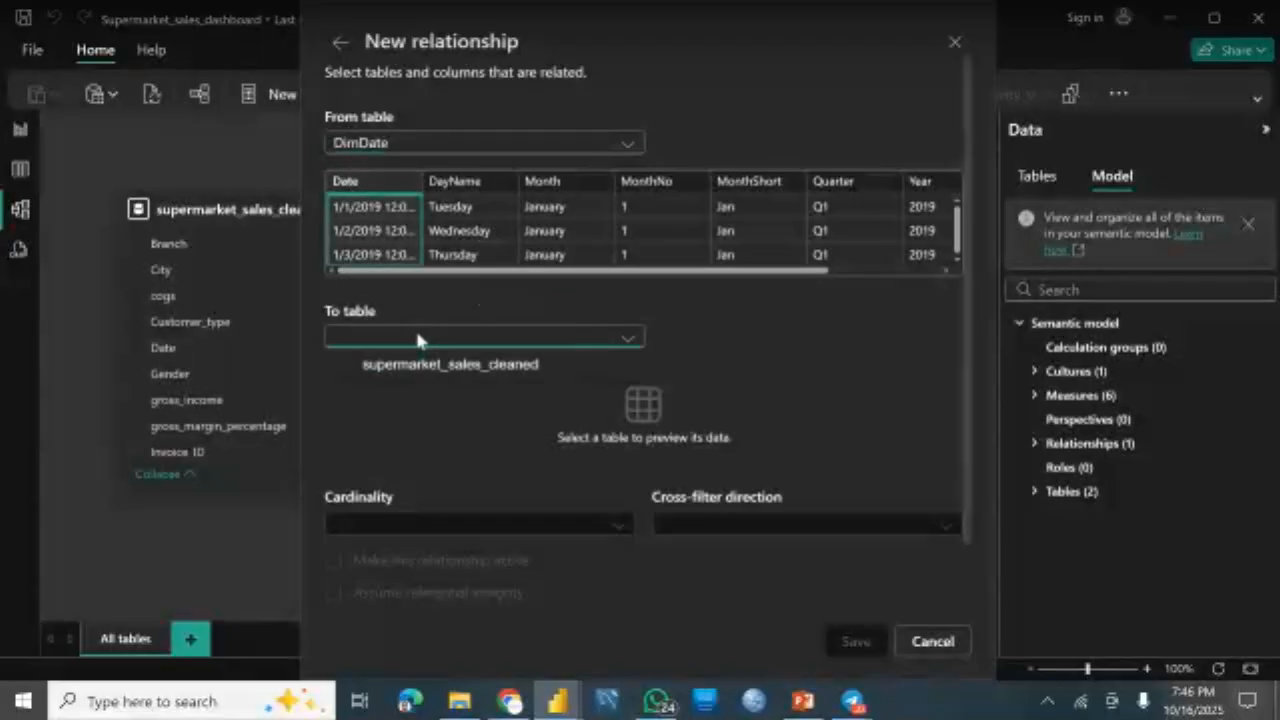
pyautogui.click(421, 366)
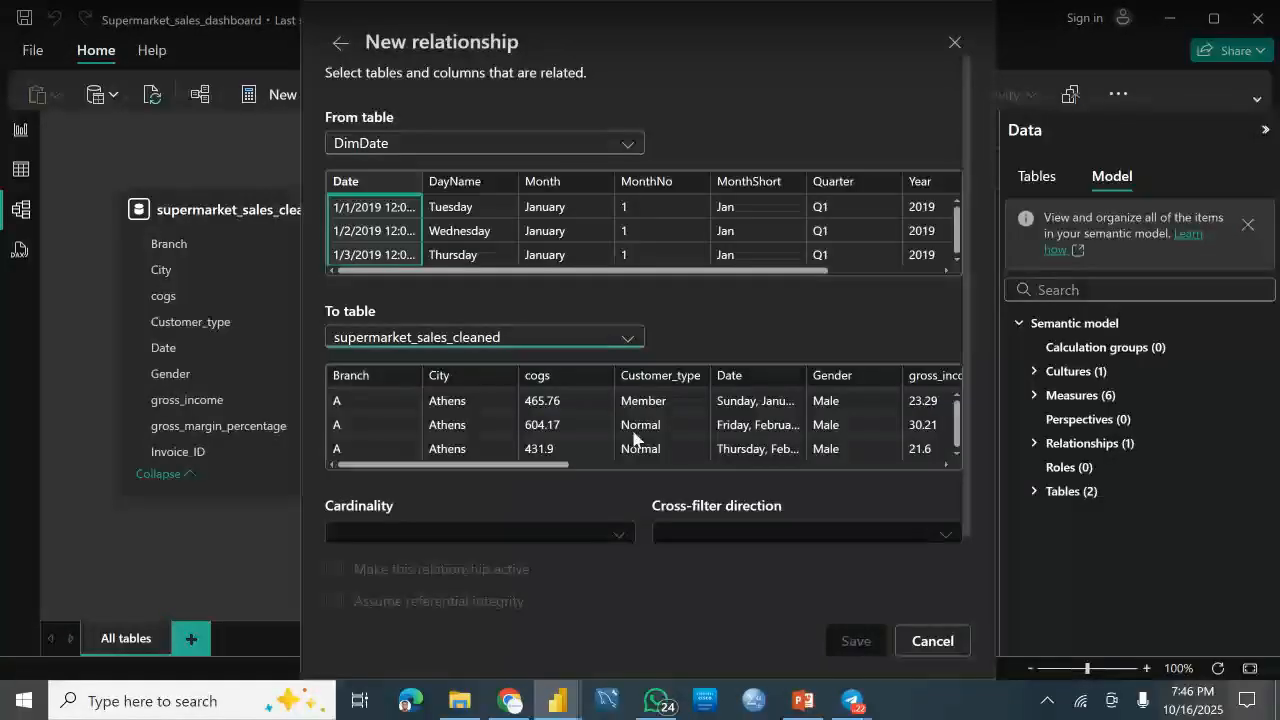
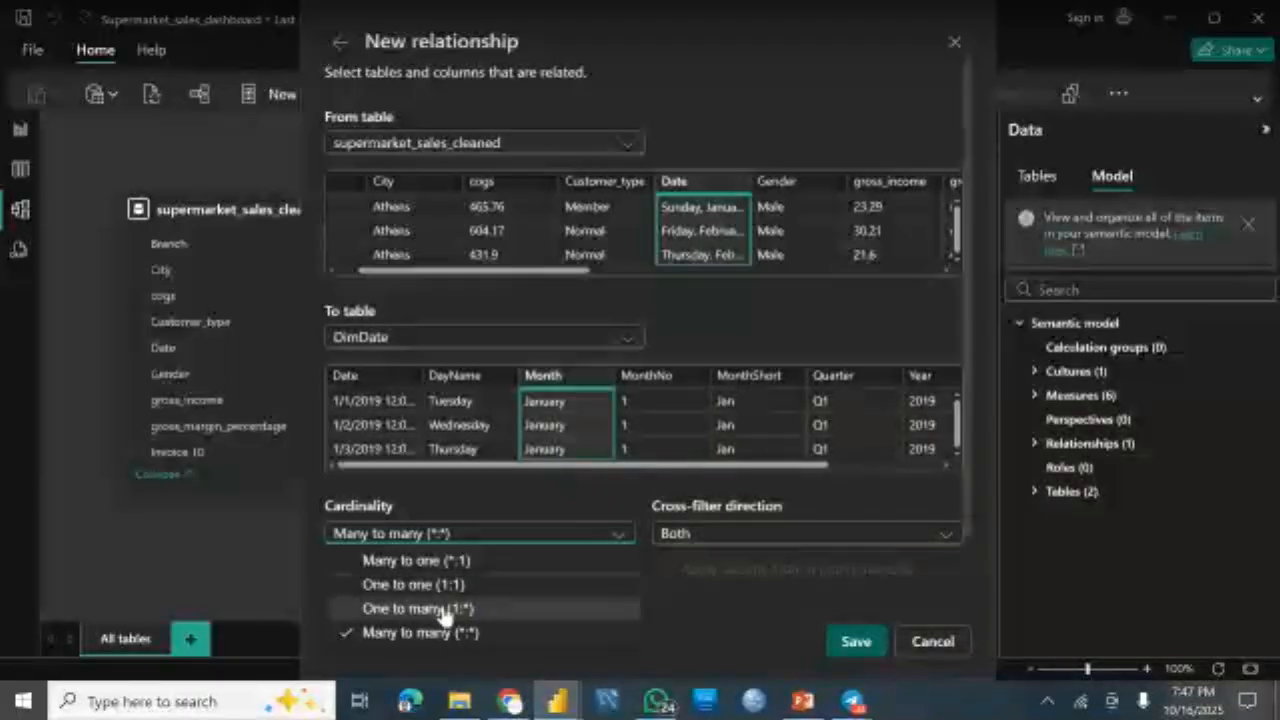
# Step: Review the relationship's cardinality options, match it on DimDate's Date column, and close the relationship dialogs without saving
pyautogui.click(507, 528)
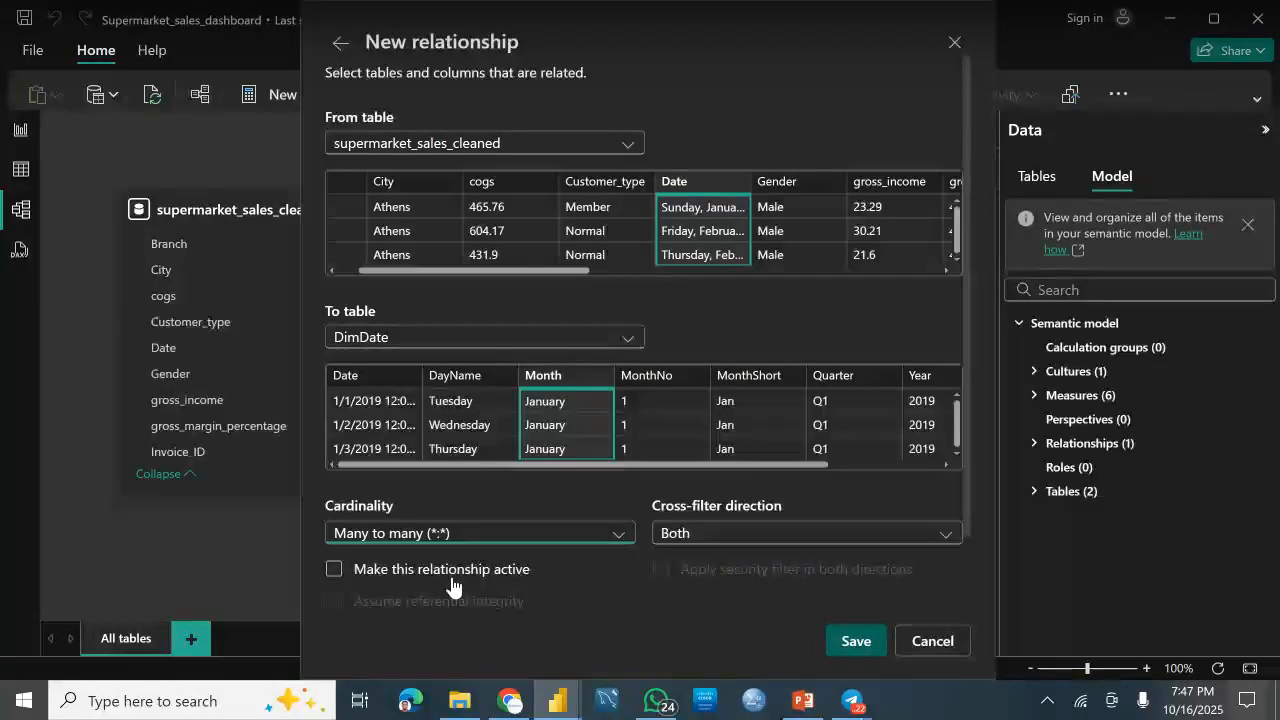
pyautogui.click(508, 533)
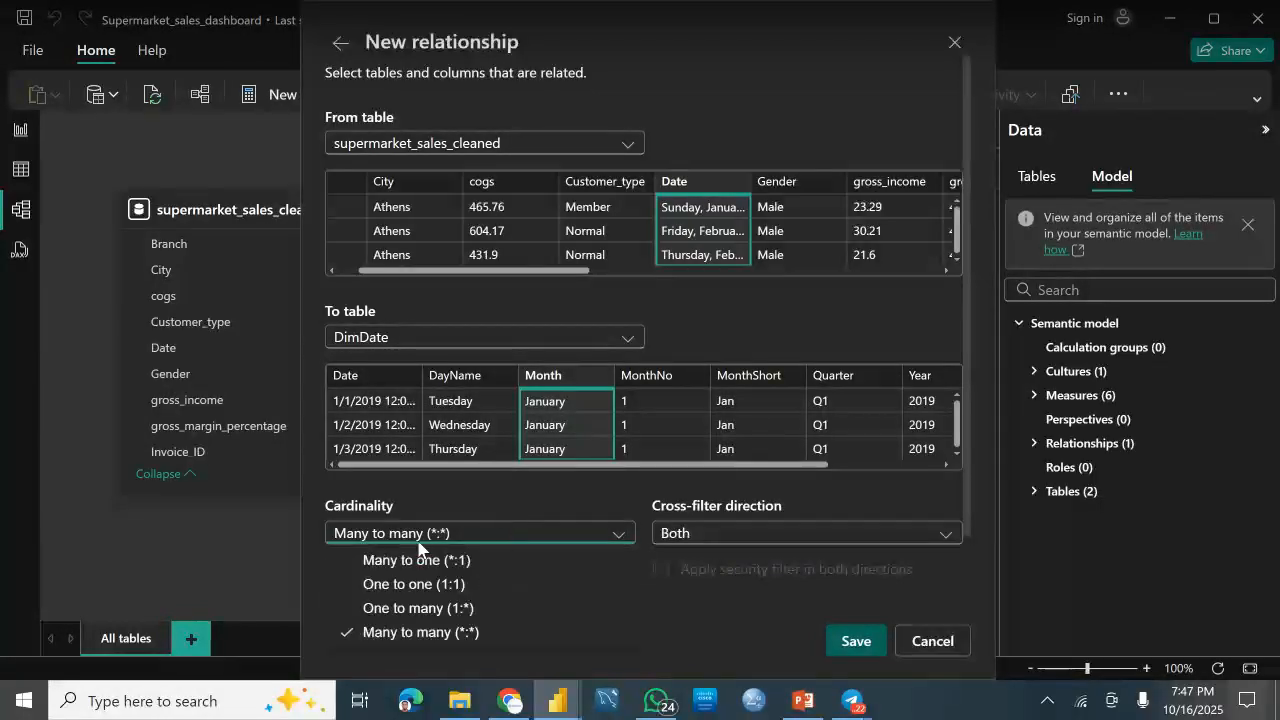
pyautogui.click(444, 518)
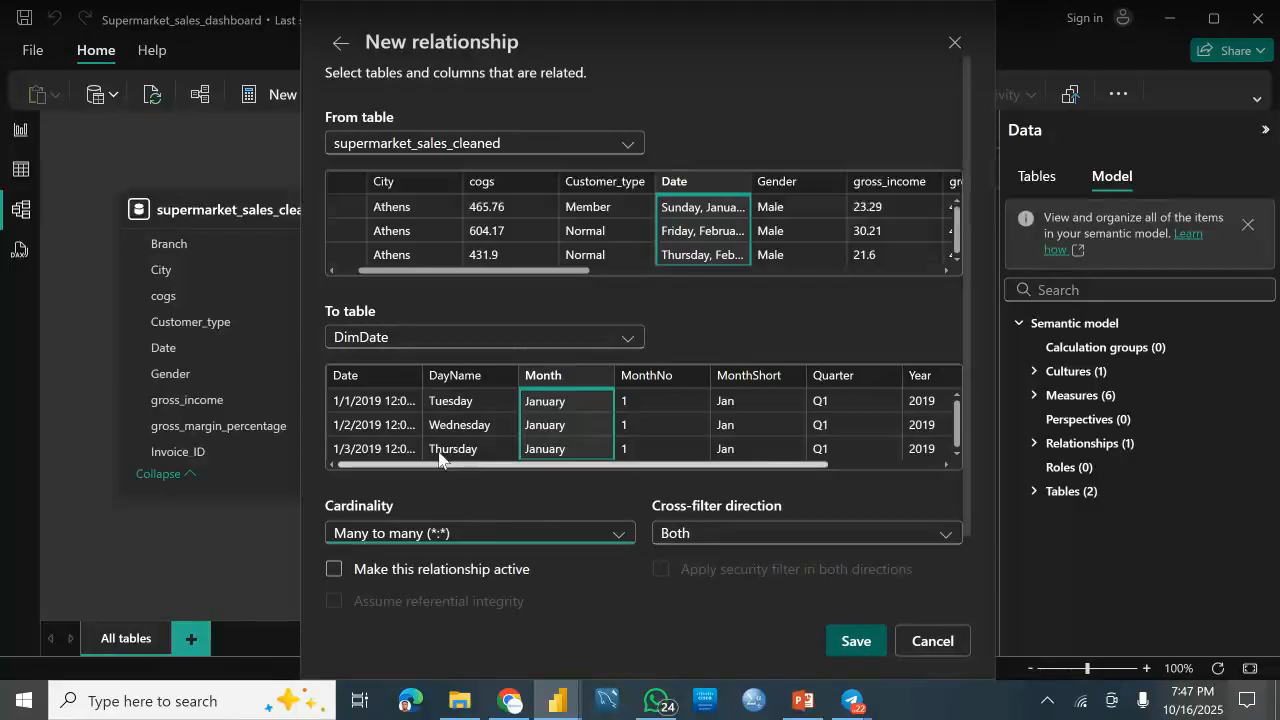
pyautogui.click(358, 400)
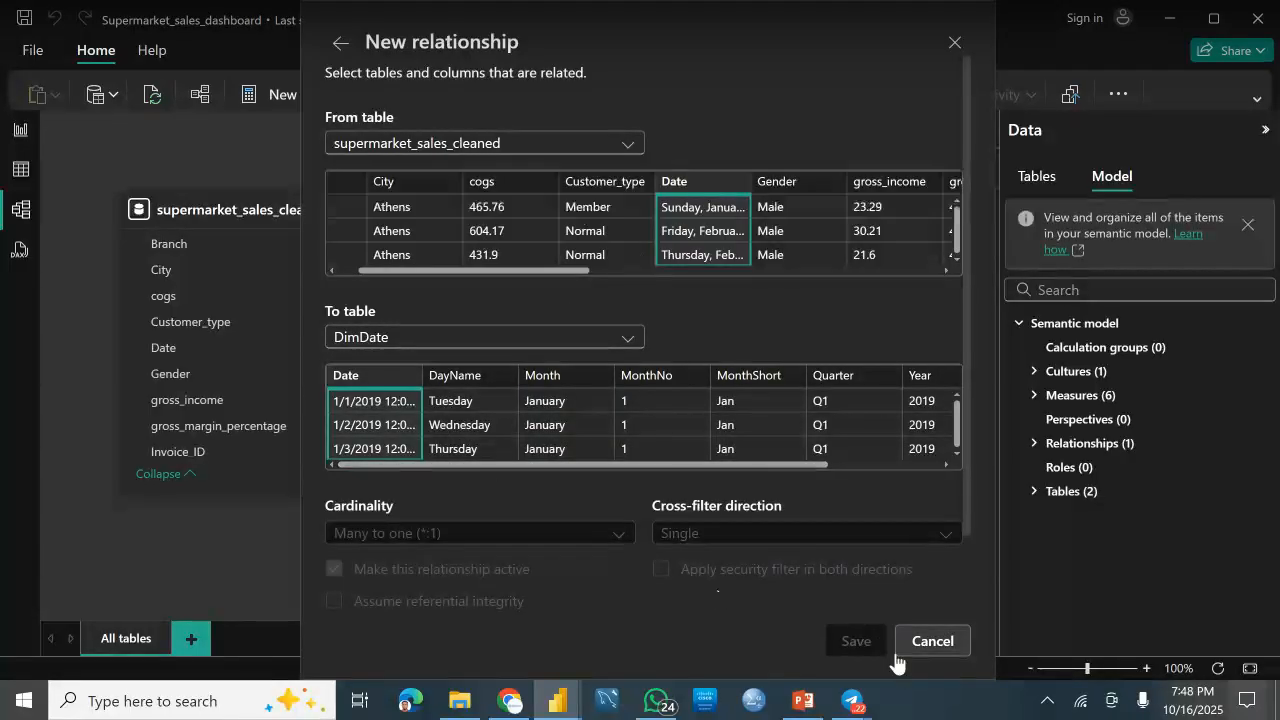
pyautogui.click(953, 47)
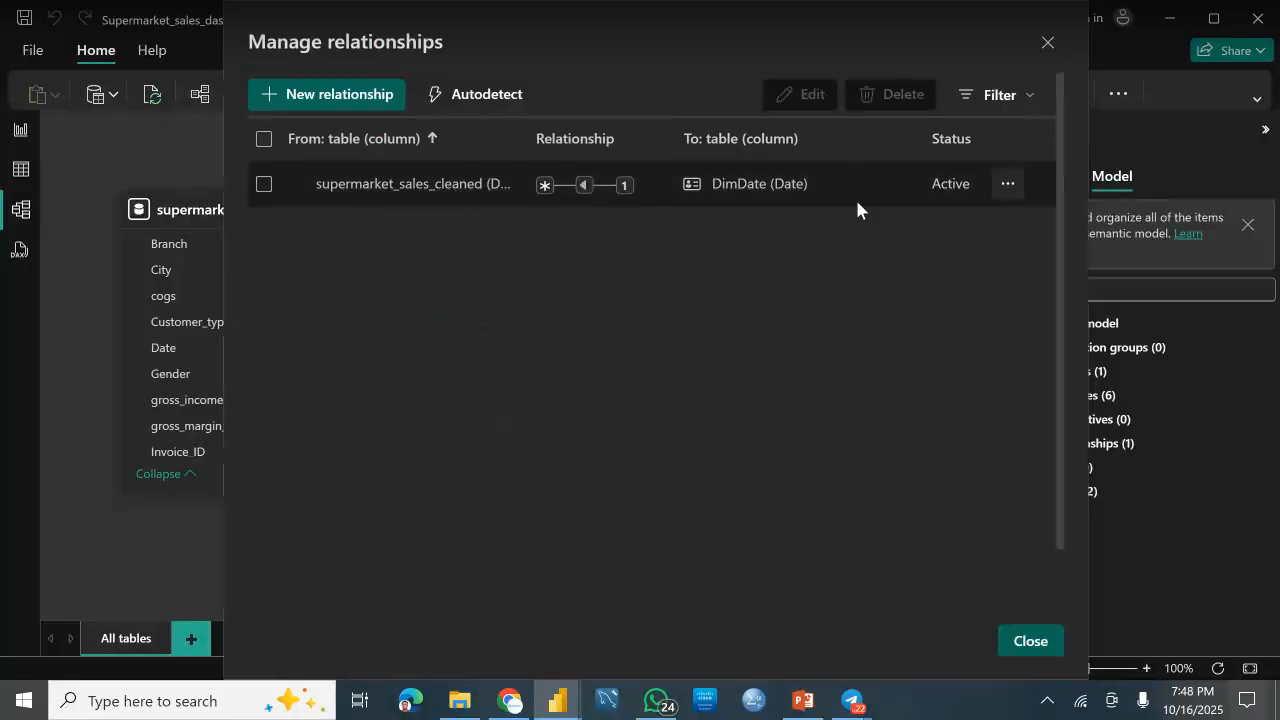
pyautogui.click(1045, 45)
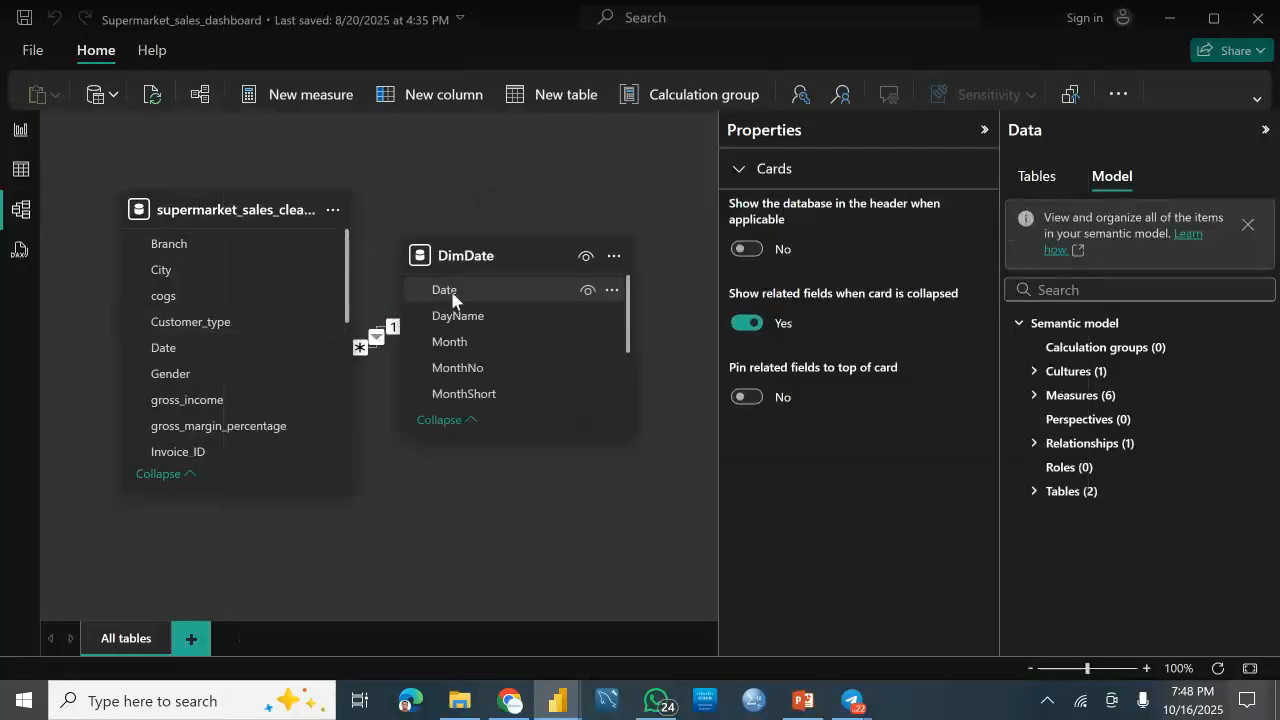
# Step: Return to the report view and try the Customers & Payment and Products and Profitability page buttons, glancing at the Pinterest example in Chrome
pyautogui.click(20, 131)
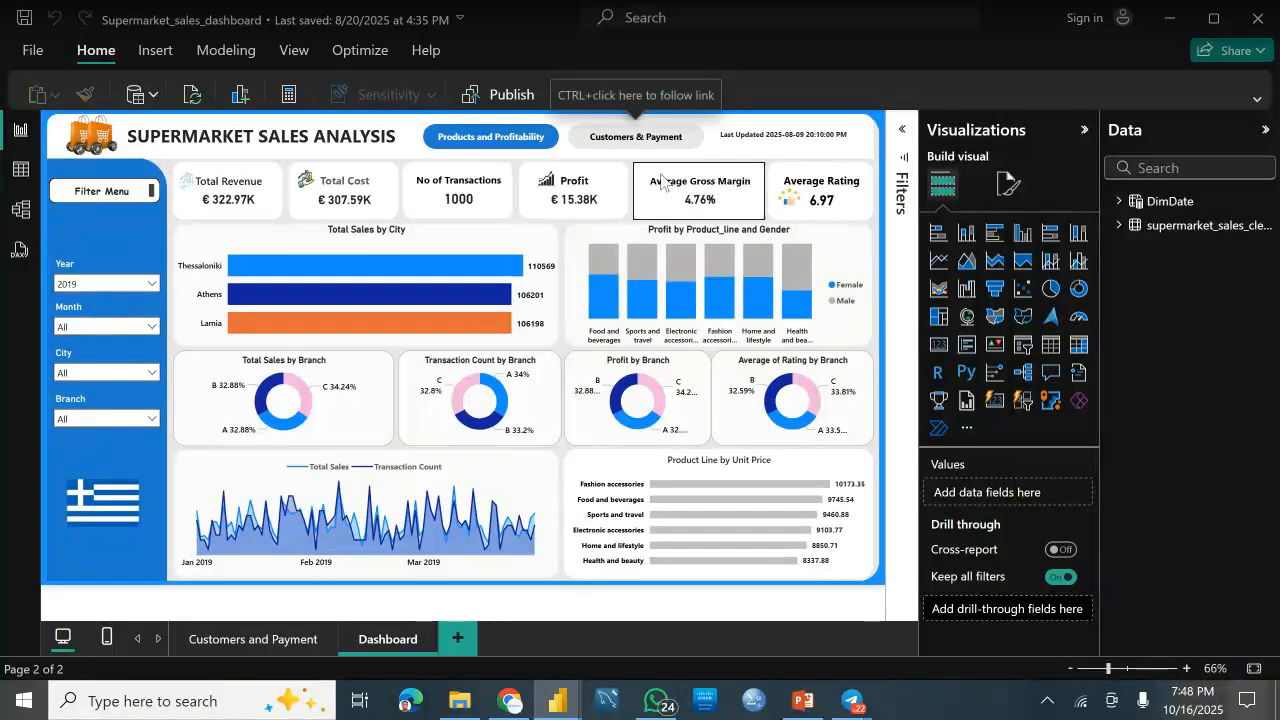
pyautogui.click(618, 144)
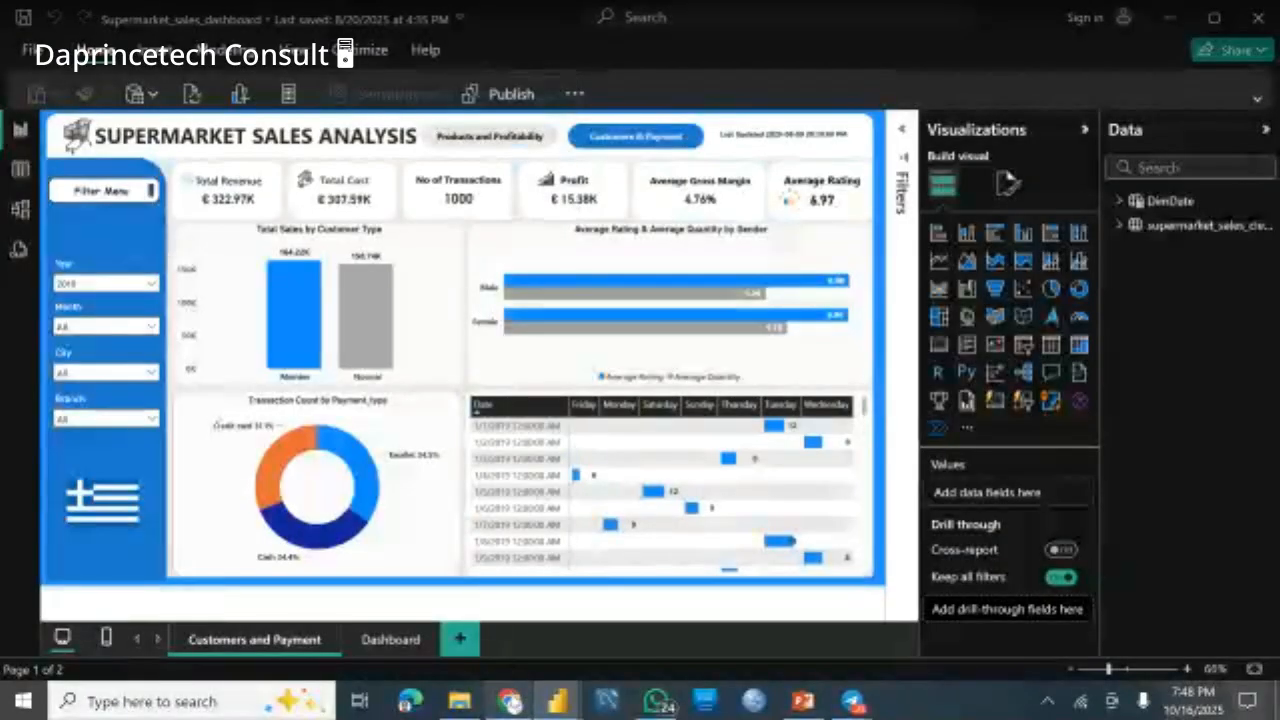
pyautogui.click(511, 702)
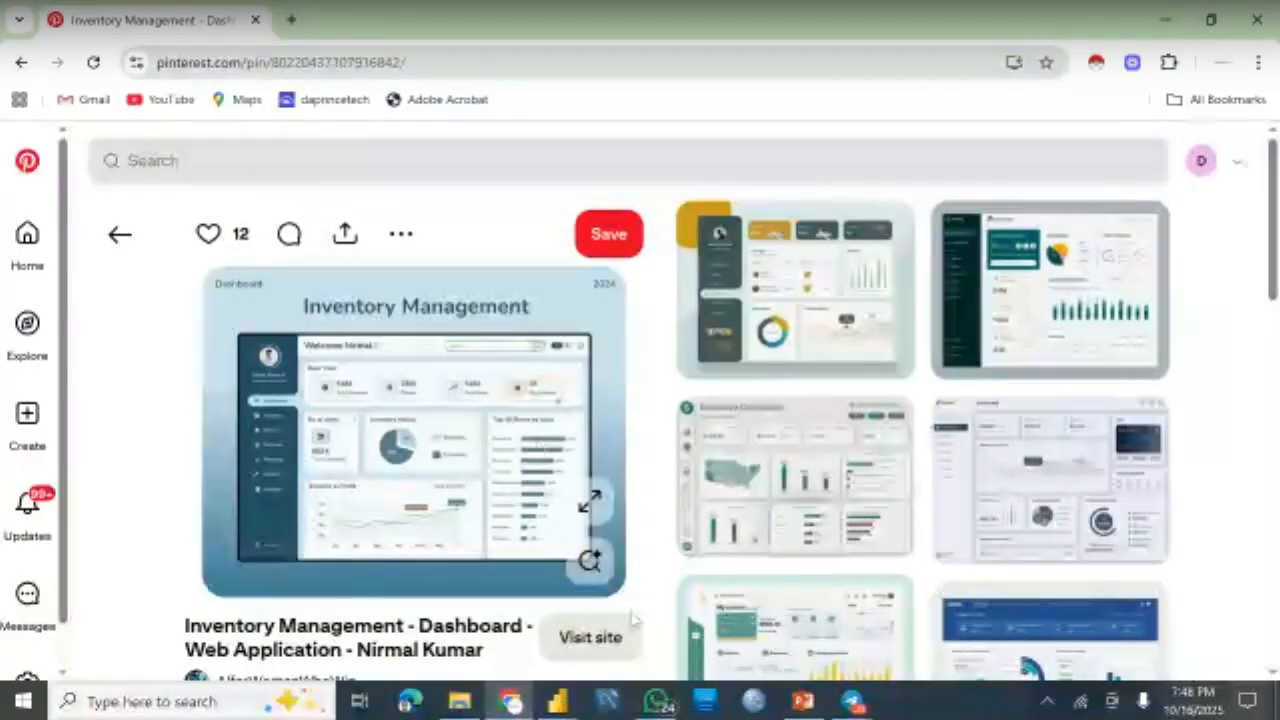
pyautogui.moveTo(557, 700)
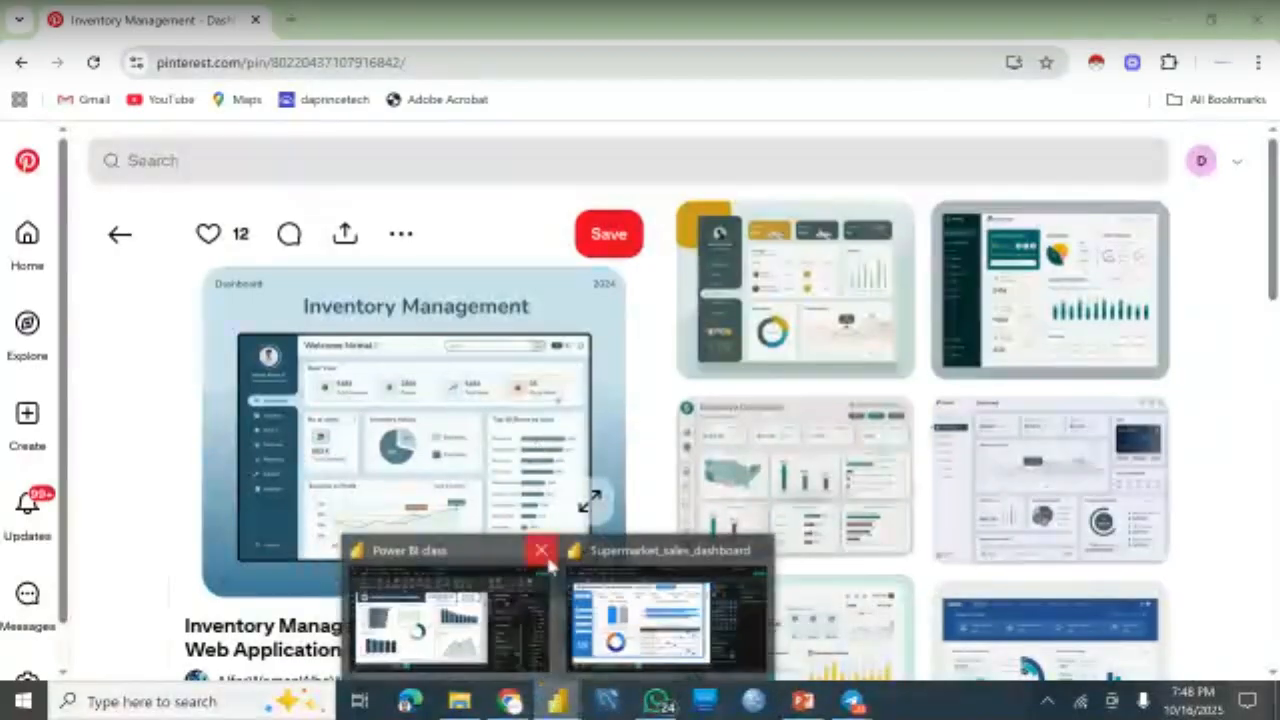
pyautogui.click(640, 605)
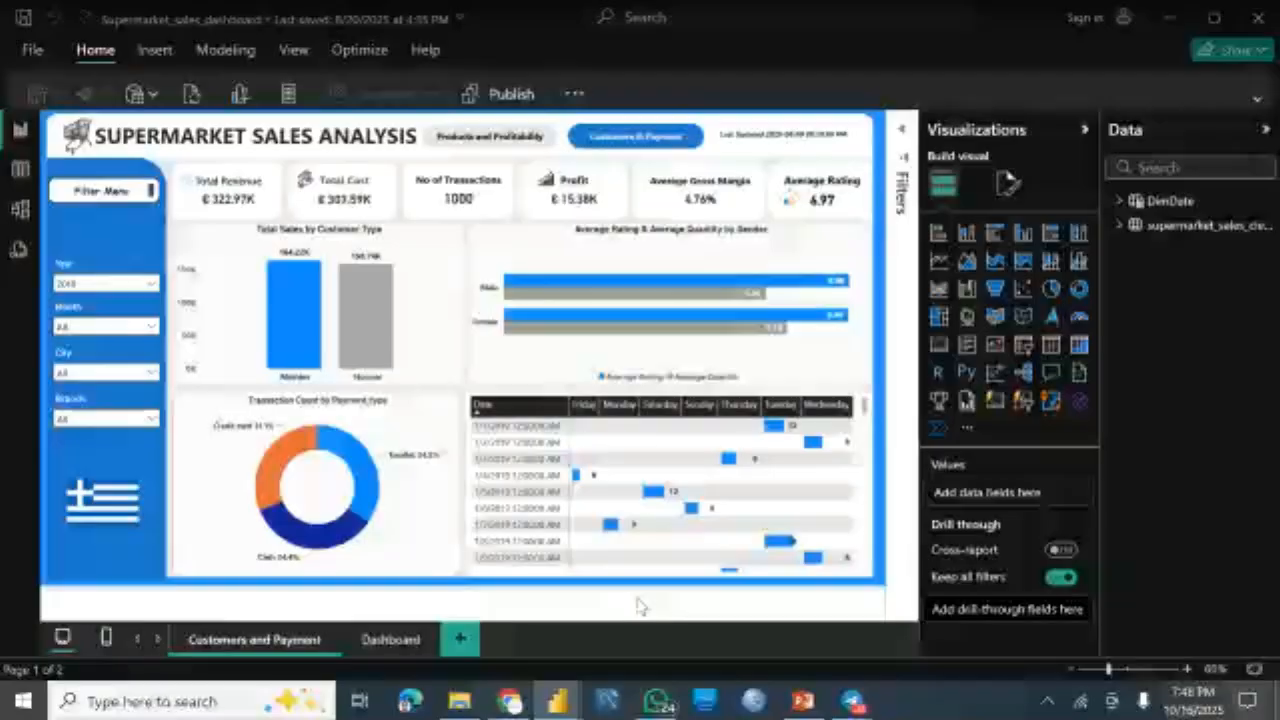
pyautogui.keyDown('ctrl'); pyautogui.click(528, 139); pyautogui.keyUp('ctrl')
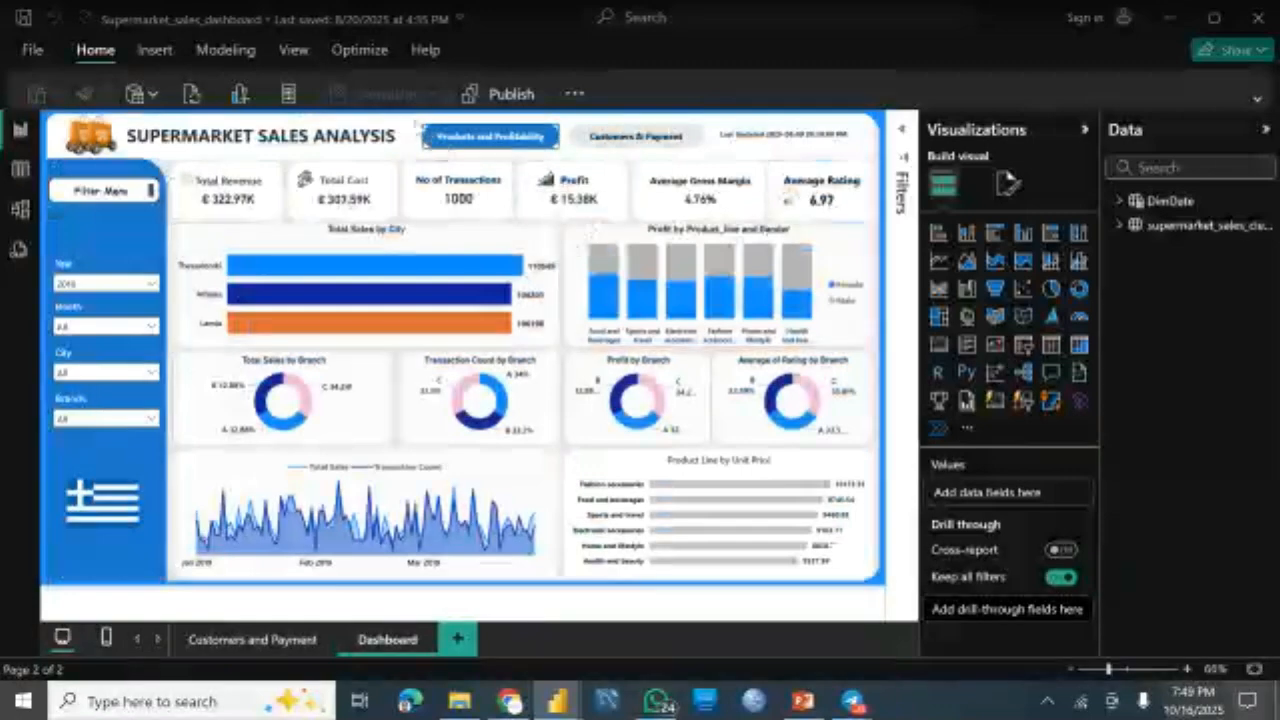
# Step: Select the Products and Profitability button, look through the available button types, and try inserting a page navigator
pyautogui.click(156, 50)
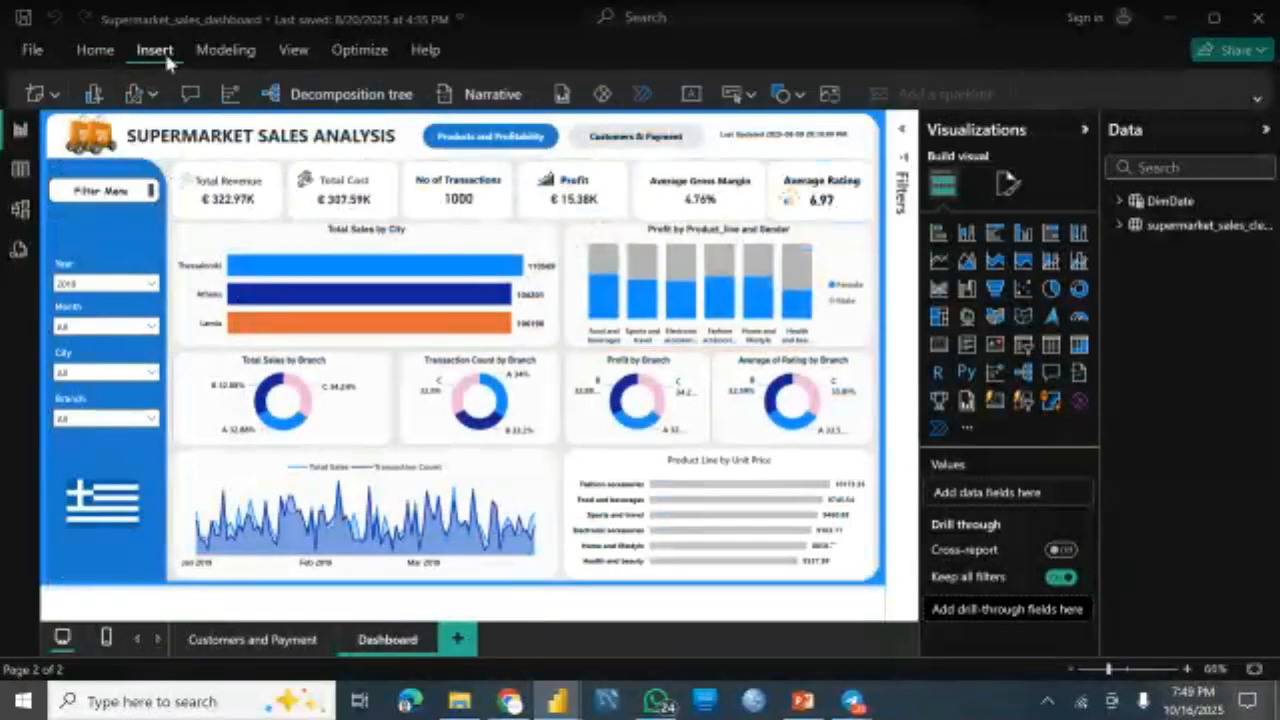
pyautogui.click(493, 138)
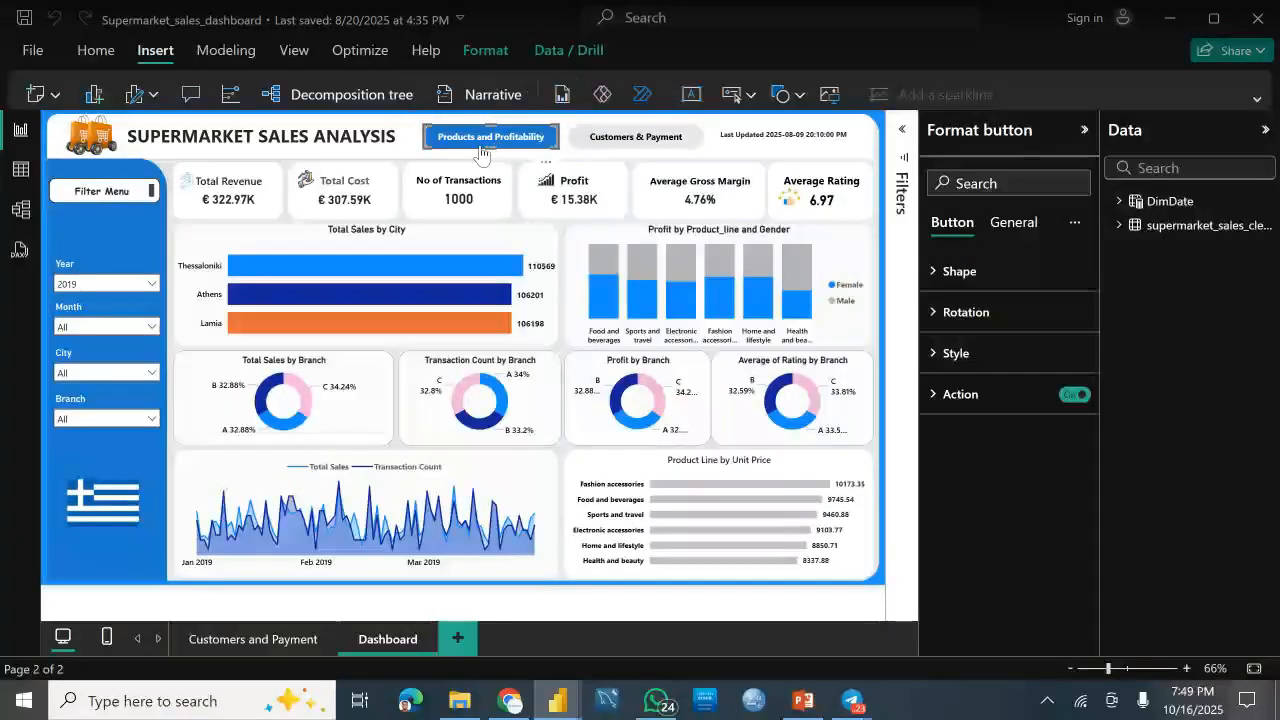
pyautogui.click(791, 94)
pyautogui.click(791, 94)
pyautogui.click(745, 96)
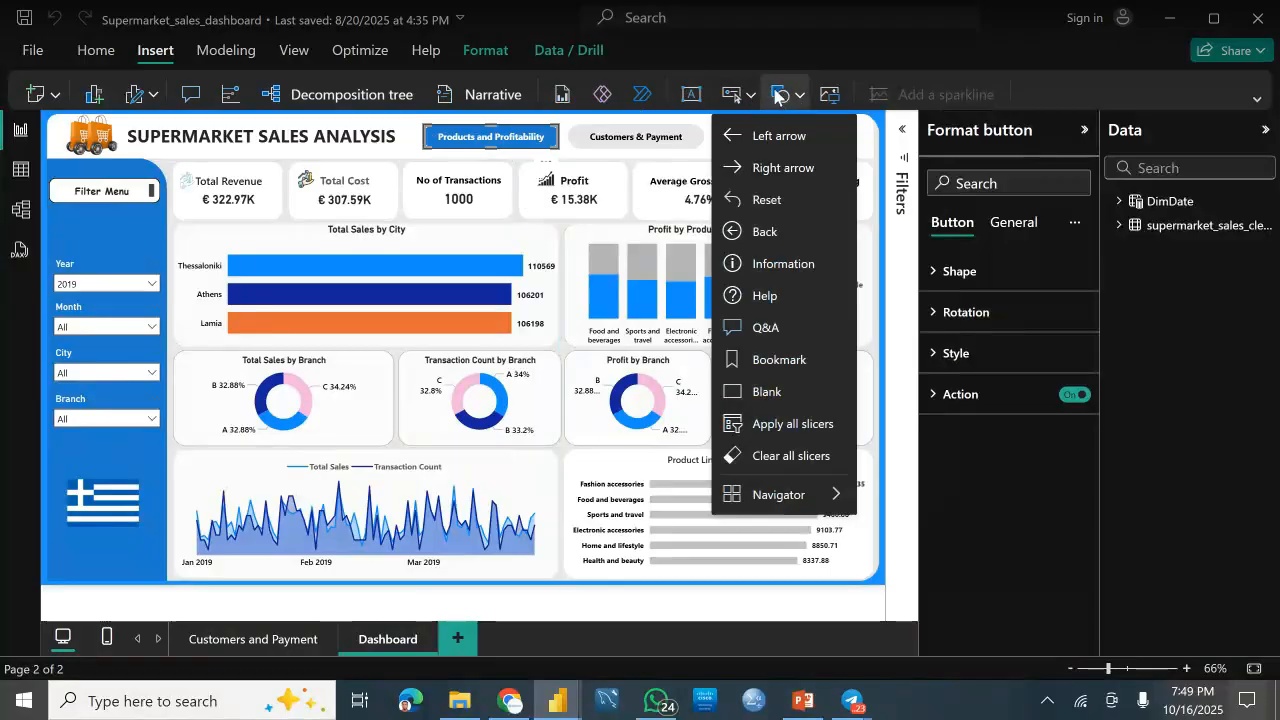
pyautogui.click(748, 95)
pyautogui.click(746, 93)
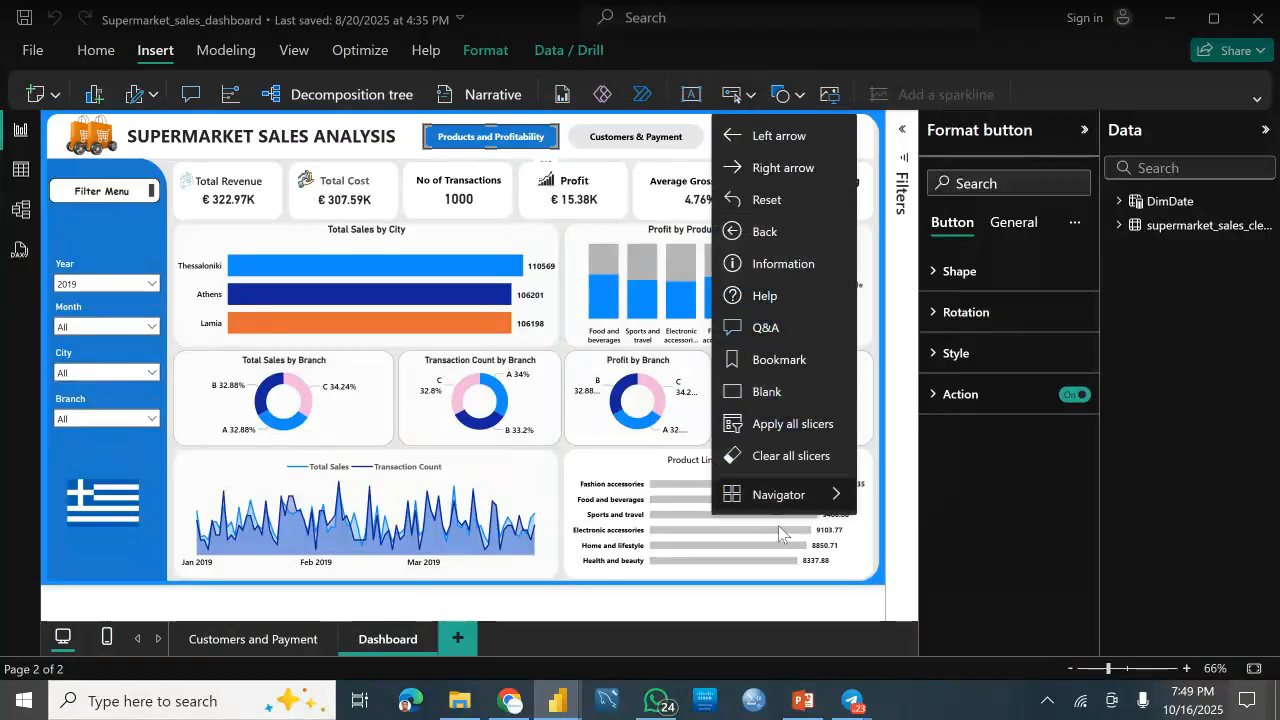
pyautogui.moveTo(786, 500)
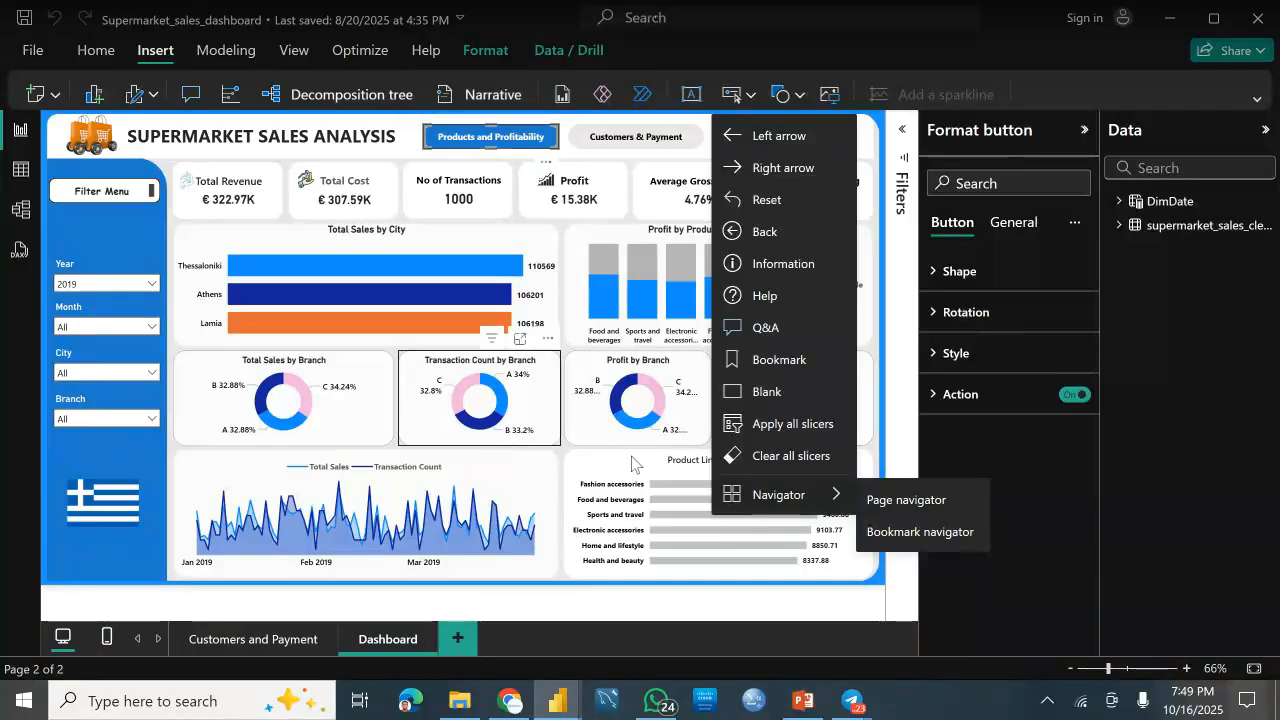
pyautogui.click(918, 498)
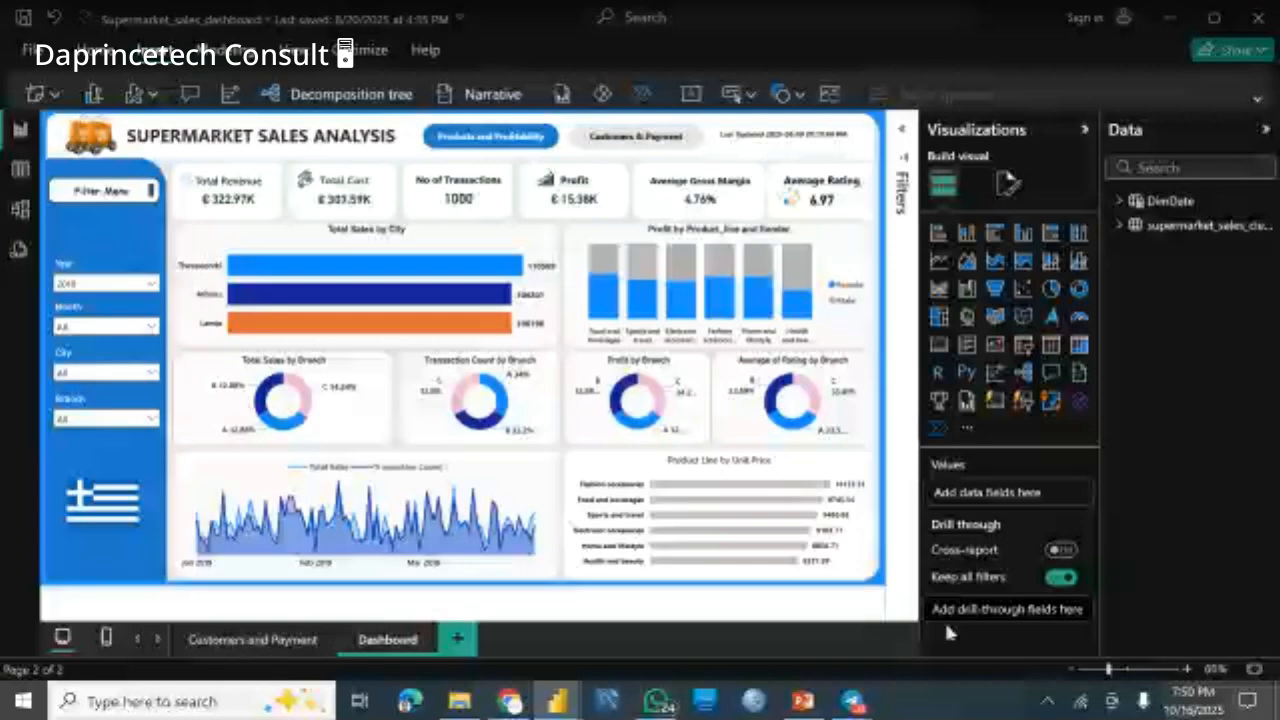
# Step: Insert a page navigator on the Dashboard page again, show its general format settings, and delete it
pyautogui.click(733, 97)
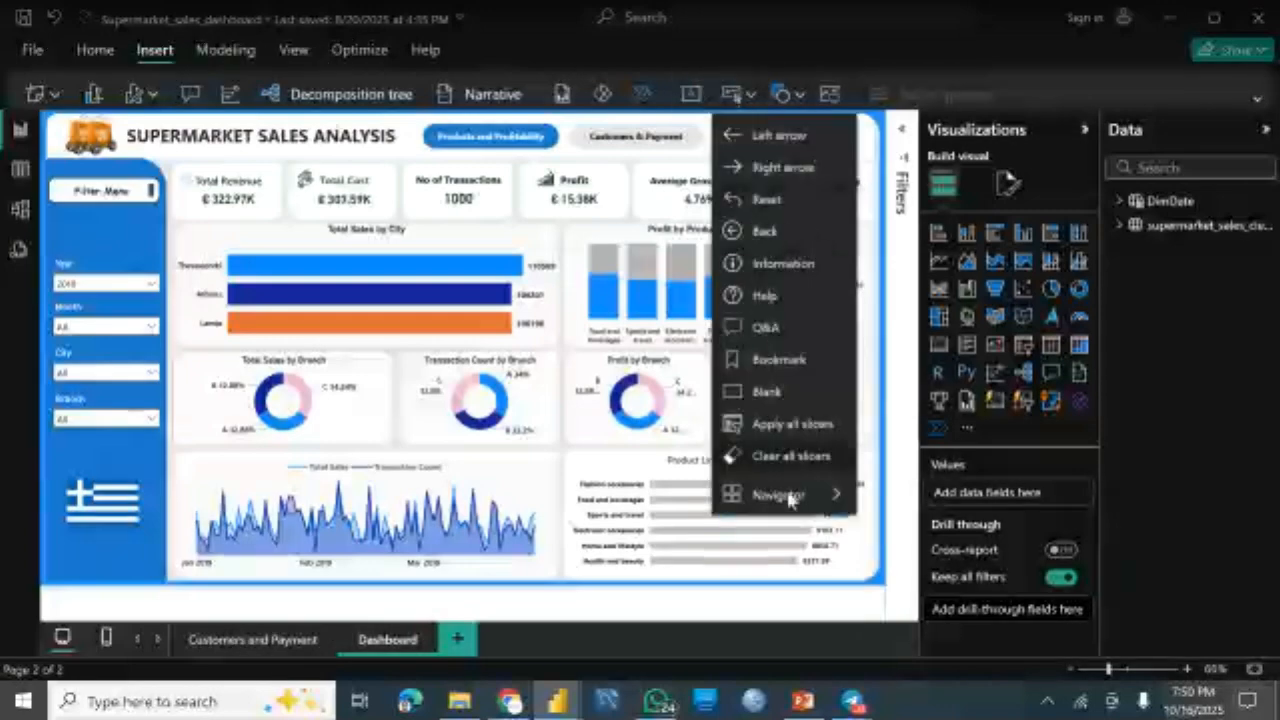
pyautogui.moveTo(812, 496)
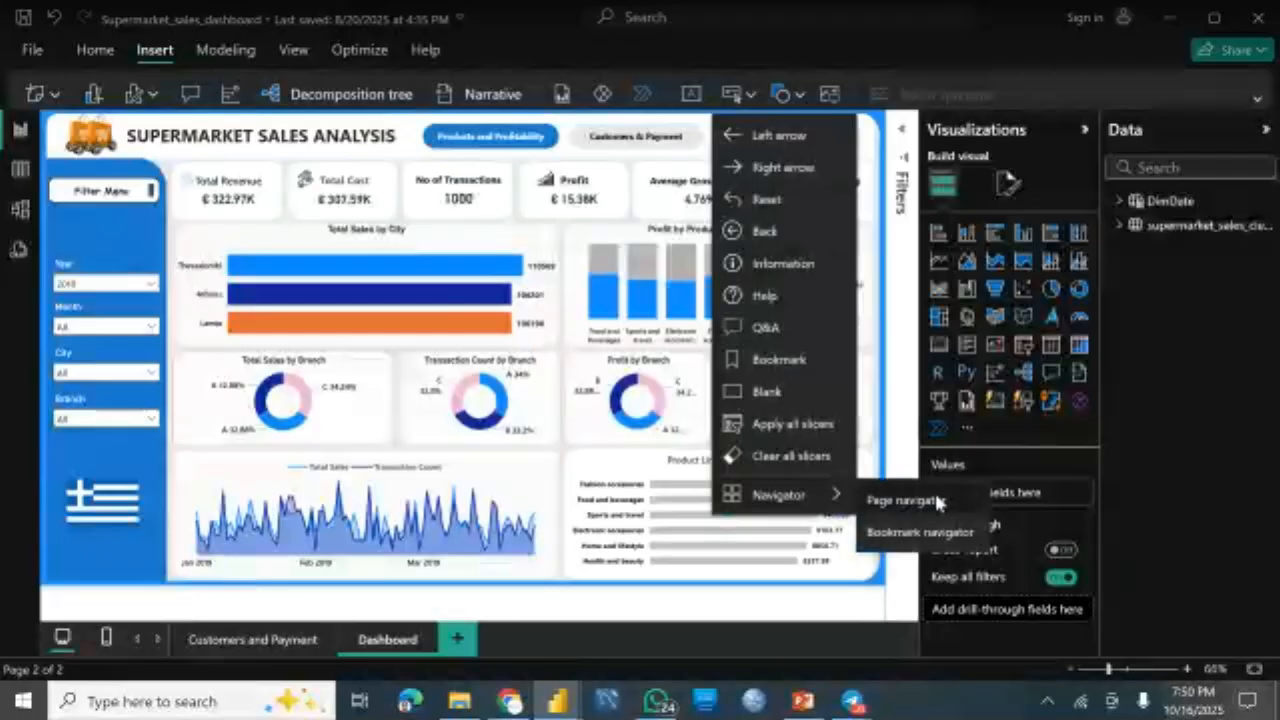
pyautogui.click(906, 500)
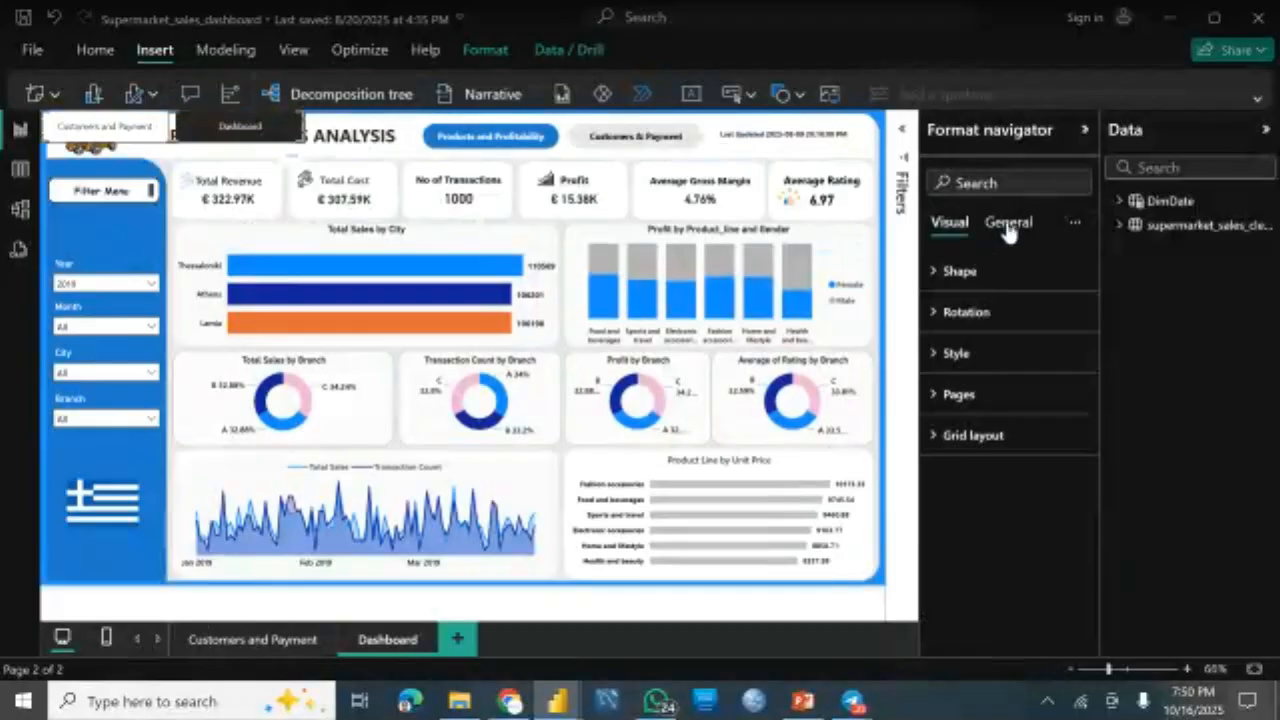
pyautogui.click(1007, 226)
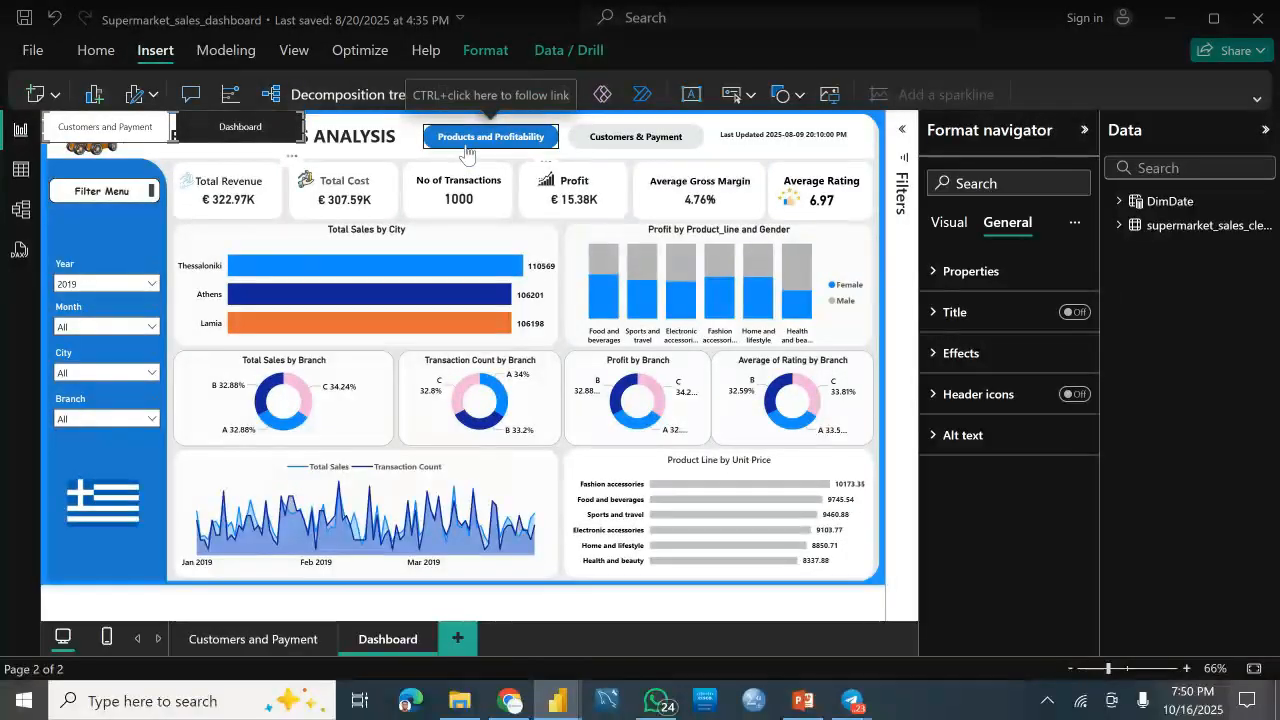
pyautogui.press('Delete')
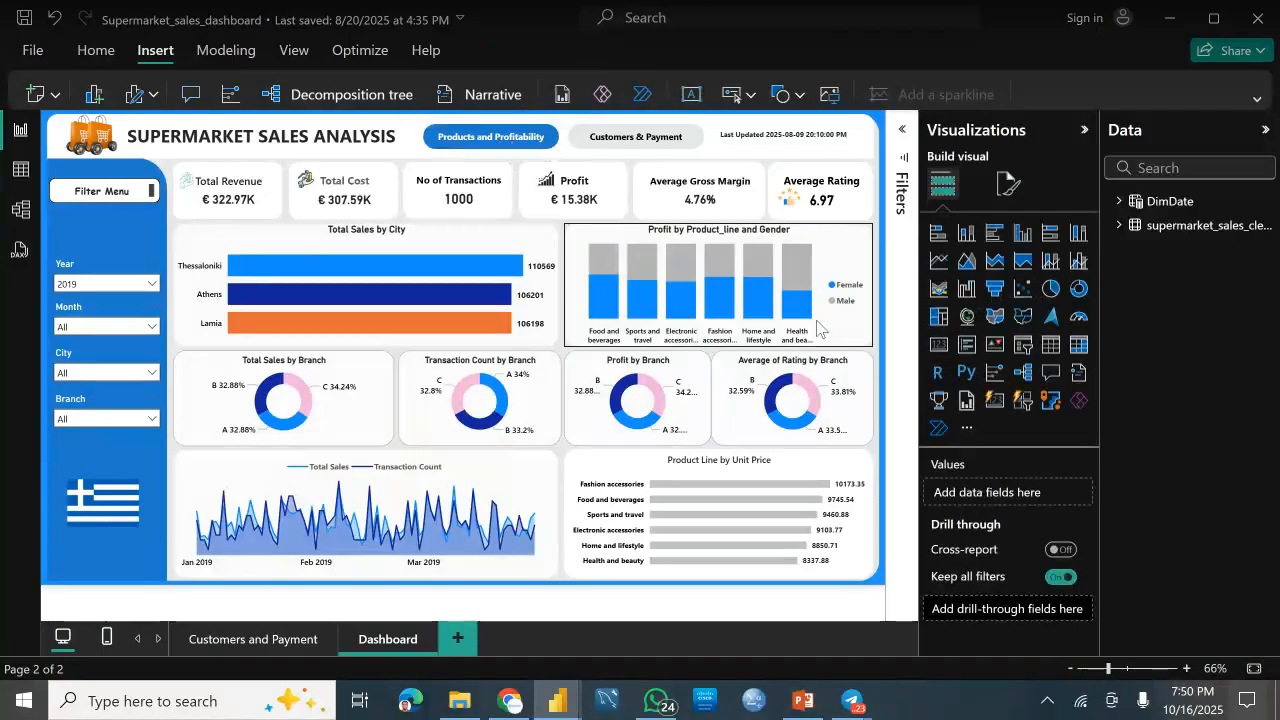
pyautogui.click(496, 140)
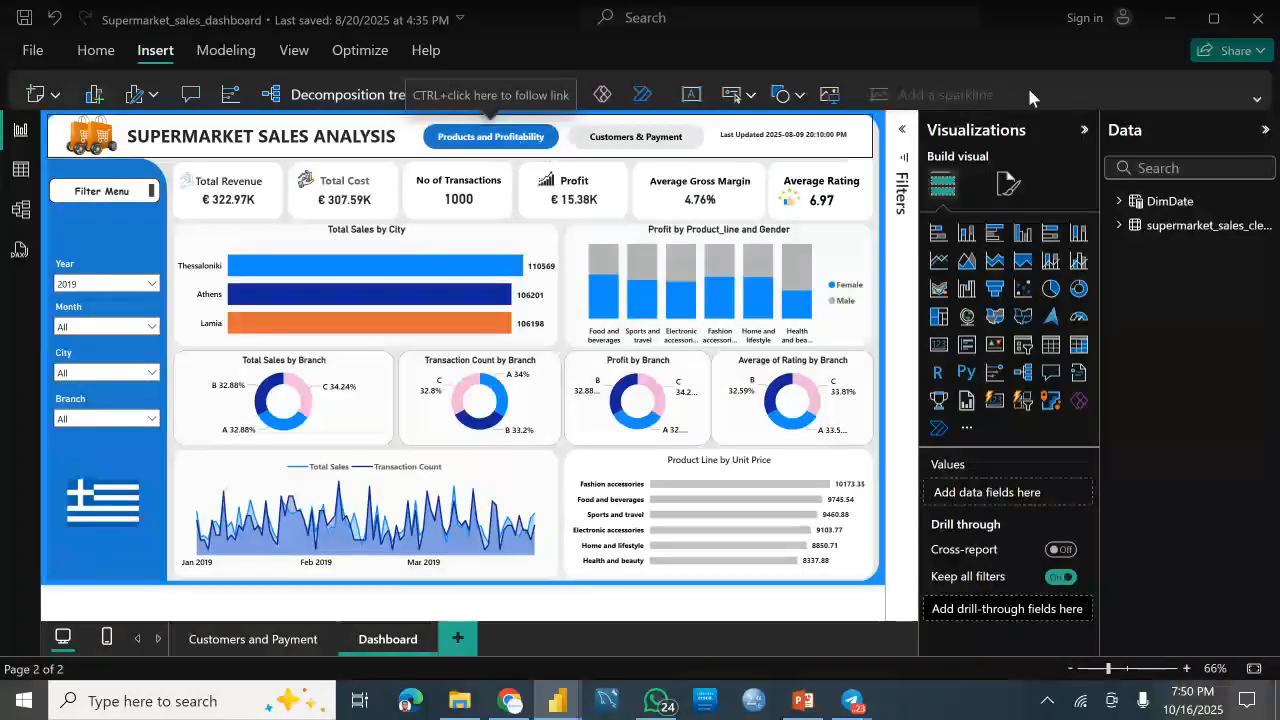
# Step: Insert a blank button on the Dashboard page and place it over the Total Sales by City chart's title
pyautogui.click(740, 94)
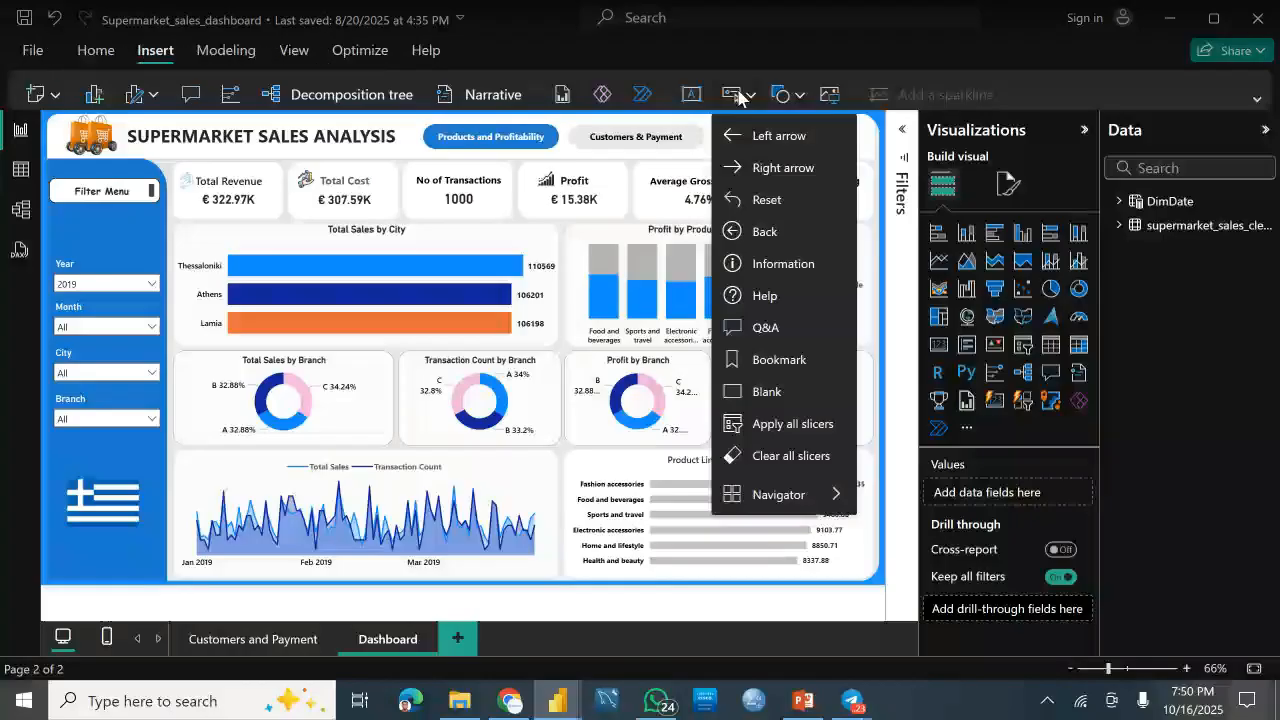
pyautogui.click(767, 391)
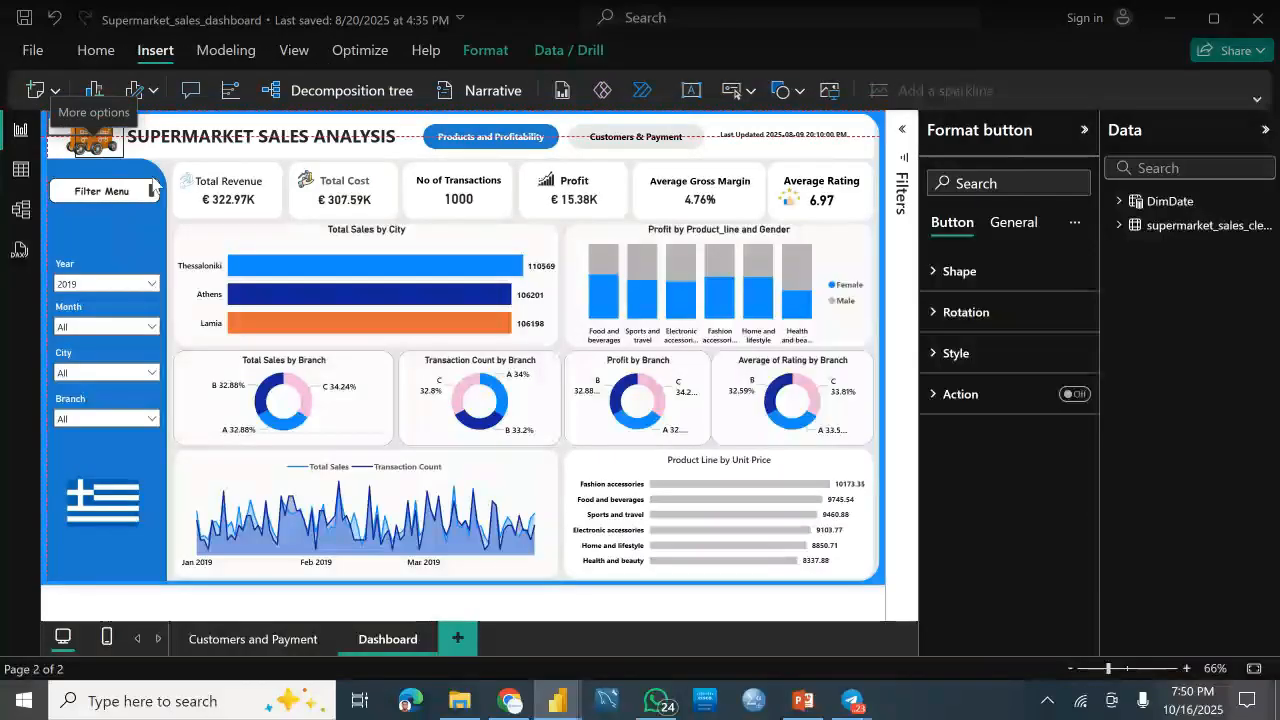
pyautogui.moveTo(78, 126); pyautogui.dragTo(347, 239)
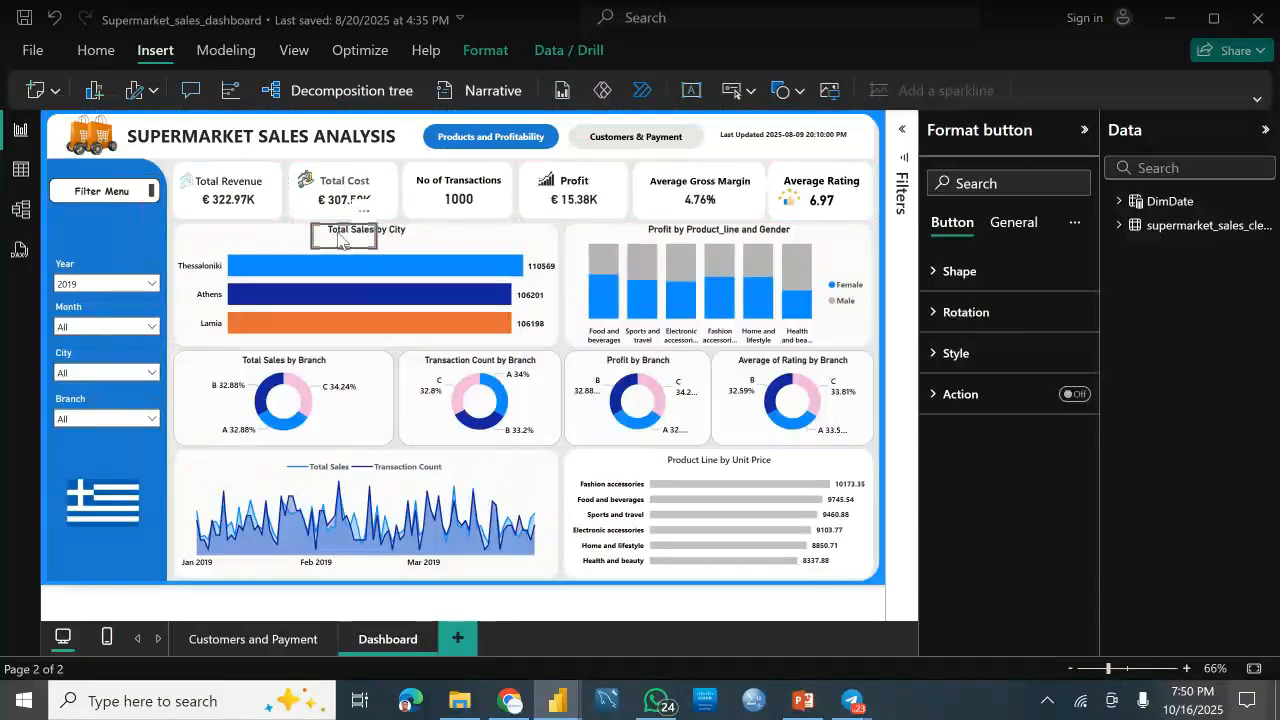
# Step: Turn on the blank button's action and set it to Page navigation with Customers and Payment as the destination
pyautogui.click(1082, 396)
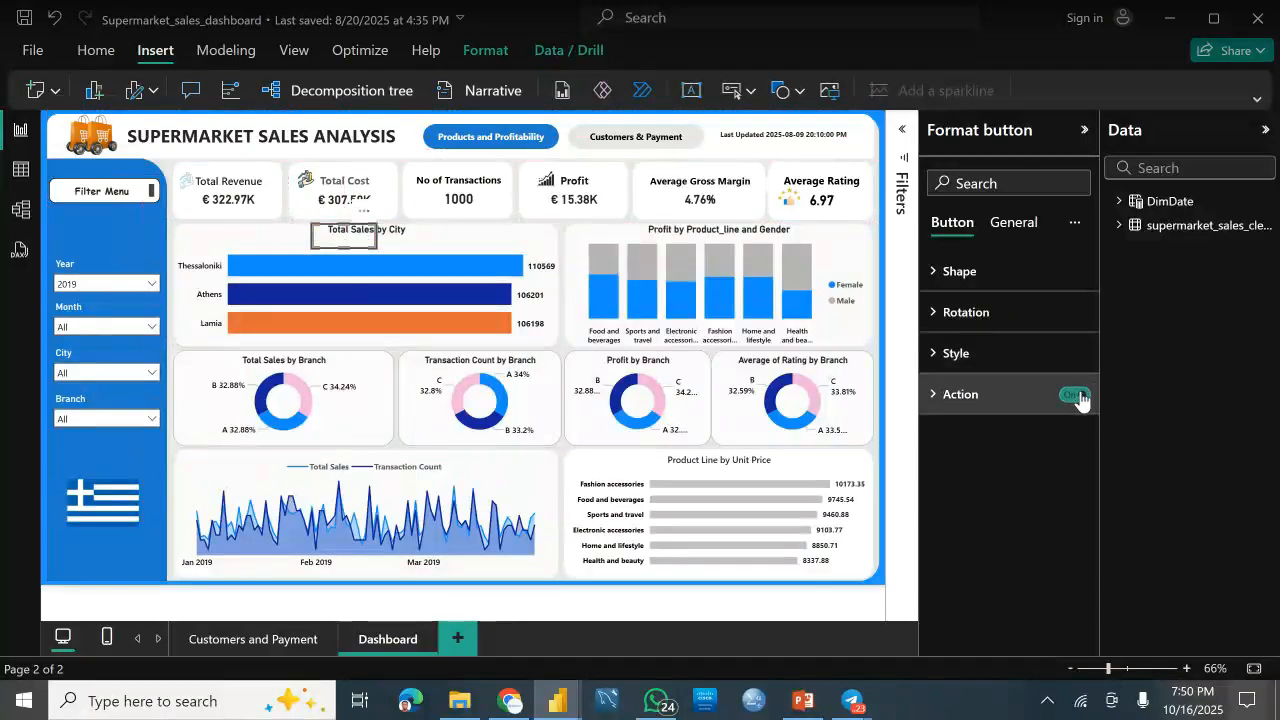
pyautogui.click(1035, 399)
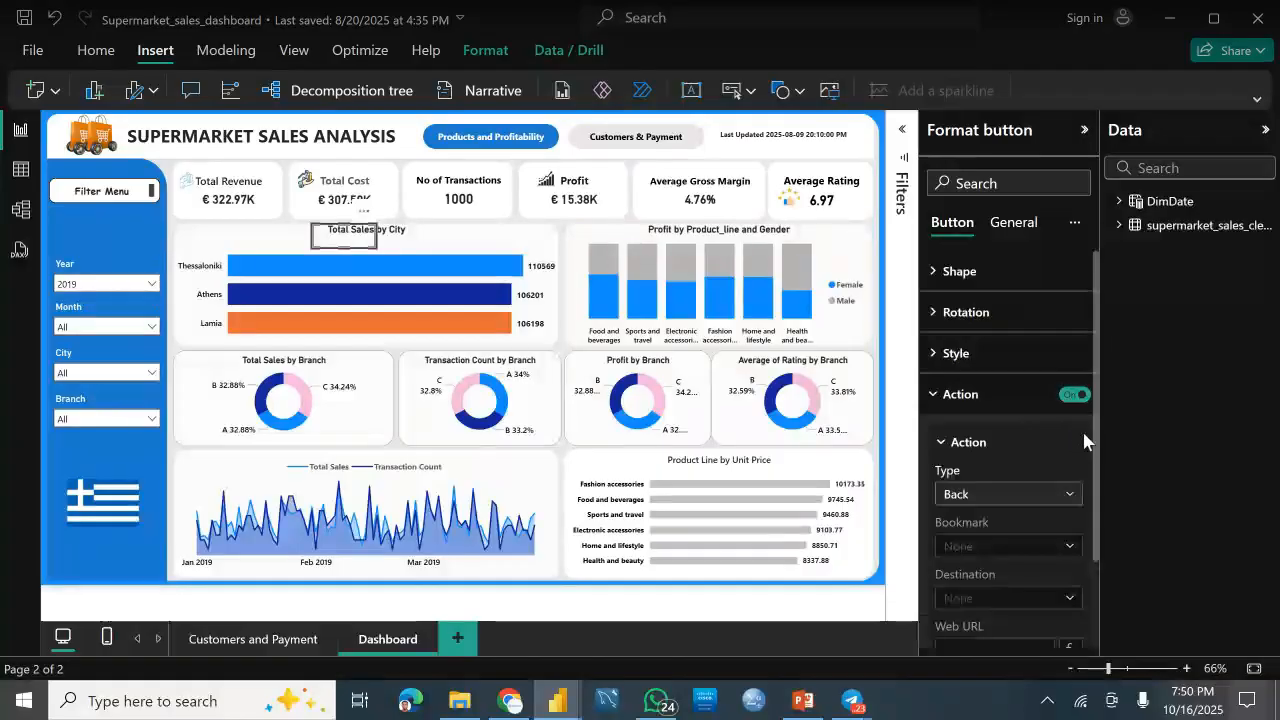
pyautogui.moveTo(1094, 449); pyautogui.dragTo(1094, 495)
pyautogui.scroll(-2, 1094, 512)
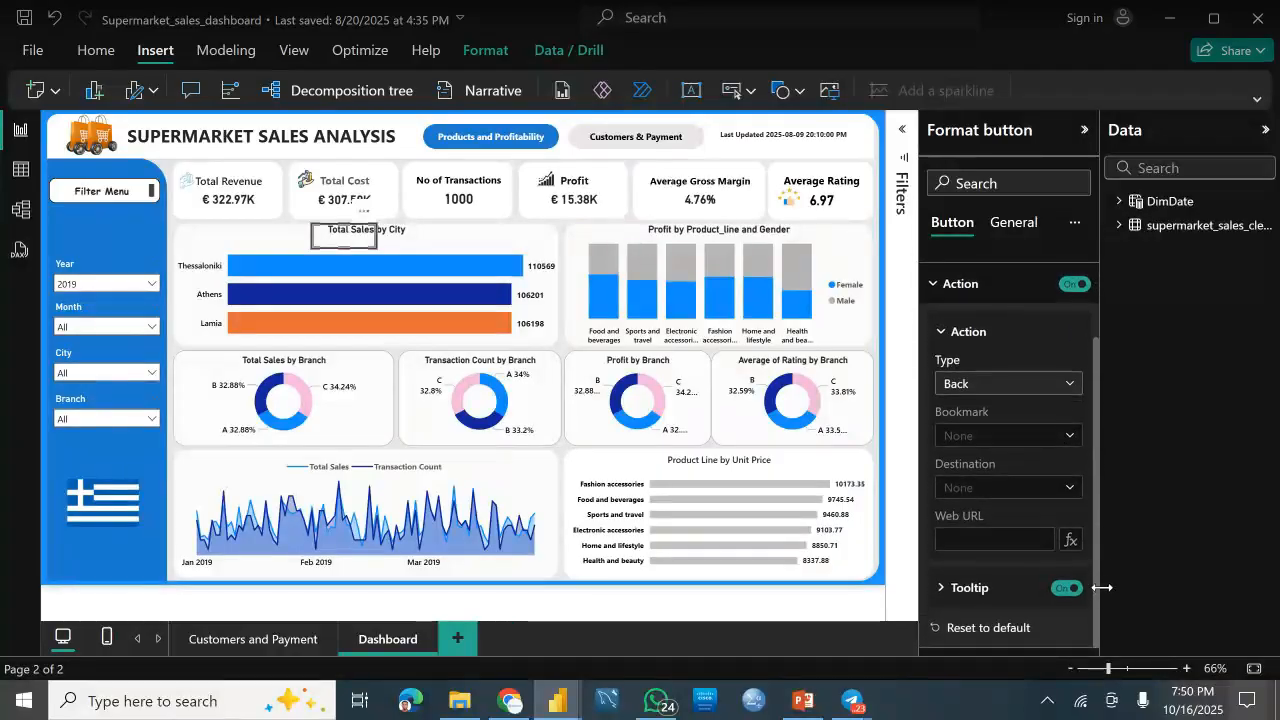
pyautogui.click(1021, 386)
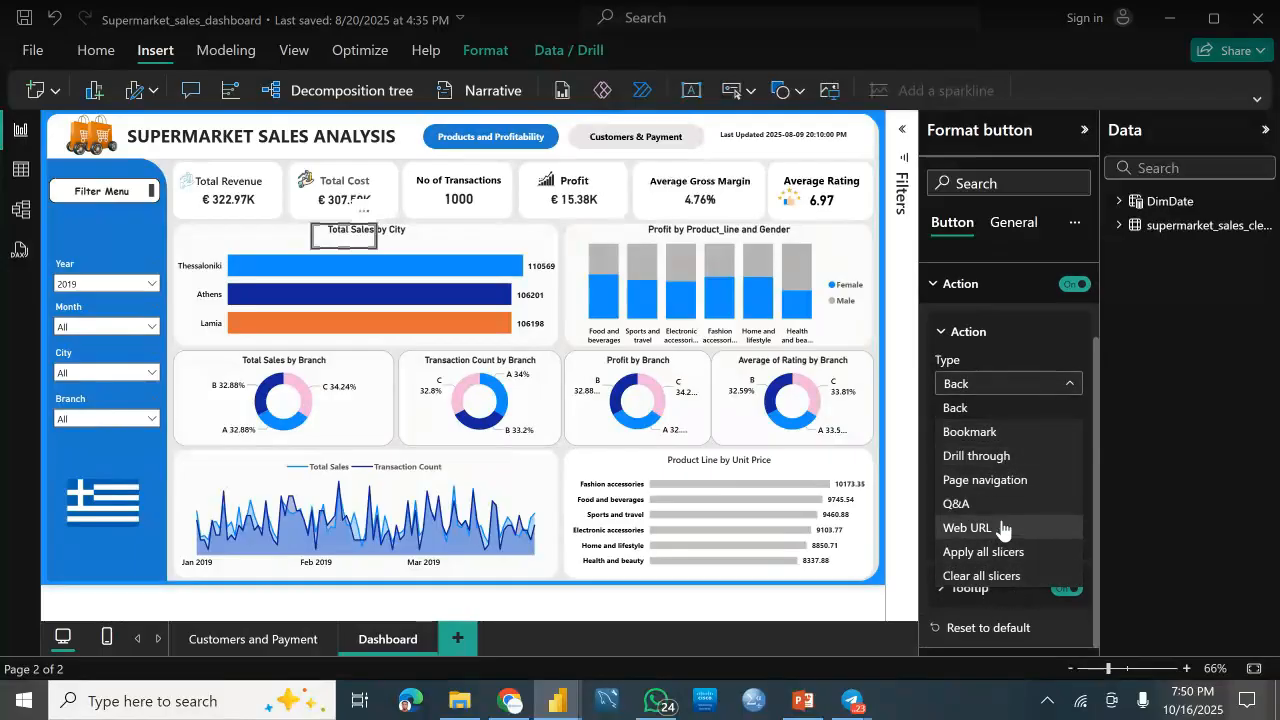
pyautogui.click(996, 482)
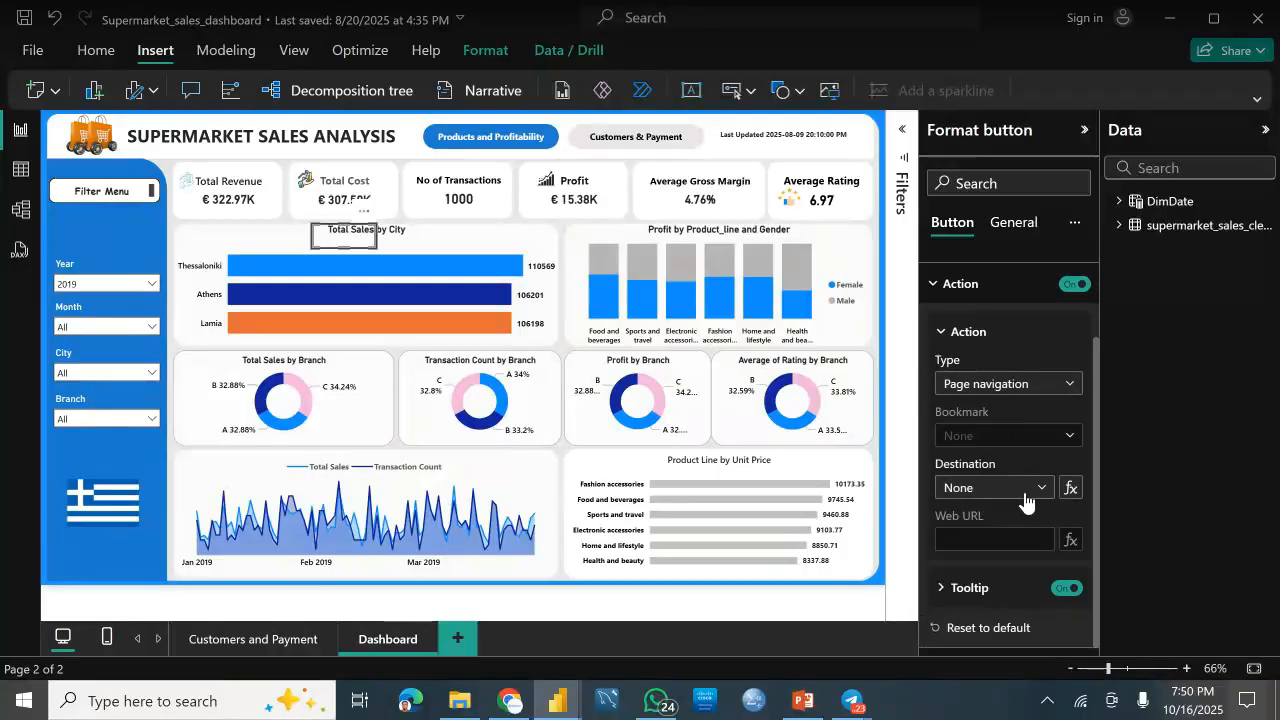
pyautogui.click(1024, 493)
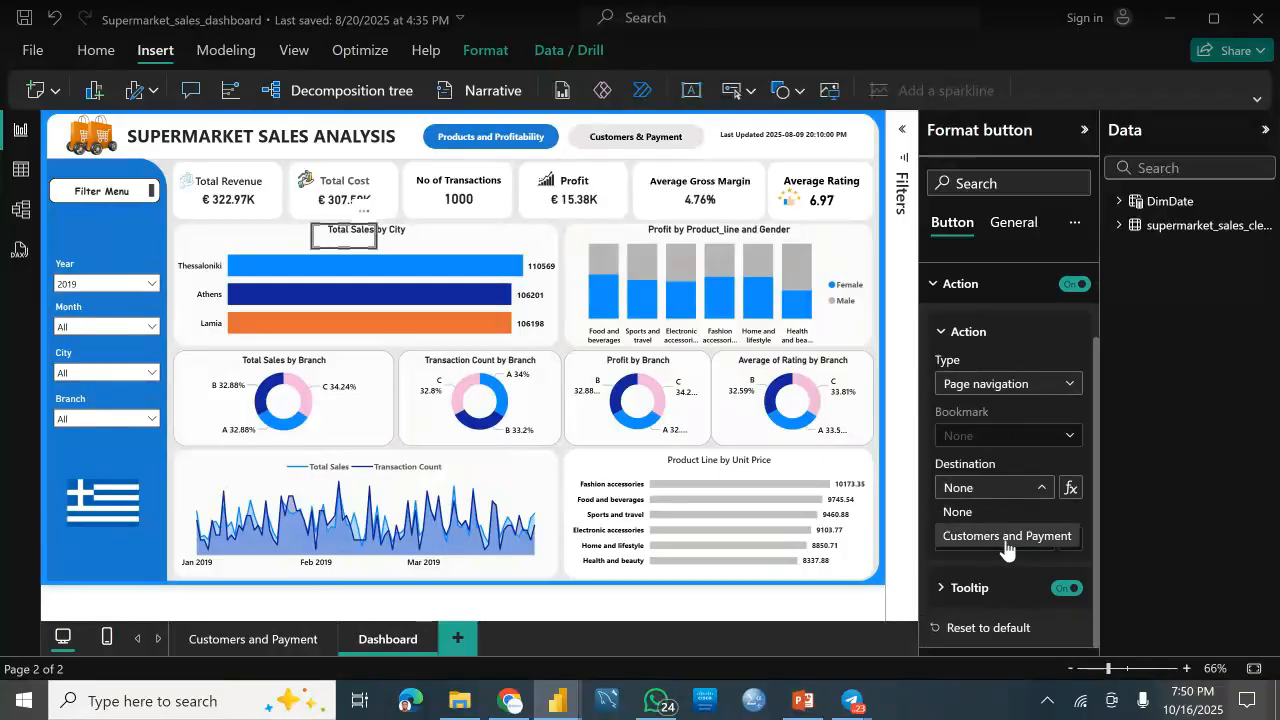
pyautogui.click(1005, 538)
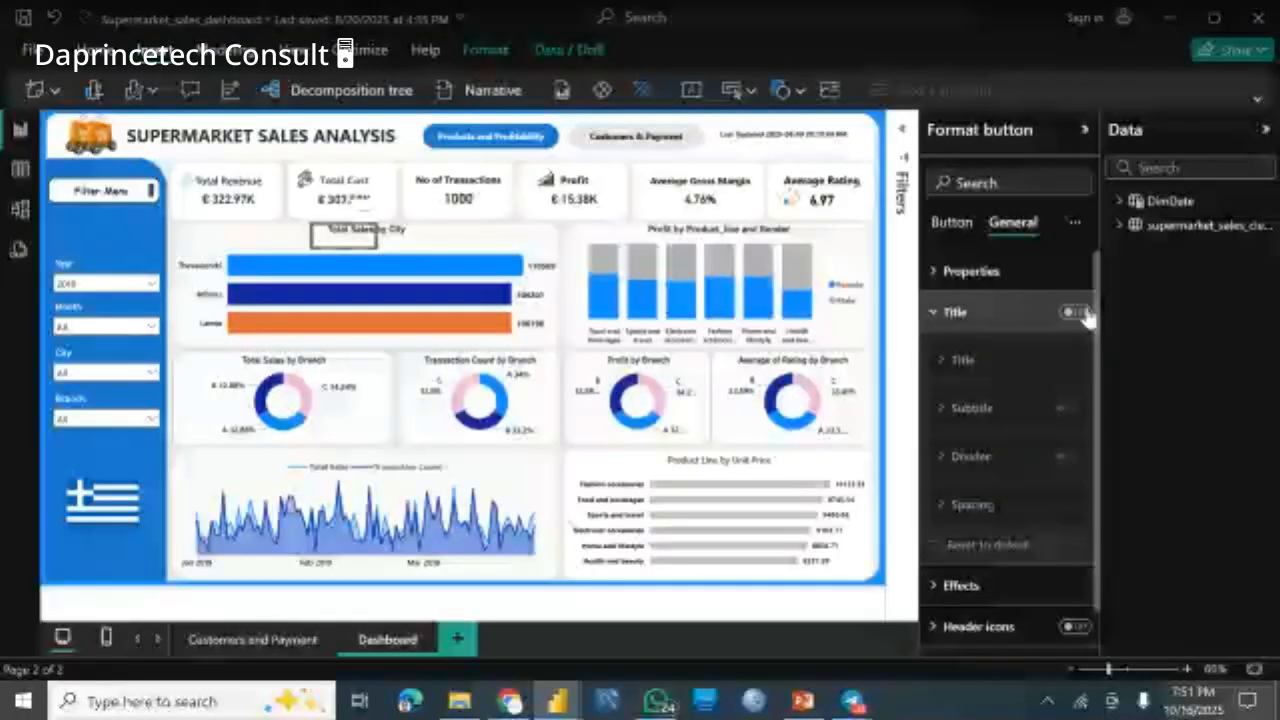
# Step: Turn on the blank button's title, enter placeholder text for it, and remove the button from the page
pyautogui.click(1075, 312)
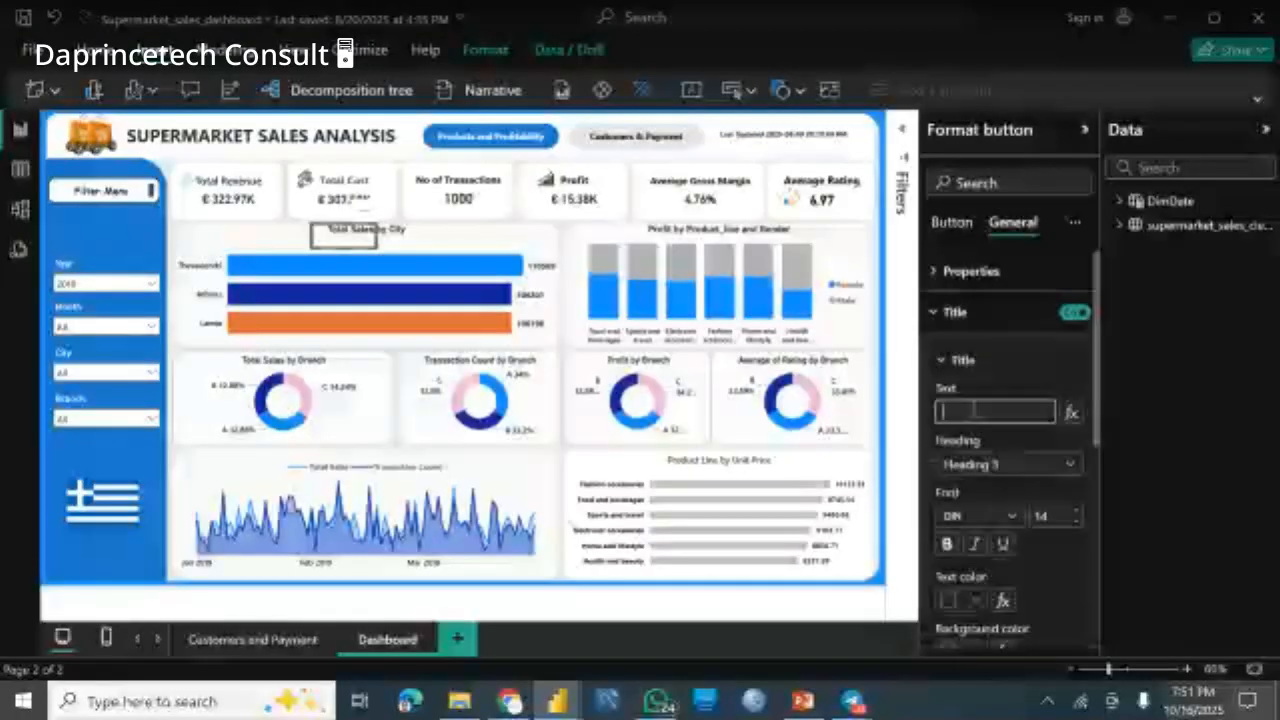
pyautogui.write('fkjfgkjgkgk')
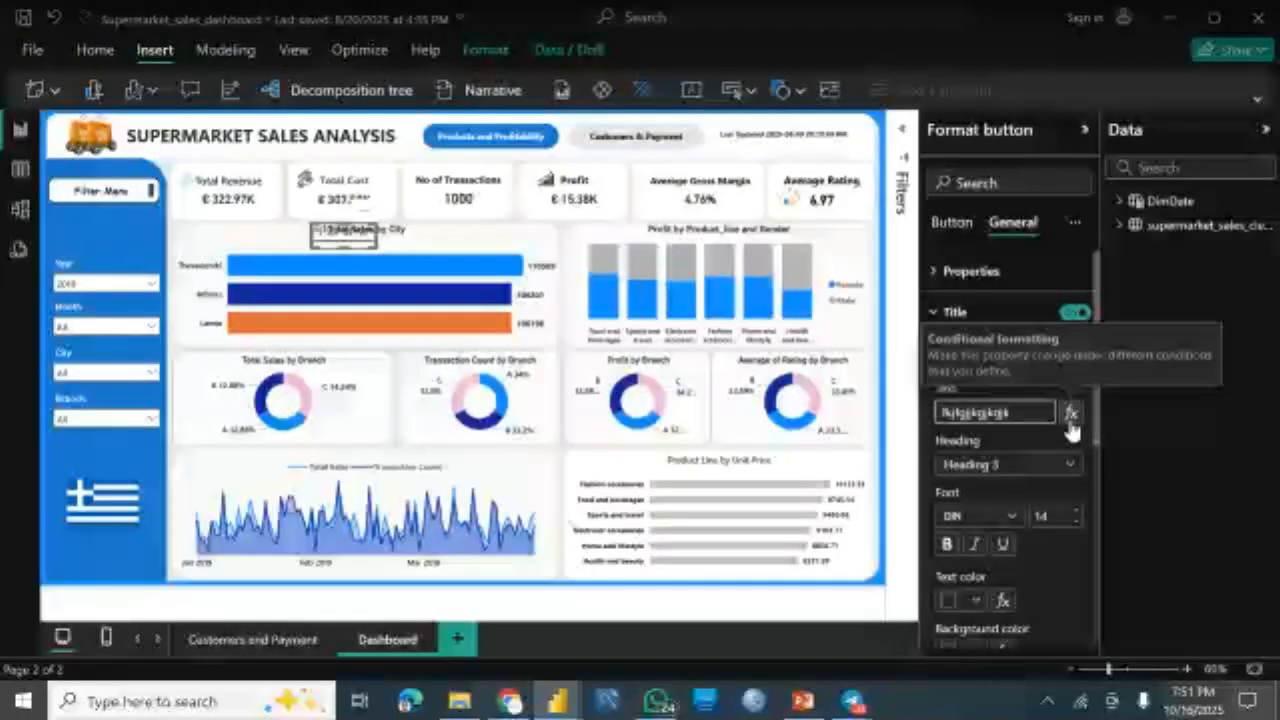
pyautogui.hotkey('ctrl', 'a')
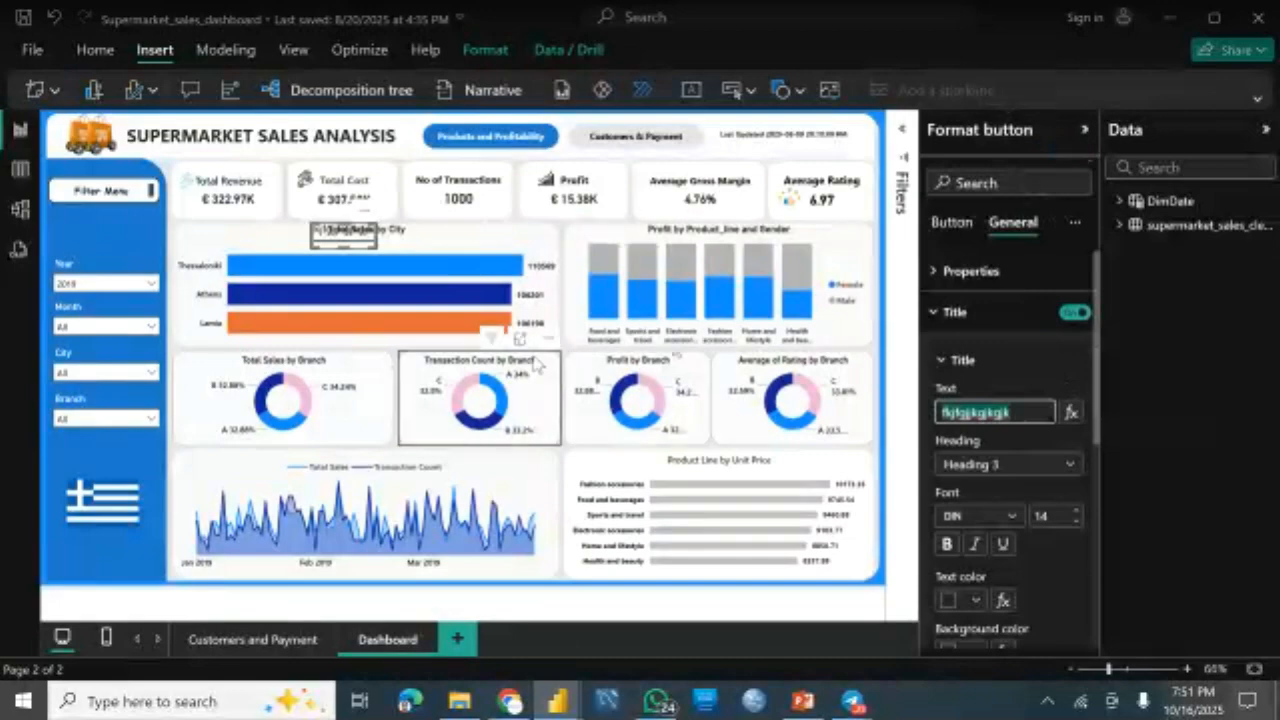
pyautogui.click(362, 211)
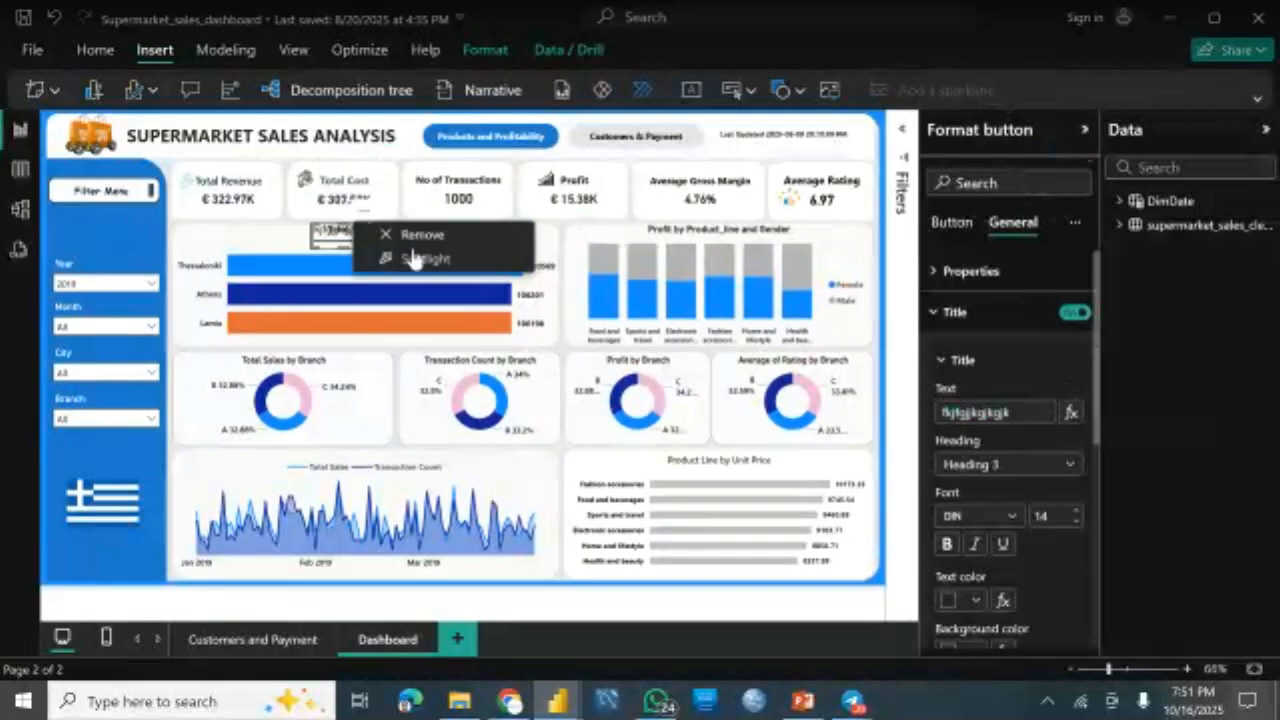
pyautogui.click(427, 238)
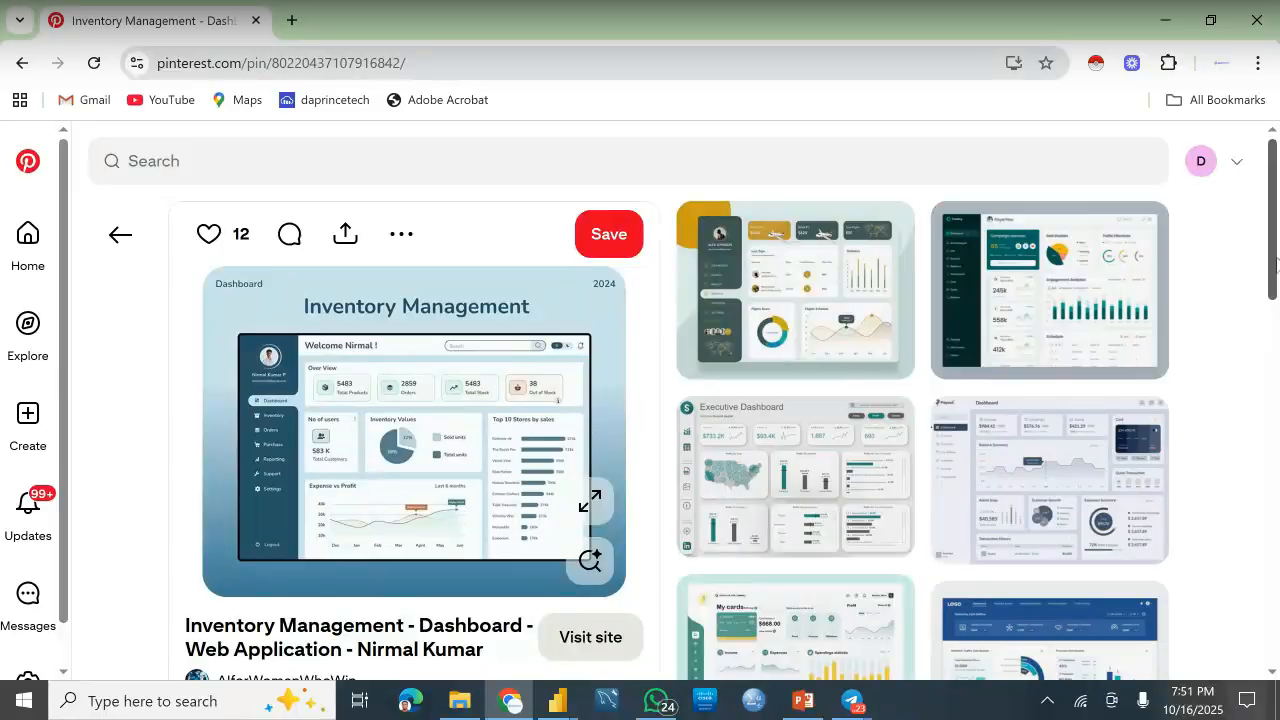
# Step: Browse the related dashboard design pins below the Inventory Management pin on Pinterest in Chrome
pyautogui.moveTo(1274, 262); pyautogui.dragTo(1274, 412)
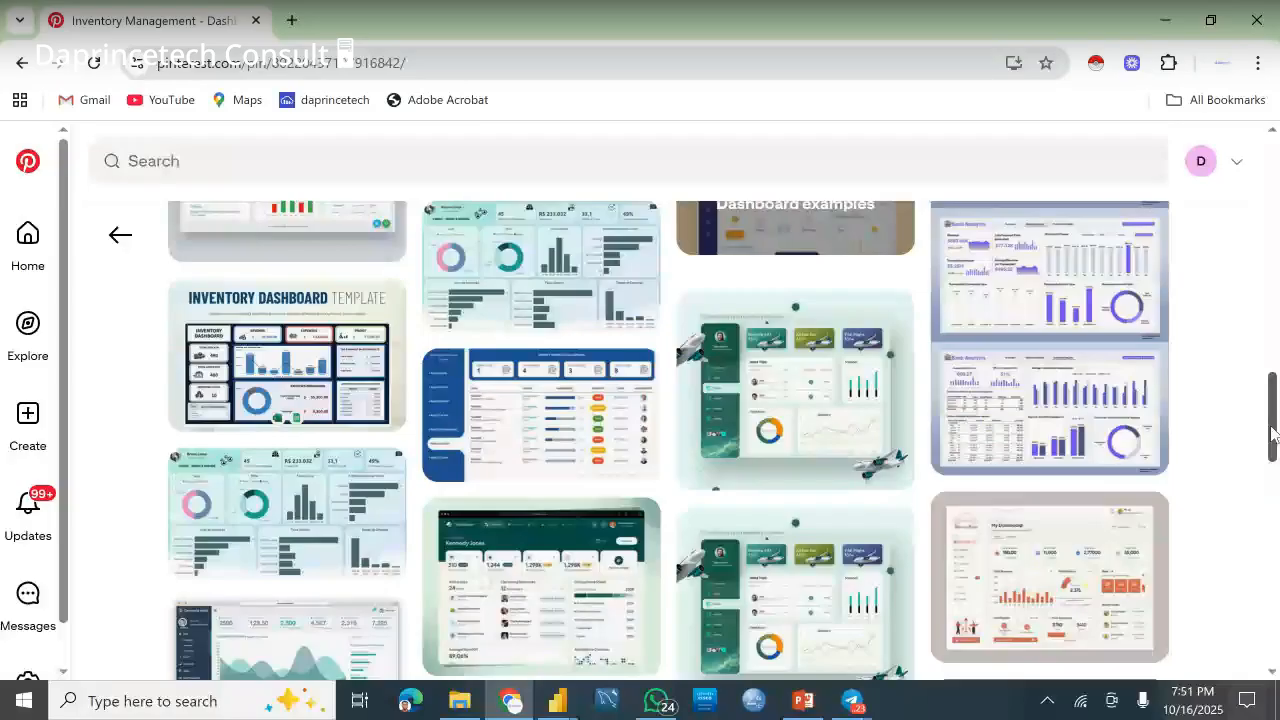
pyautogui.moveTo(1274, 436); pyautogui.dragTo(1276, 534)
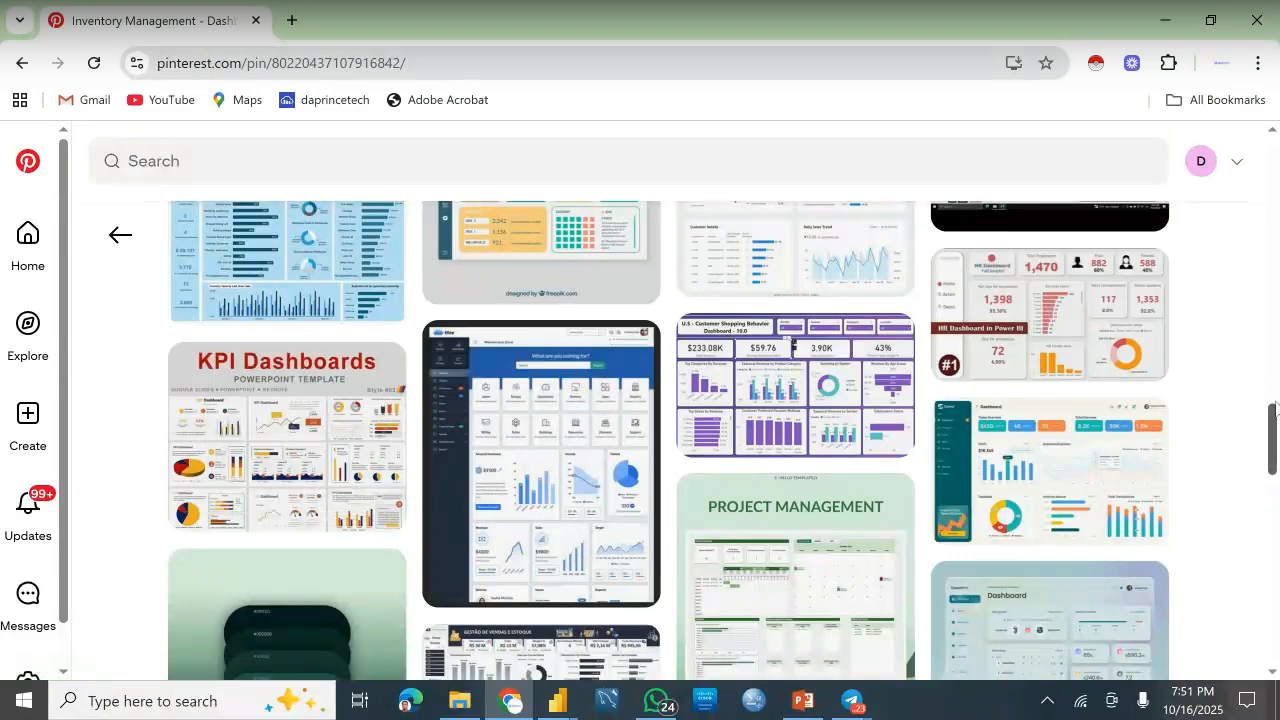
pyautogui.scroll(-1, 1274, 480)
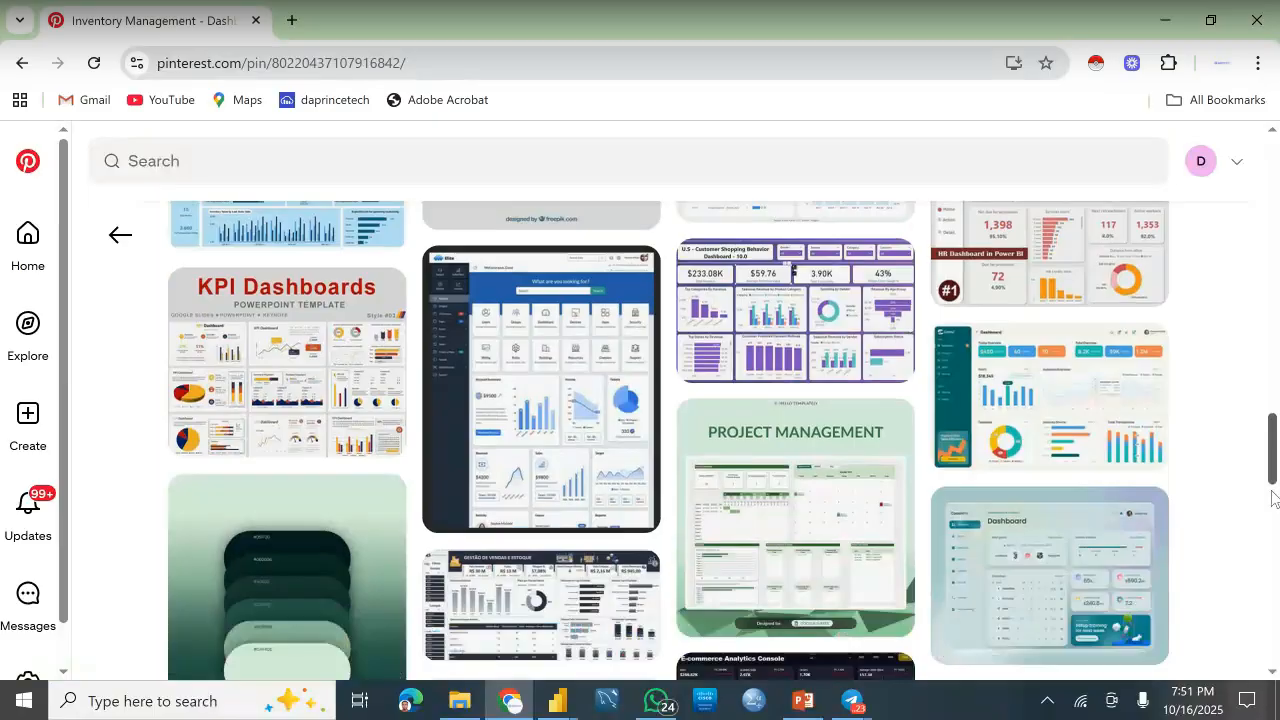
pyautogui.scroll(-5, 975, 625)
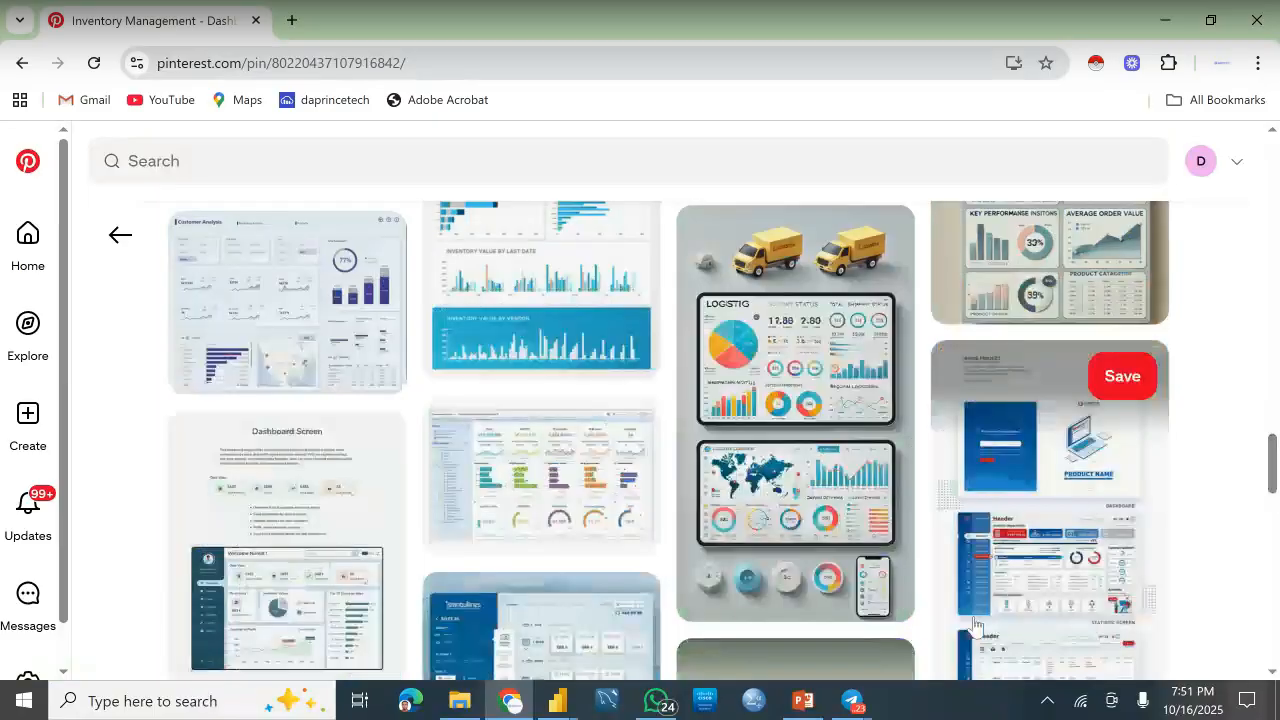
# Step: Close the Supermarket_sales_dashboard report in Power BI without saving and remove the Date slicer from the Power BI class report's Dashboard page
pyautogui.click(557, 700)
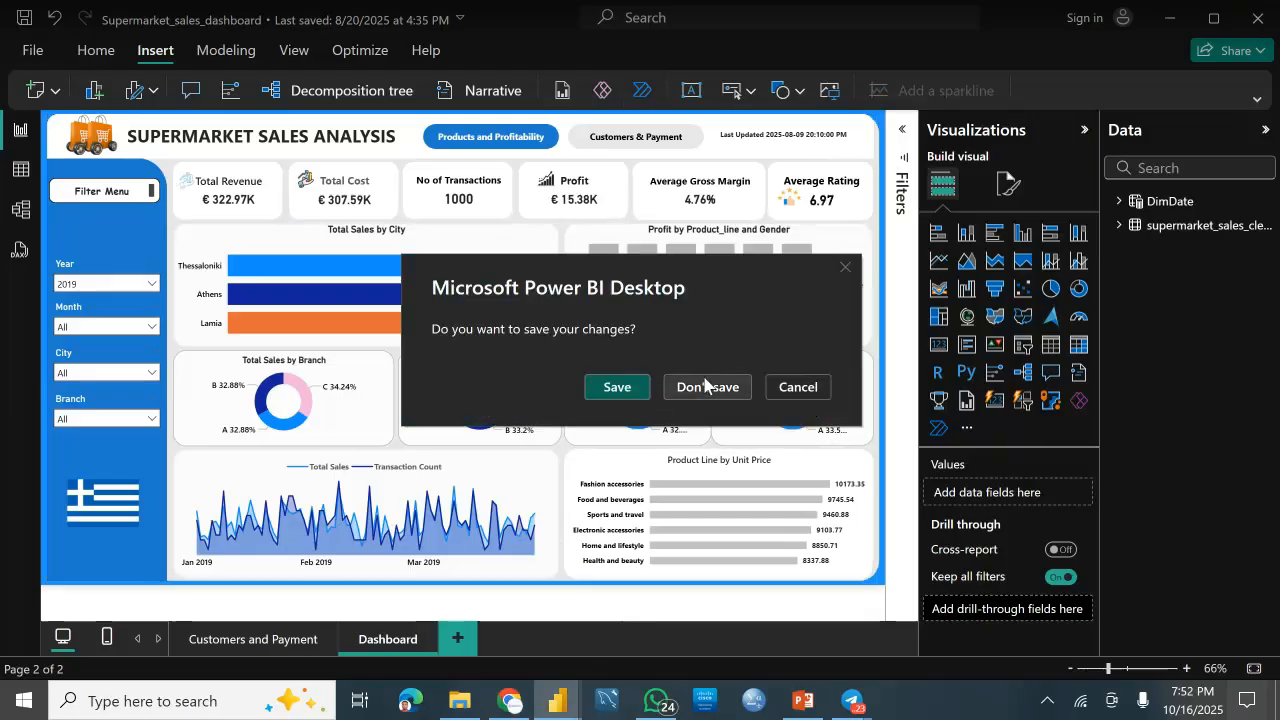
pyautogui.click(698, 390)
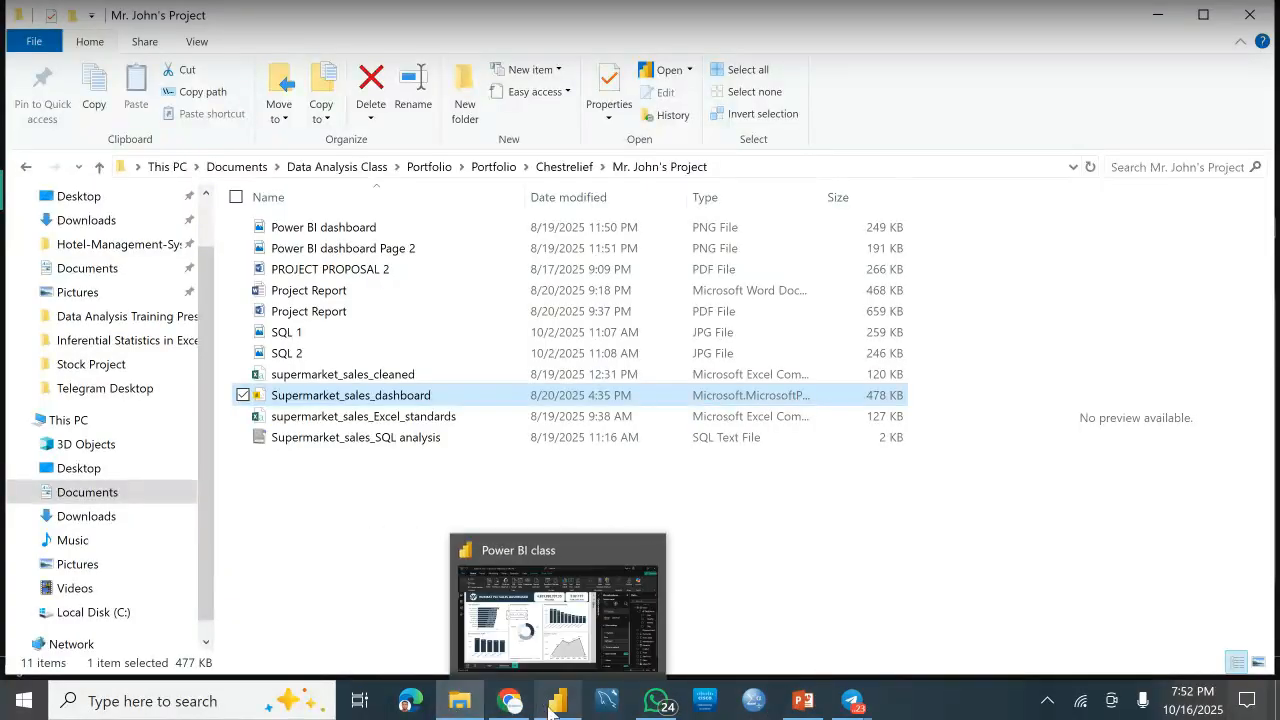
pyautogui.click(549, 705)
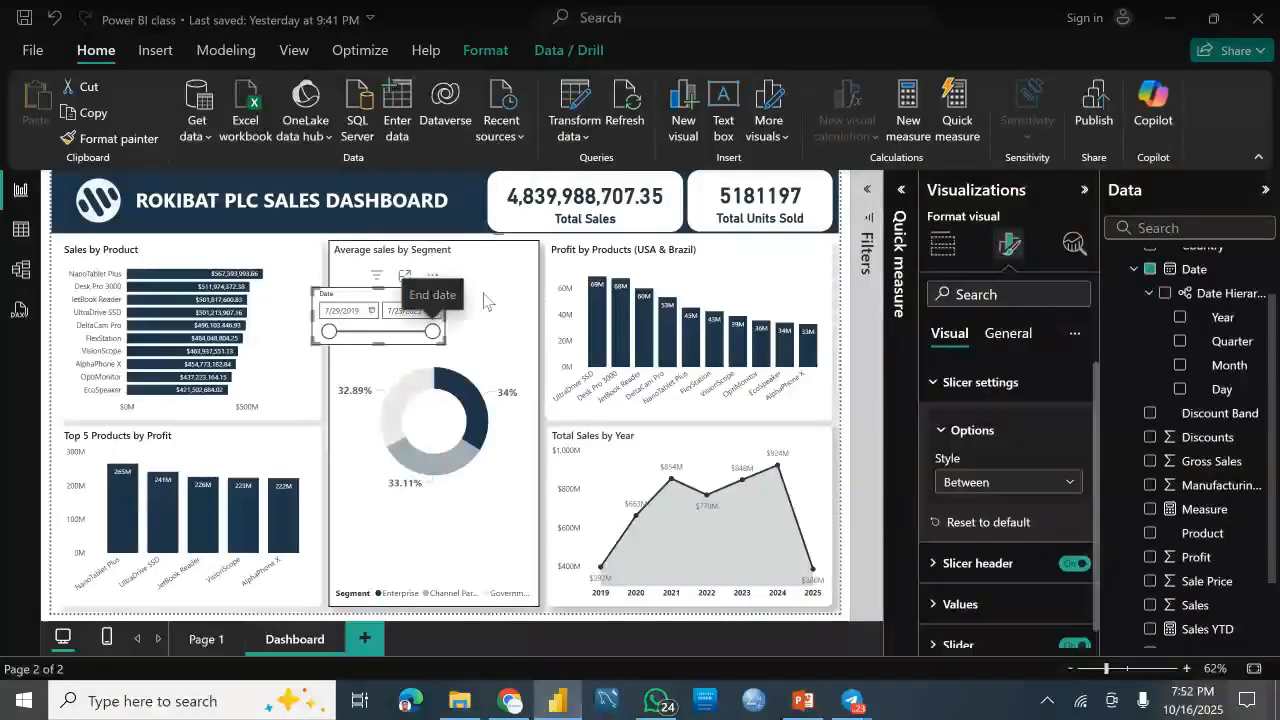
pyautogui.click(432, 277)
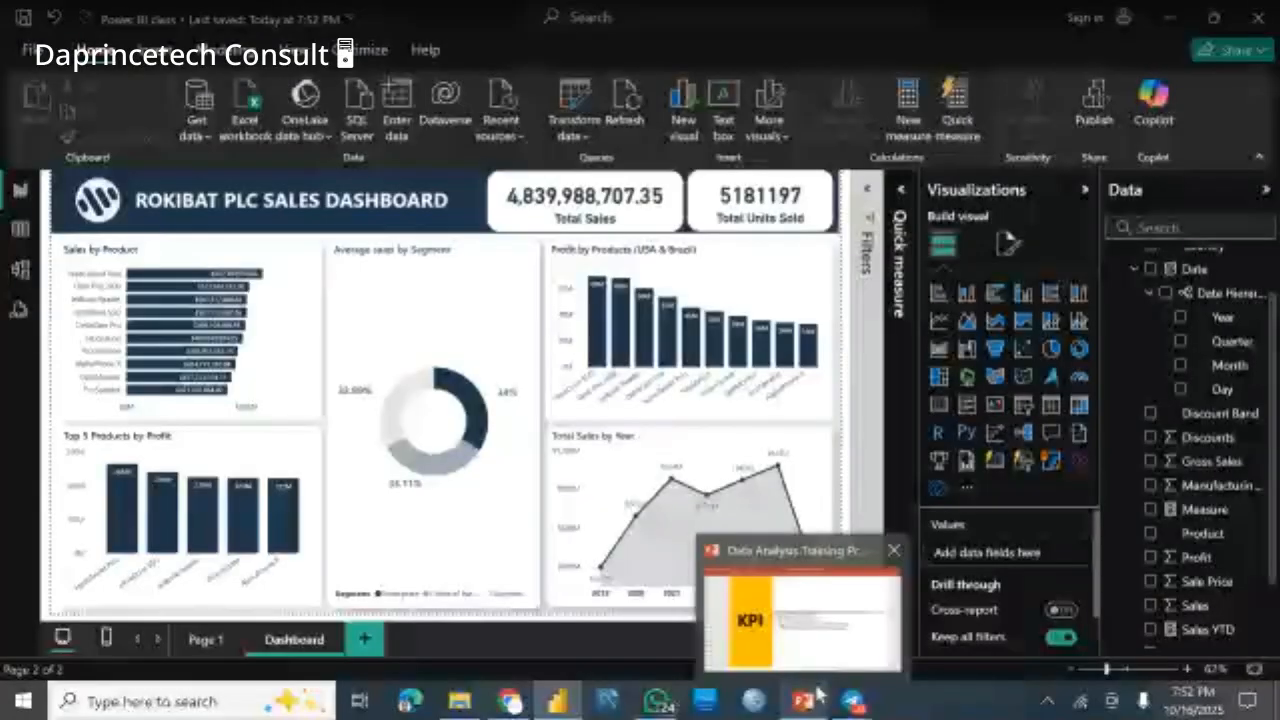
# Step: Switch to the Data Analysis Training presentation in PowerPoint and go through the KPI slides to the project assignment slide
pyautogui.click(829, 614)
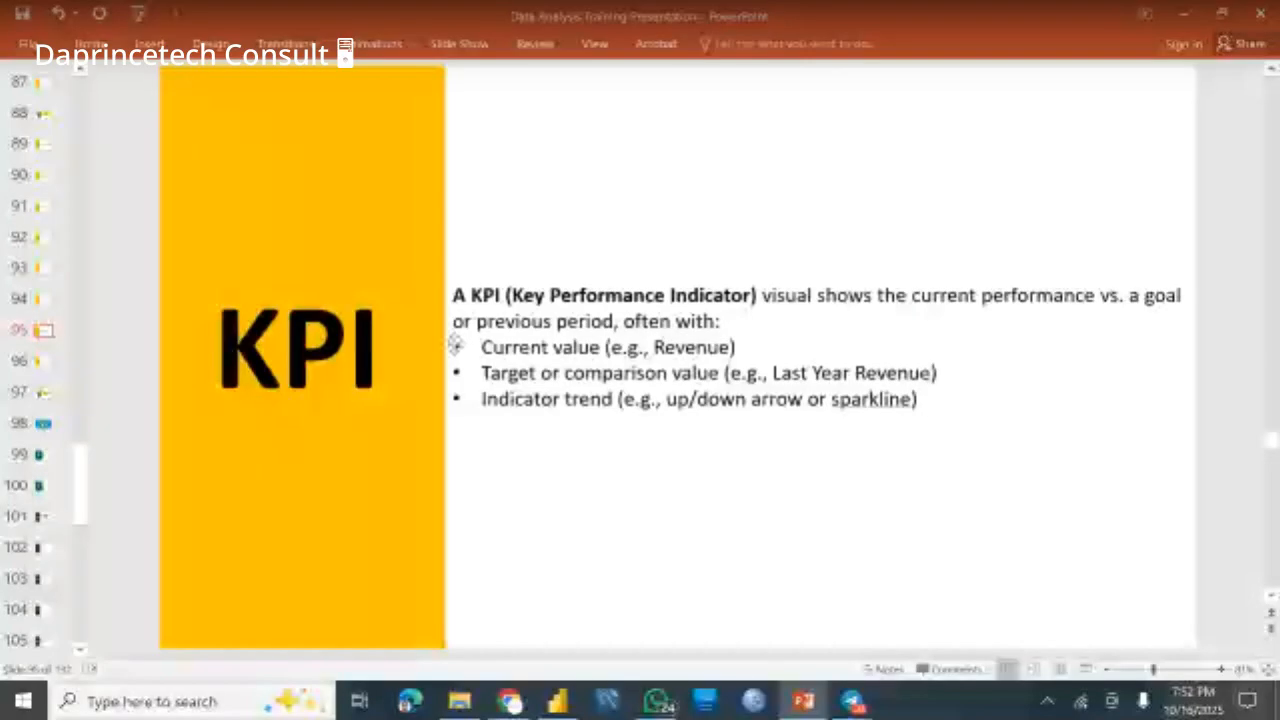
pyautogui.press('pagedown')
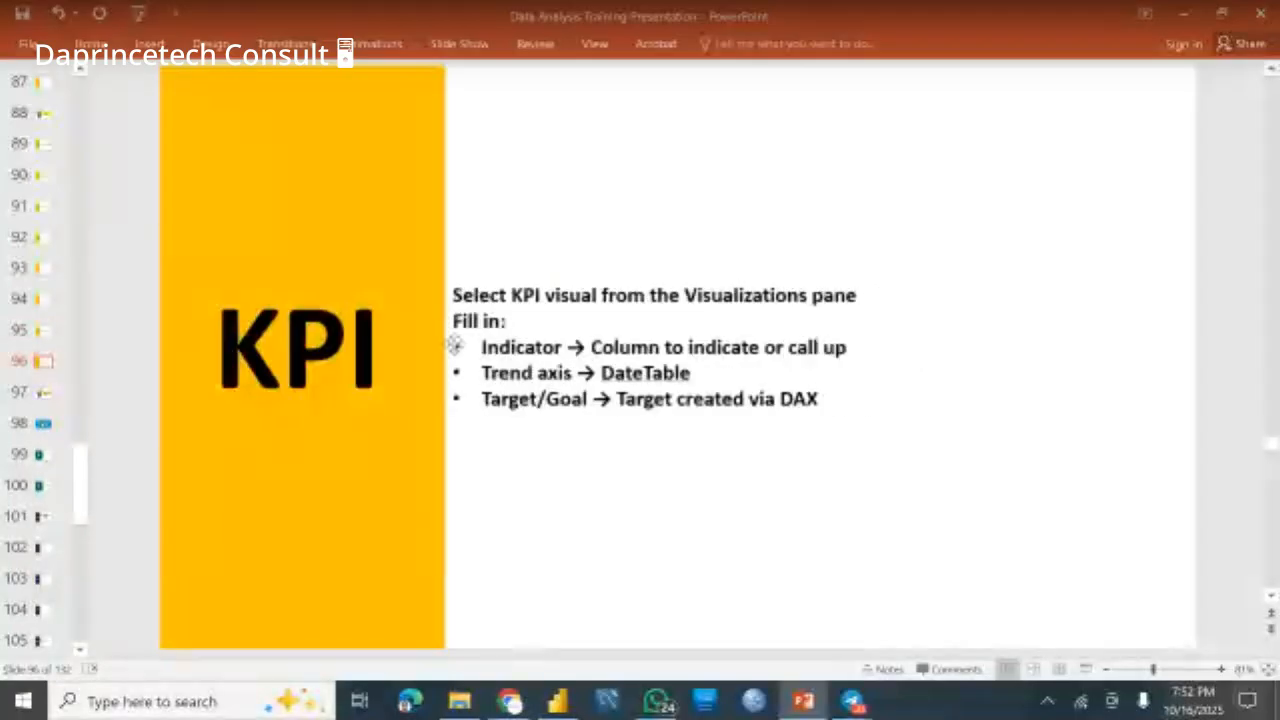
pyautogui.press('pagedown')
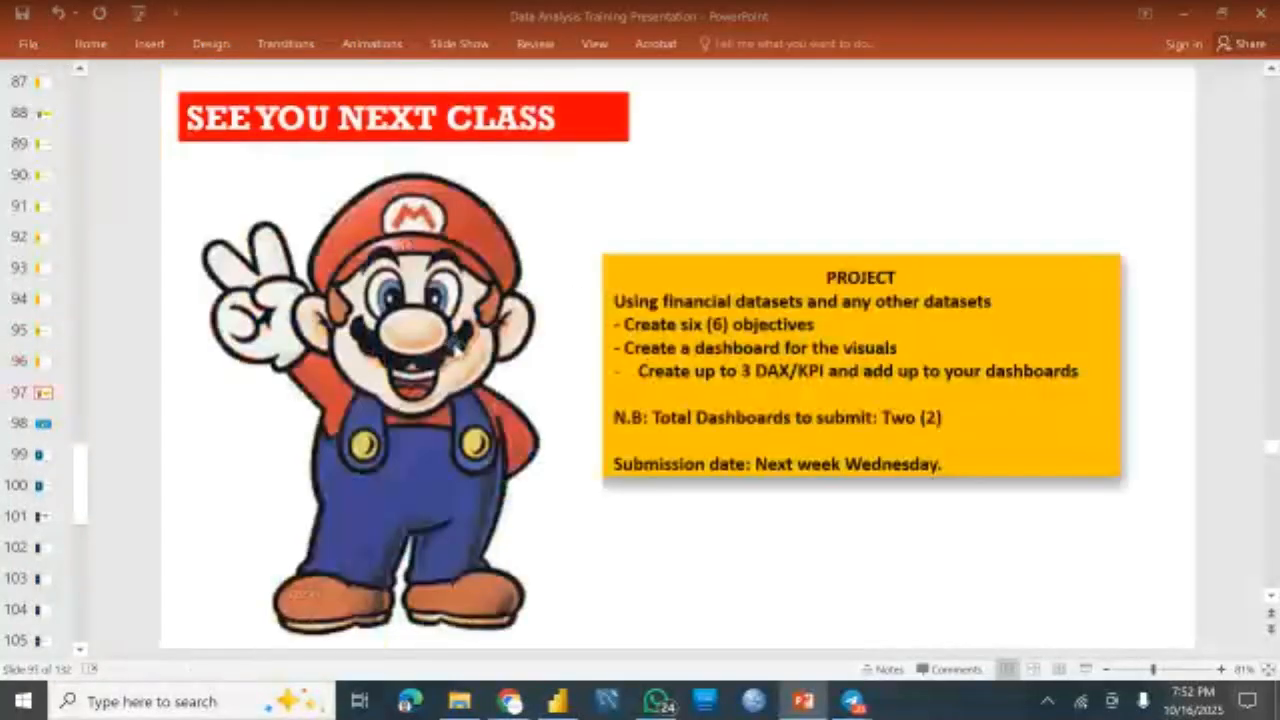